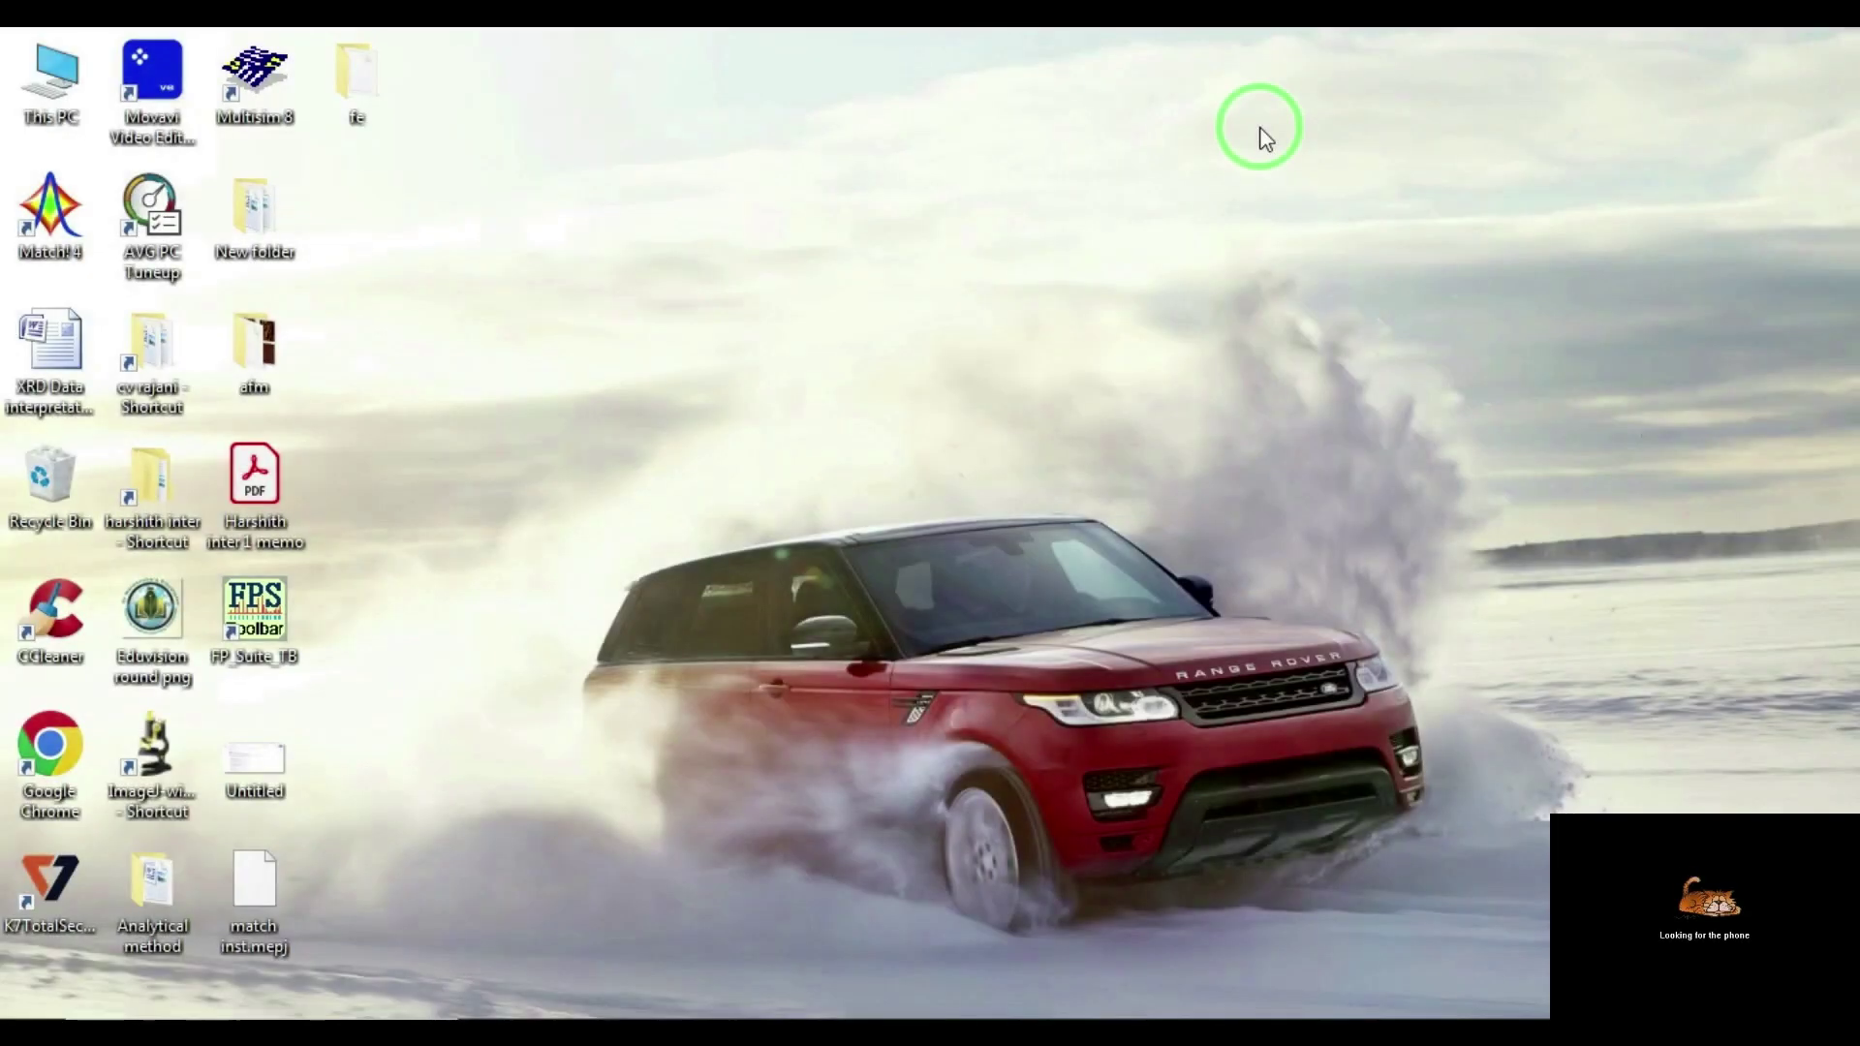
Create a new folder on the desktop and name it XRD.
right_click(1262, 133)
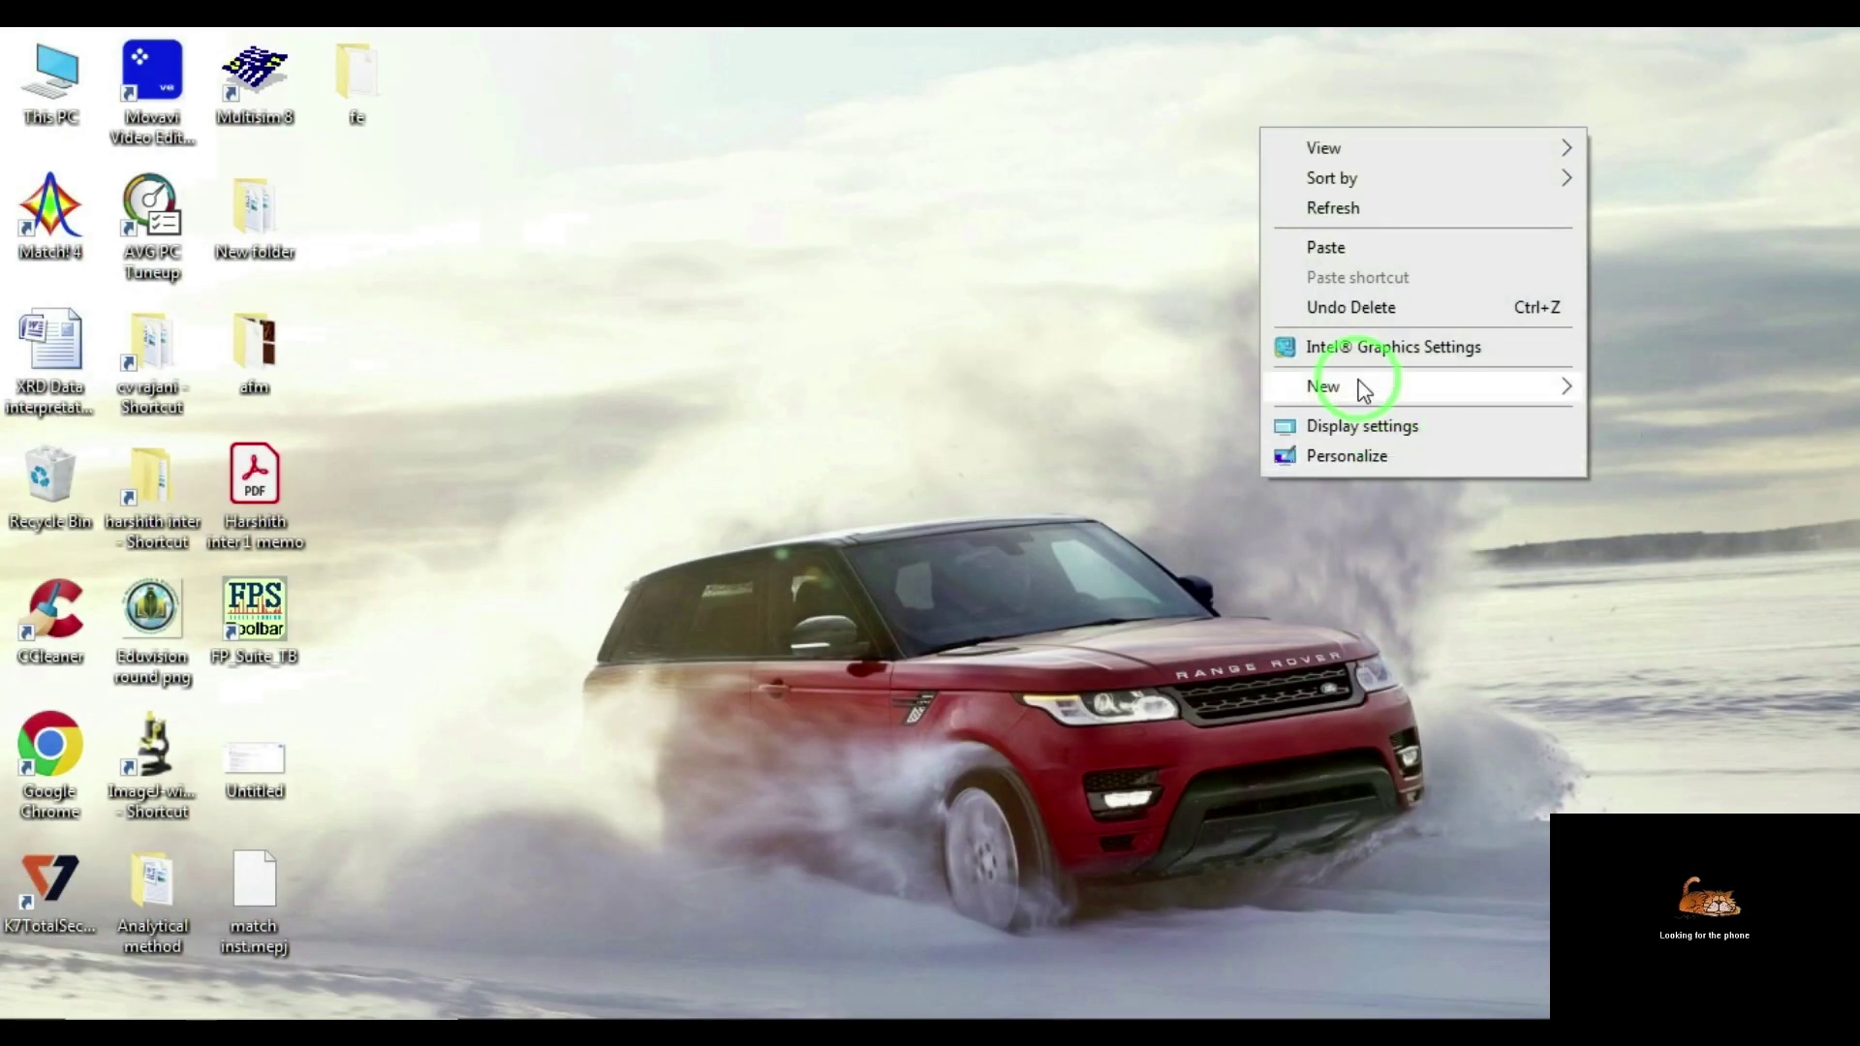
mouse_move(1360, 385)
click(1074, 389)
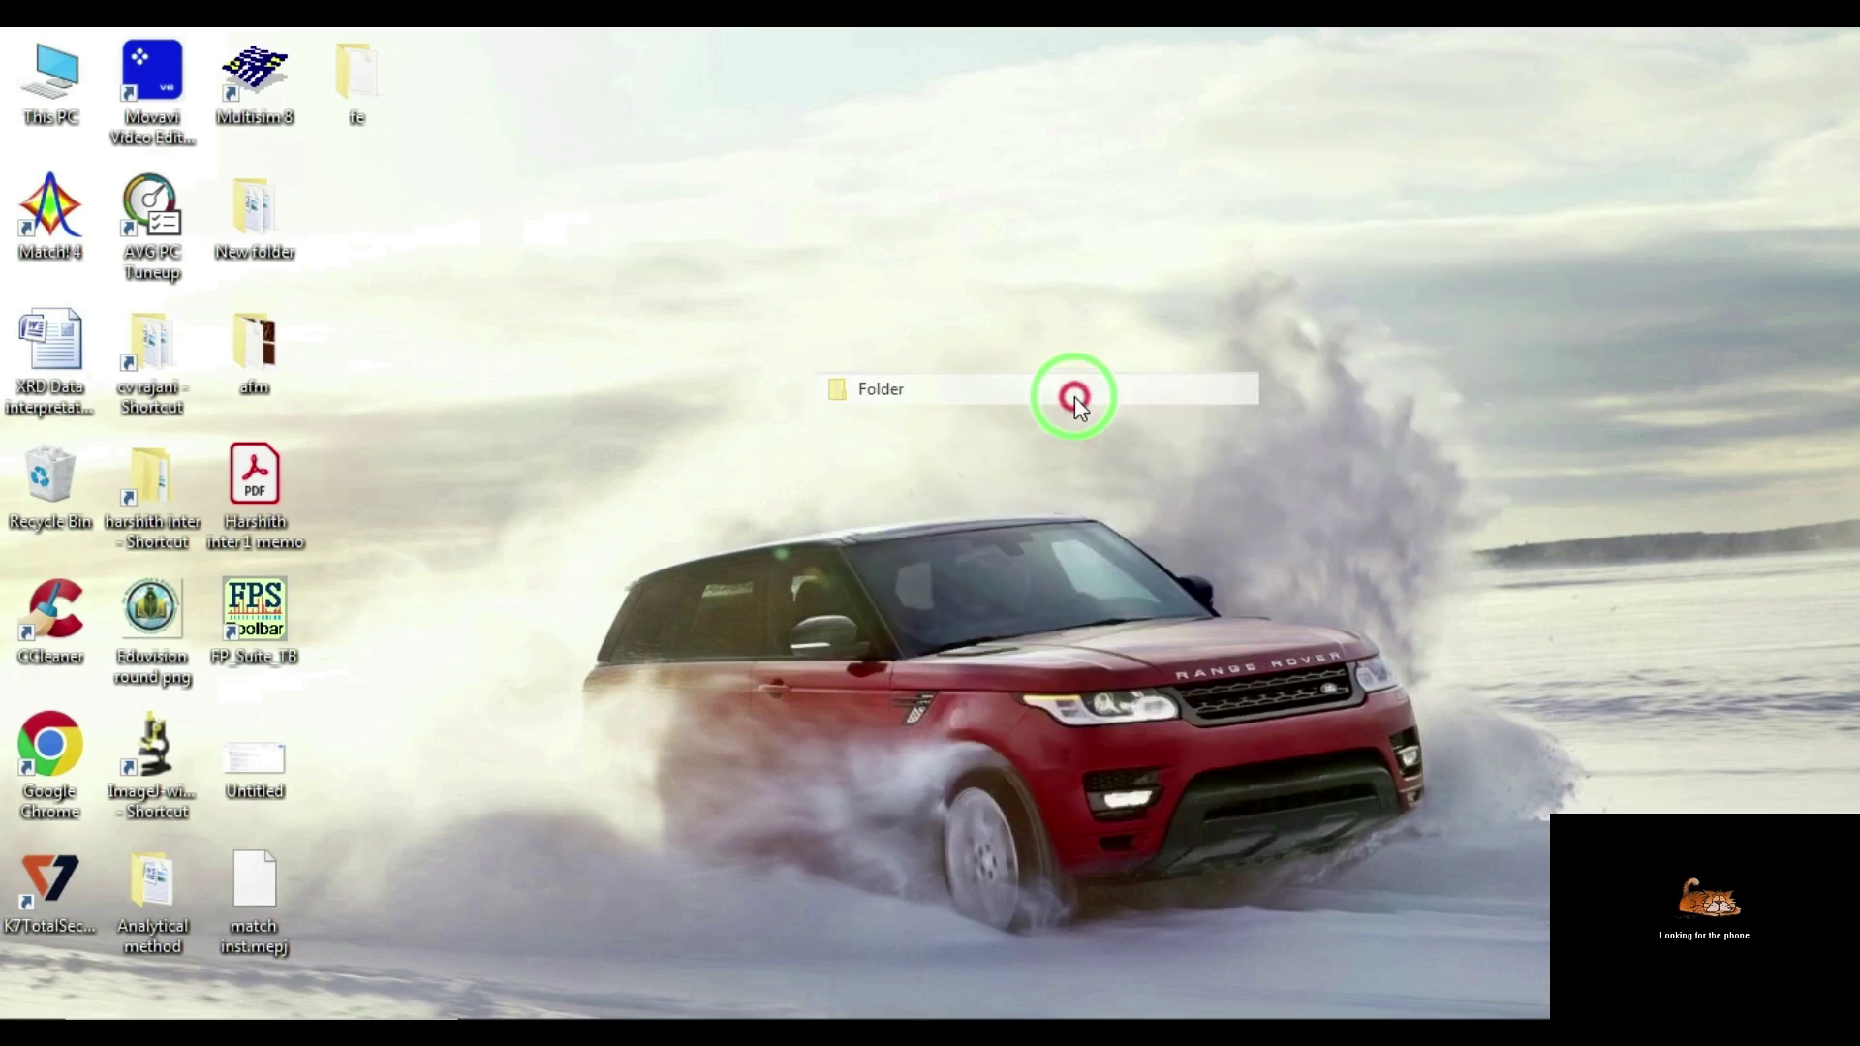
key(BackSpace)
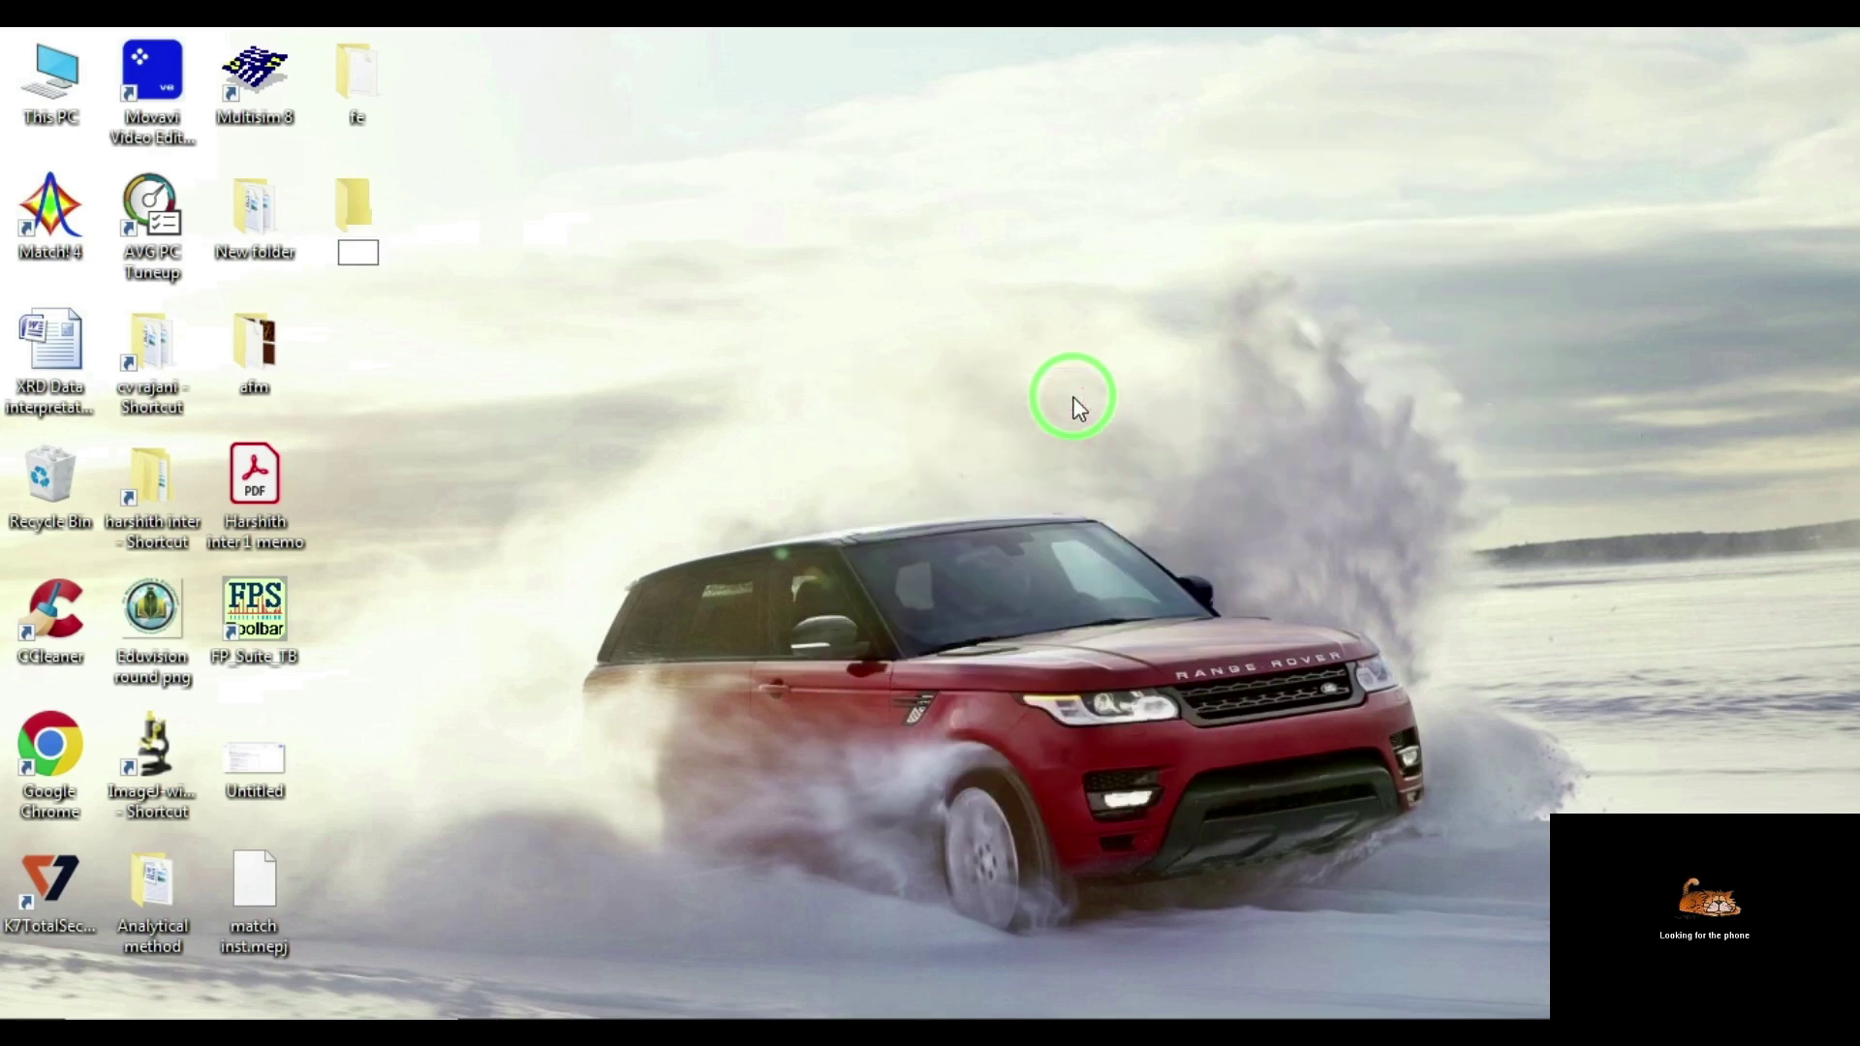
text(XRD)
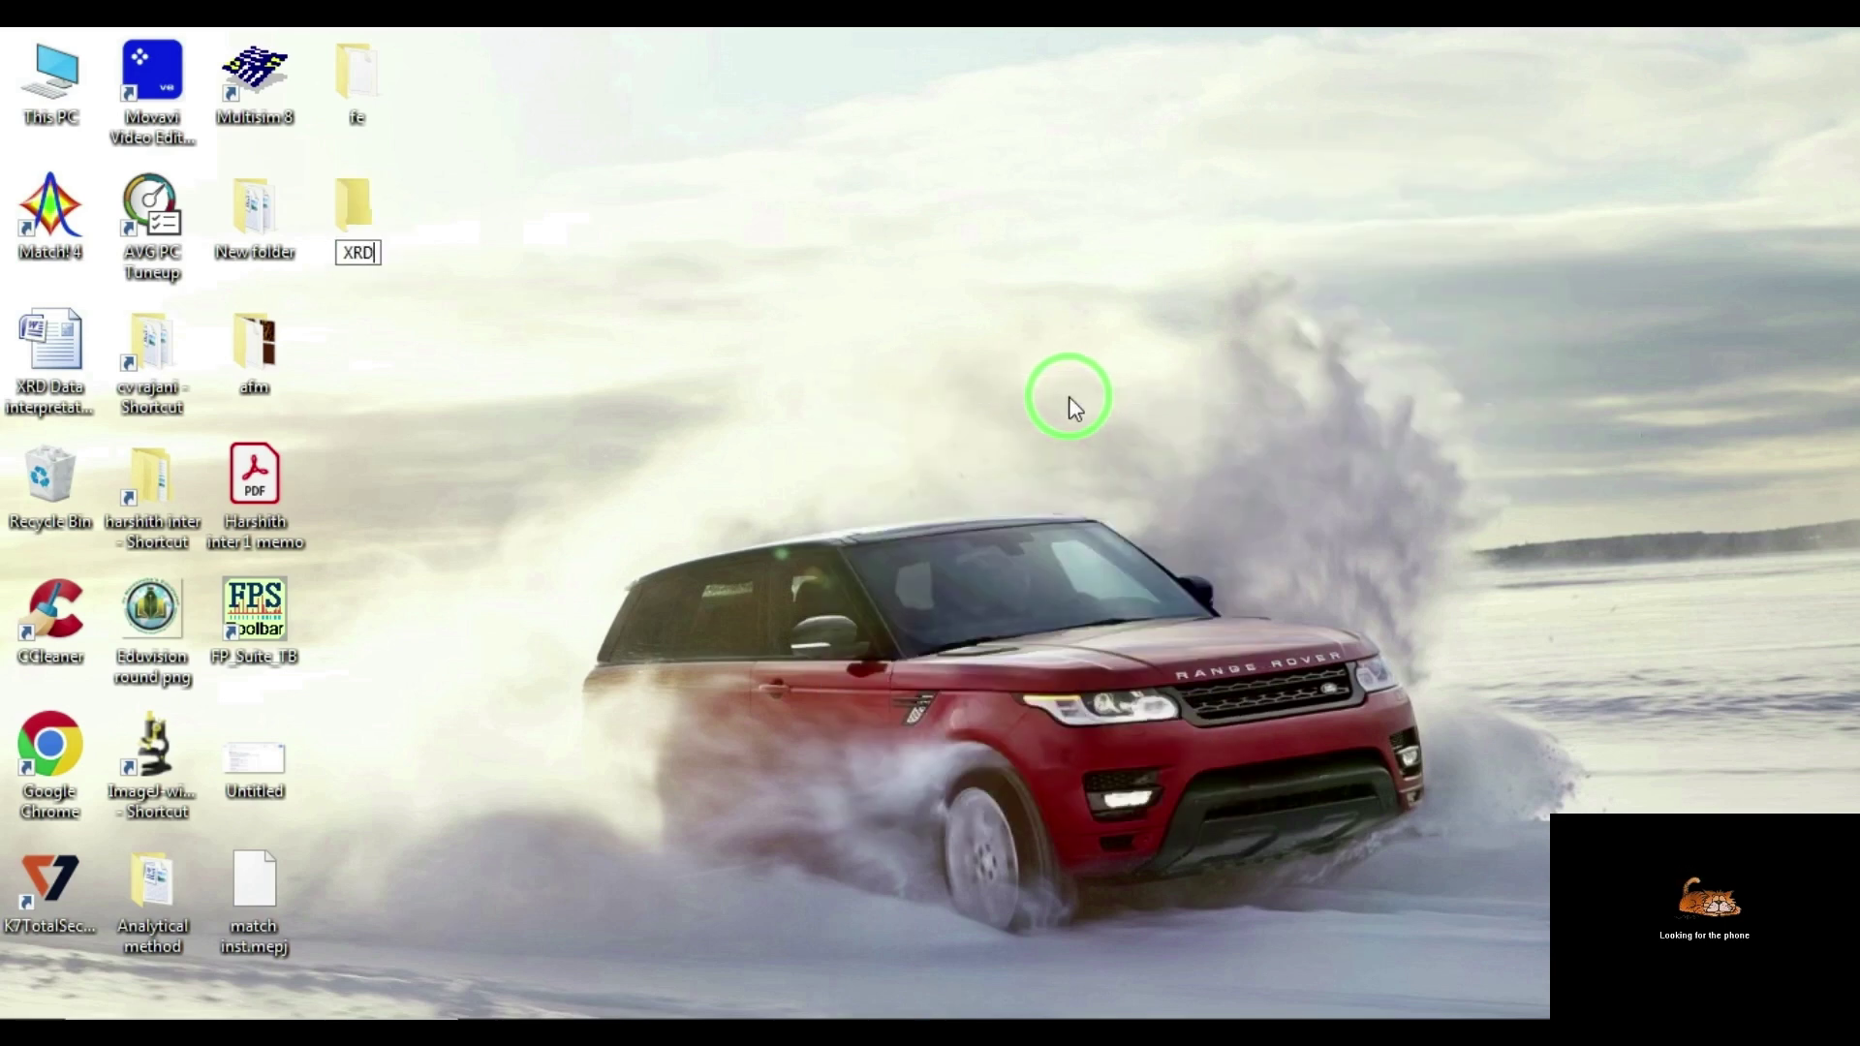
key(Return)
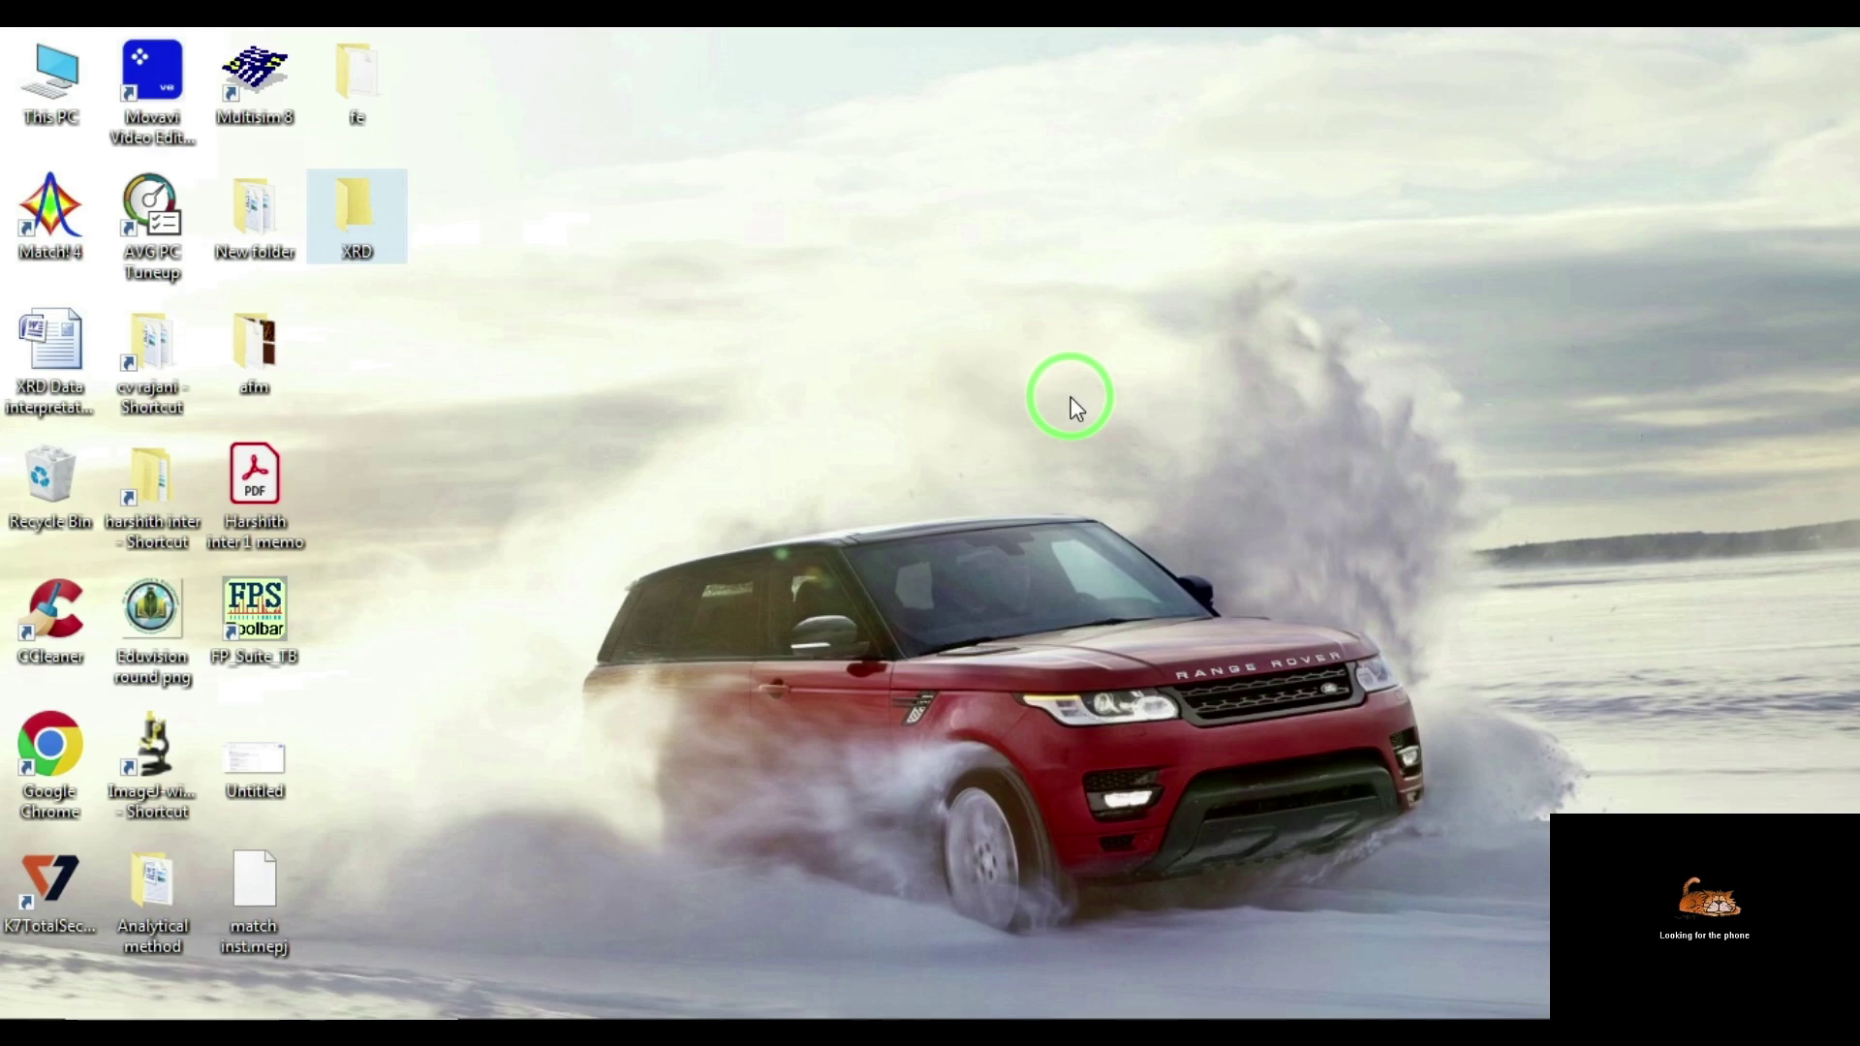
Paste the copied G2.rd file into the XRD folder and close the folder window.
click(383, 223)
double_click(383, 223)
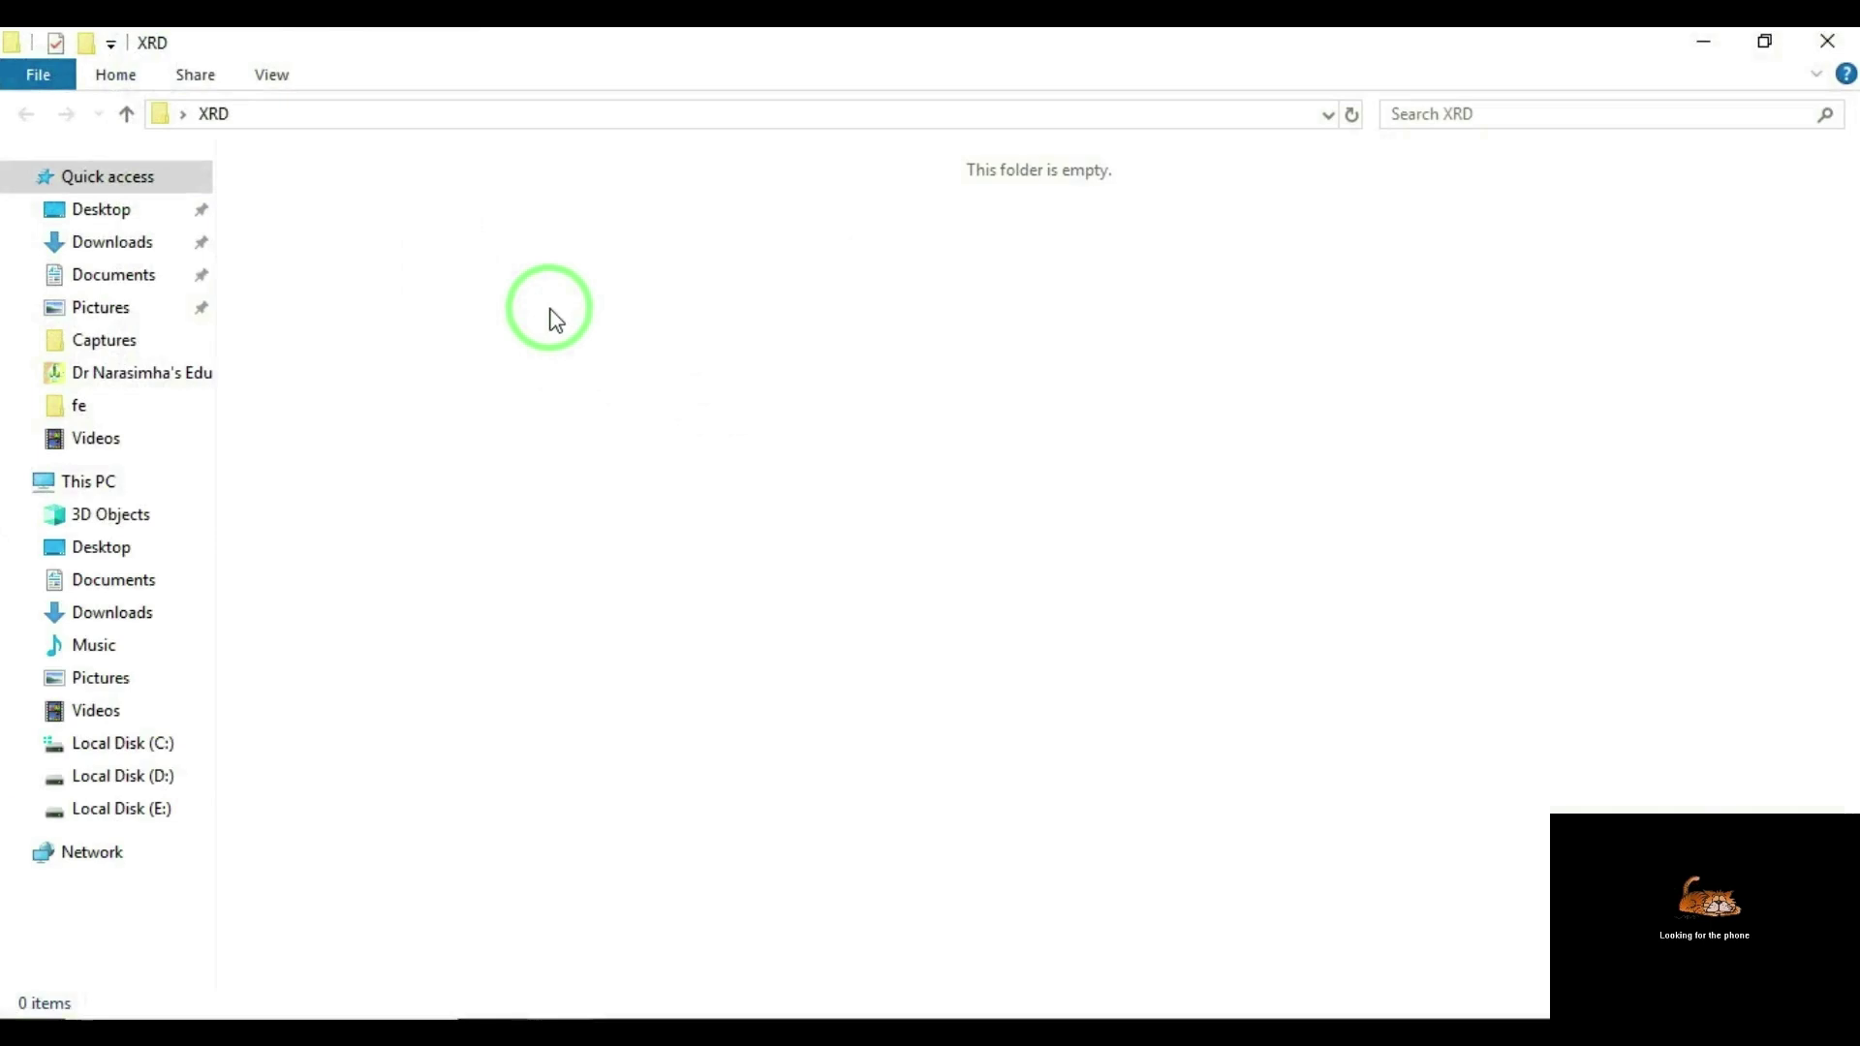
key(ctrl+v)
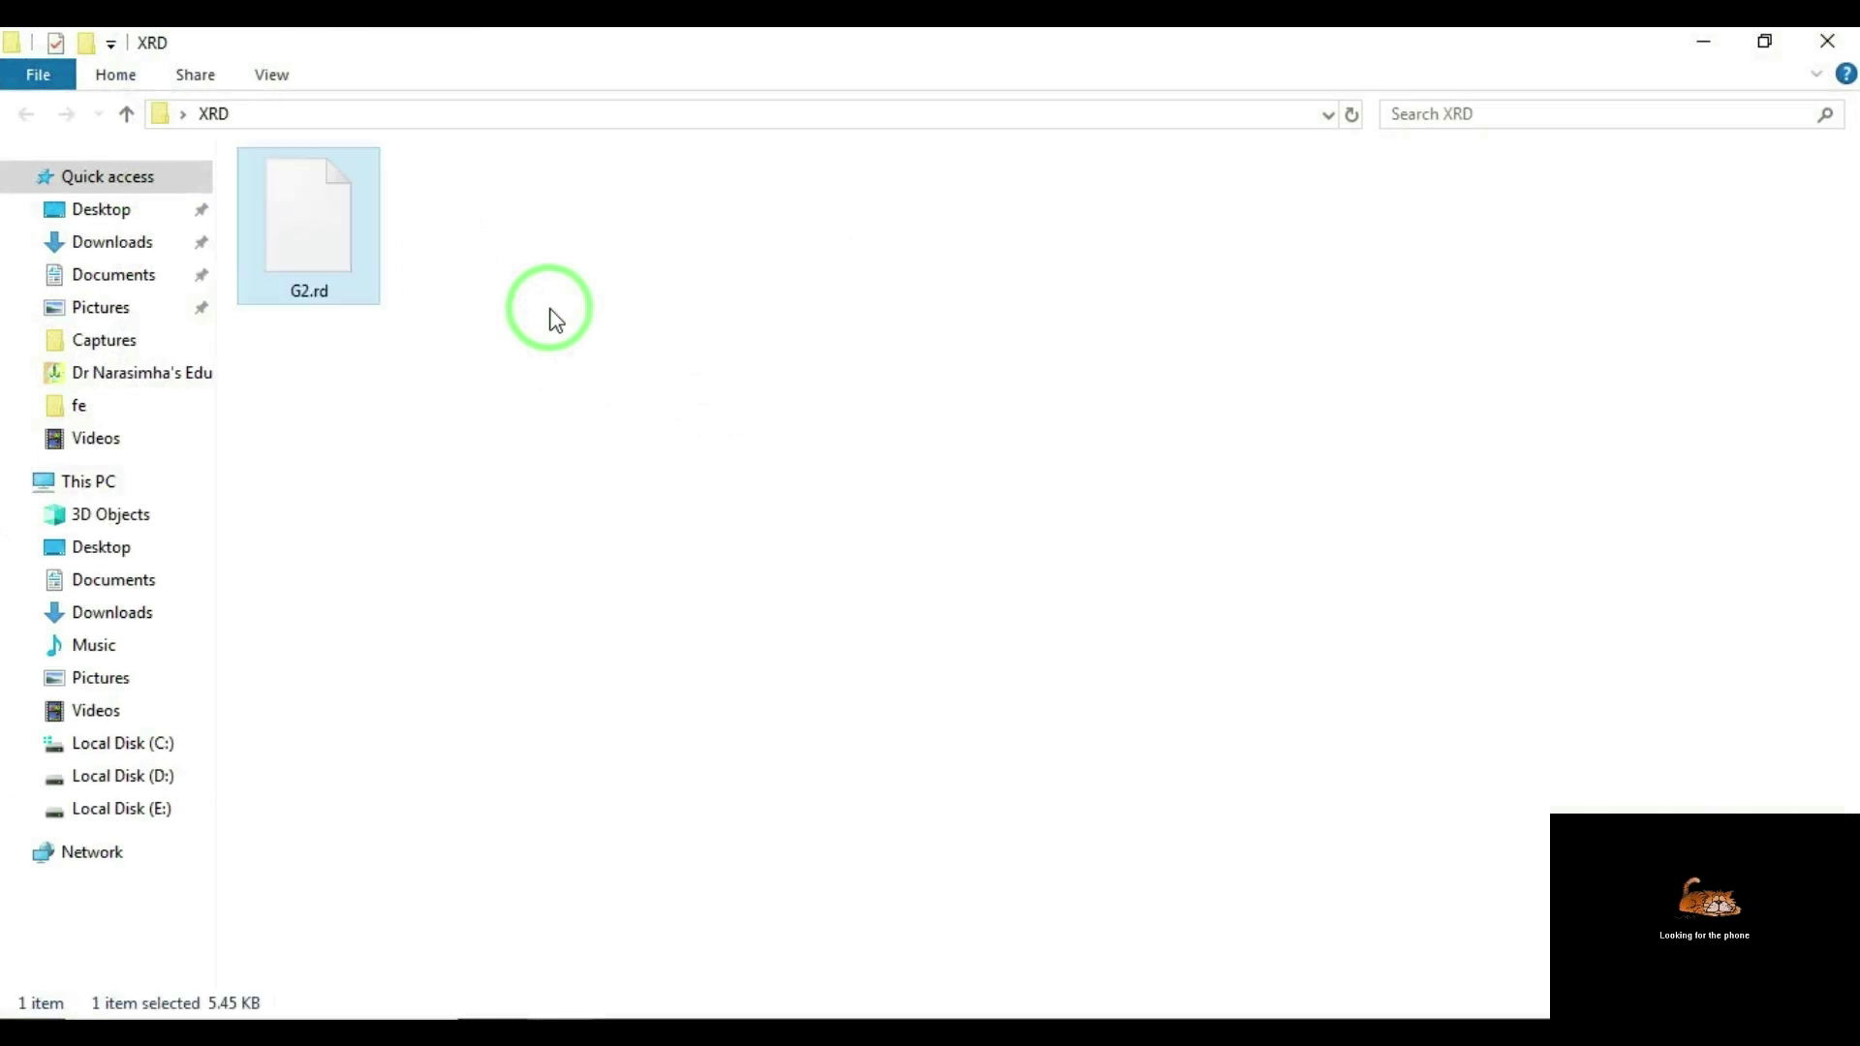
click(487, 363)
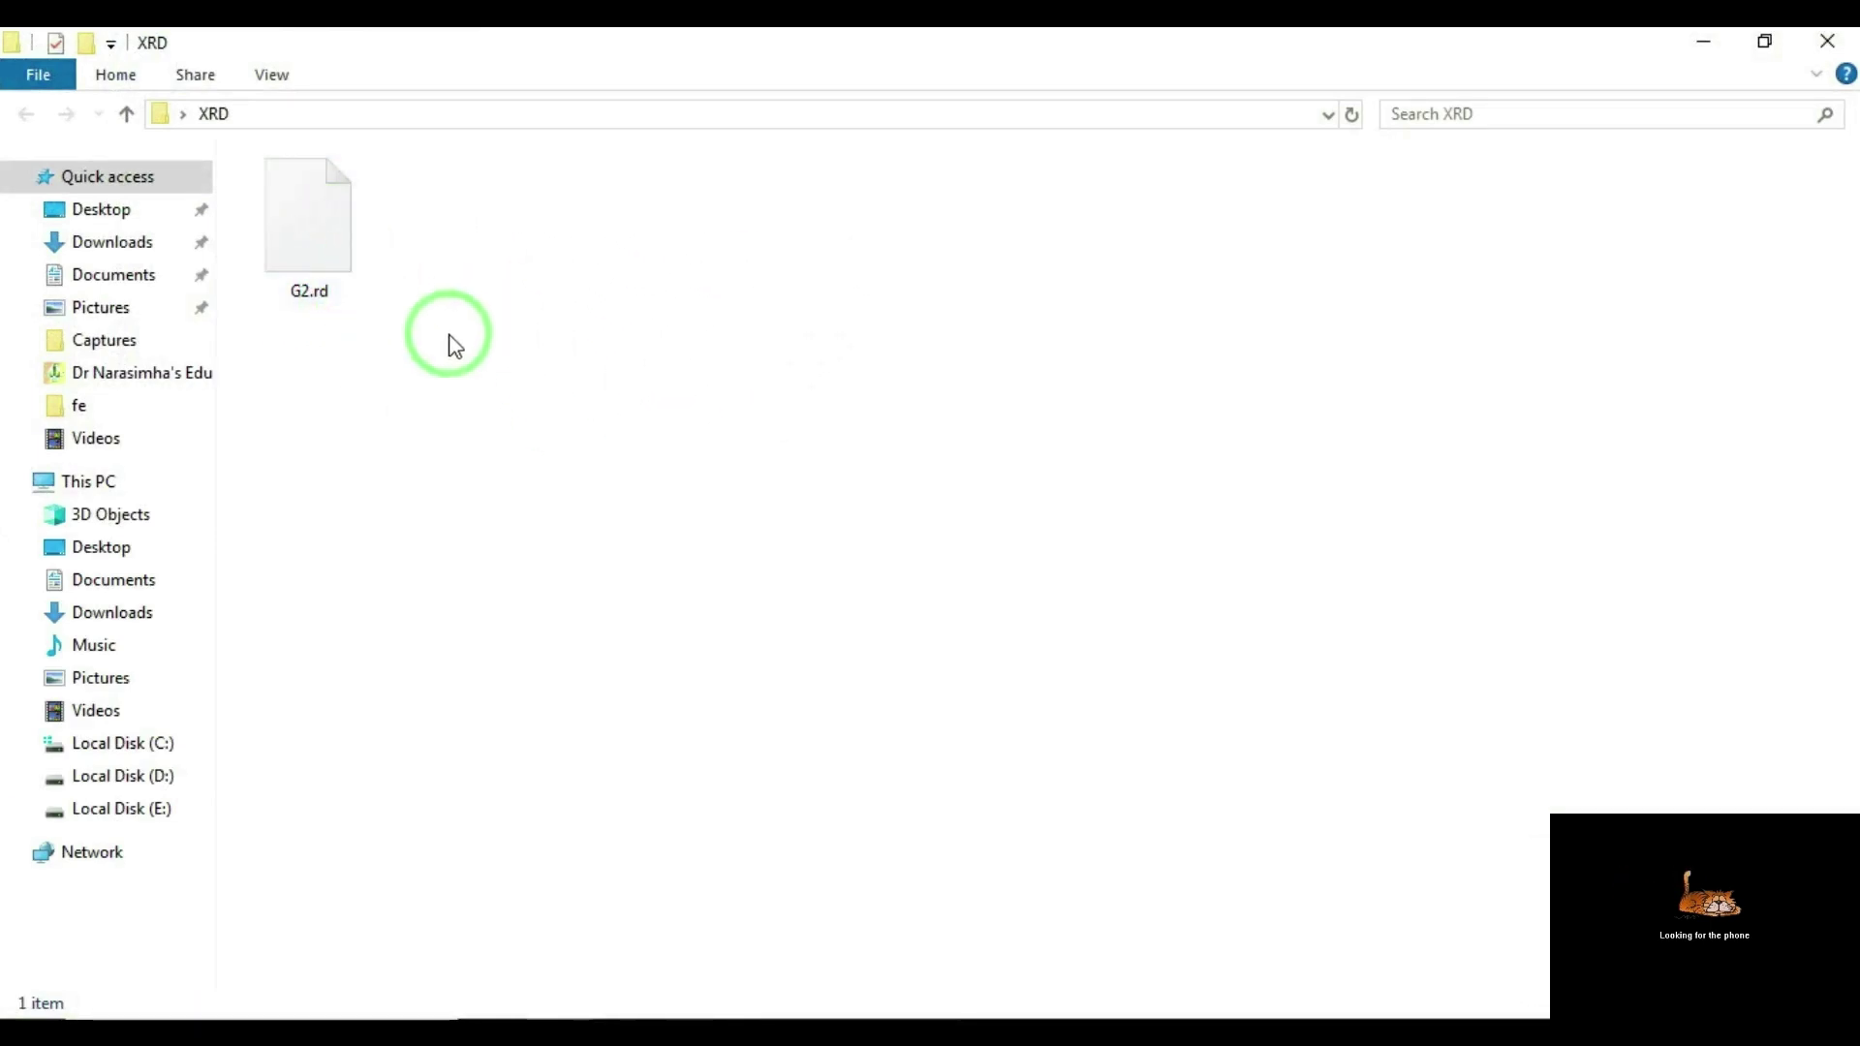
click(1827, 40)
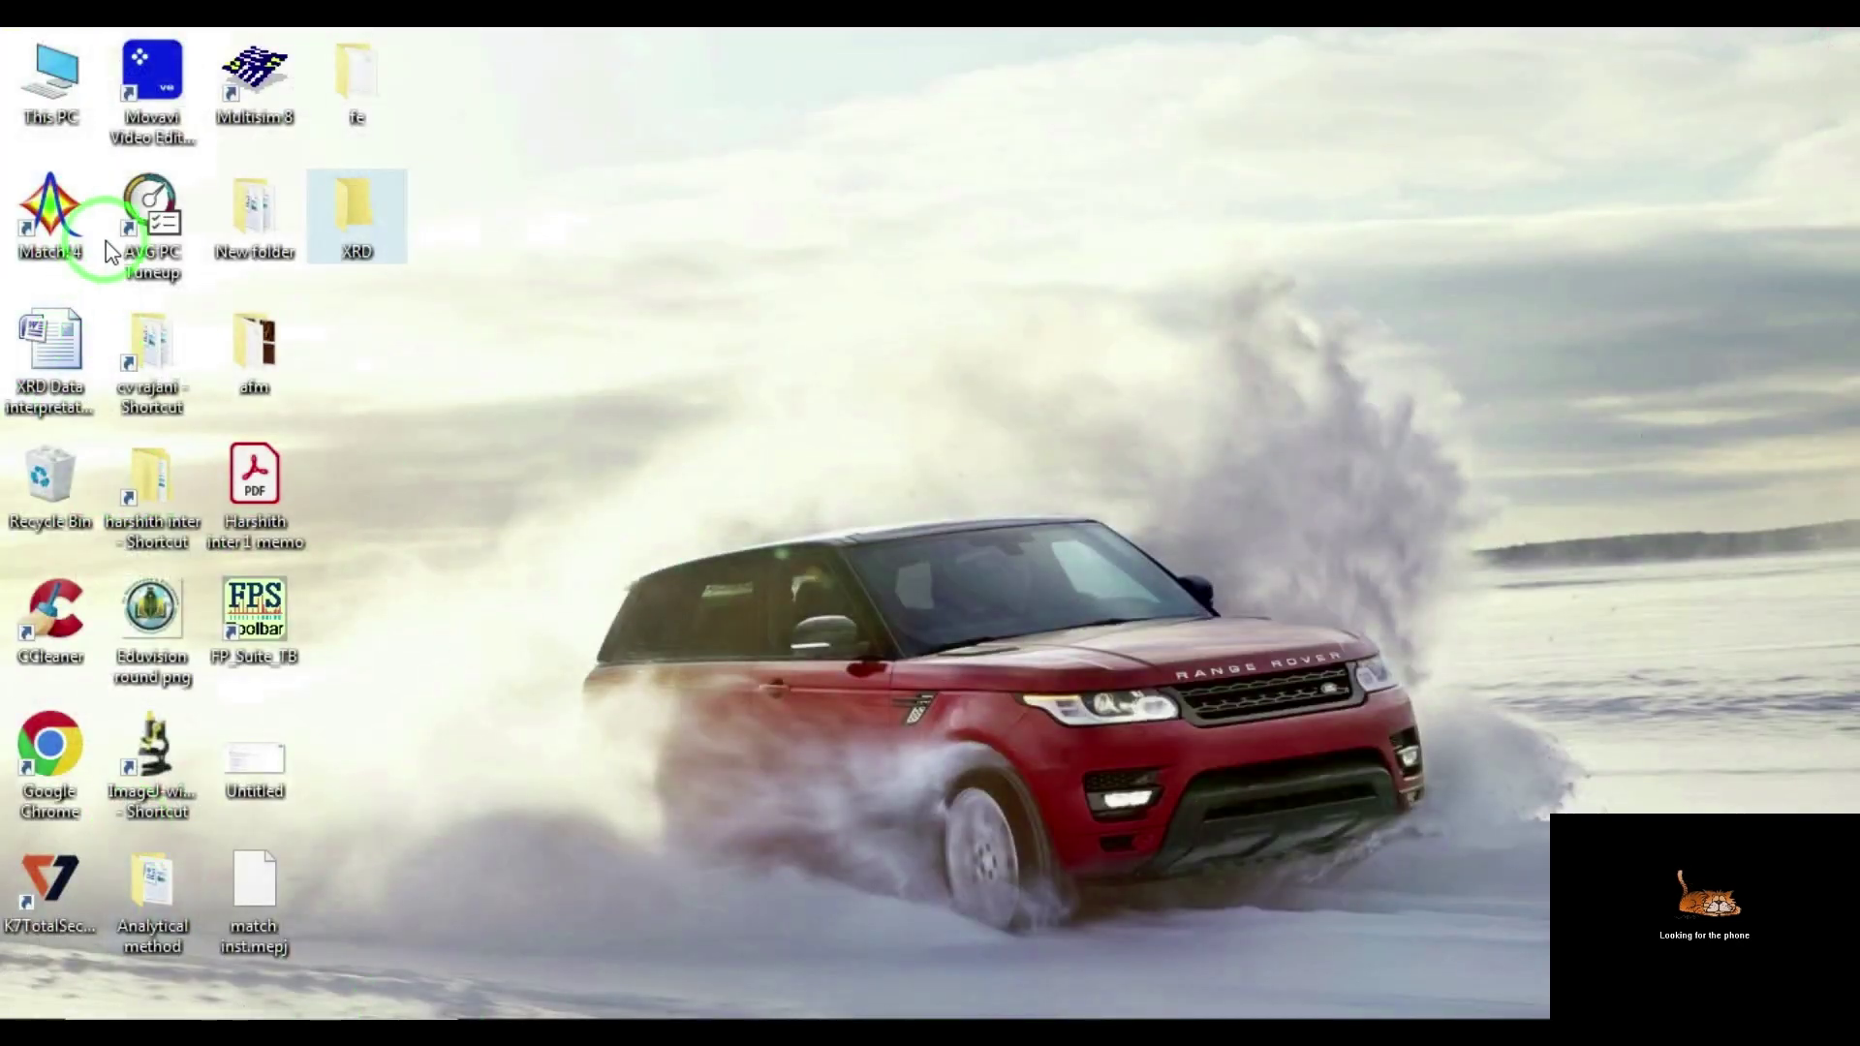
Launch Match! from the desktop and continue with the evaluation version.
double_click(48, 221)
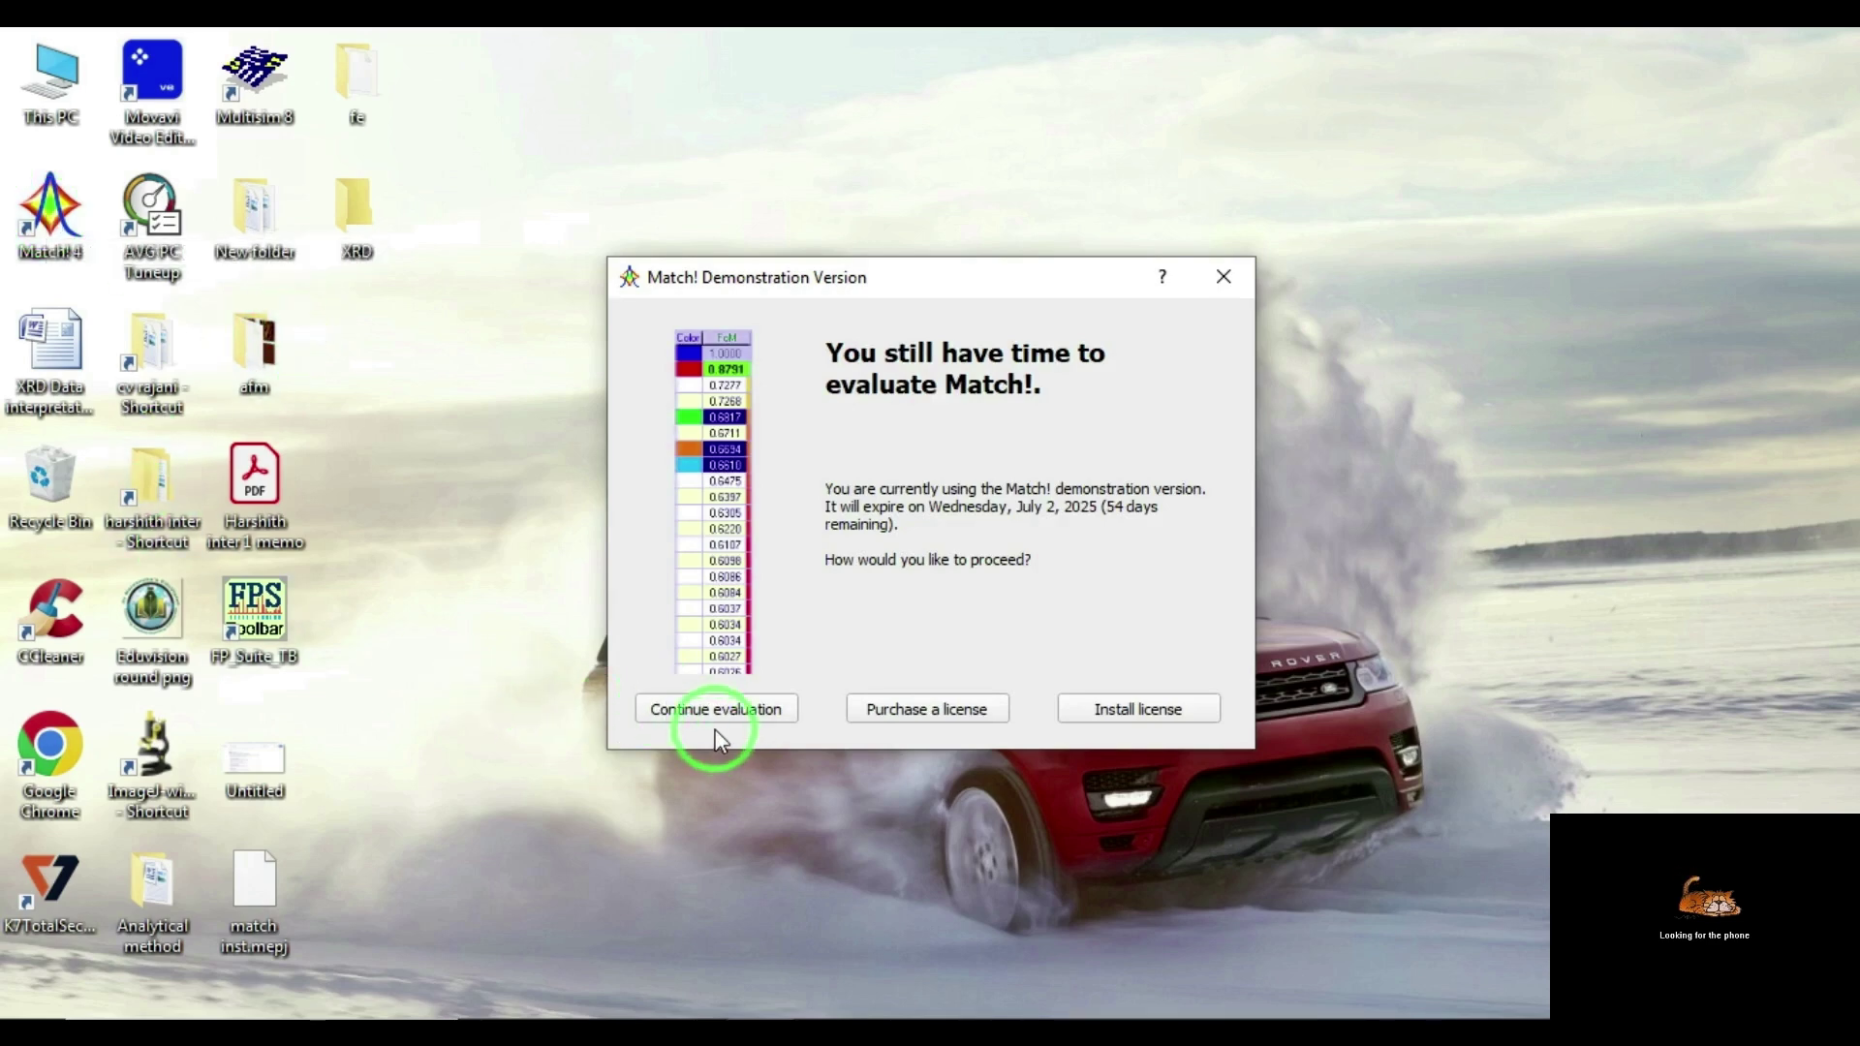
click(687, 712)
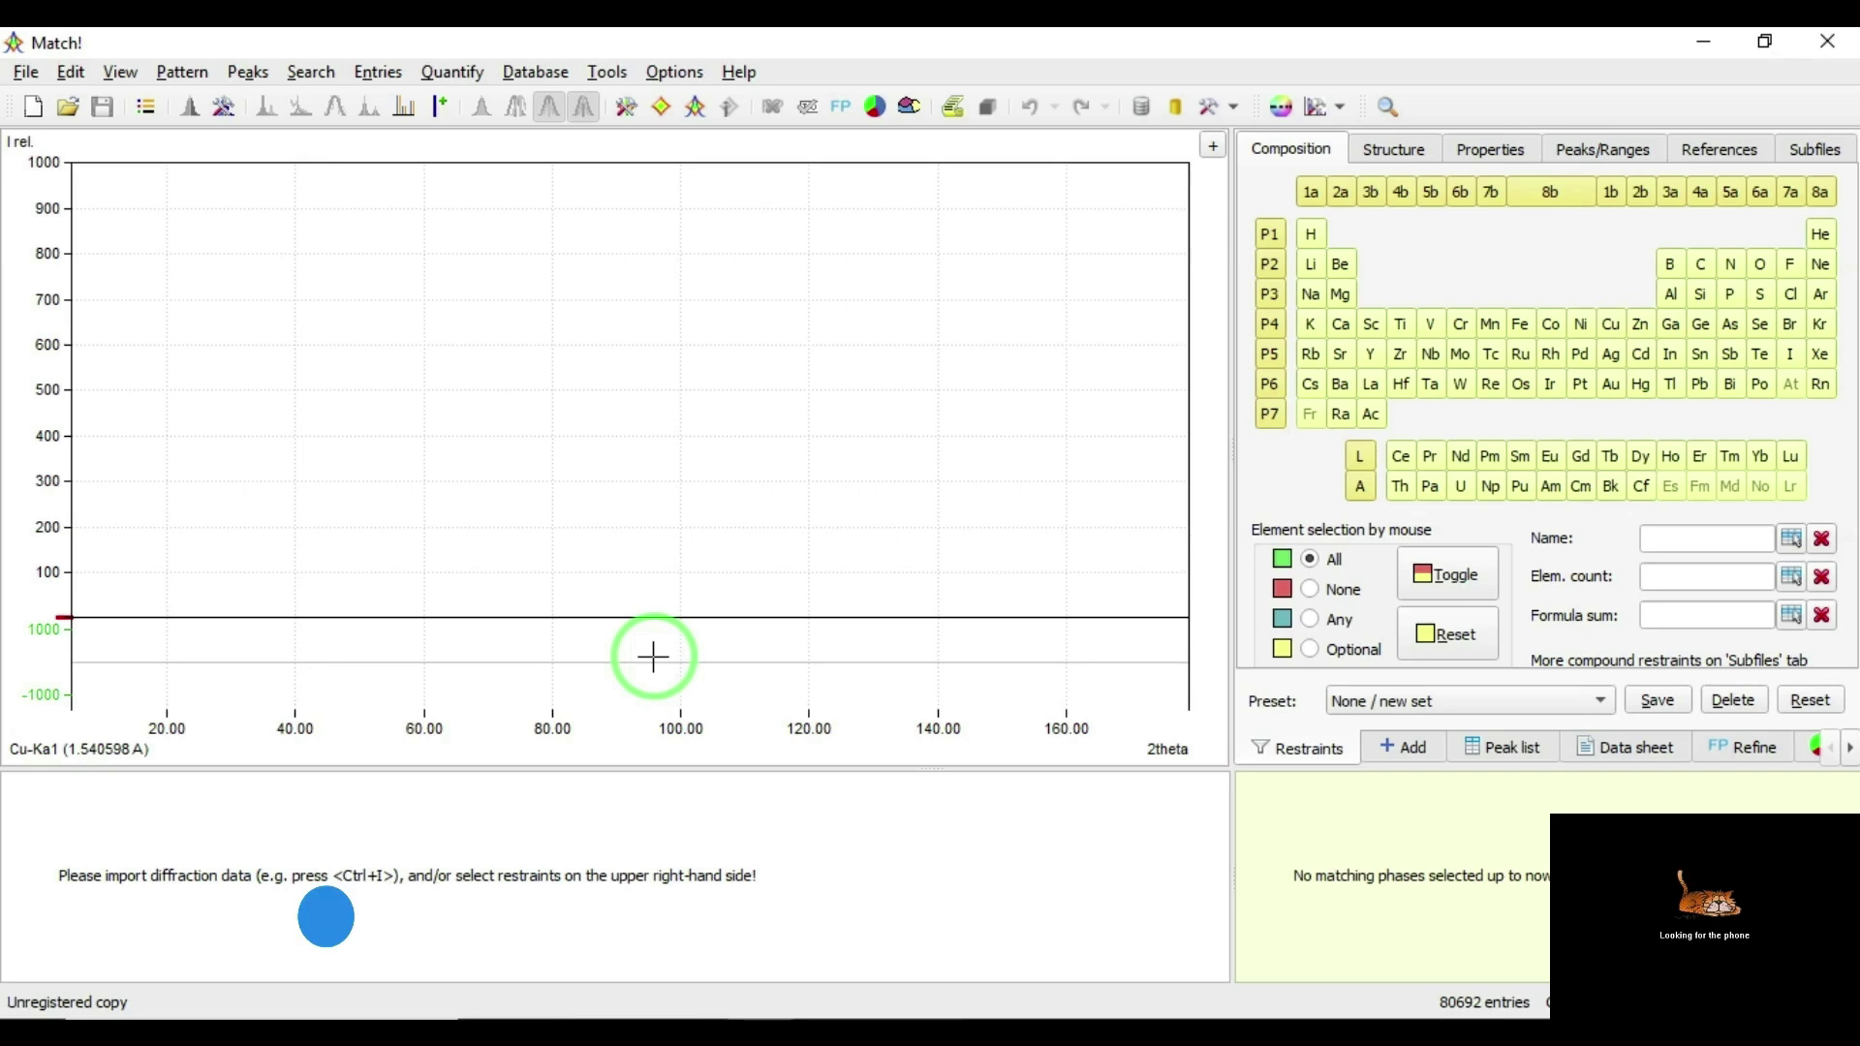
Look through the Match! options, examining the search-match, quantitative analysis and data sheet settings.
click(607, 73)
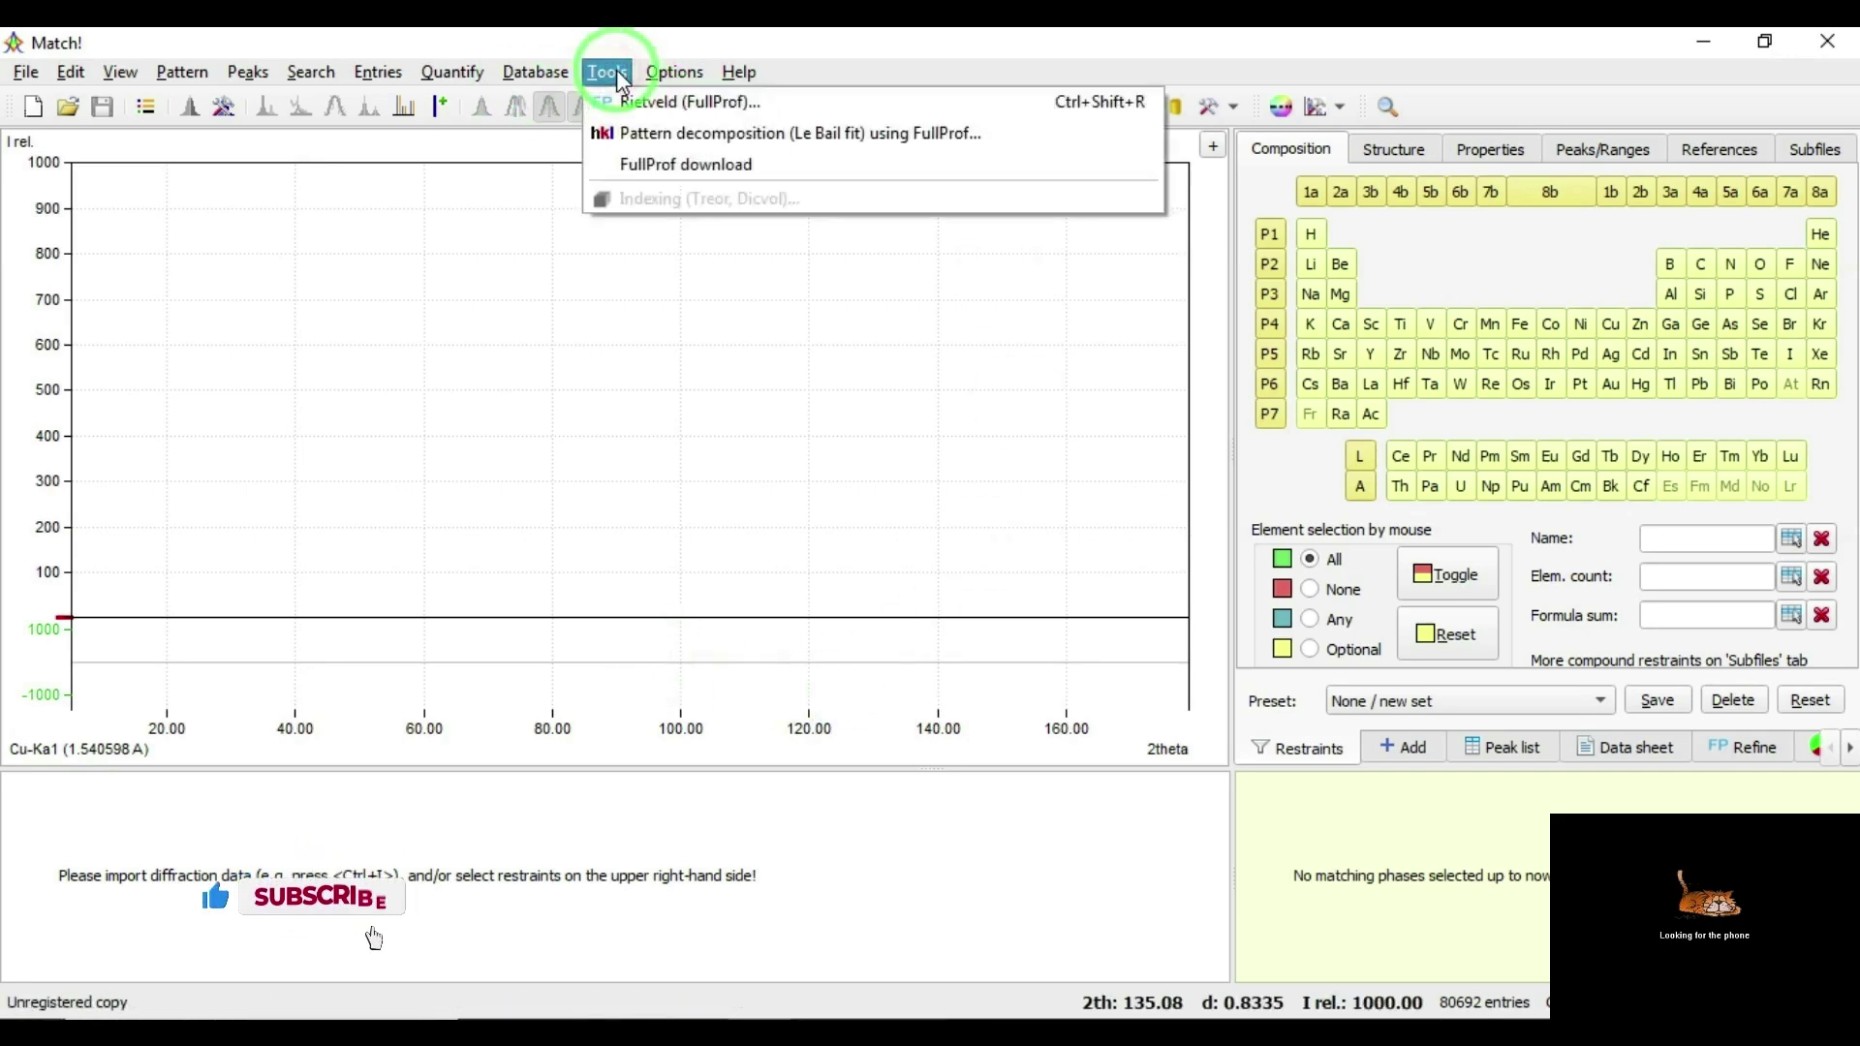
mouse_move(678, 76)
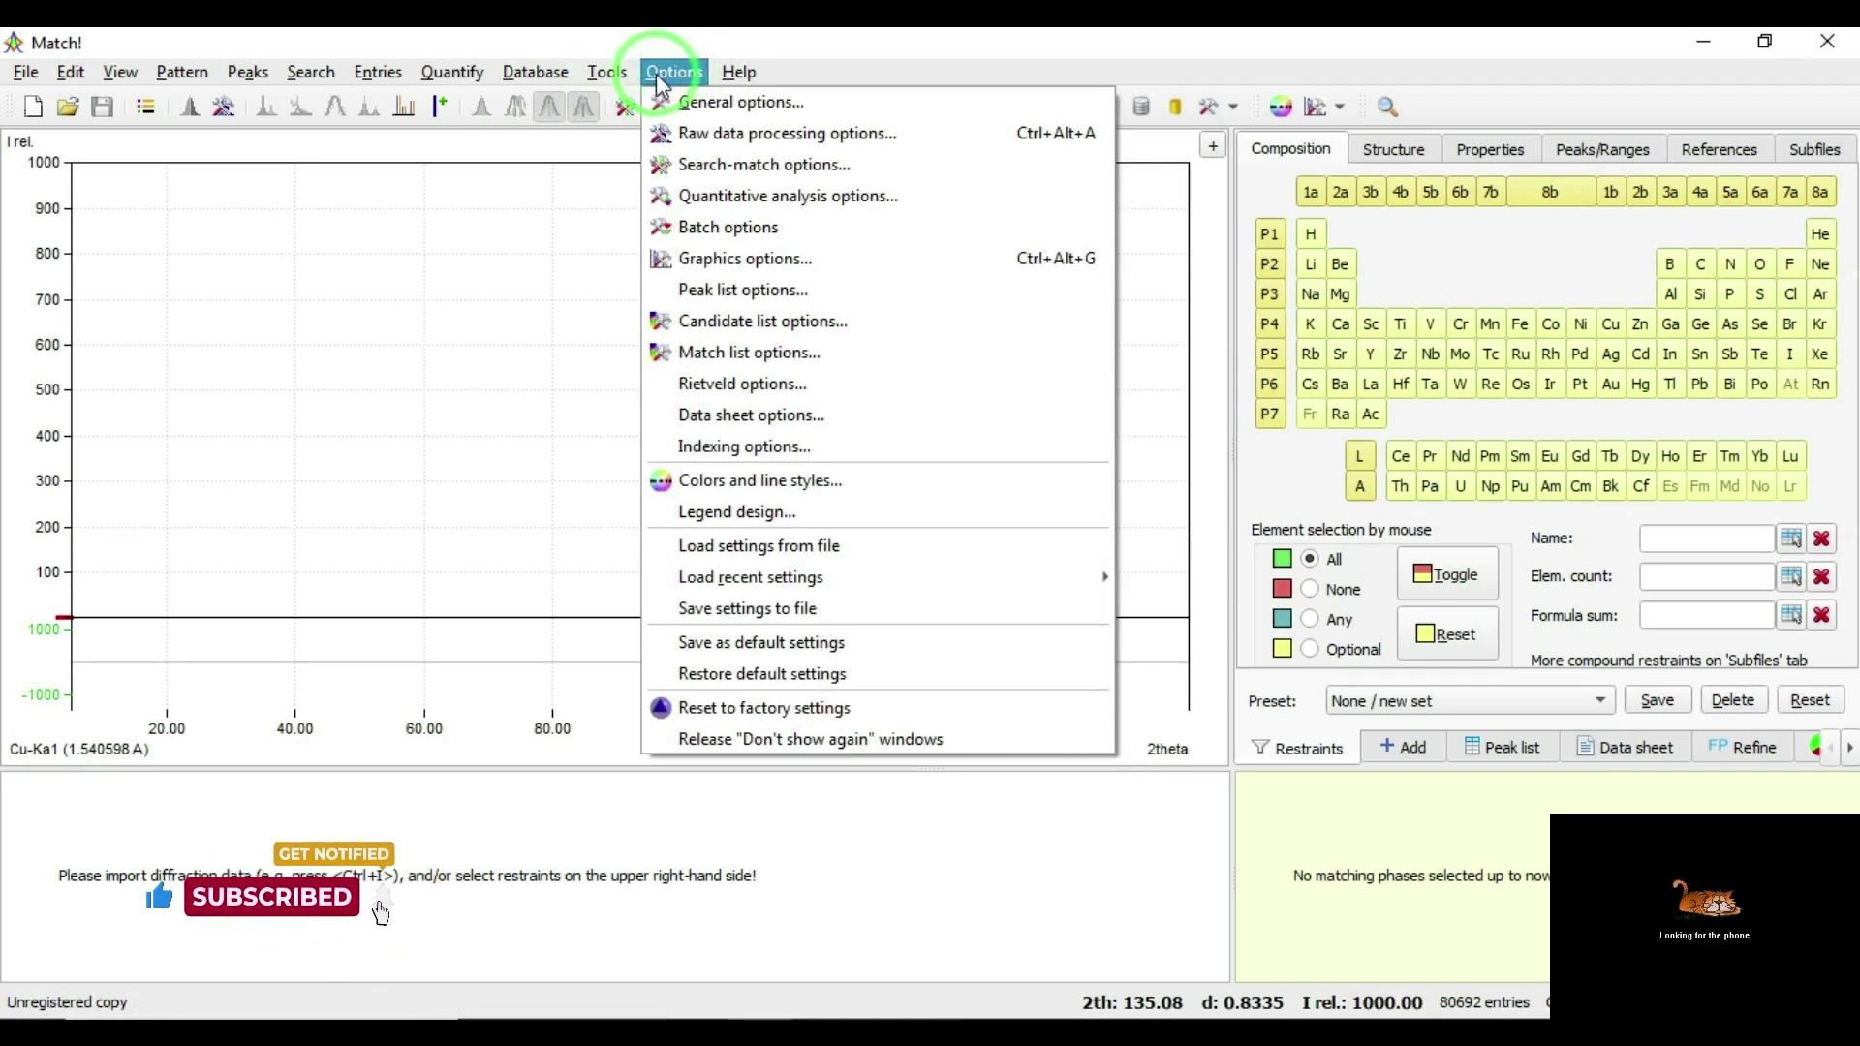
click(795, 417)
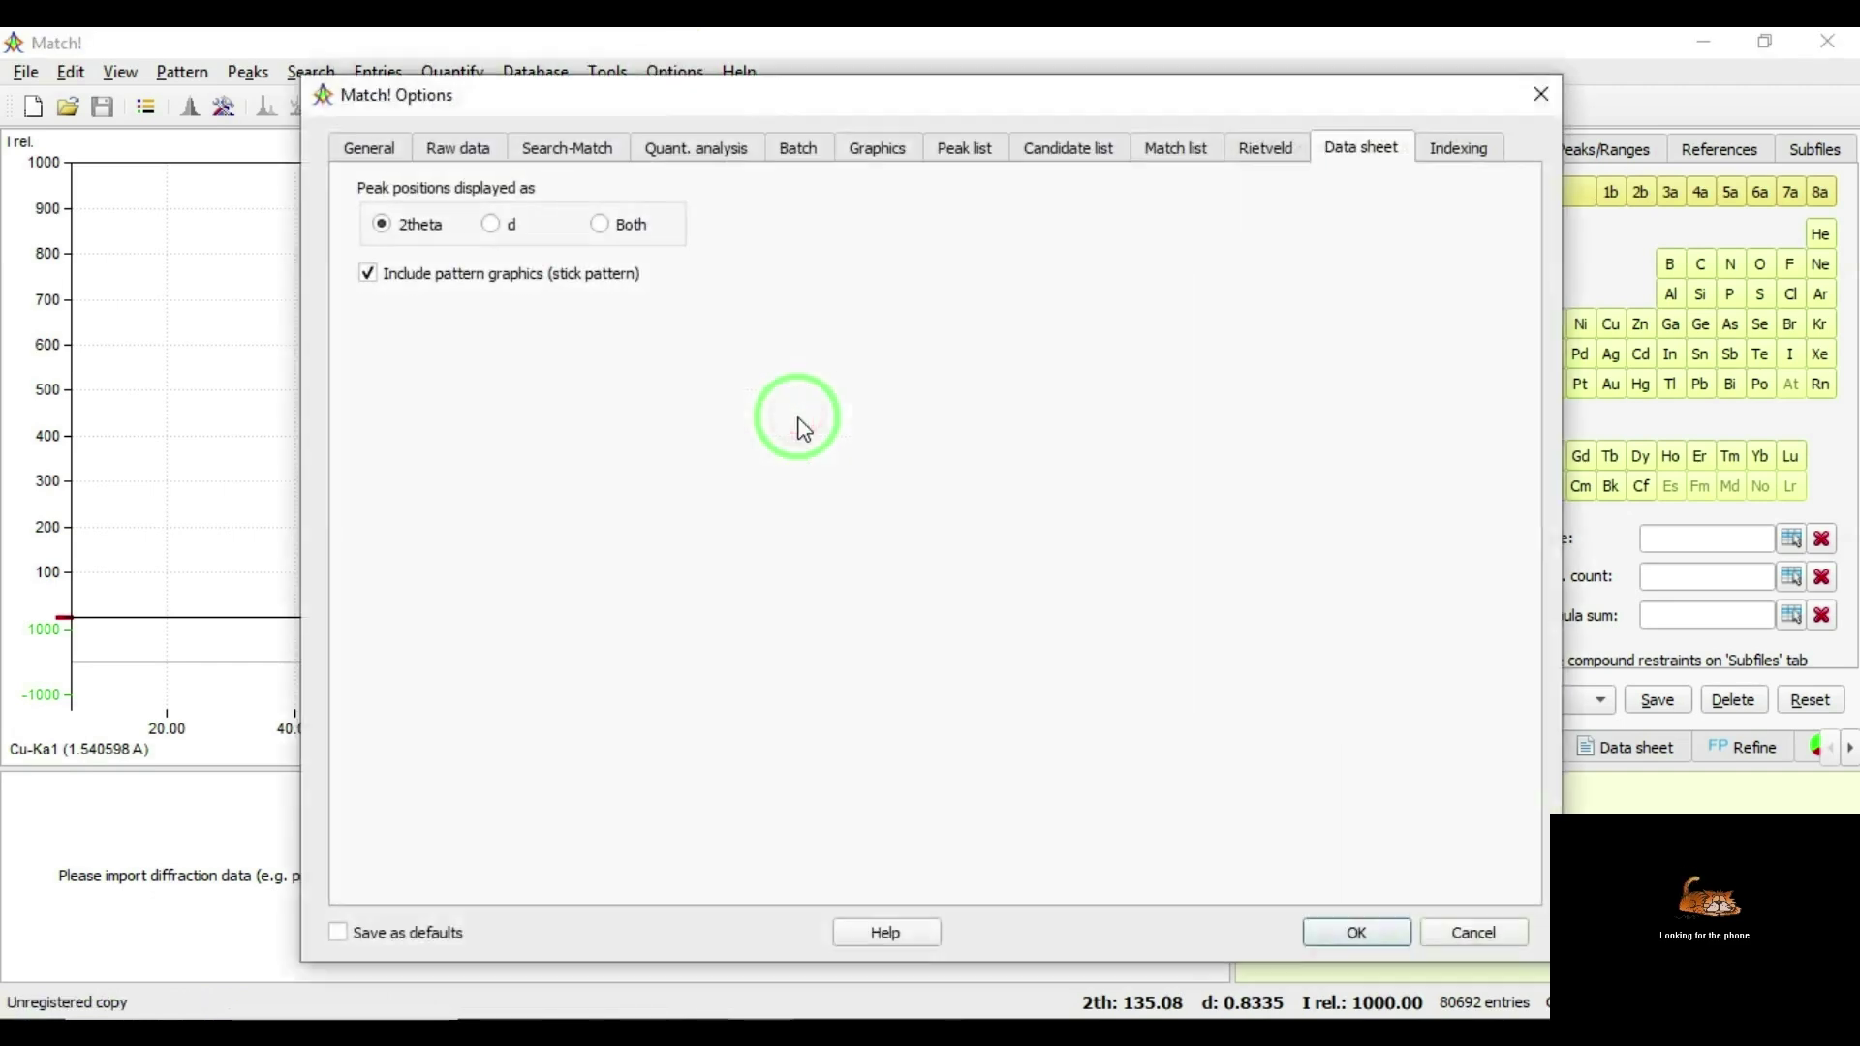
click(371, 151)
click(485, 155)
click(548, 150)
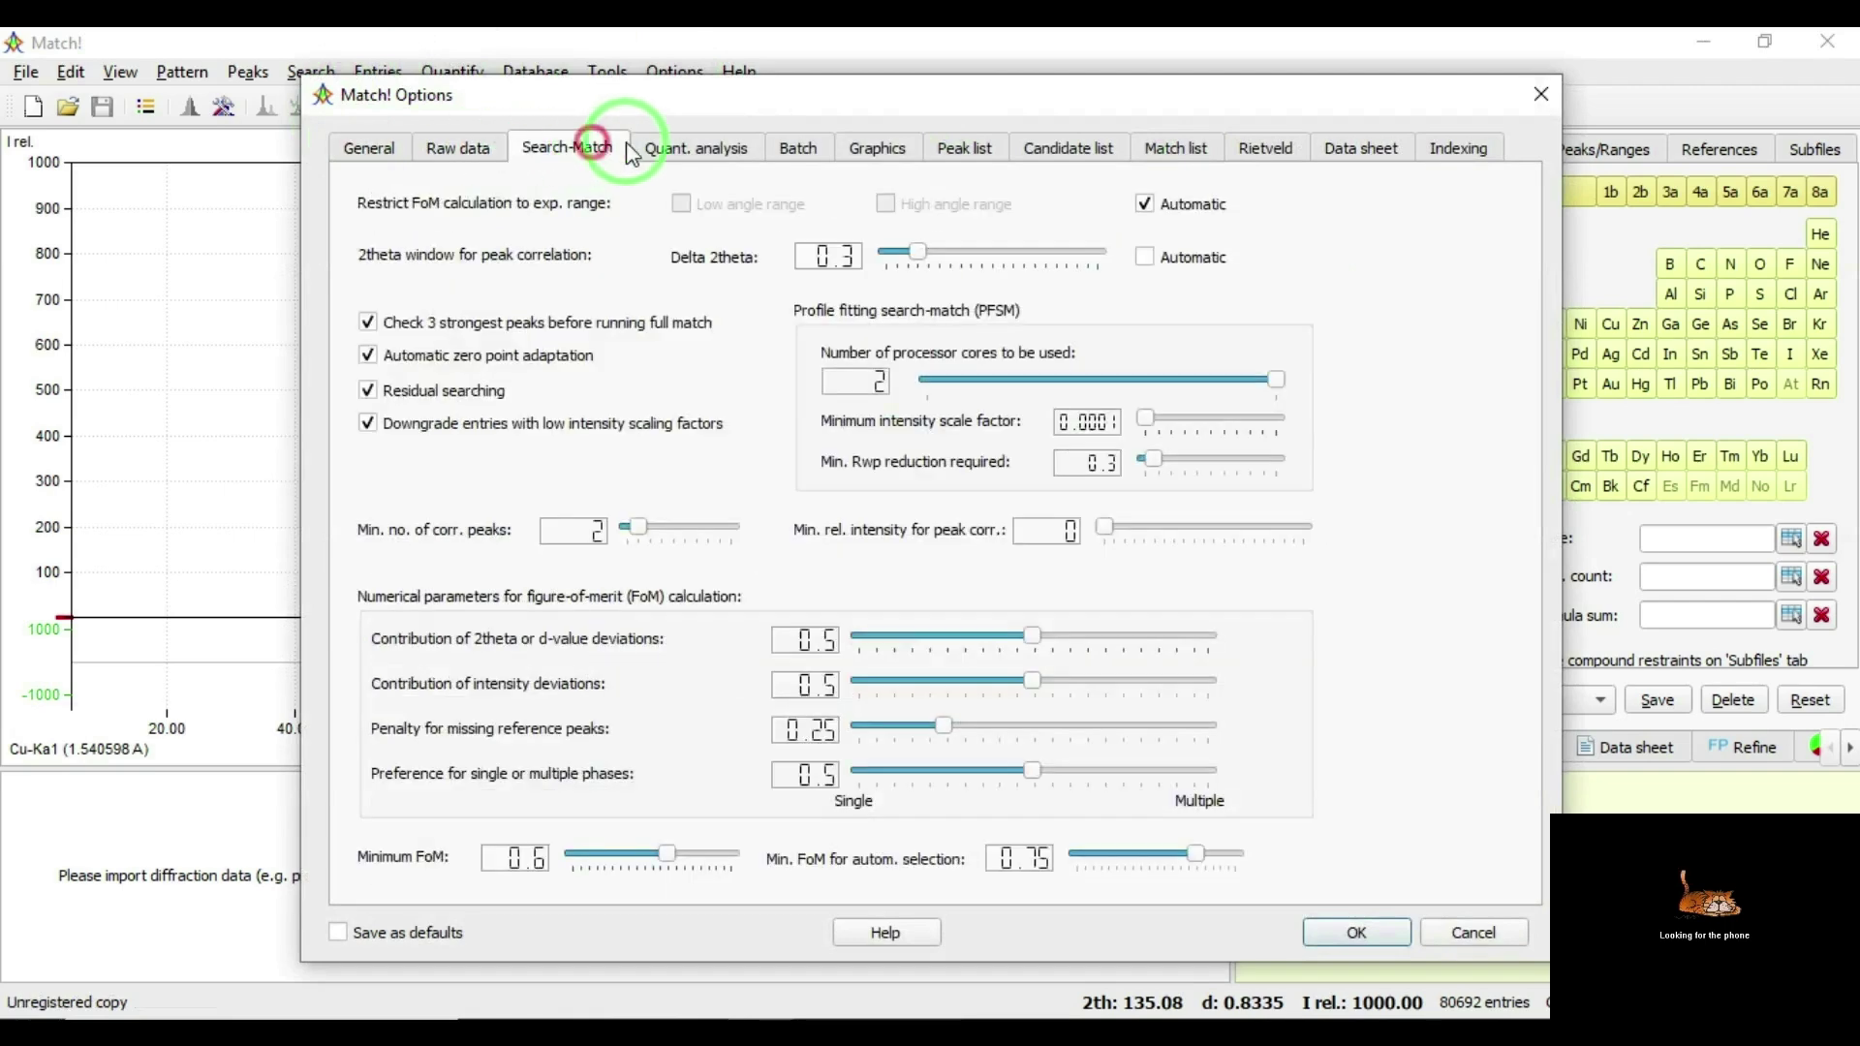
click(692, 151)
click(796, 151)
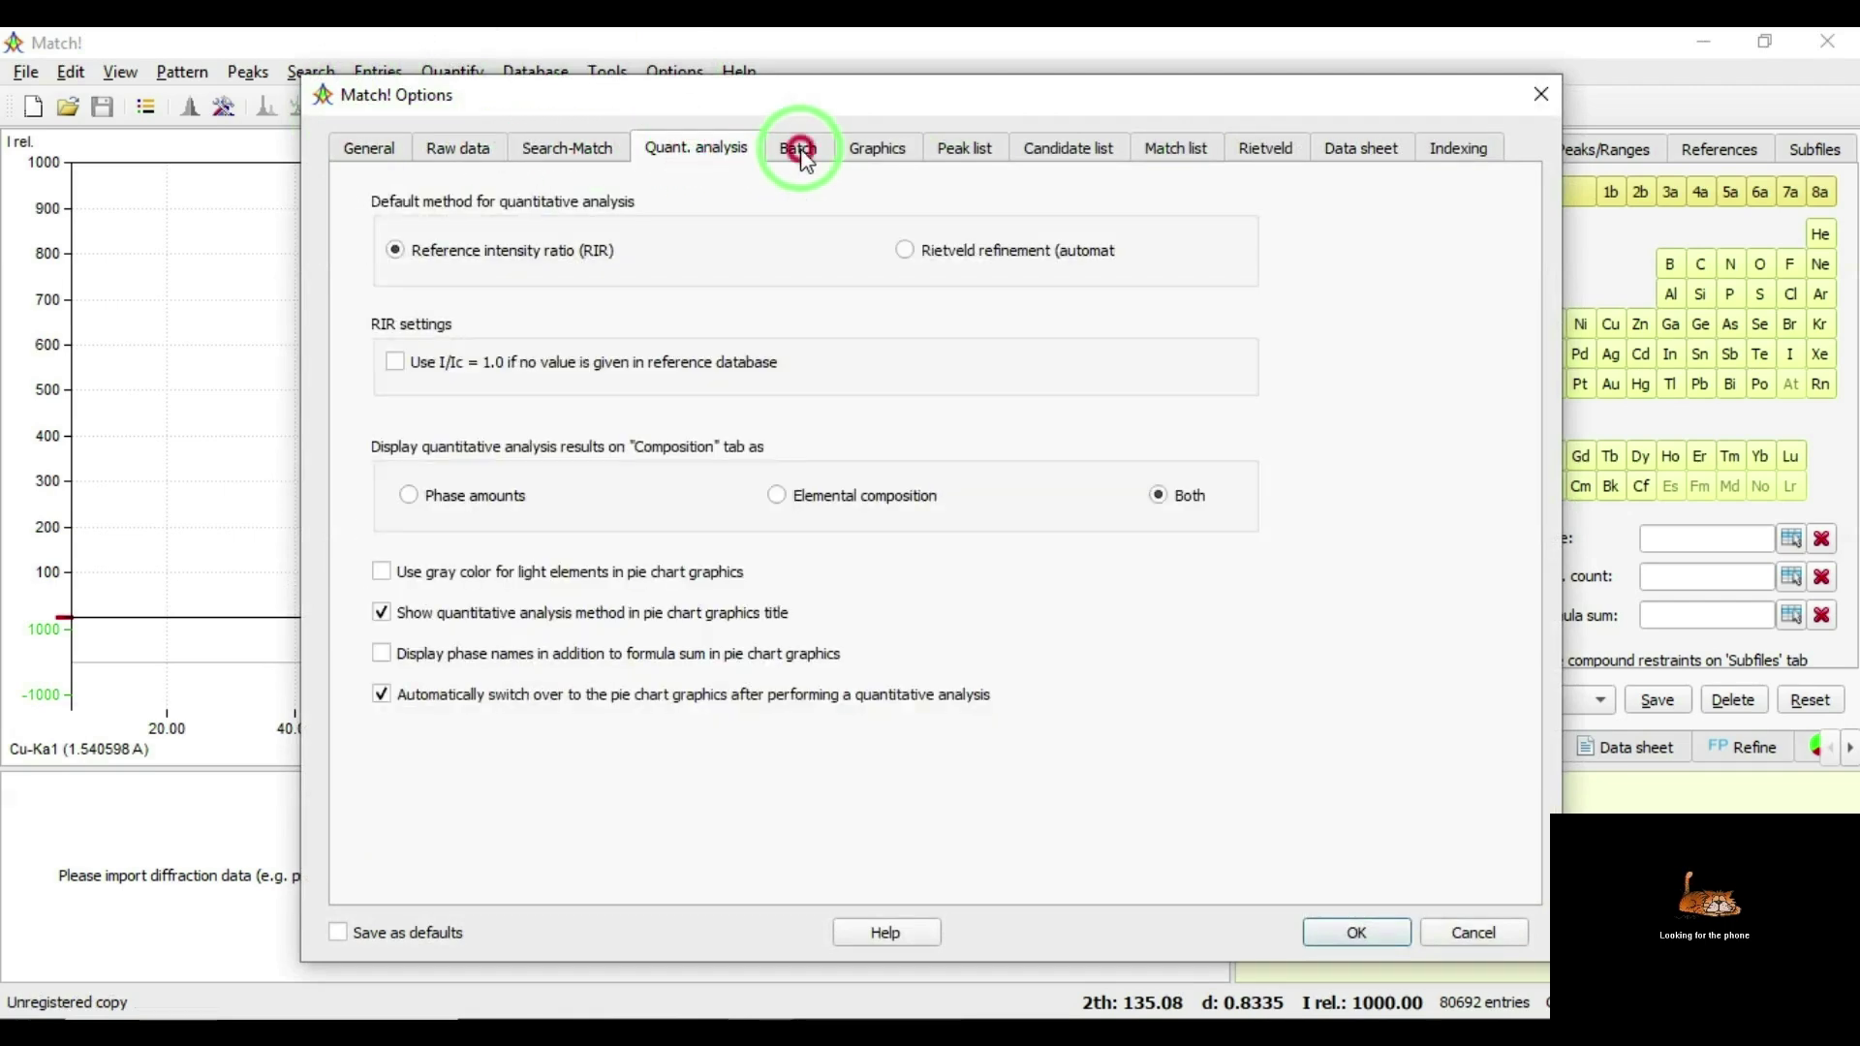
click(1363, 150)
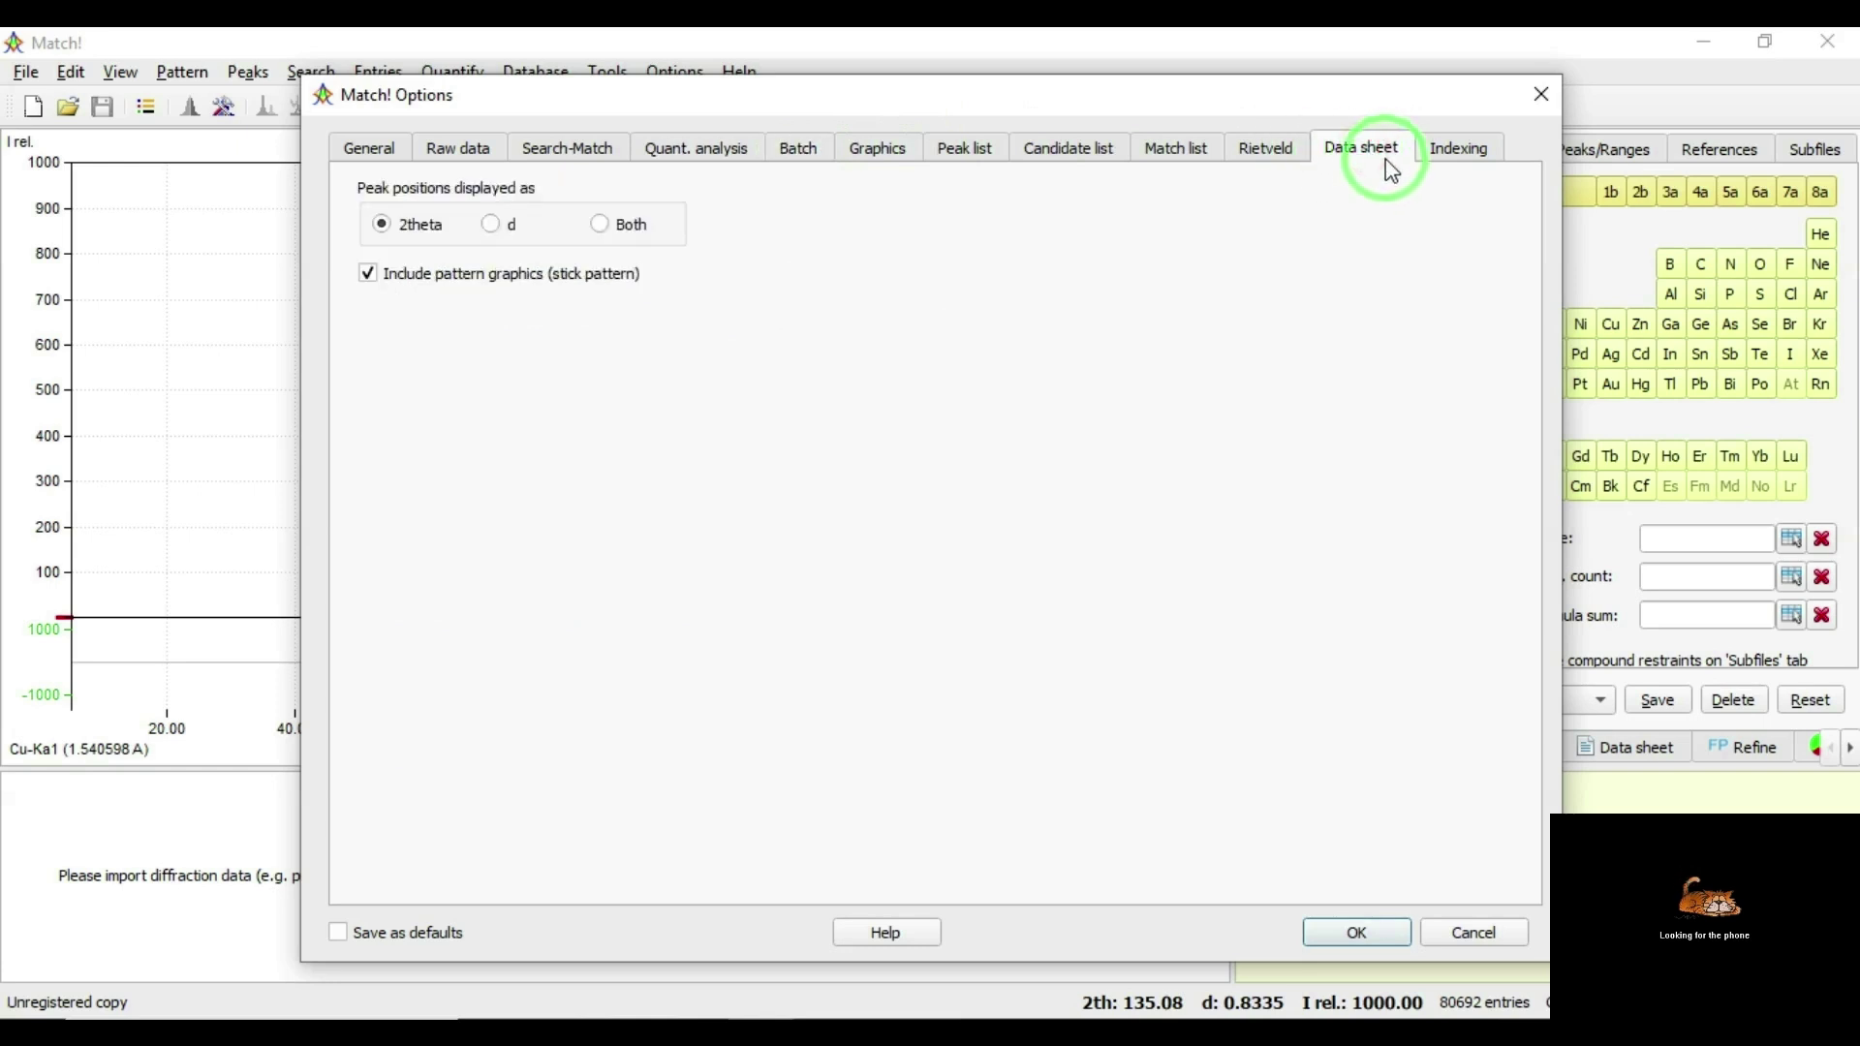
Set the data sheet's peak positions to be displayed as 2theta and accept the options.
click(494, 228)
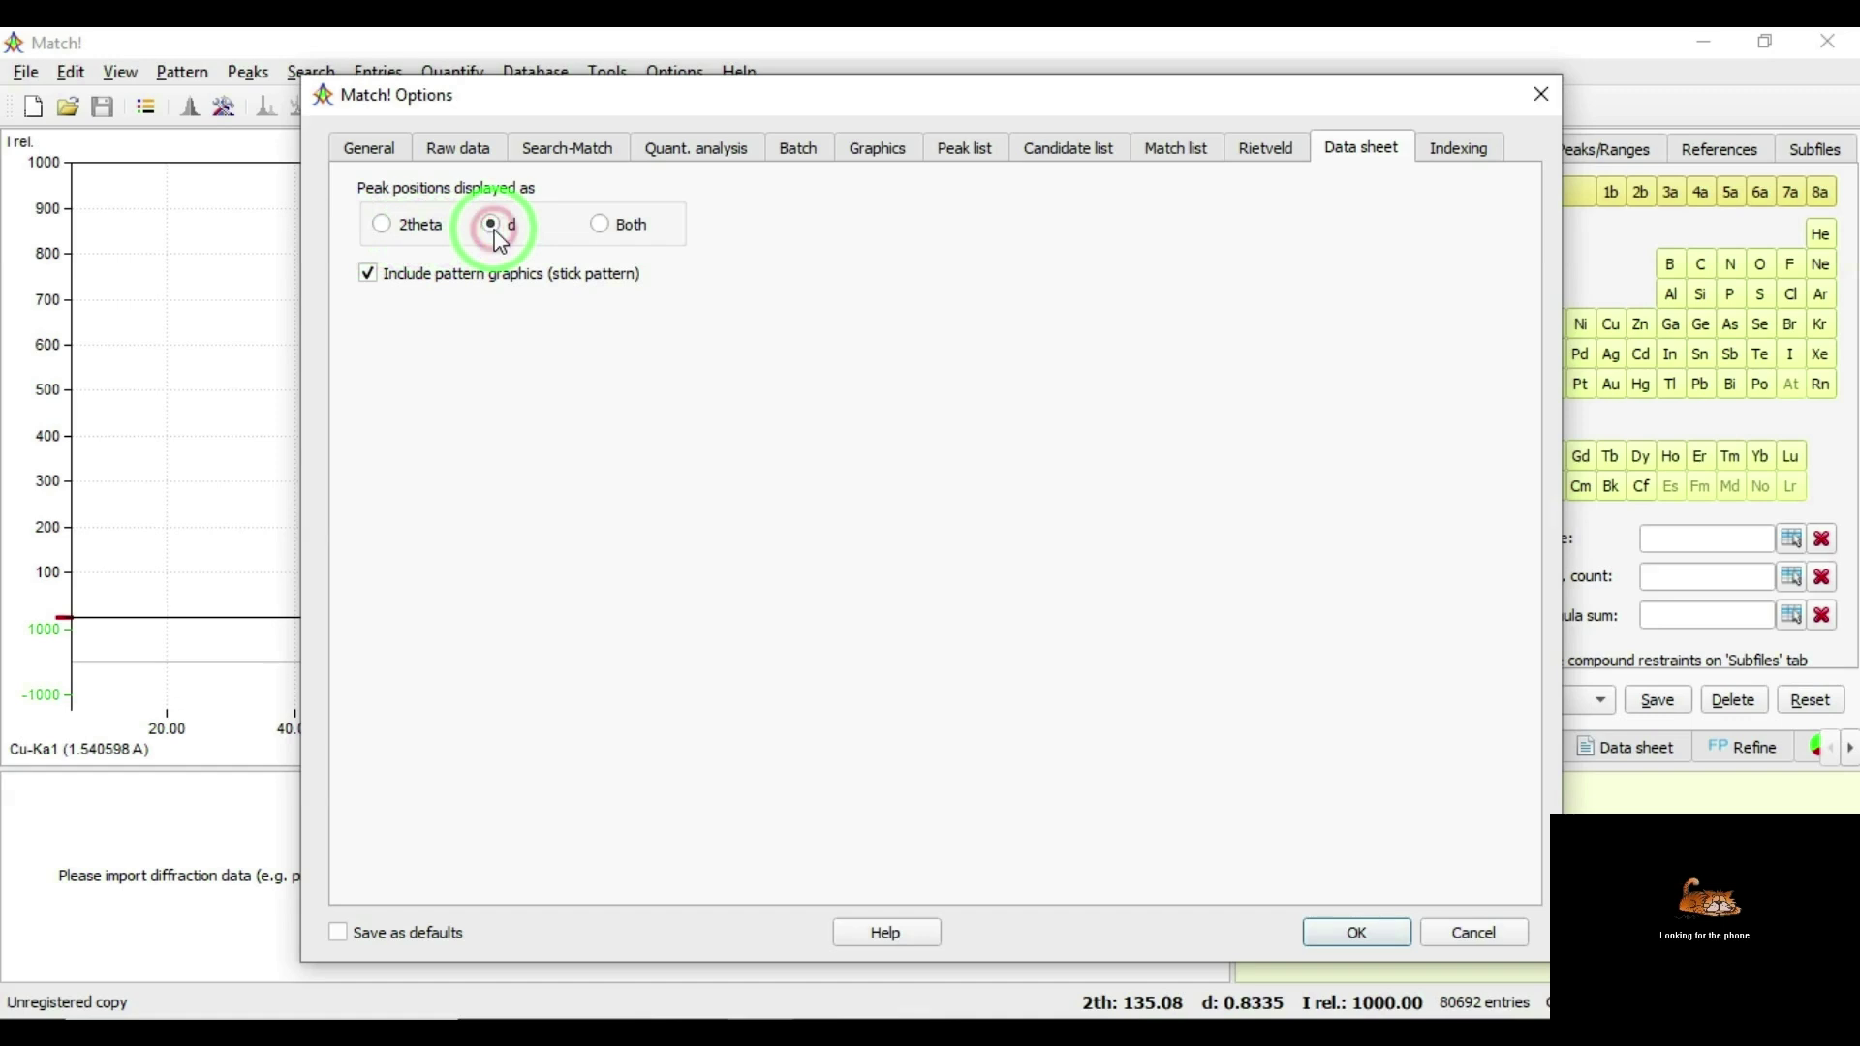
click(384, 226)
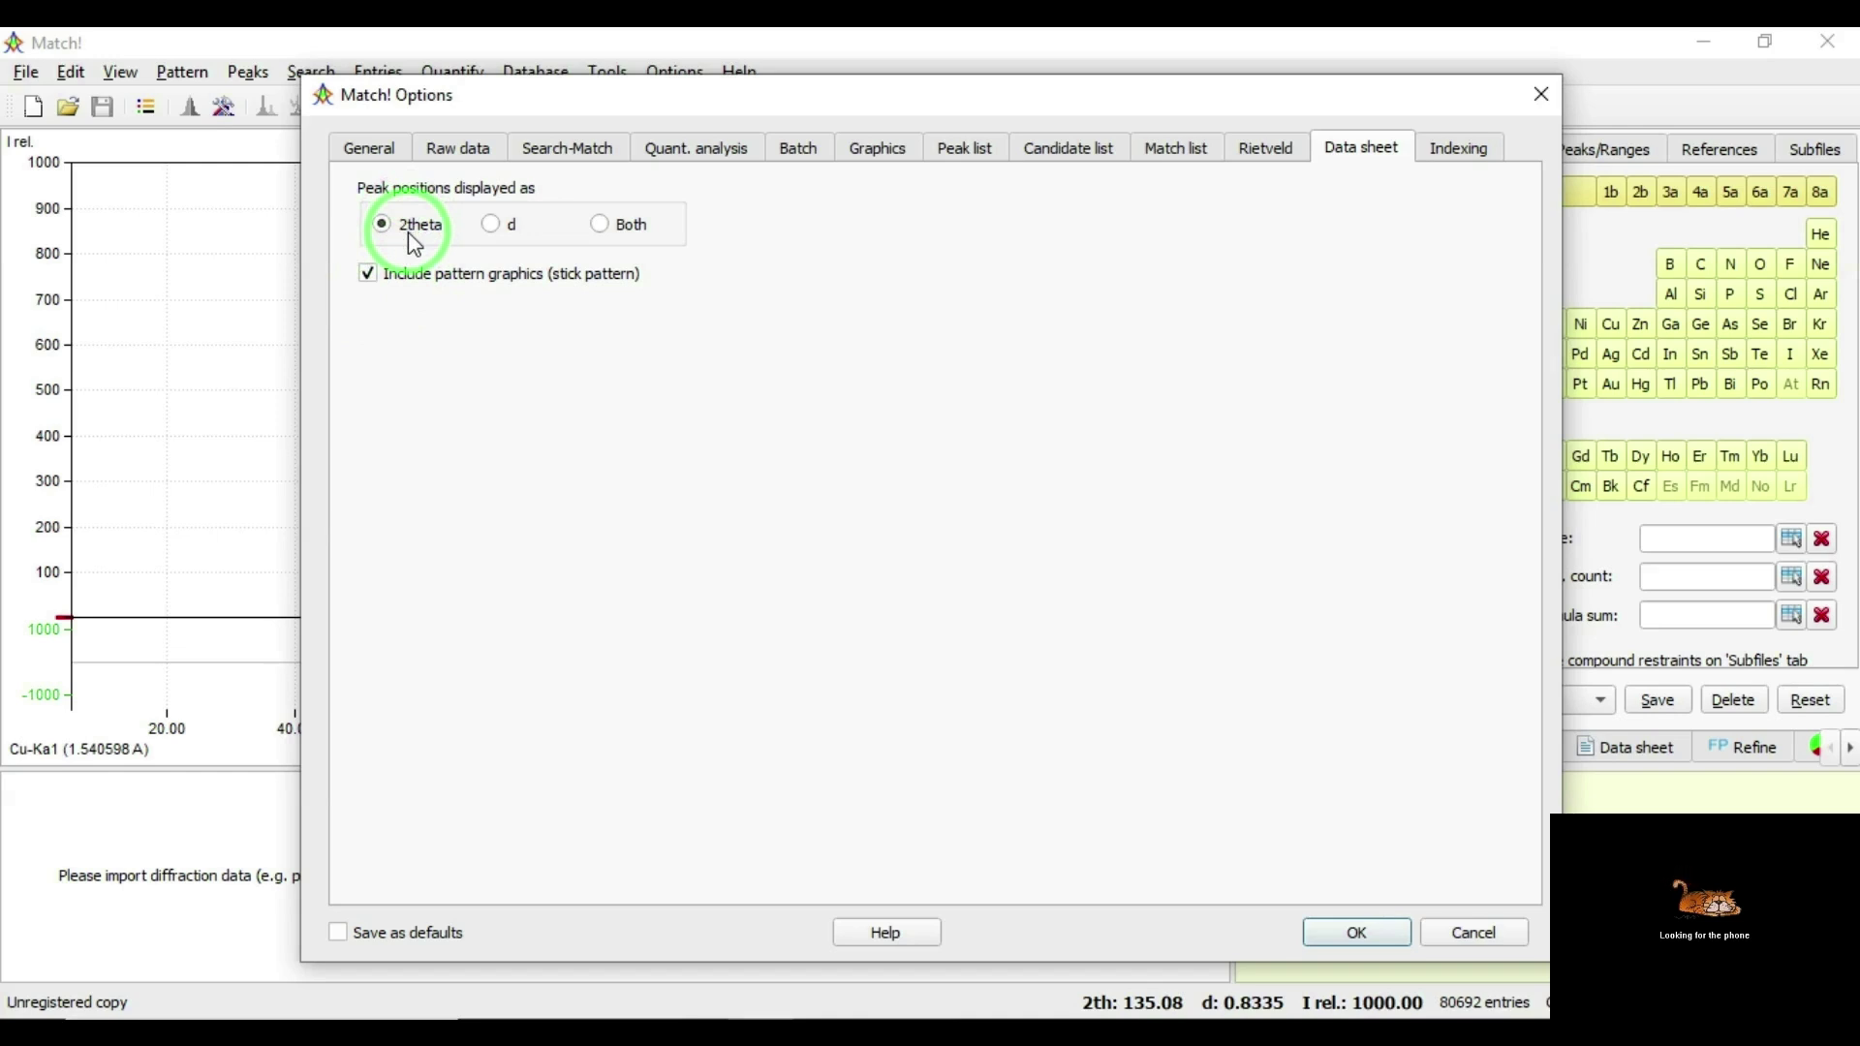
click(1367, 932)
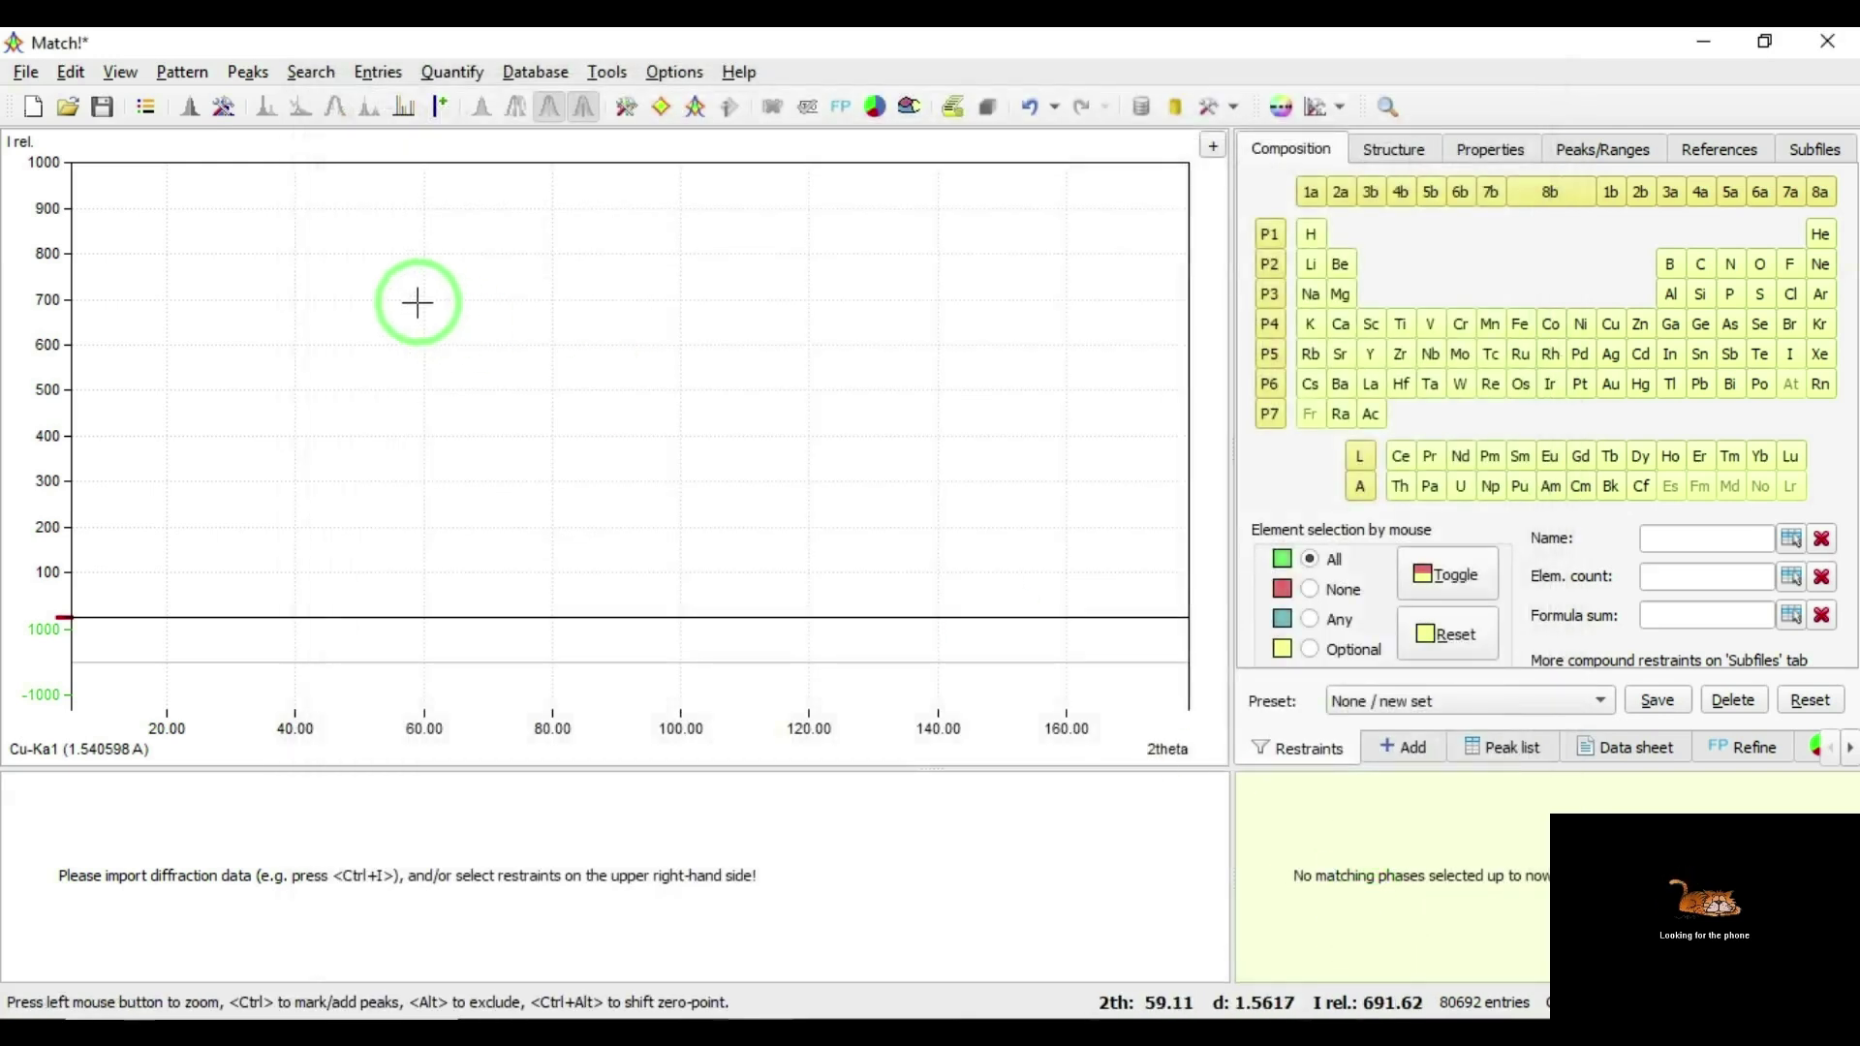
Open the diffraction data file G2.rd from the XRD folder on the Desktop.
click(24, 73)
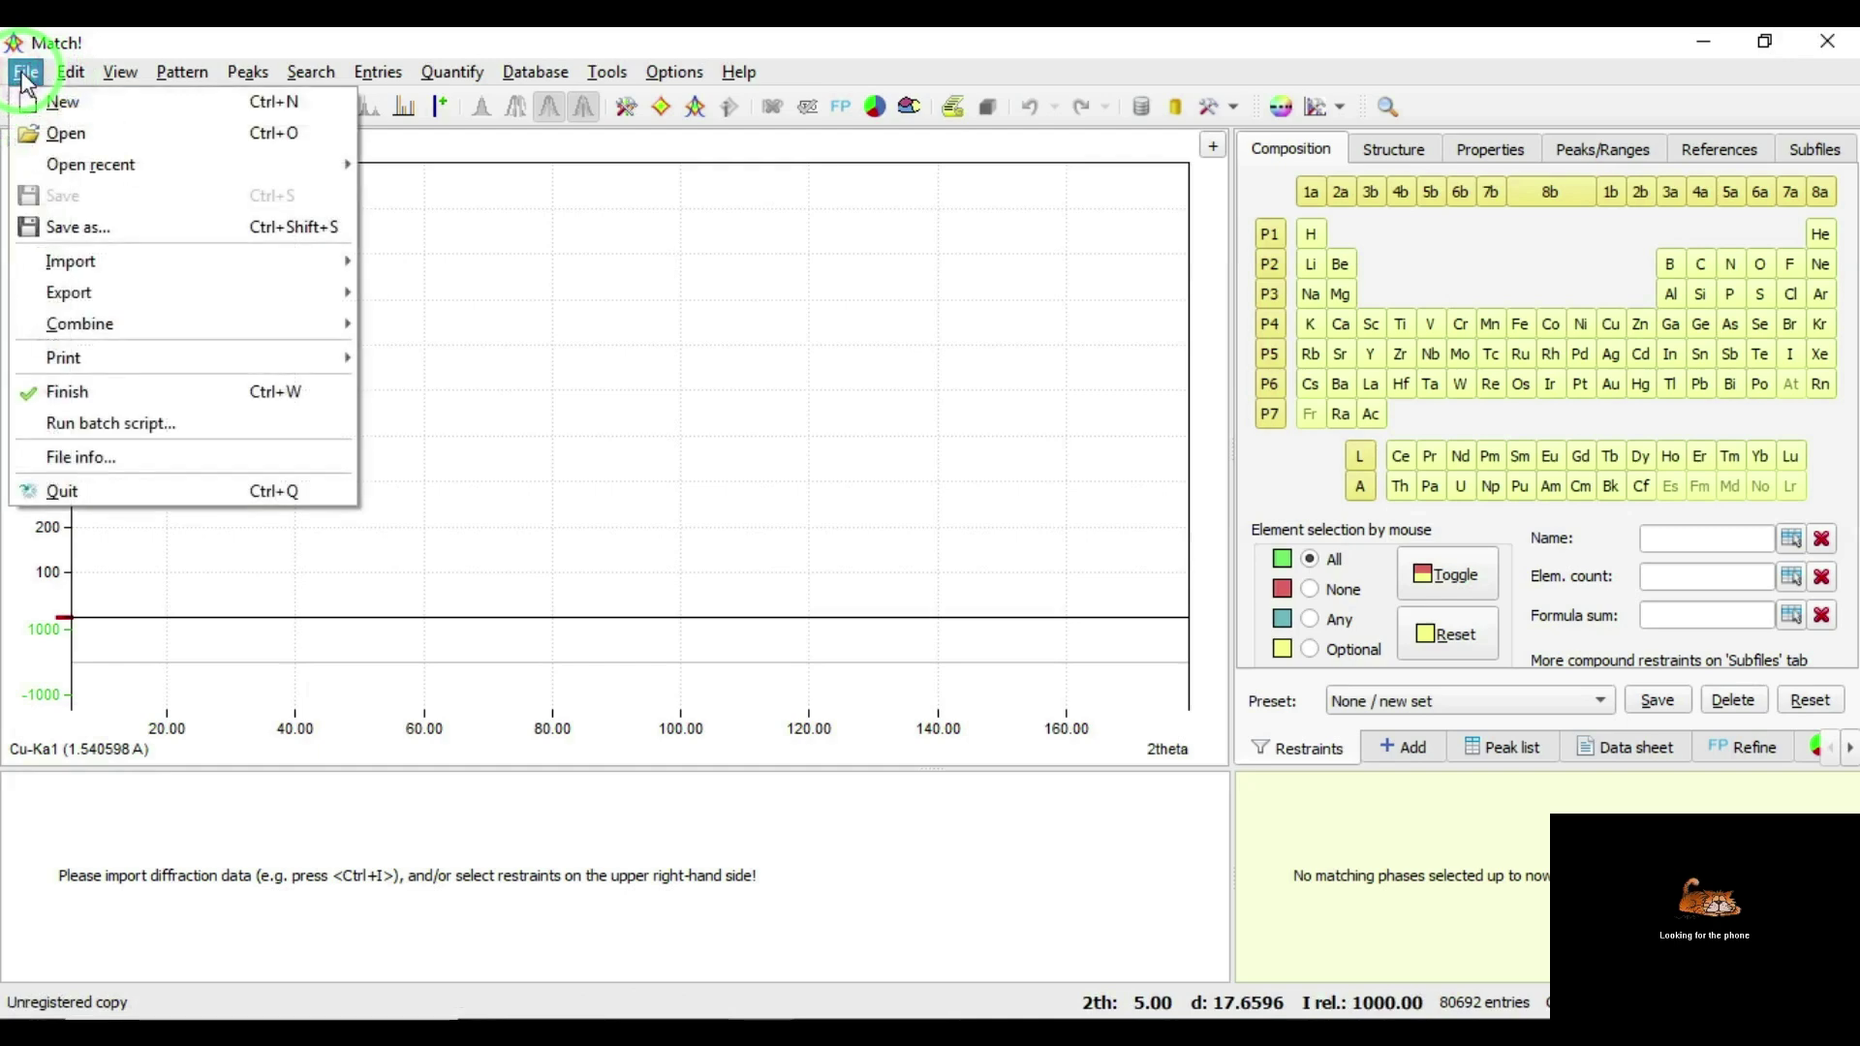
click(66, 129)
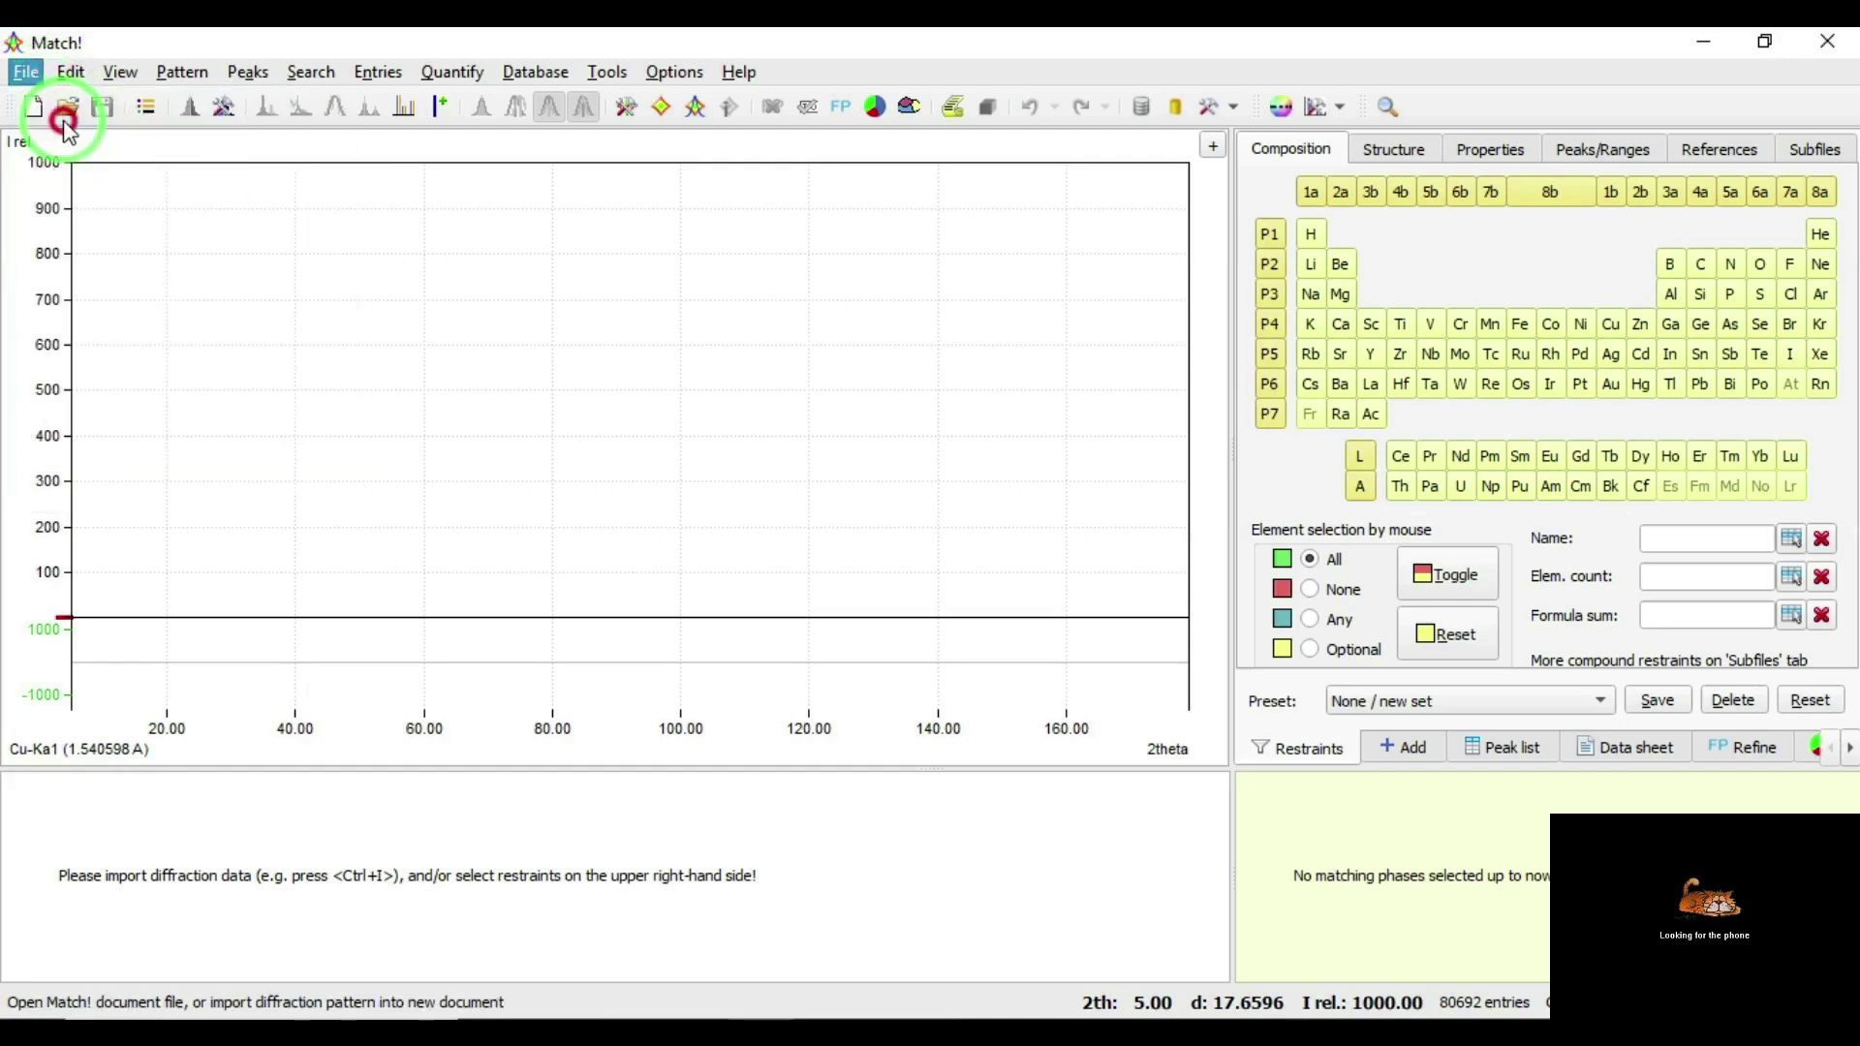
click(112, 282)
click(329, 344)
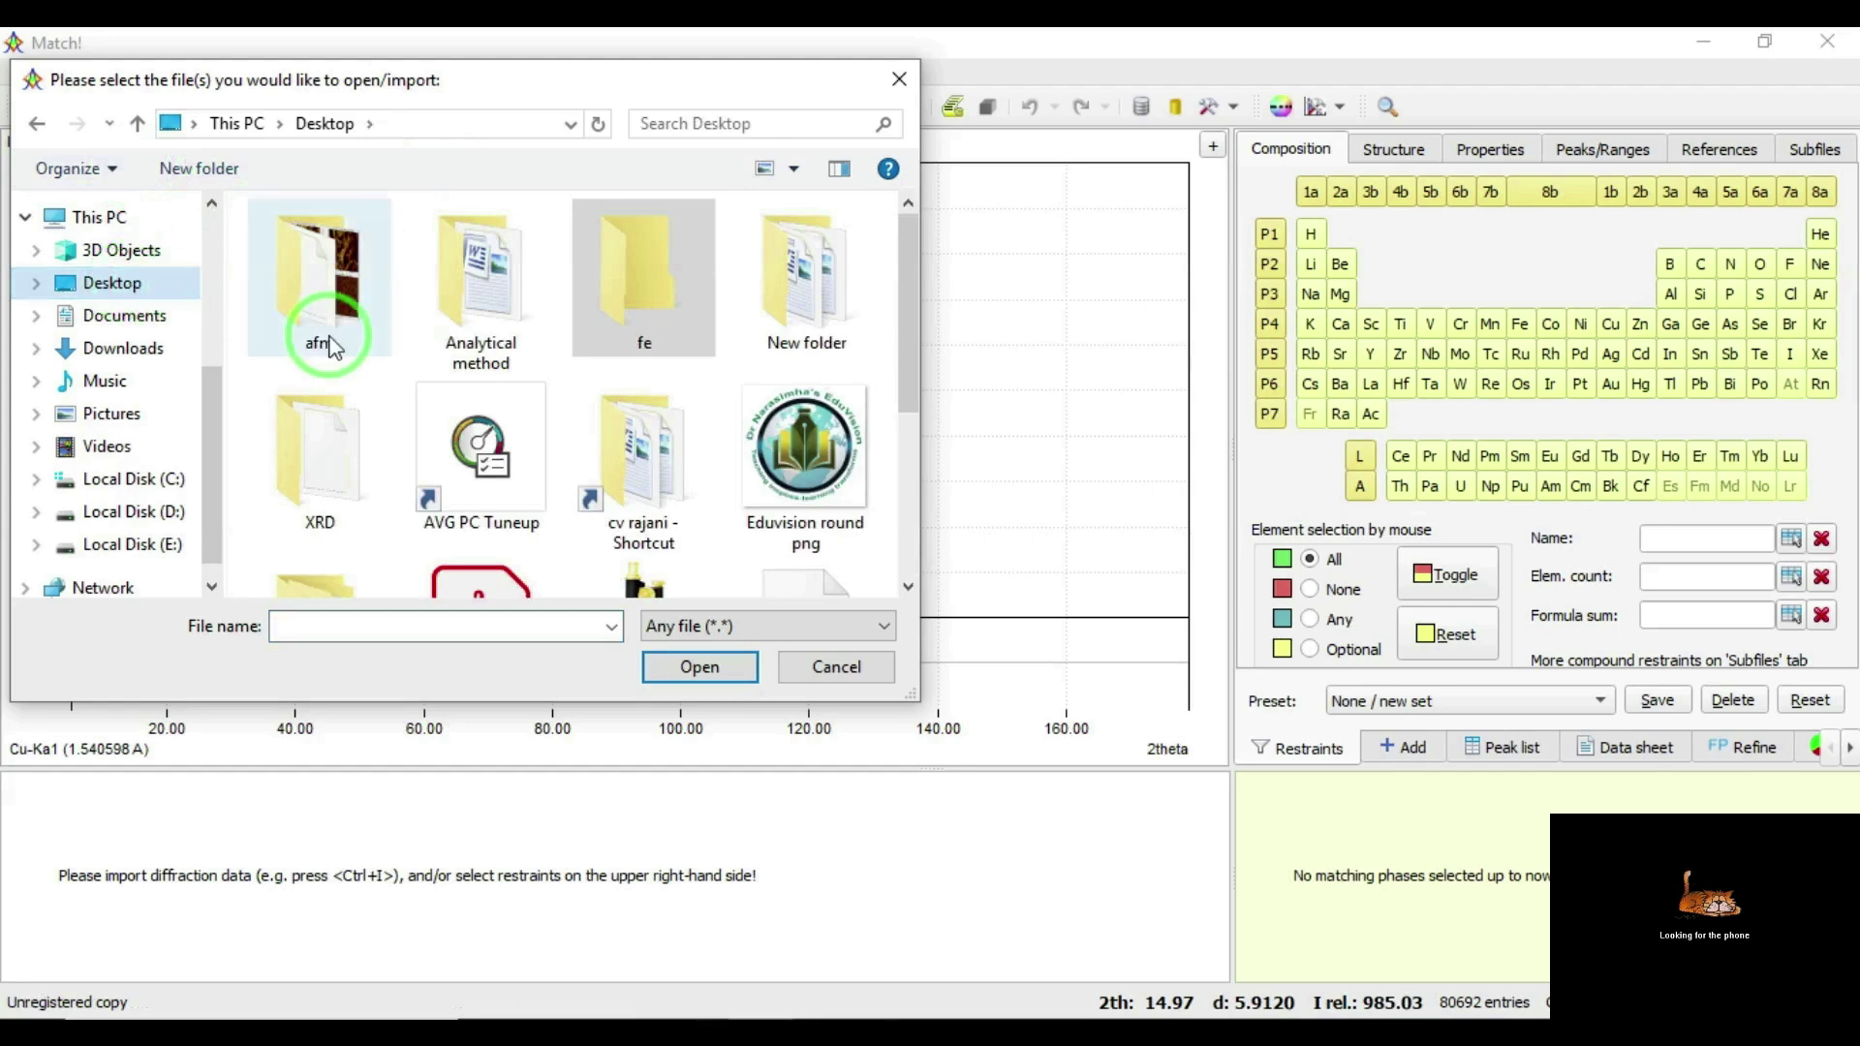
double_click(324, 436)
click(299, 249)
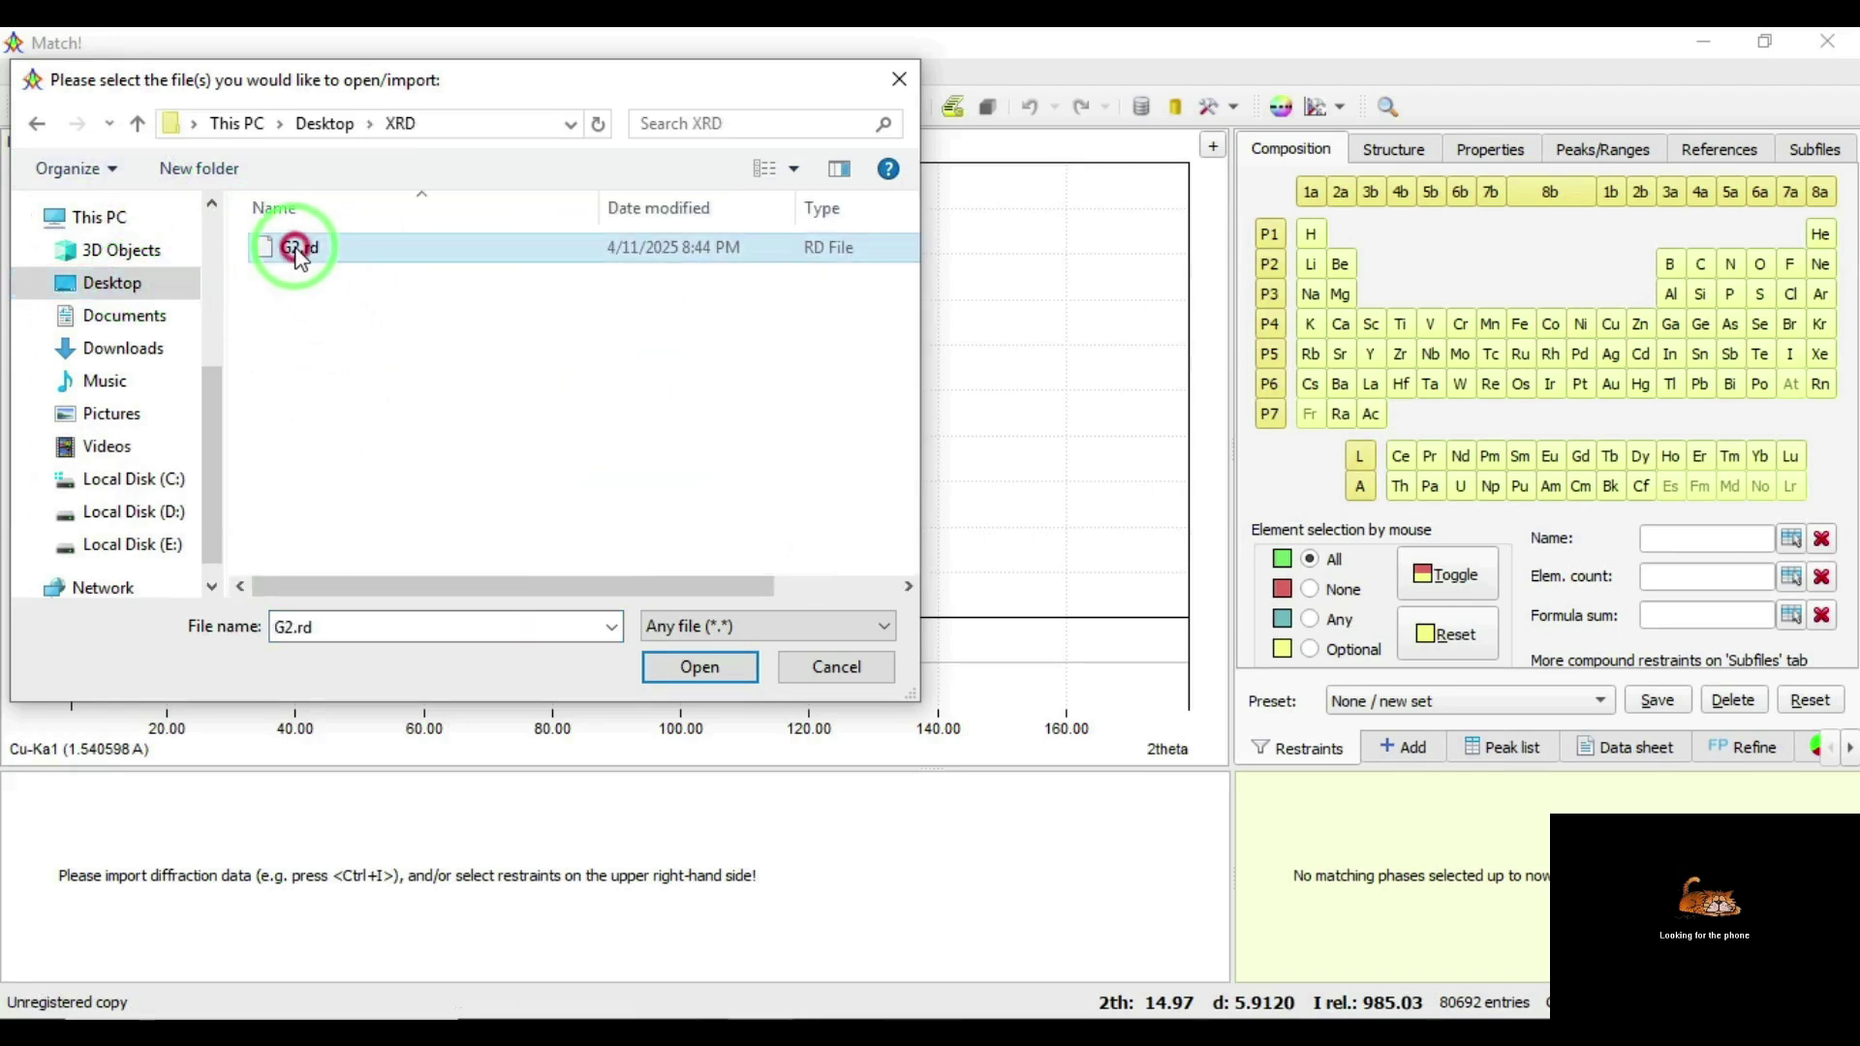
click(706, 667)
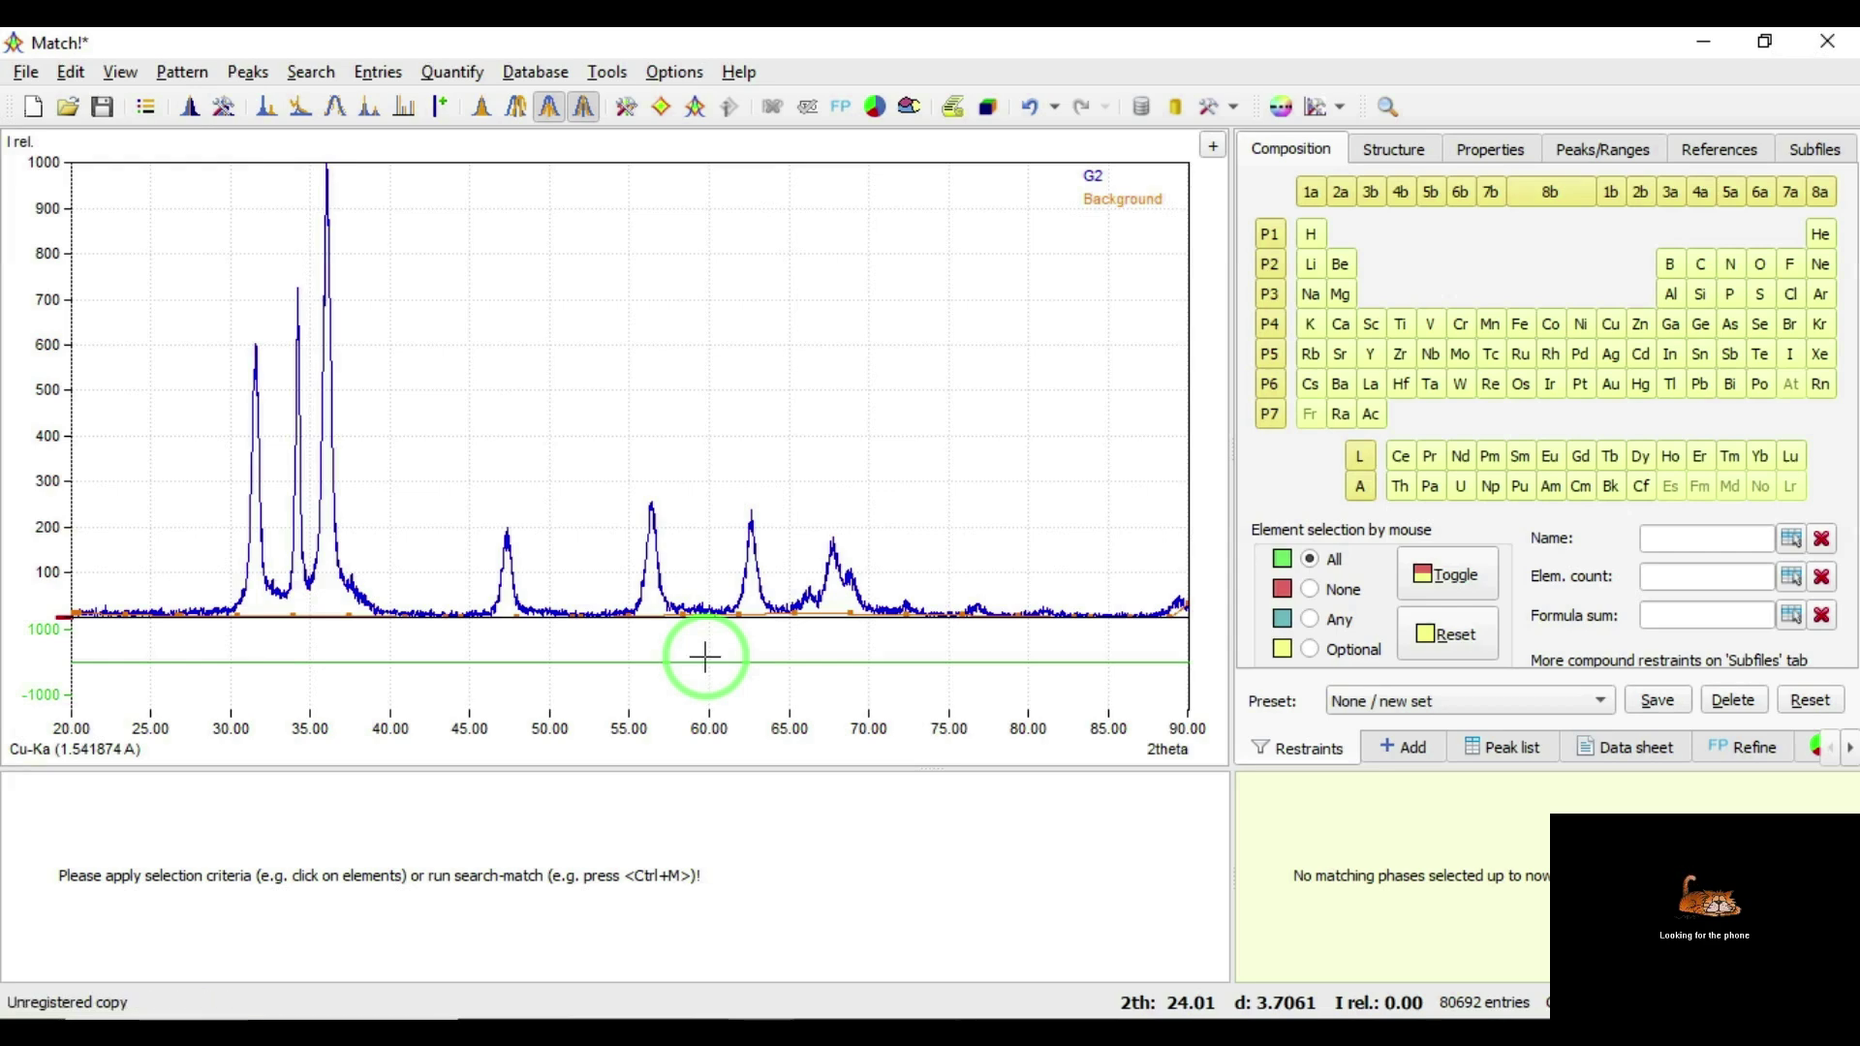
Smooth the raw data of the G2 pattern and subtract its background.
click(335, 108)
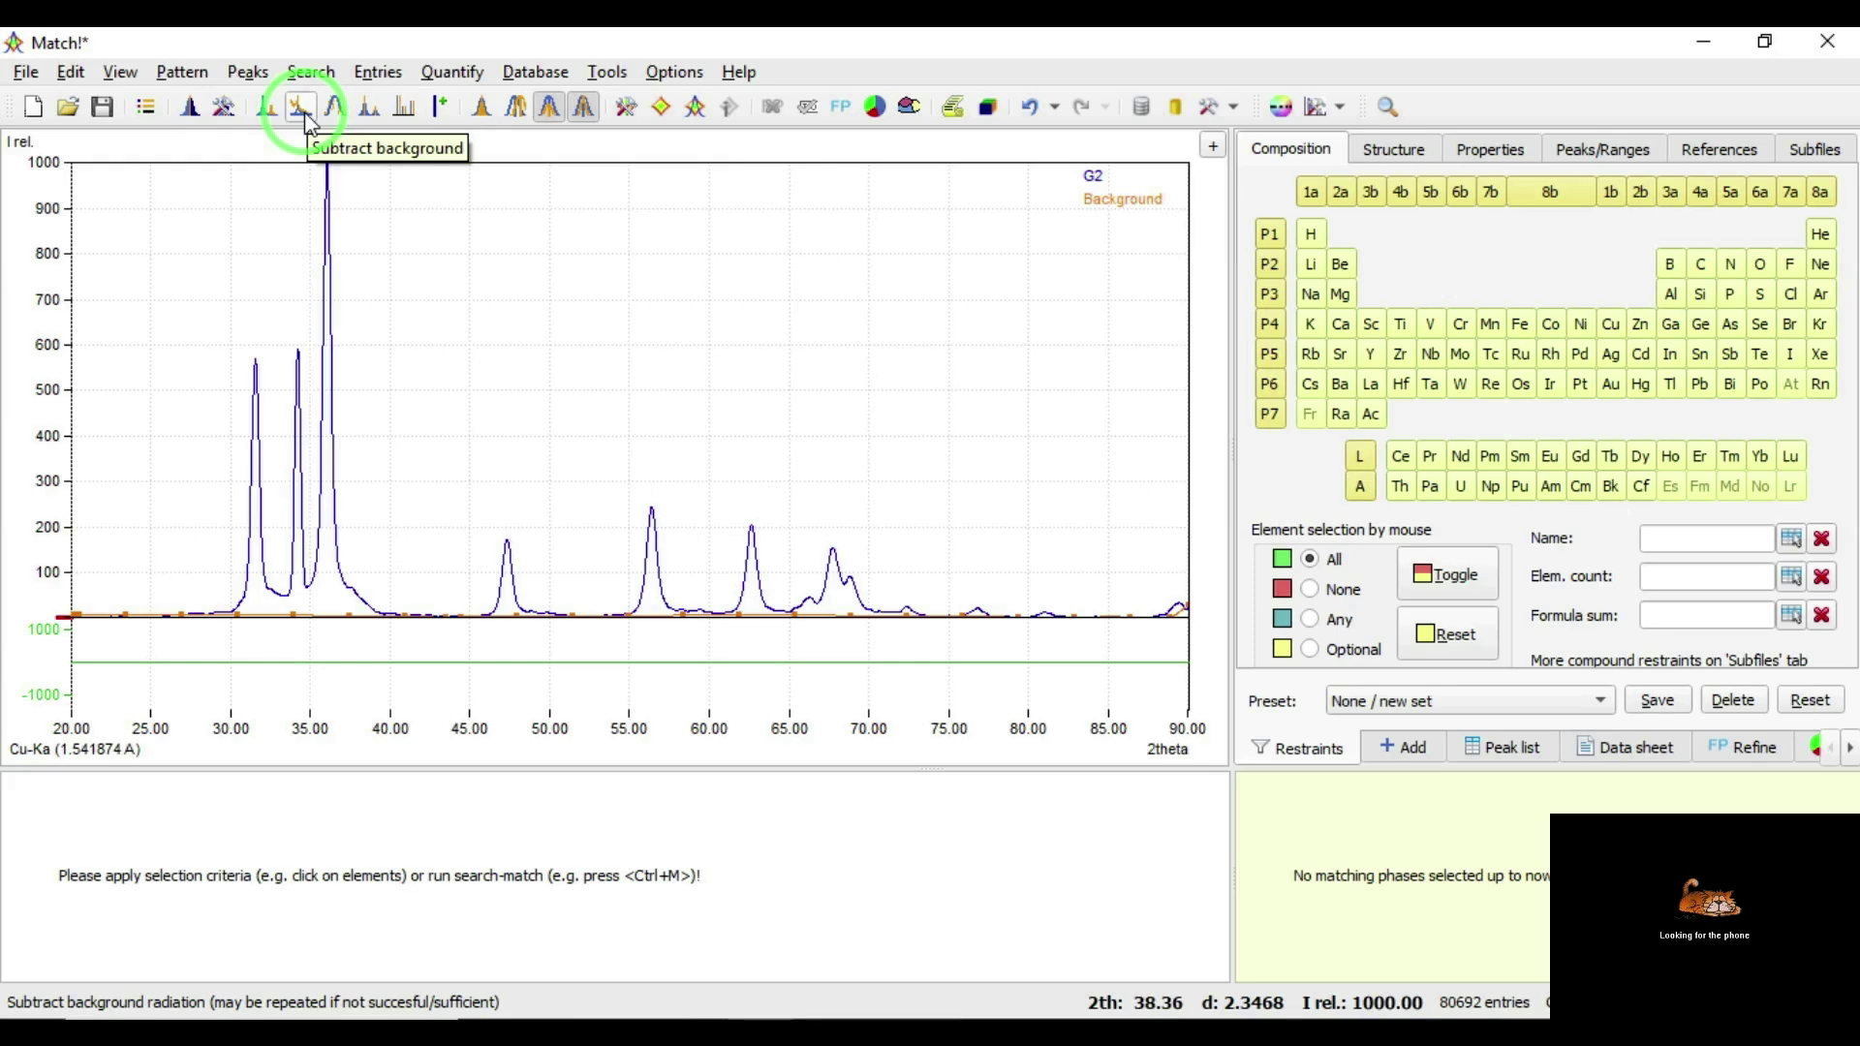
click(302, 106)
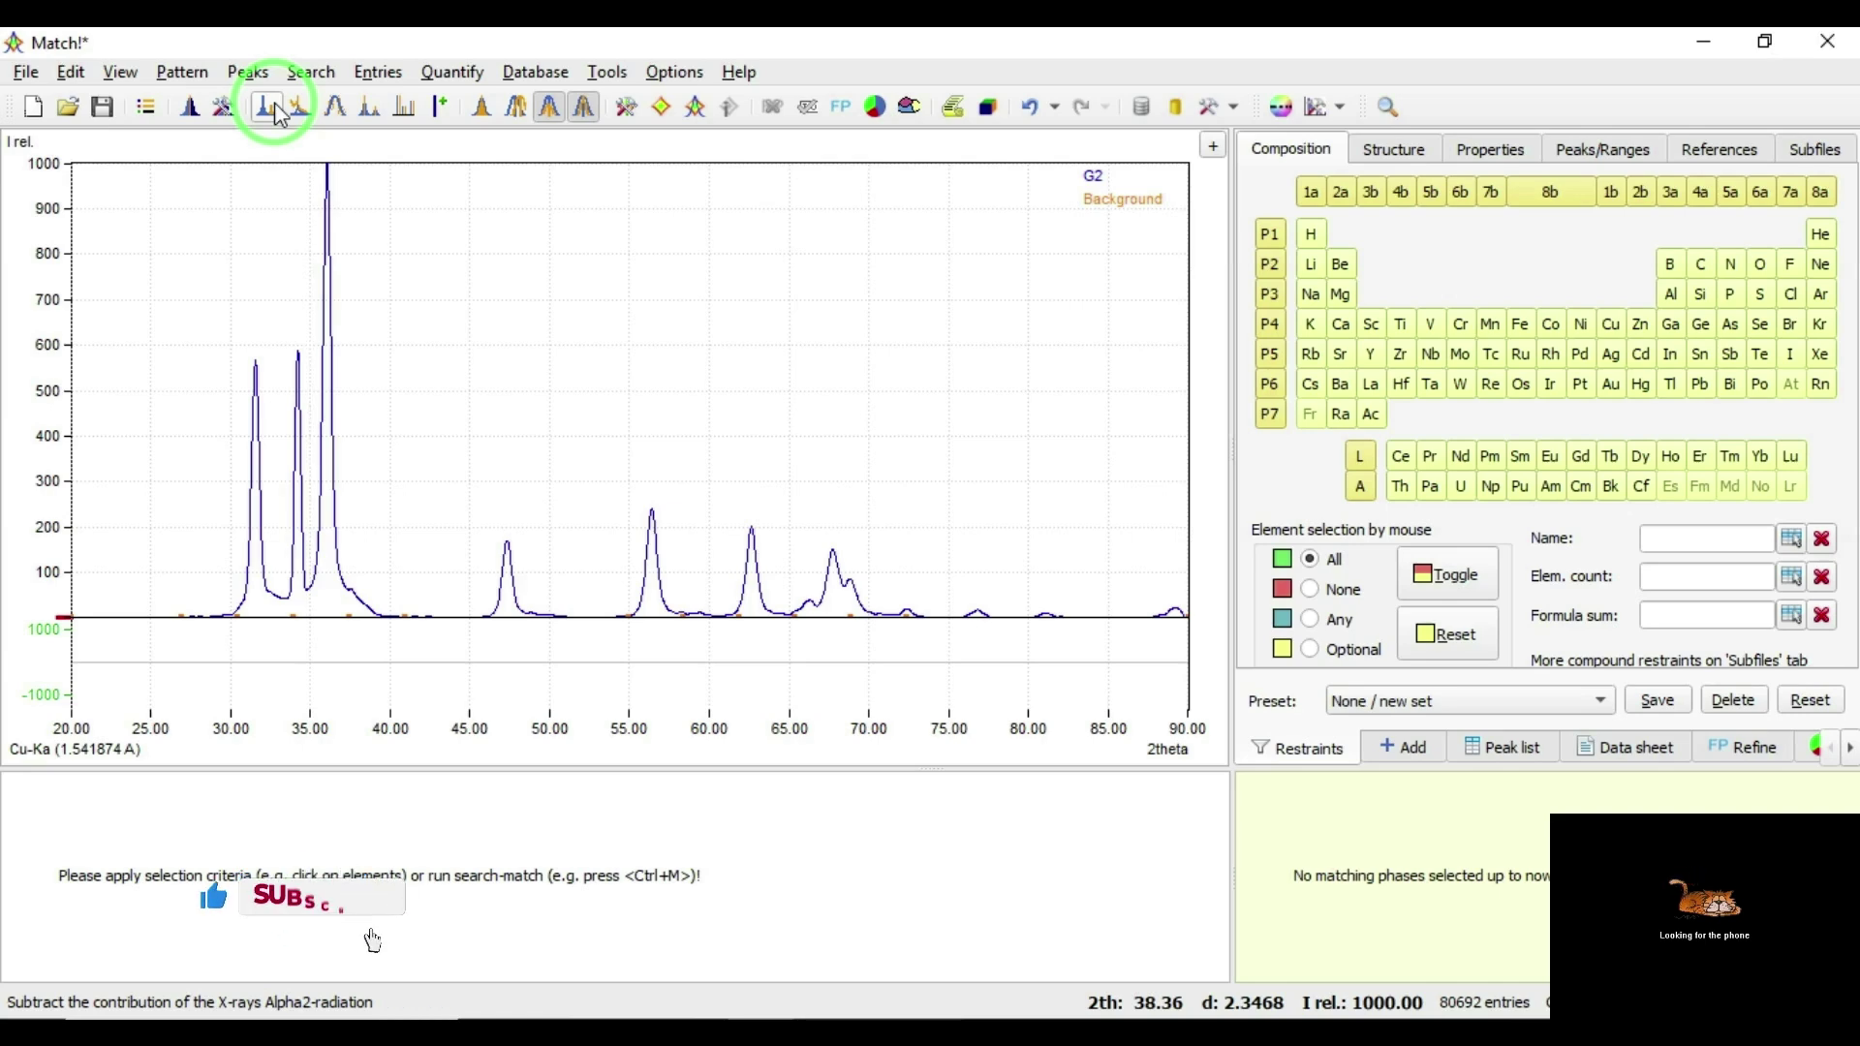
Strip the K-alpha2 contribution from the G2 pattern and open the zero-point error correction.
click(276, 108)
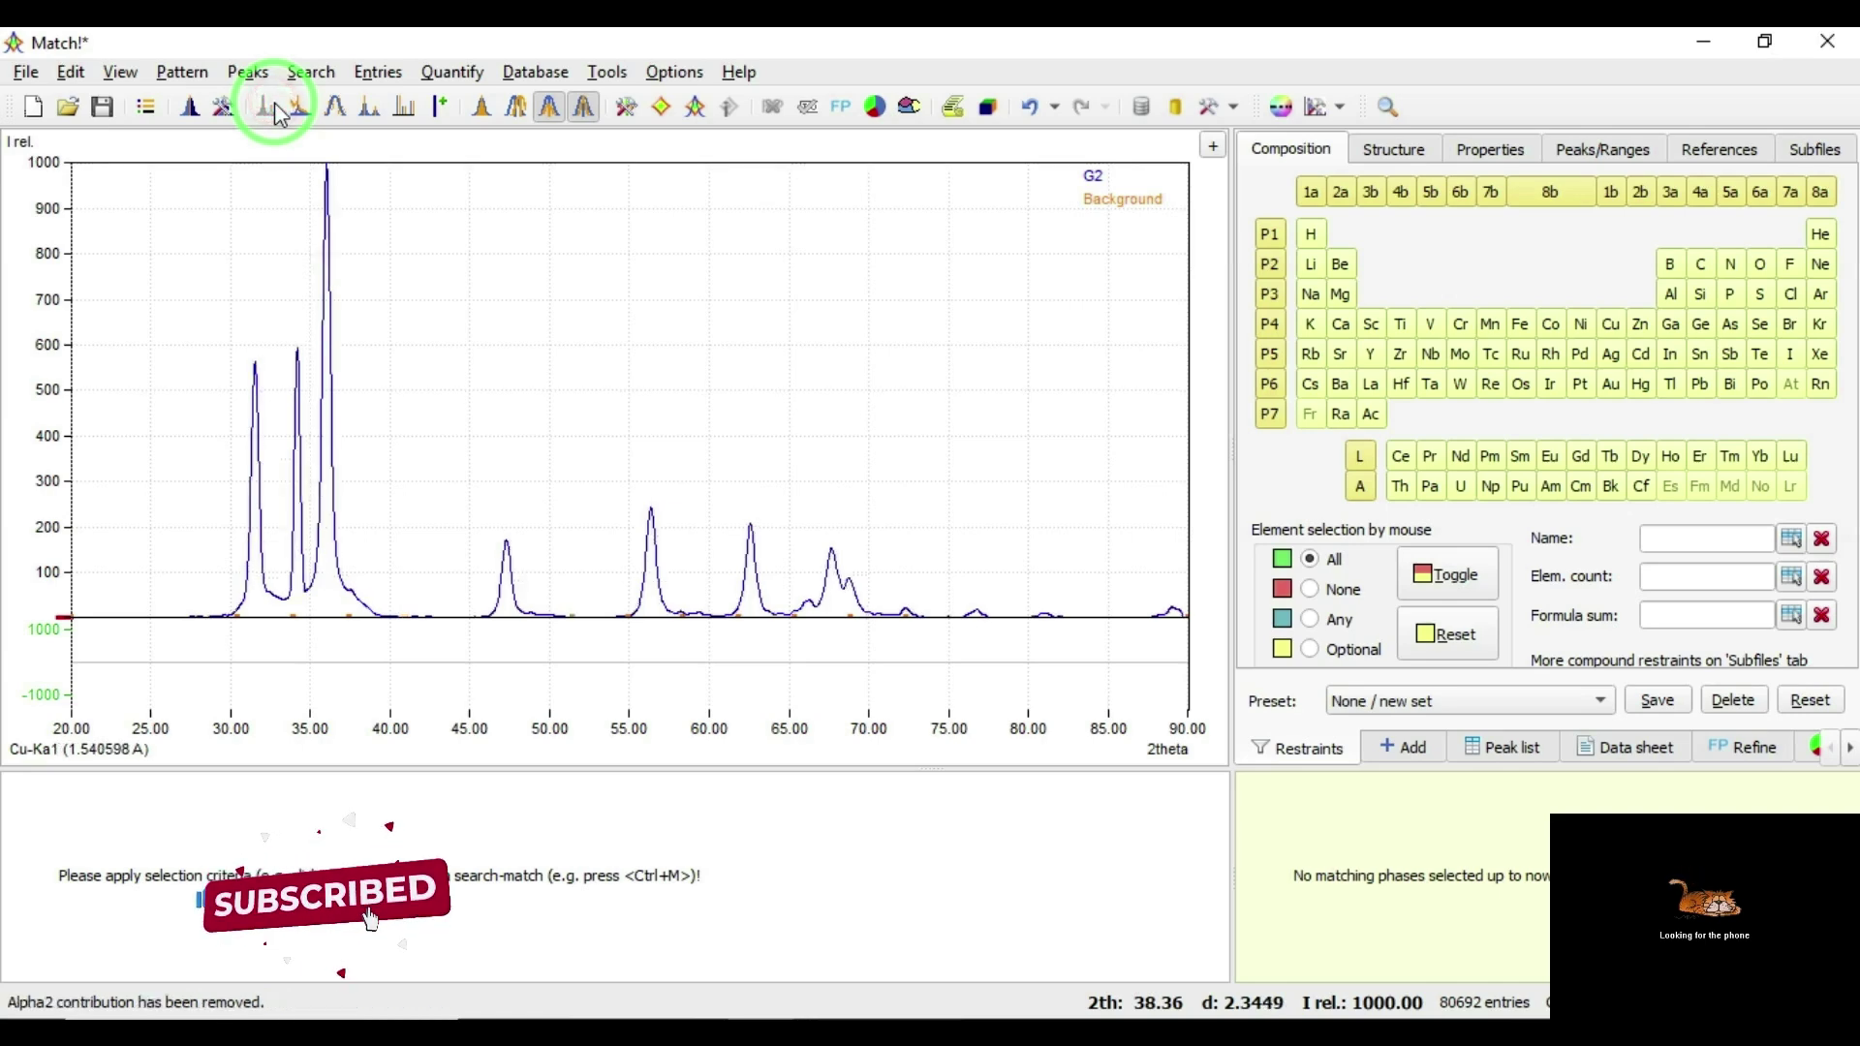
click(182, 74)
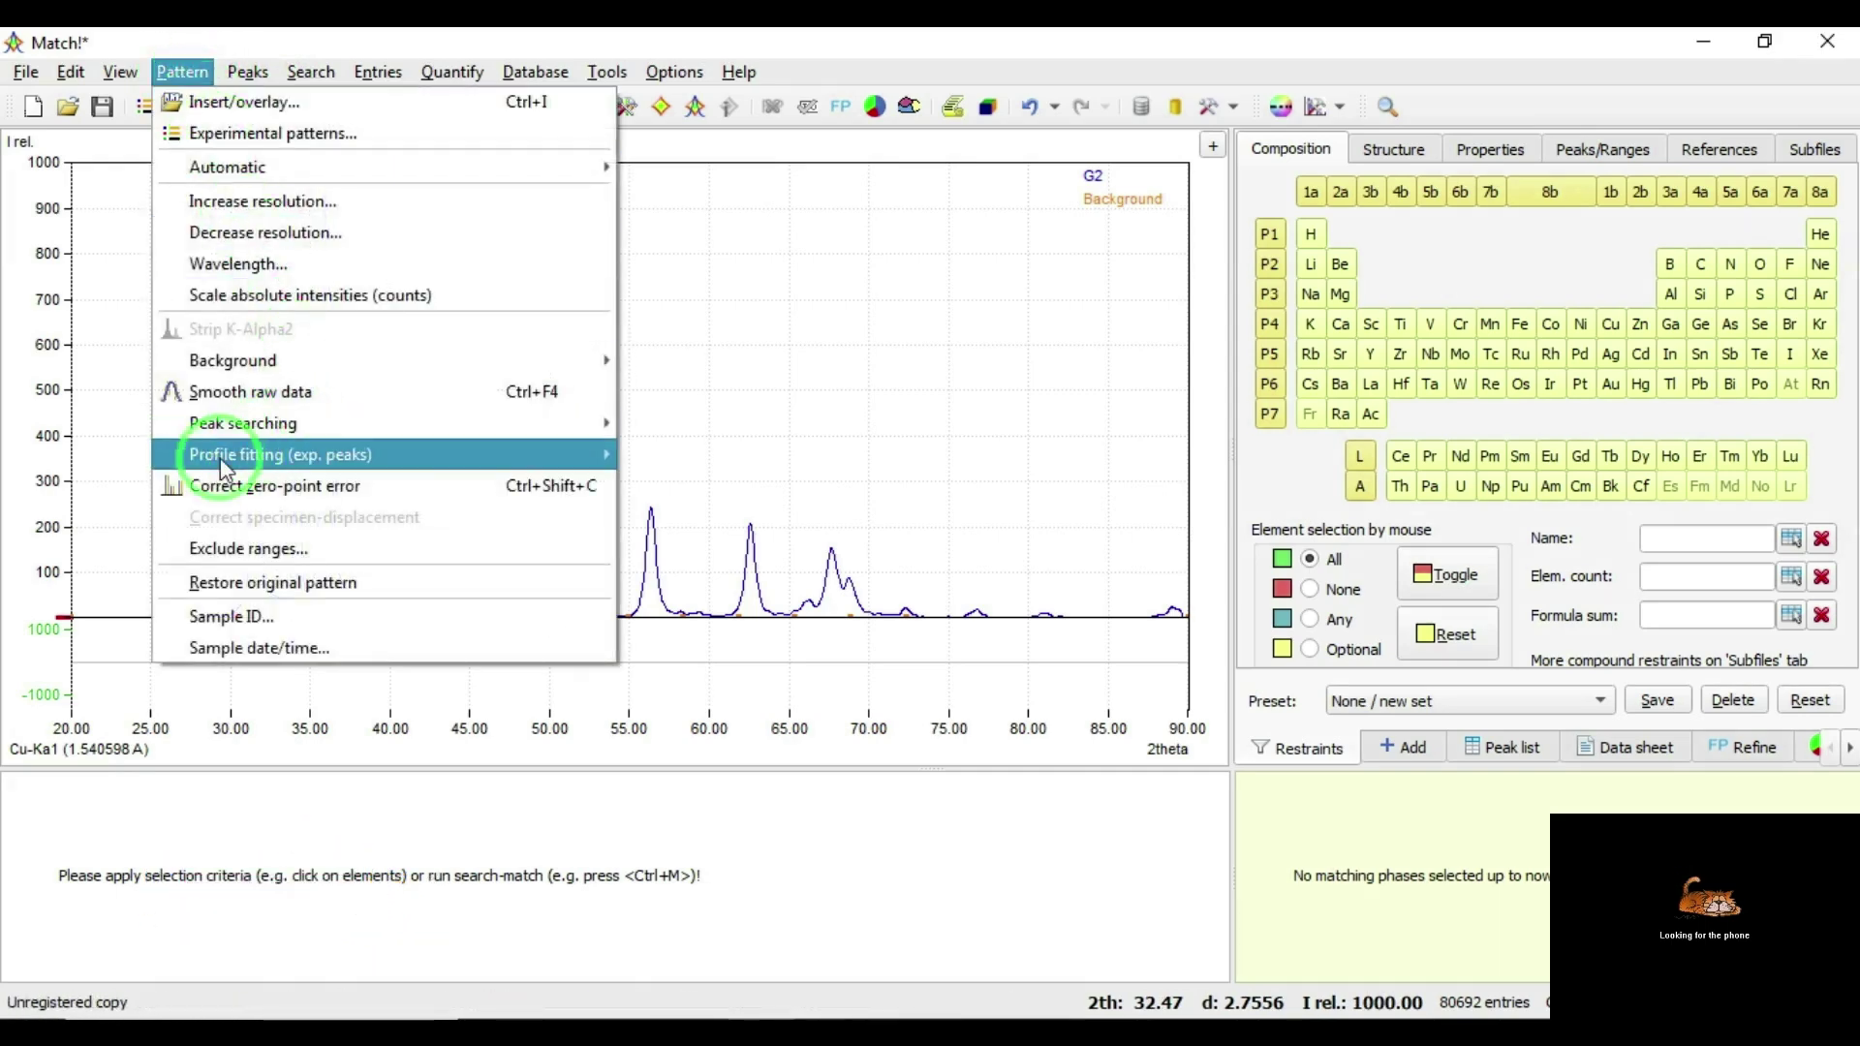
click(409, 490)
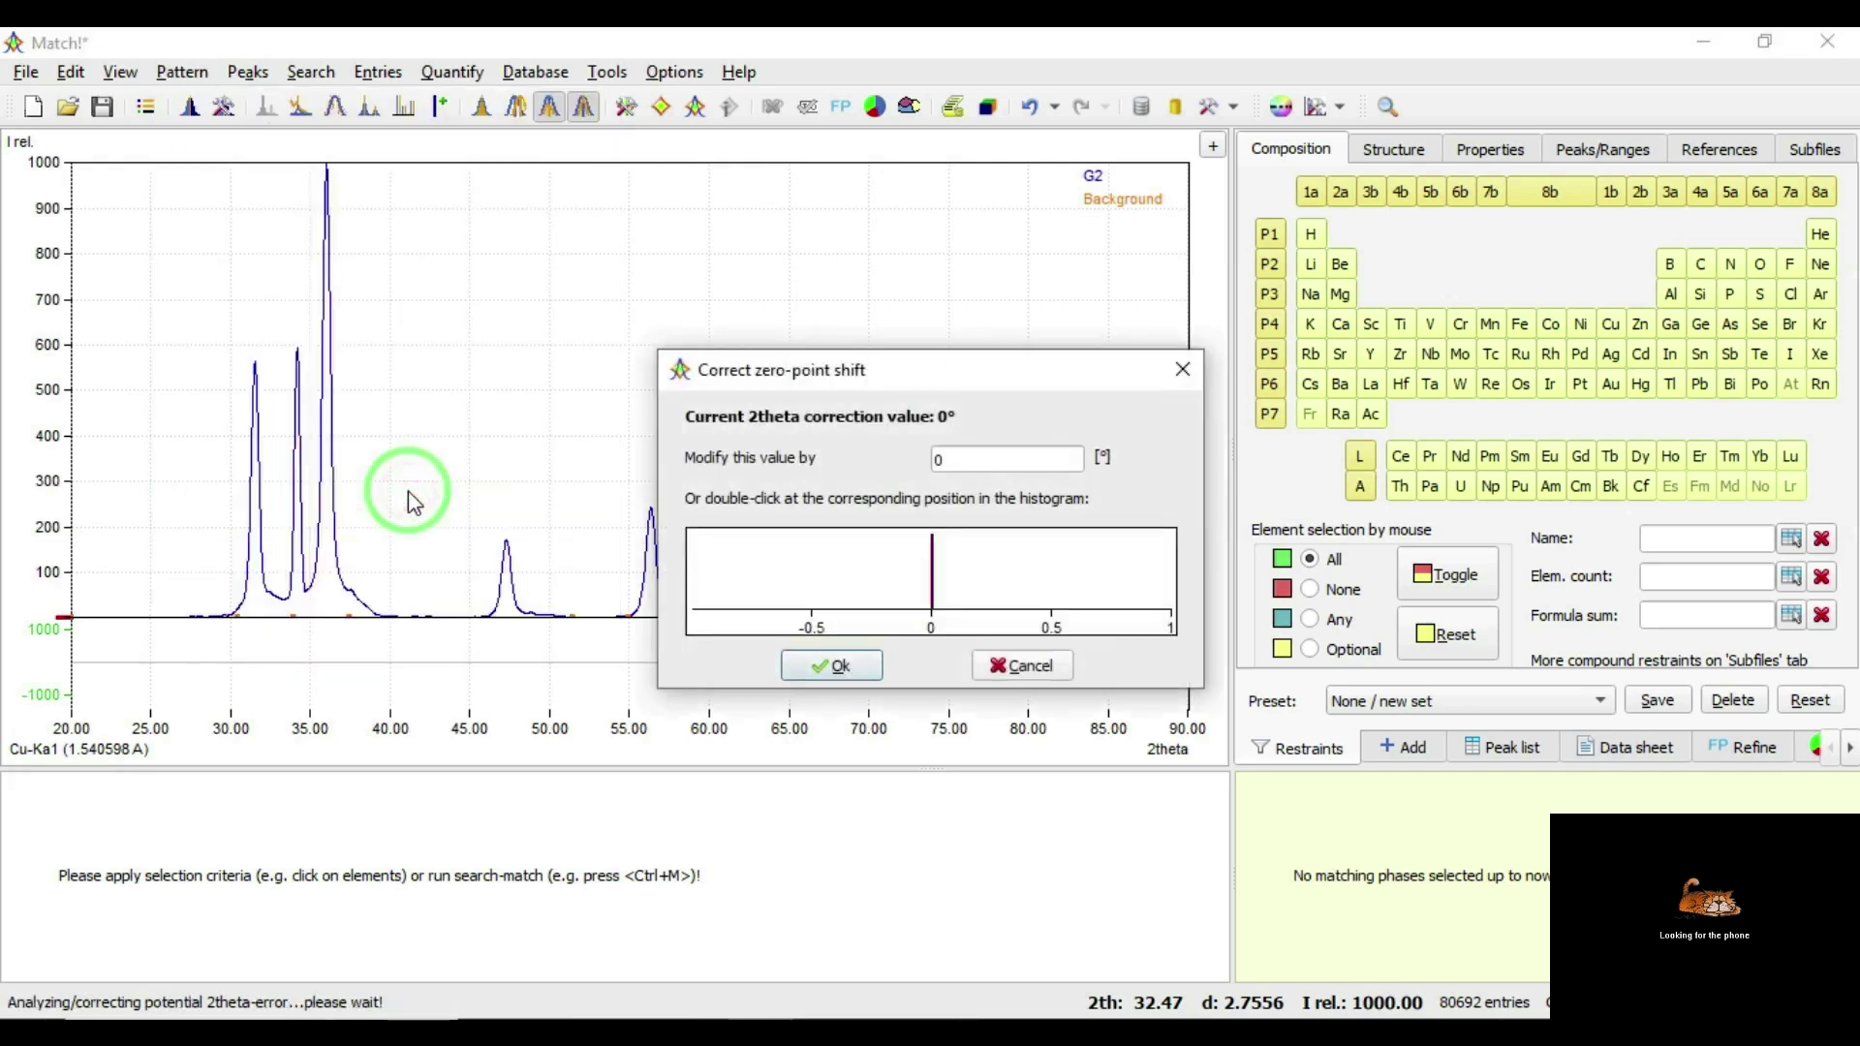
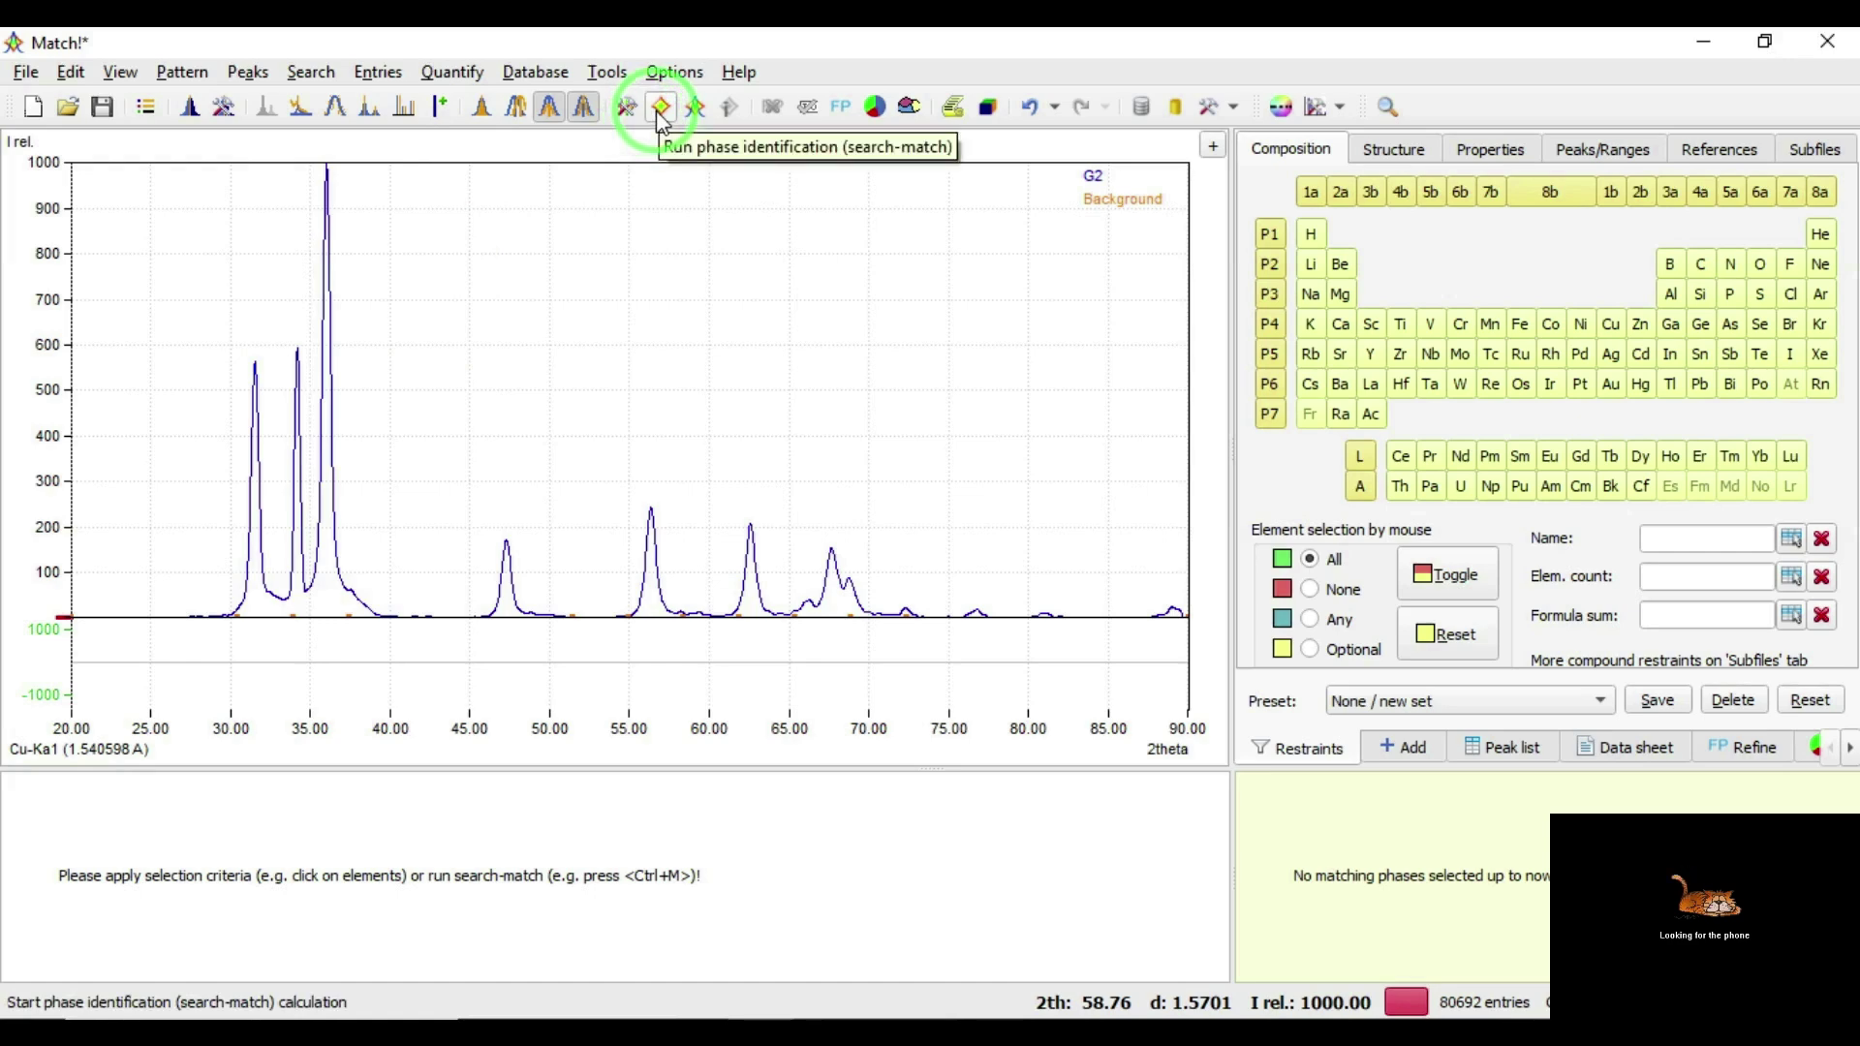
Run the phase identification (search-match) on the G2 pattern and undo it.
click(660, 108)
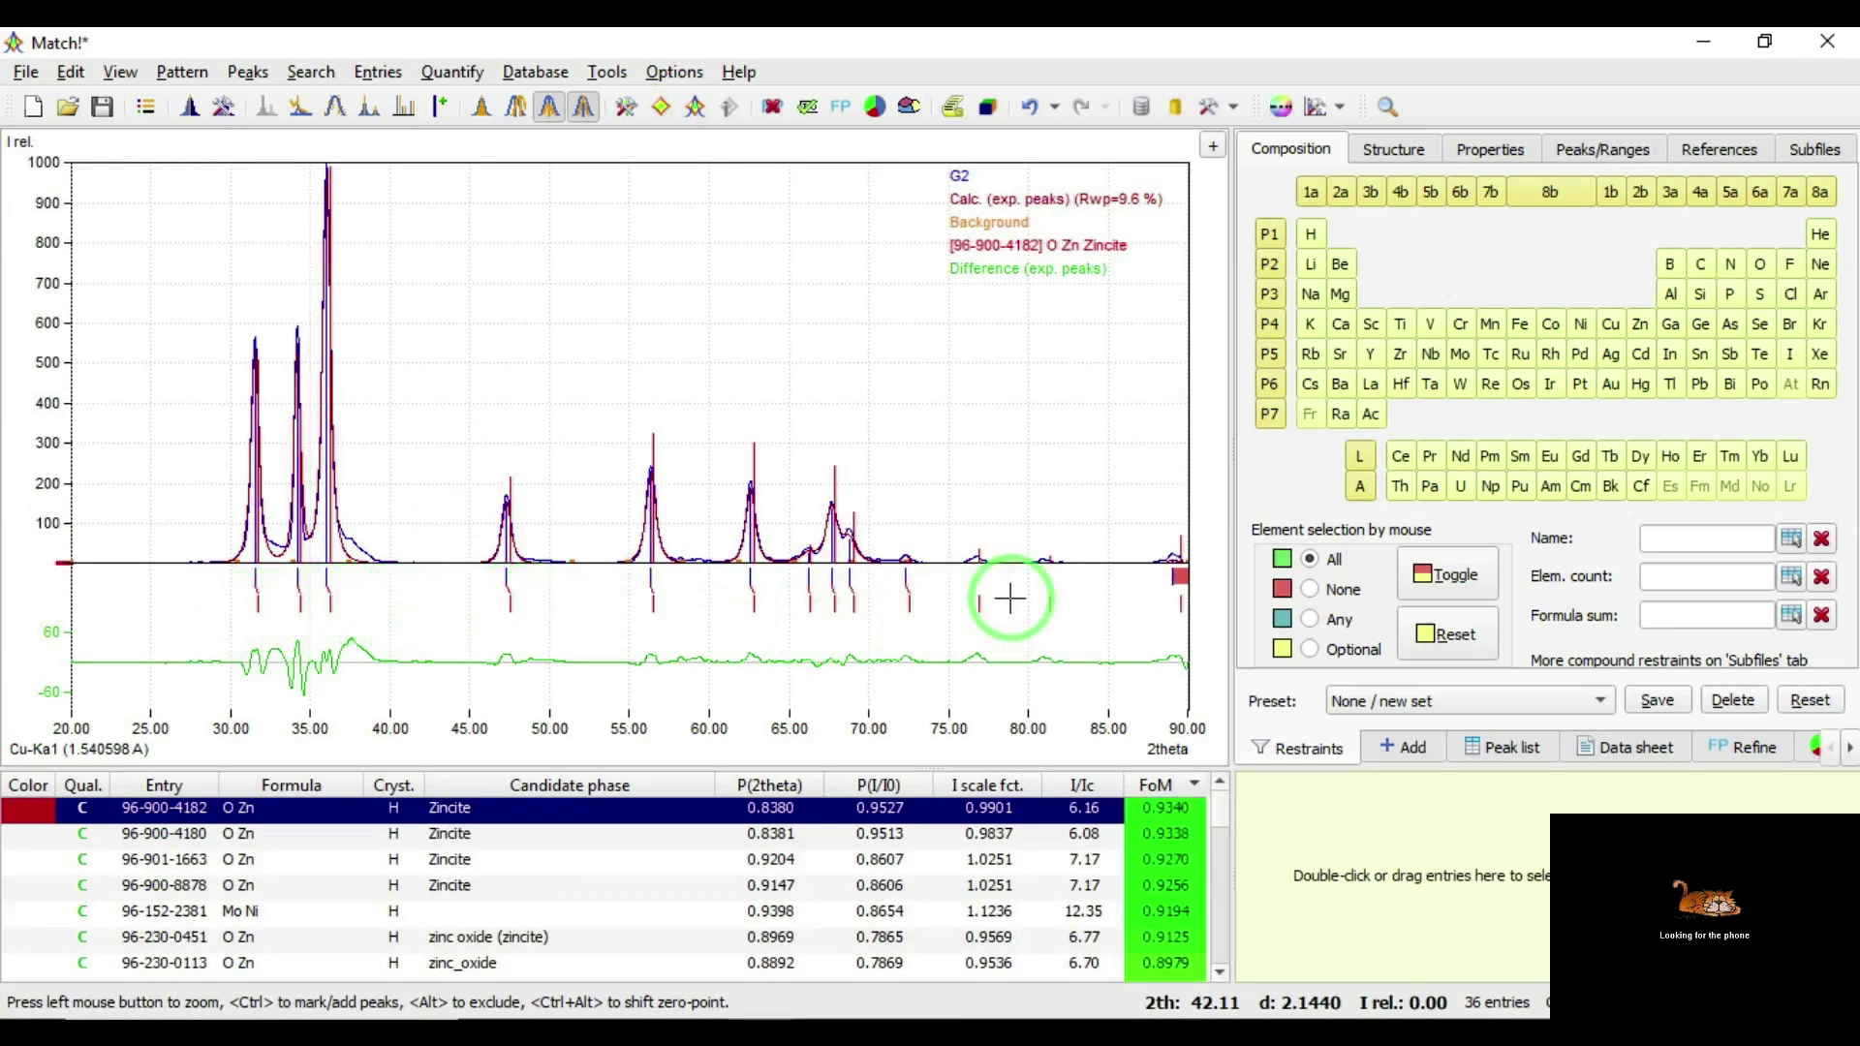
click(69, 74)
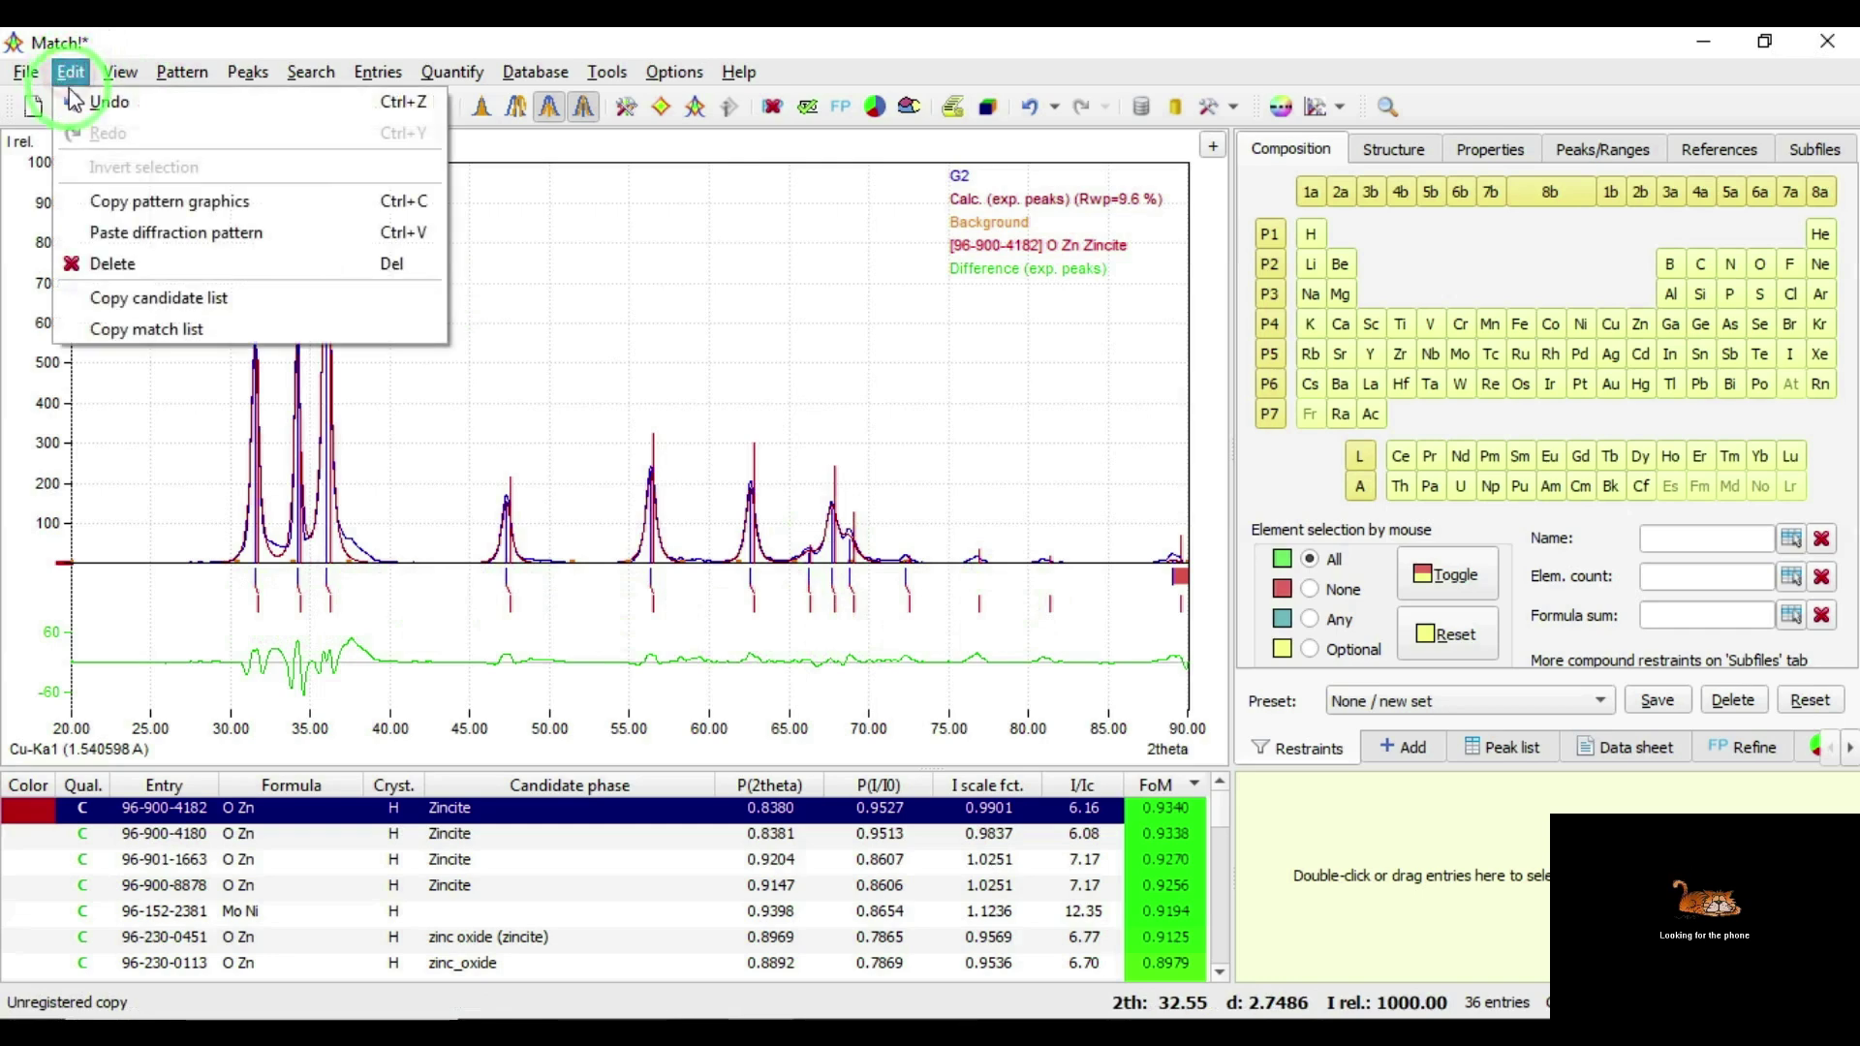
click(75, 102)
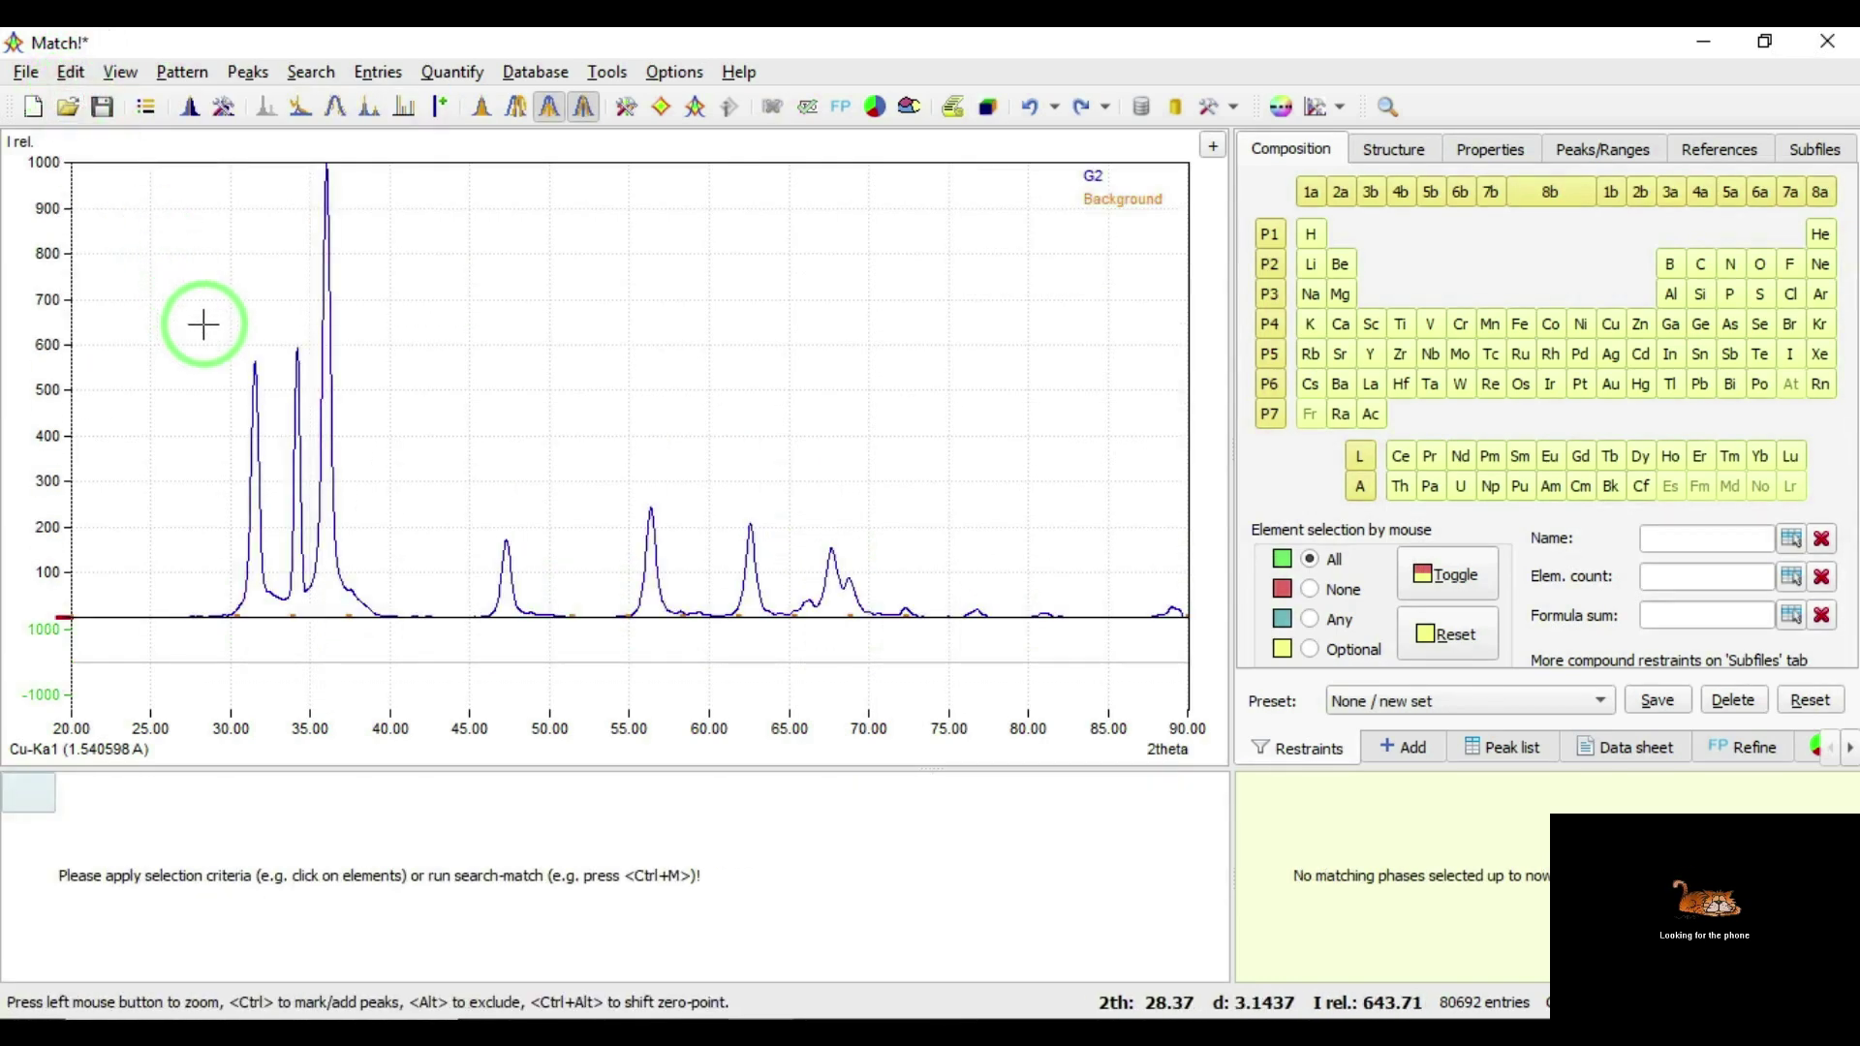
Mark the first two peaks of the G2 pattern, at about 31.55 and 34.2 degrees 2theta.
drag(213, 322, 288, 418)
drag(576, 280, 826, 500)
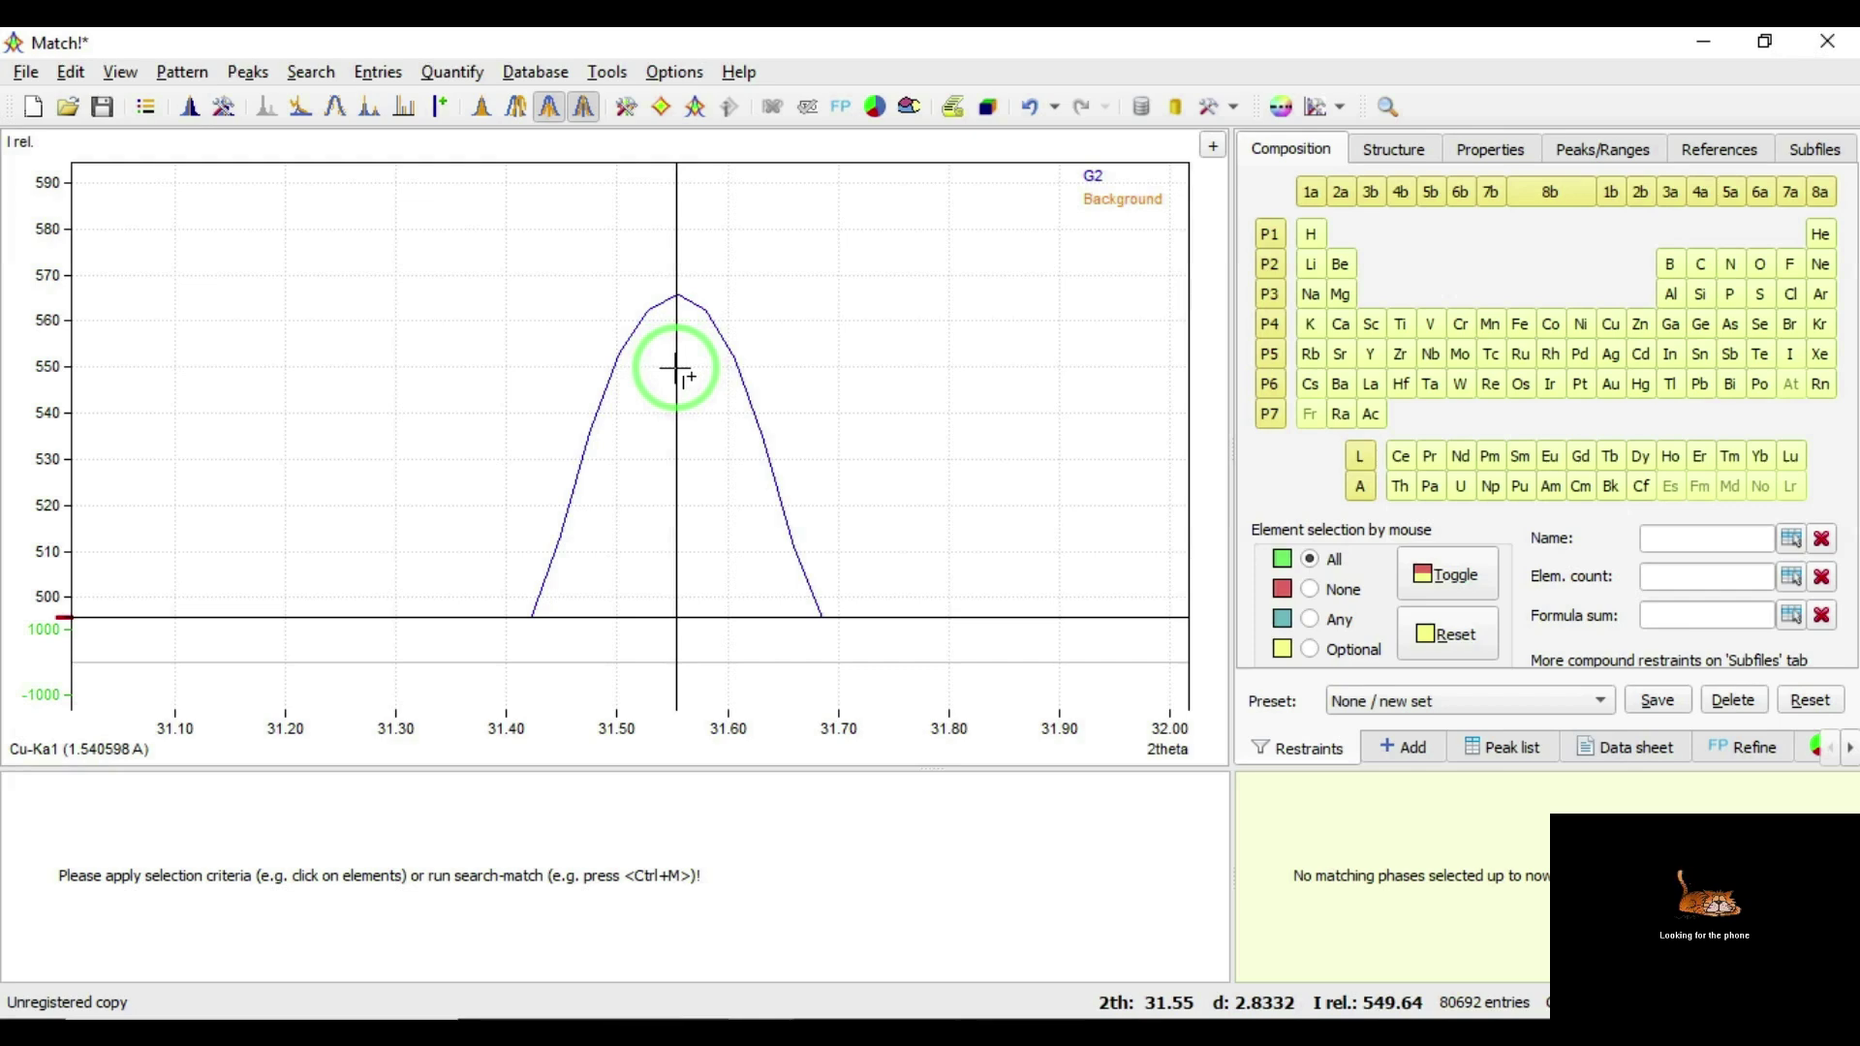
click(676, 369)
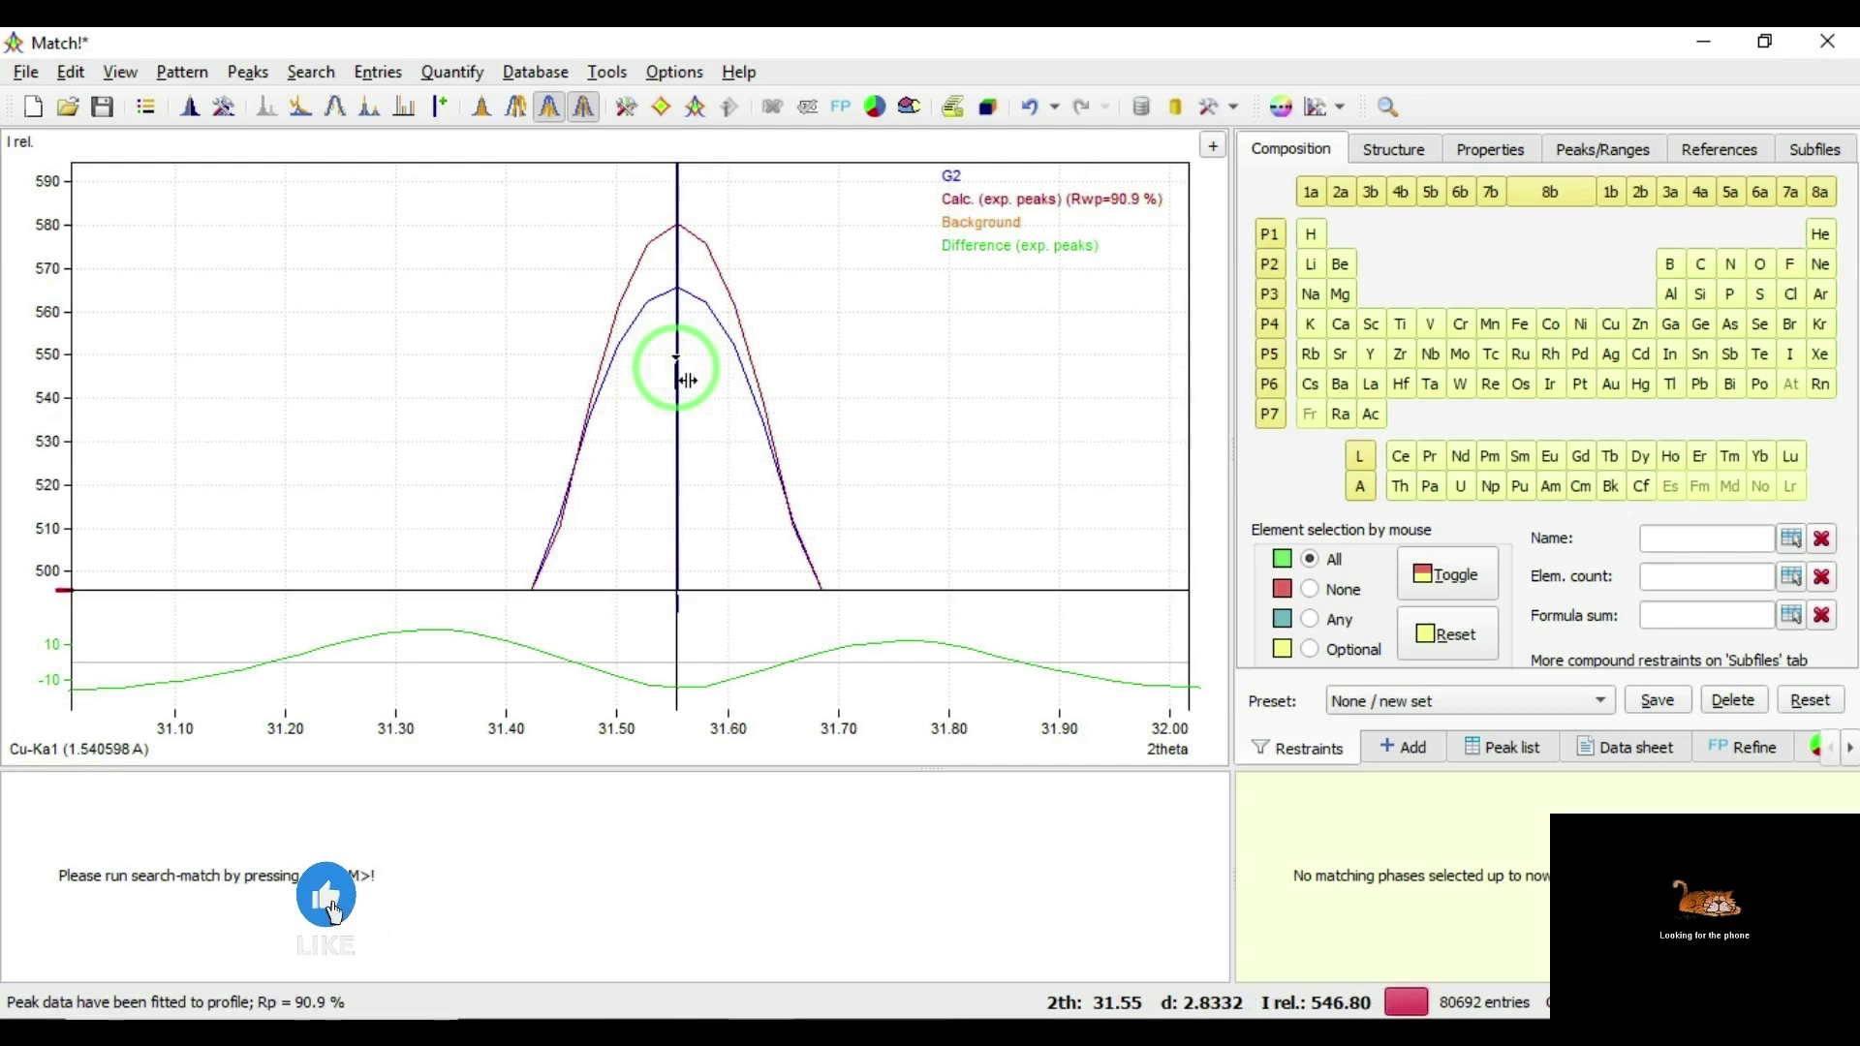
right_click(456, 419)
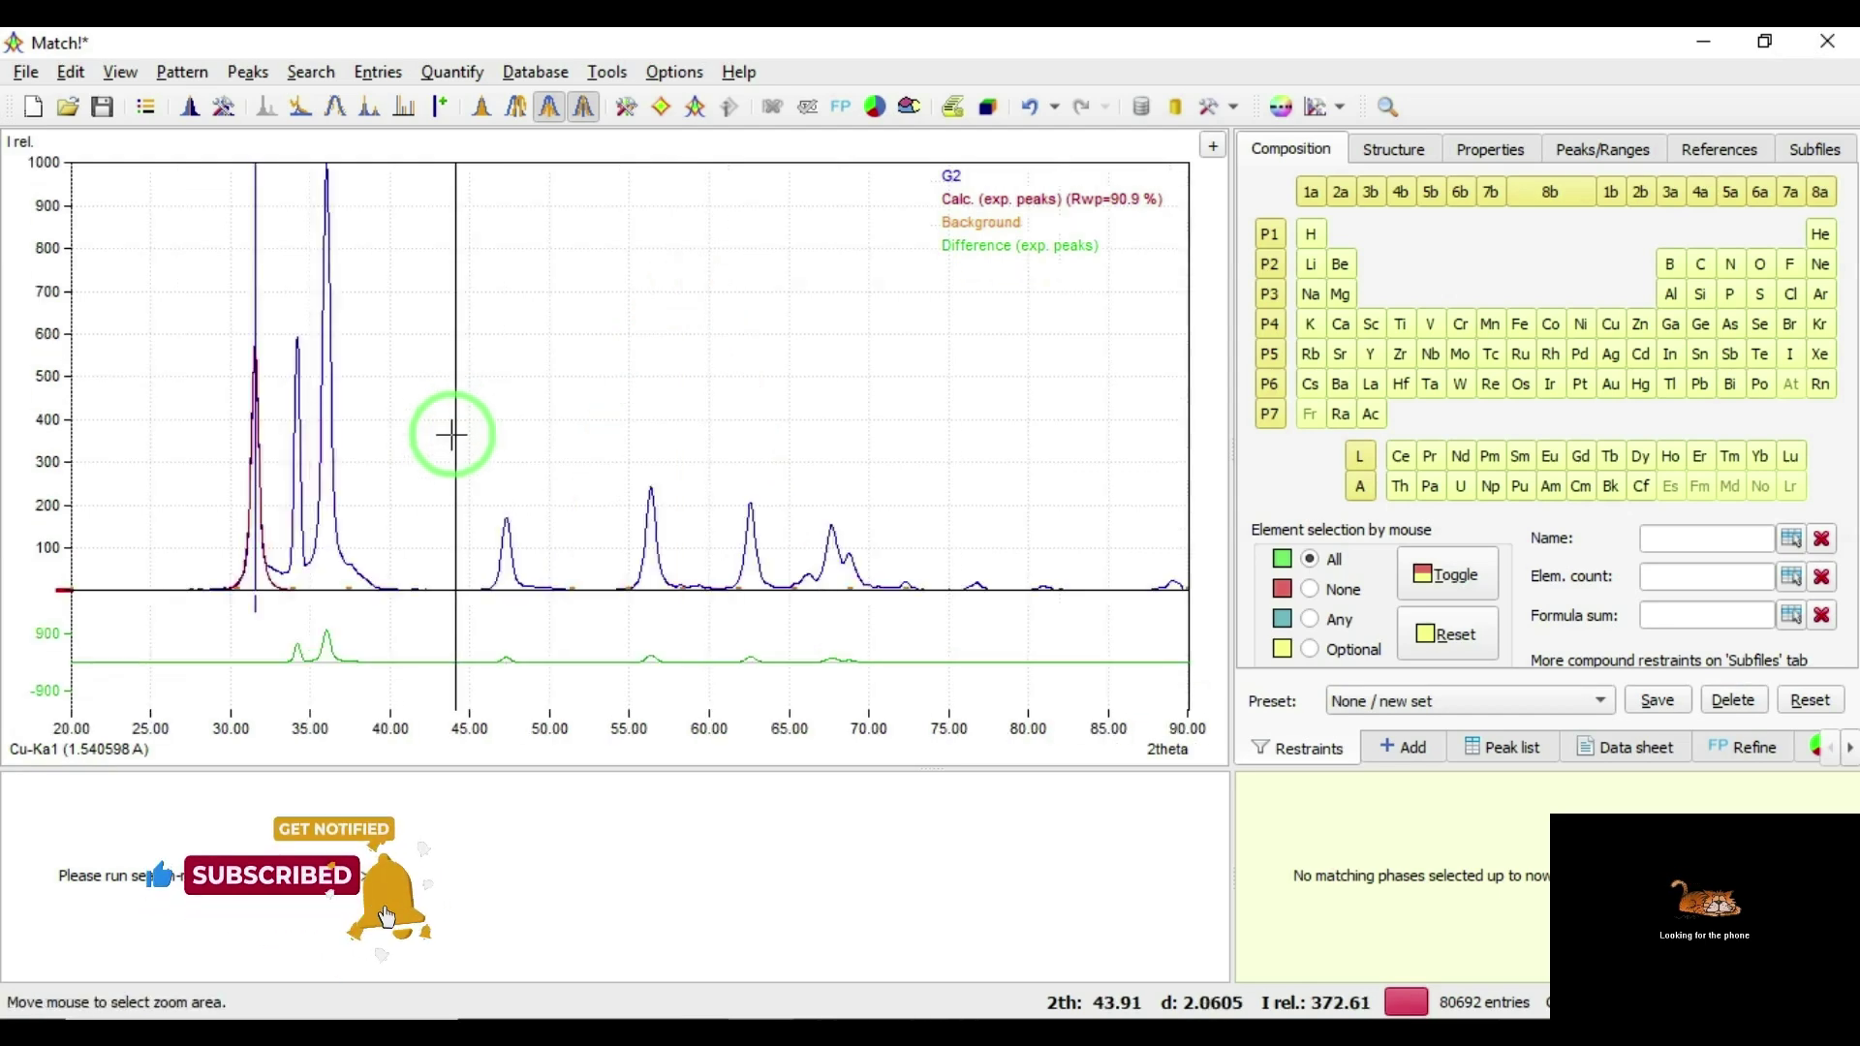
drag(278, 316, 311, 381)
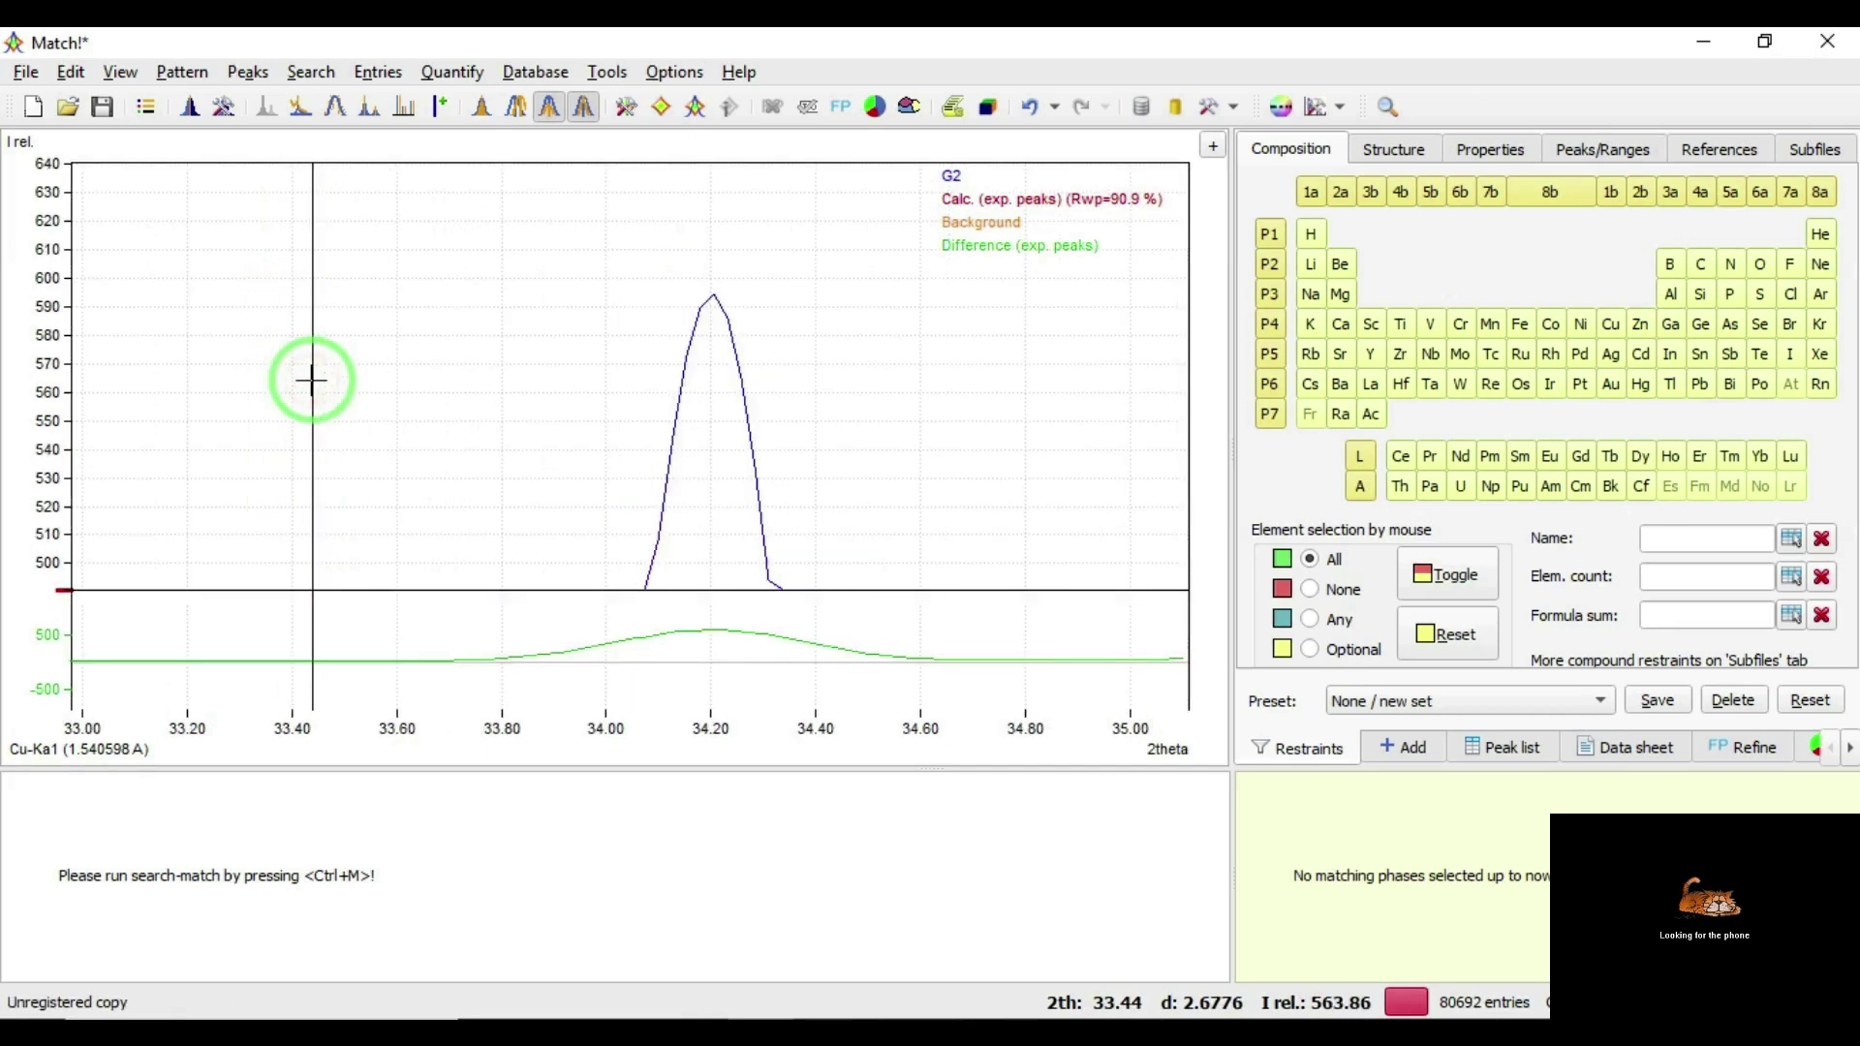
drag(601, 238, 811, 384)
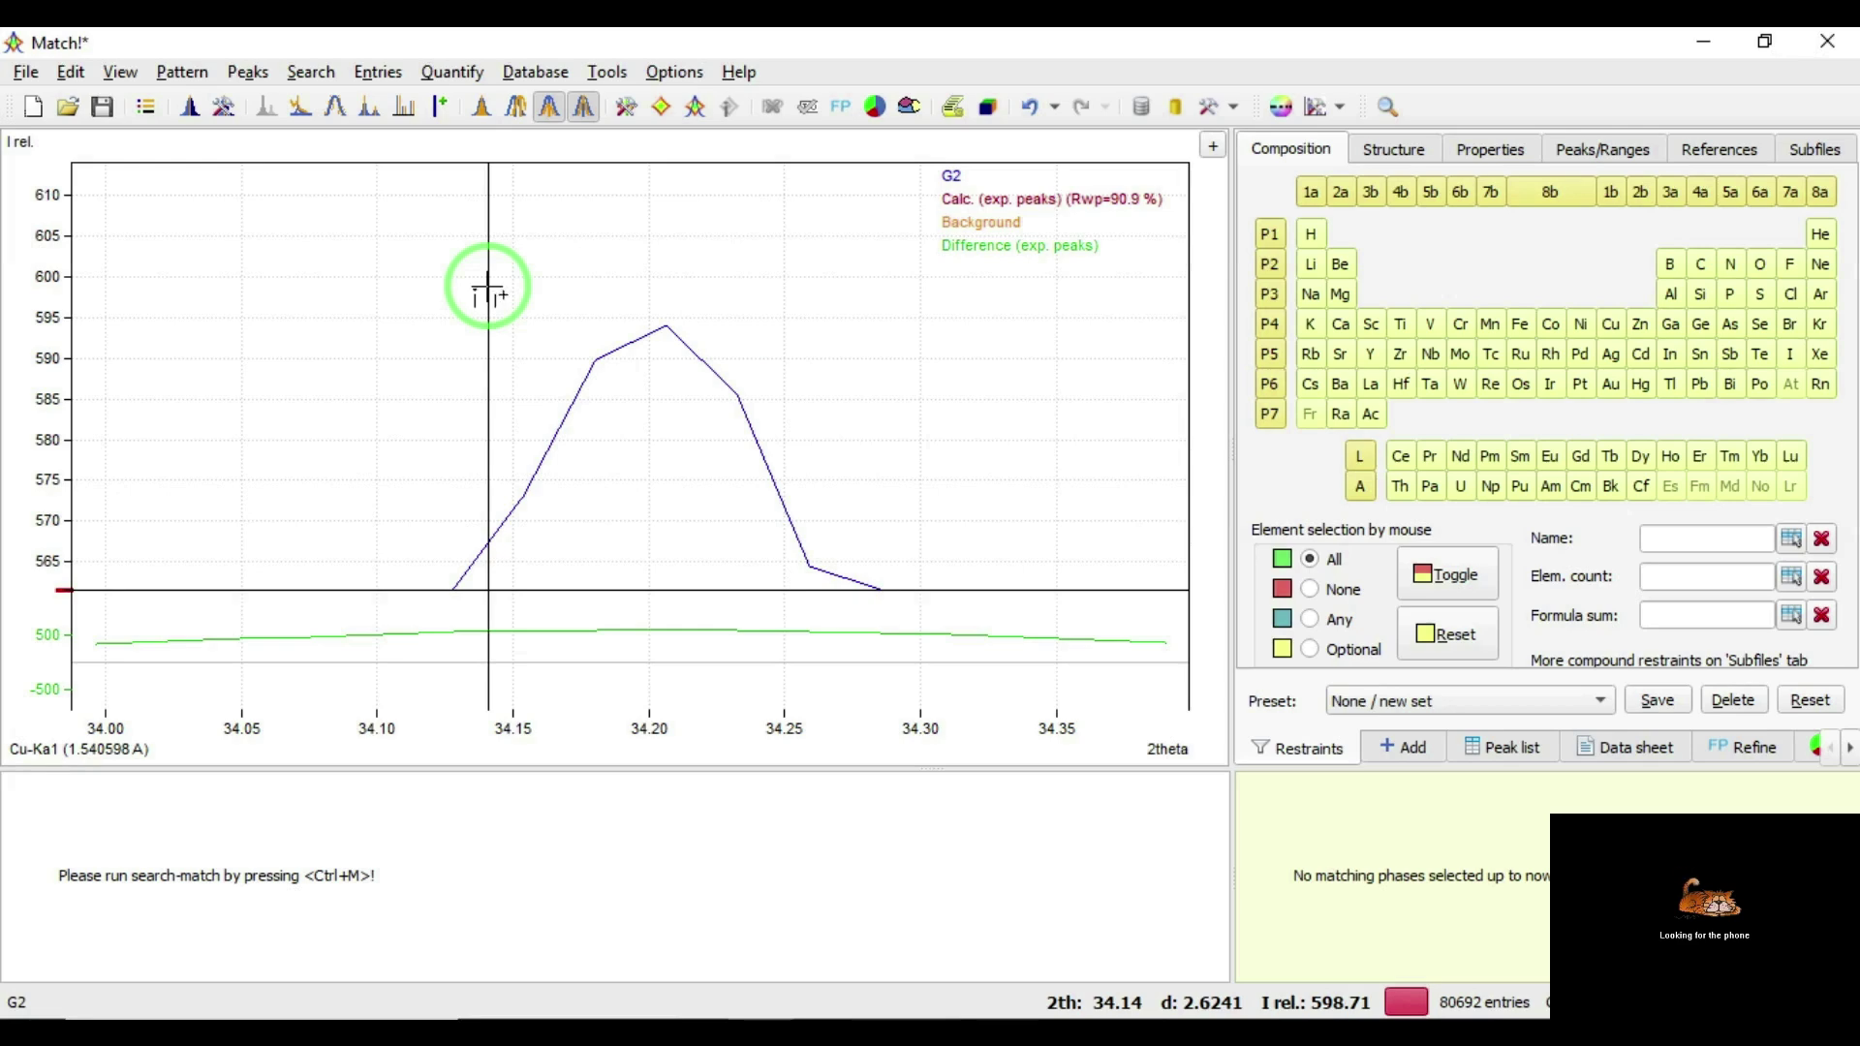
click(666, 301)
right_click(665, 301)
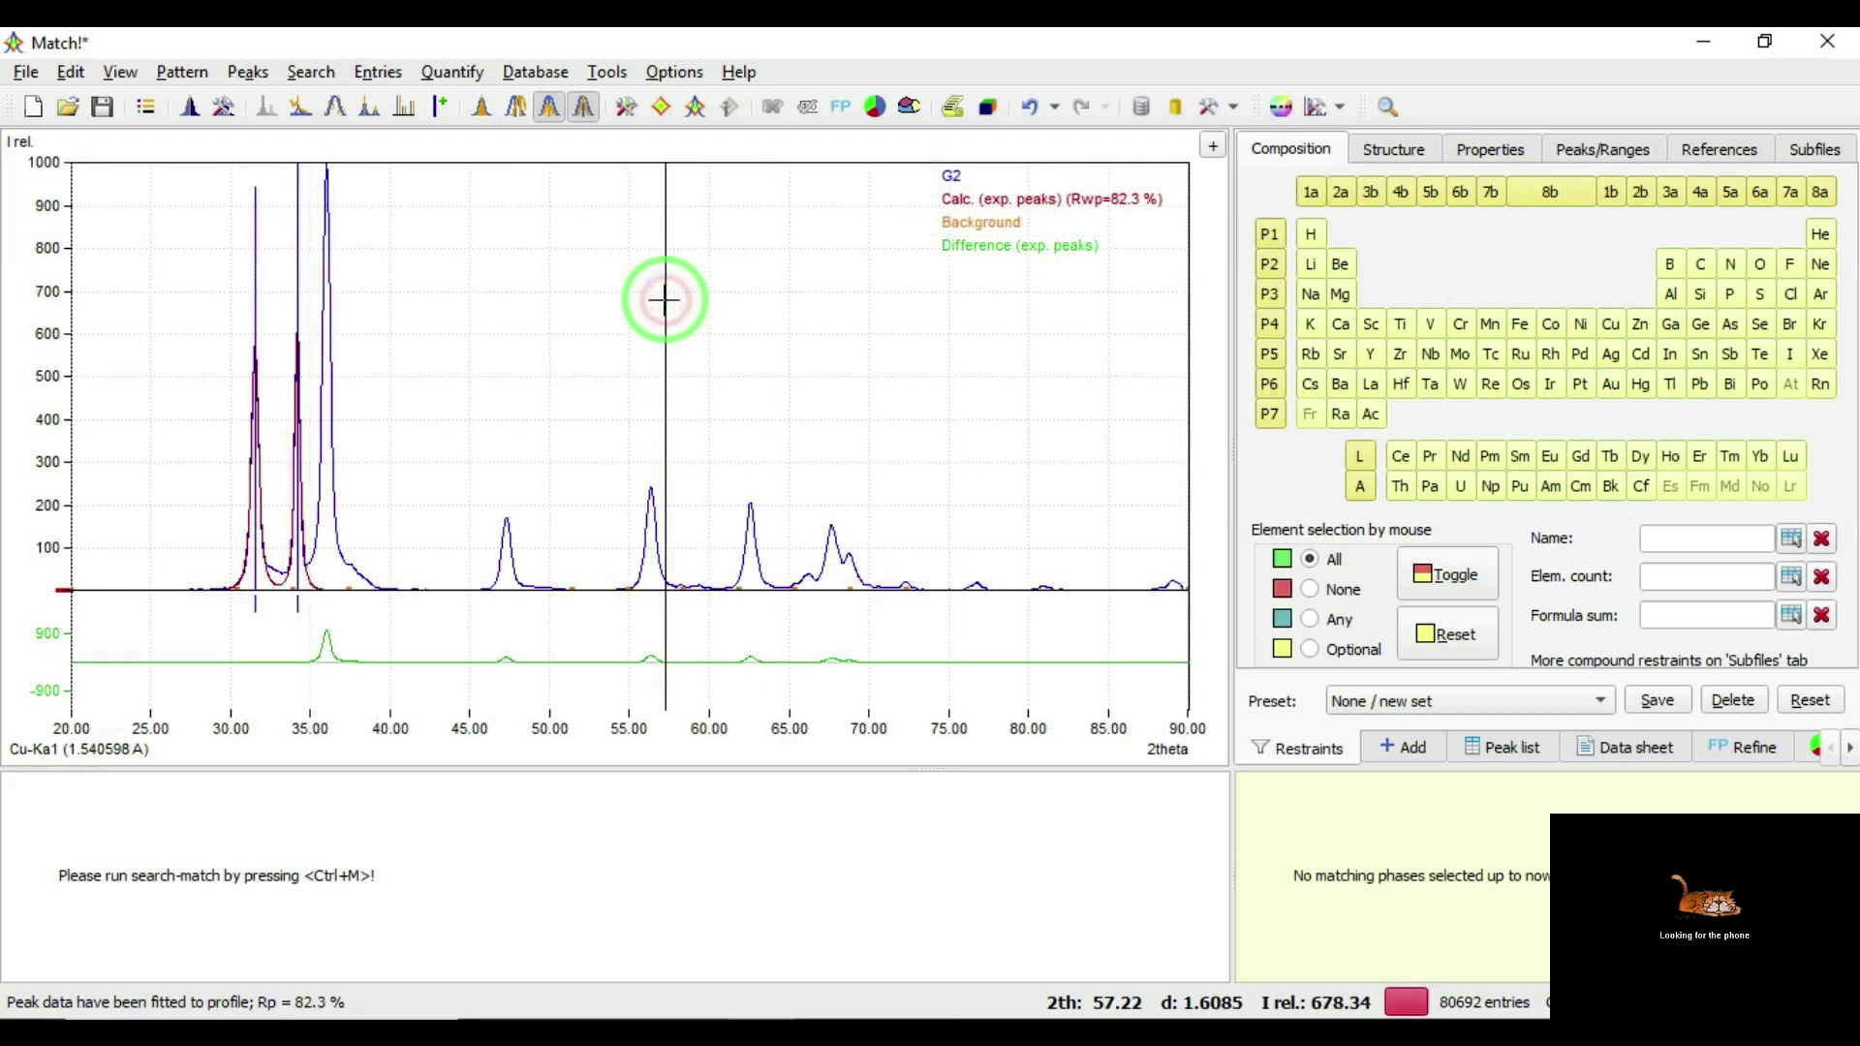
Mark the strongest peak at about 36.04 degrees 2theta and the isolated peak at about 47.3 degrees.
drag(311, 174, 371, 114)
drag(325, 190, 403, 113)
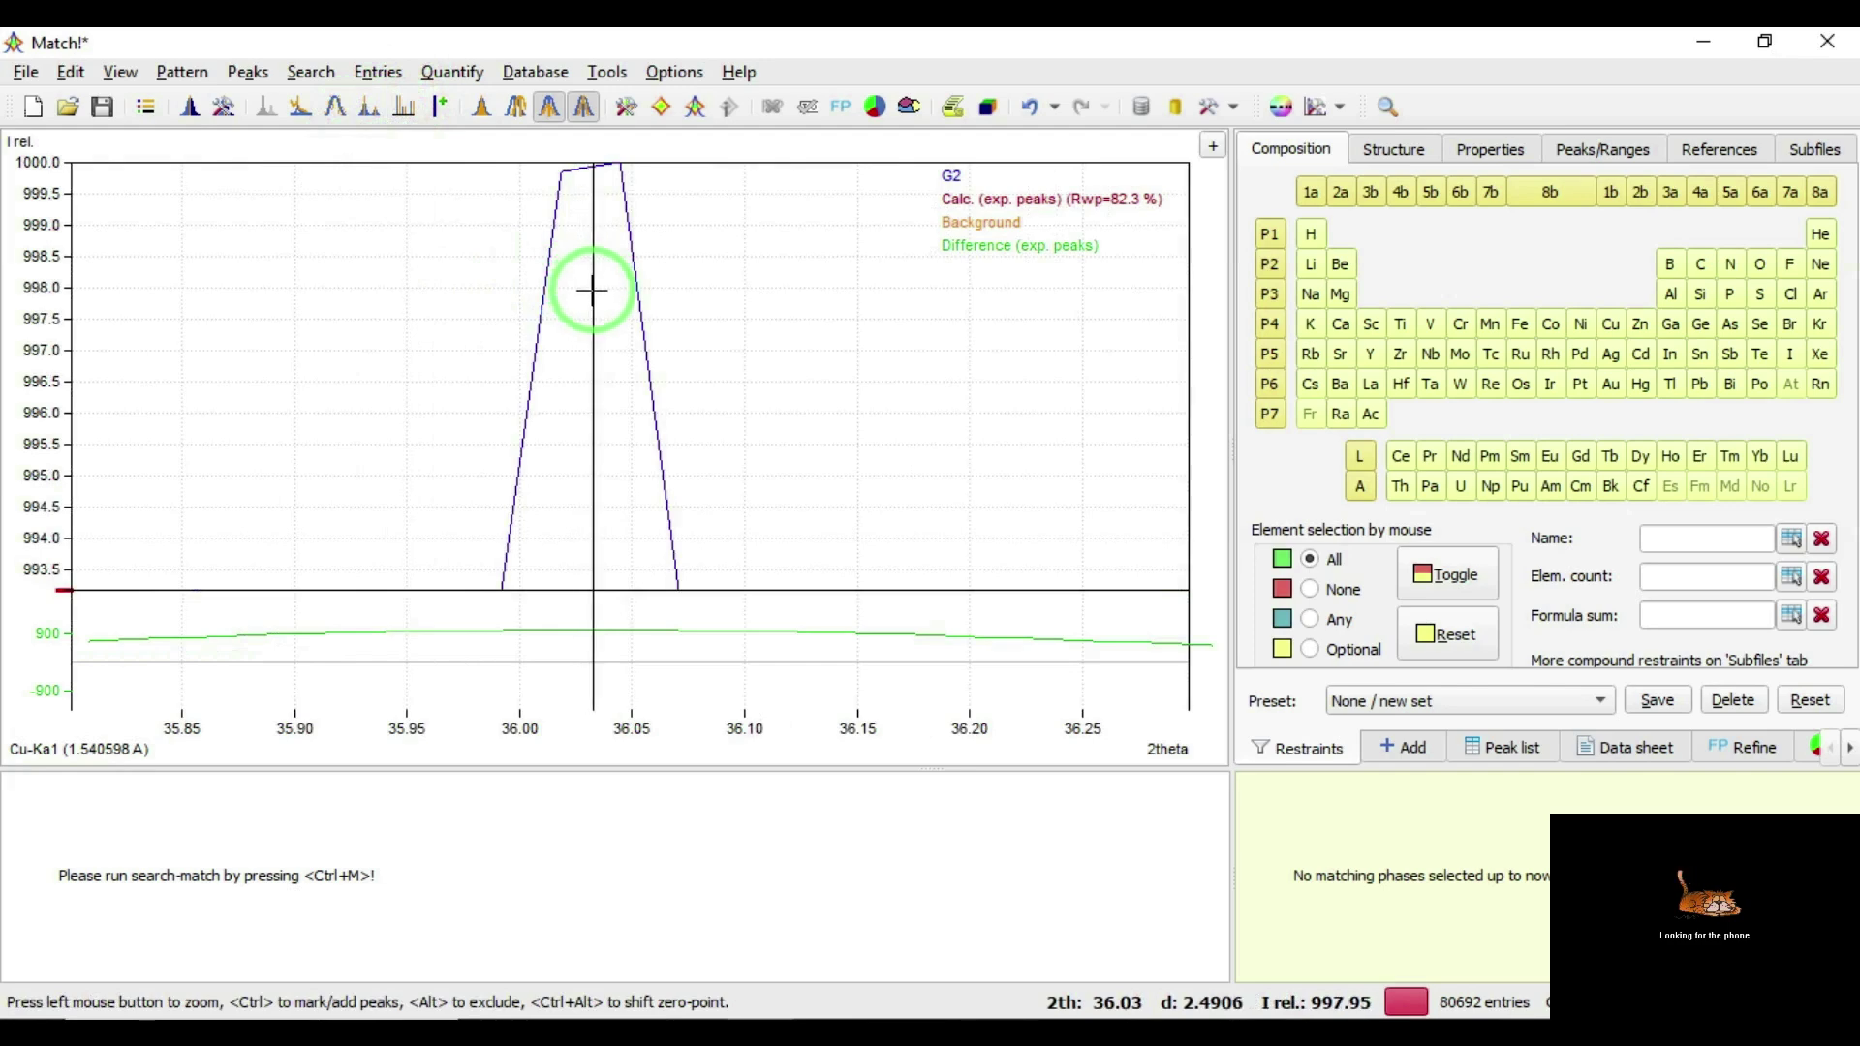
right_click(790, 360)
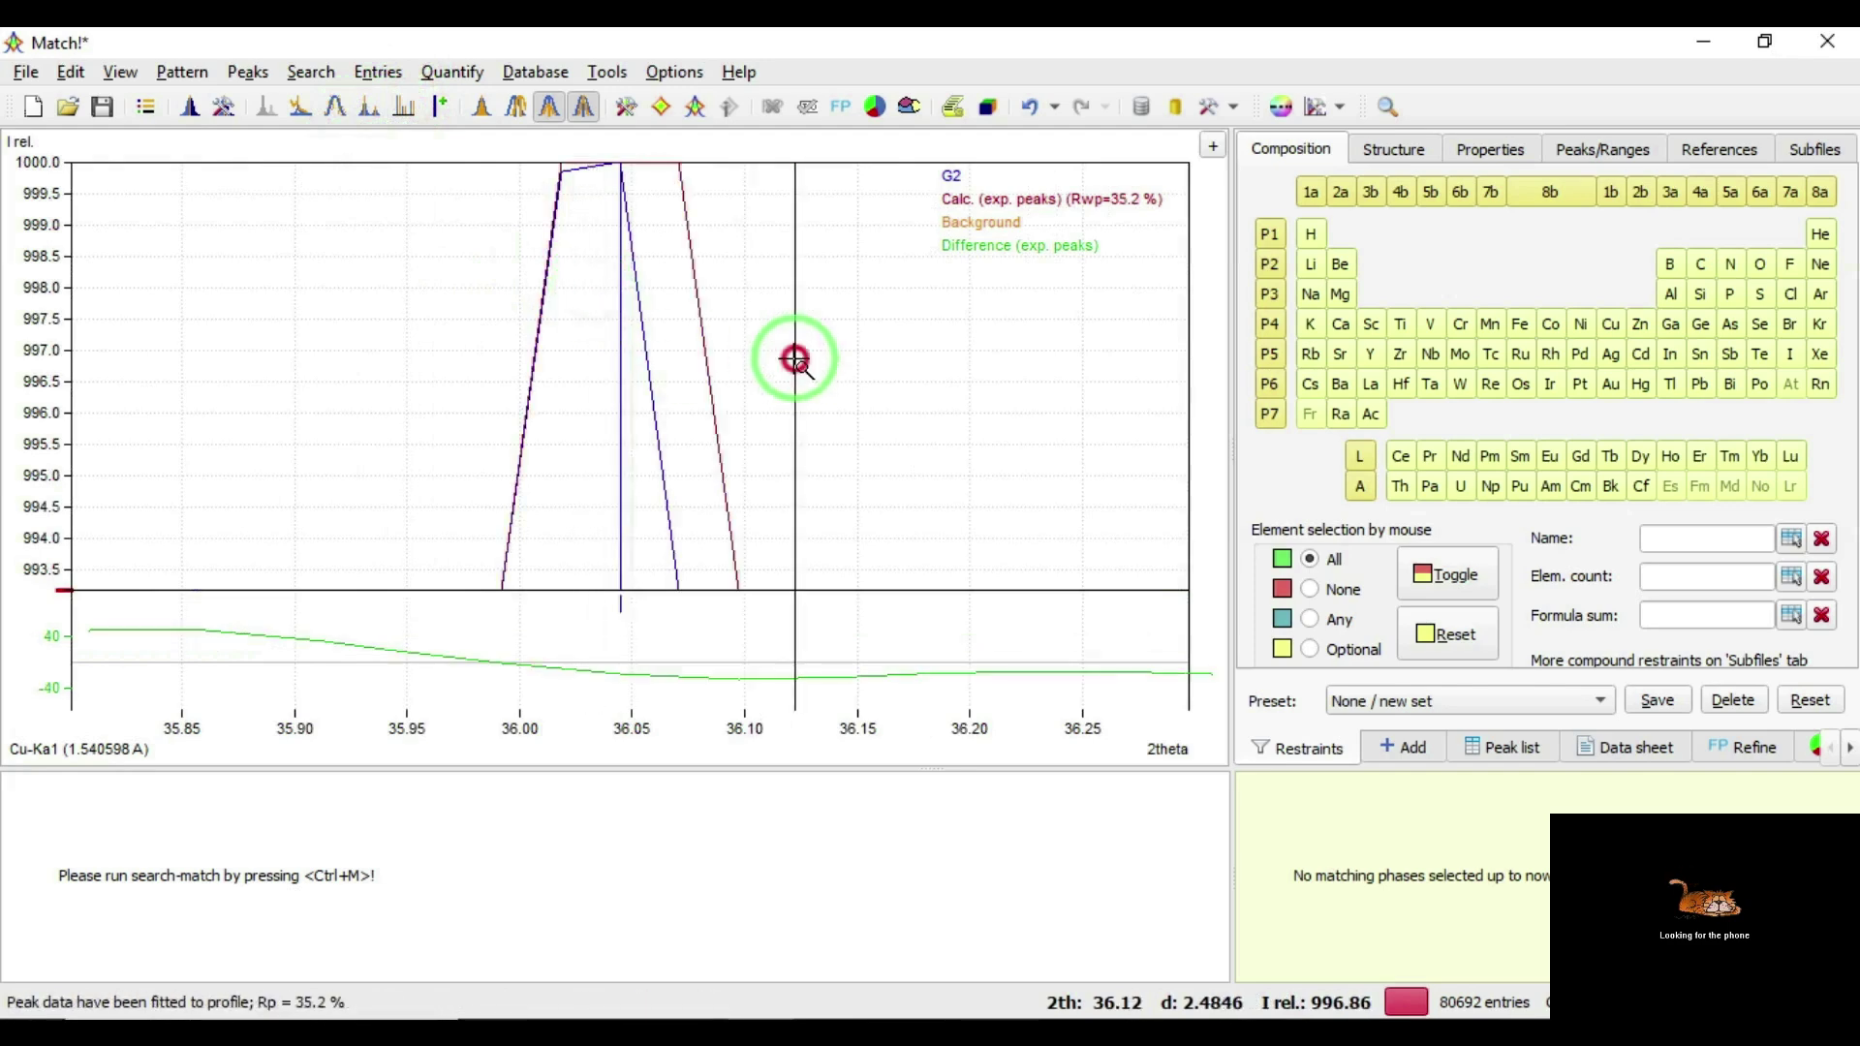
drag(483, 455, 524, 545)
drag(626, 338, 805, 503)
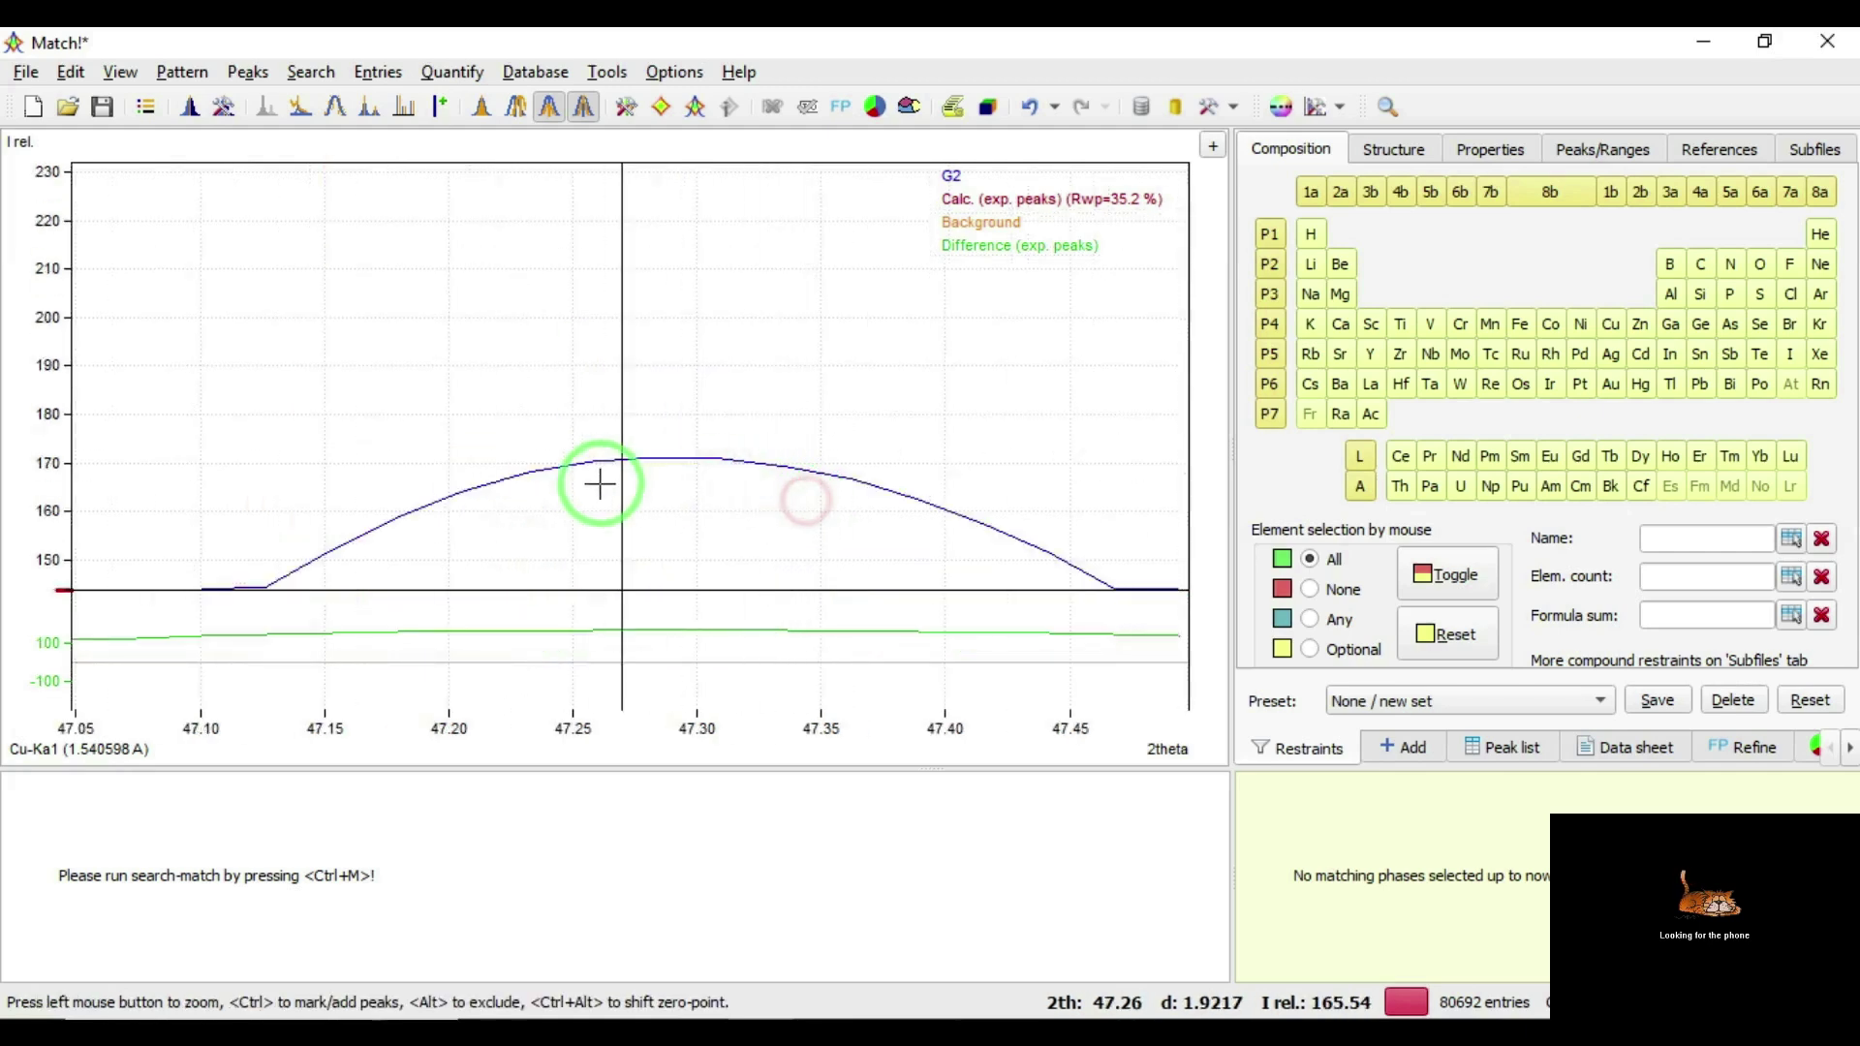
ctrl+click(687, 511)
right_click(573, 420)
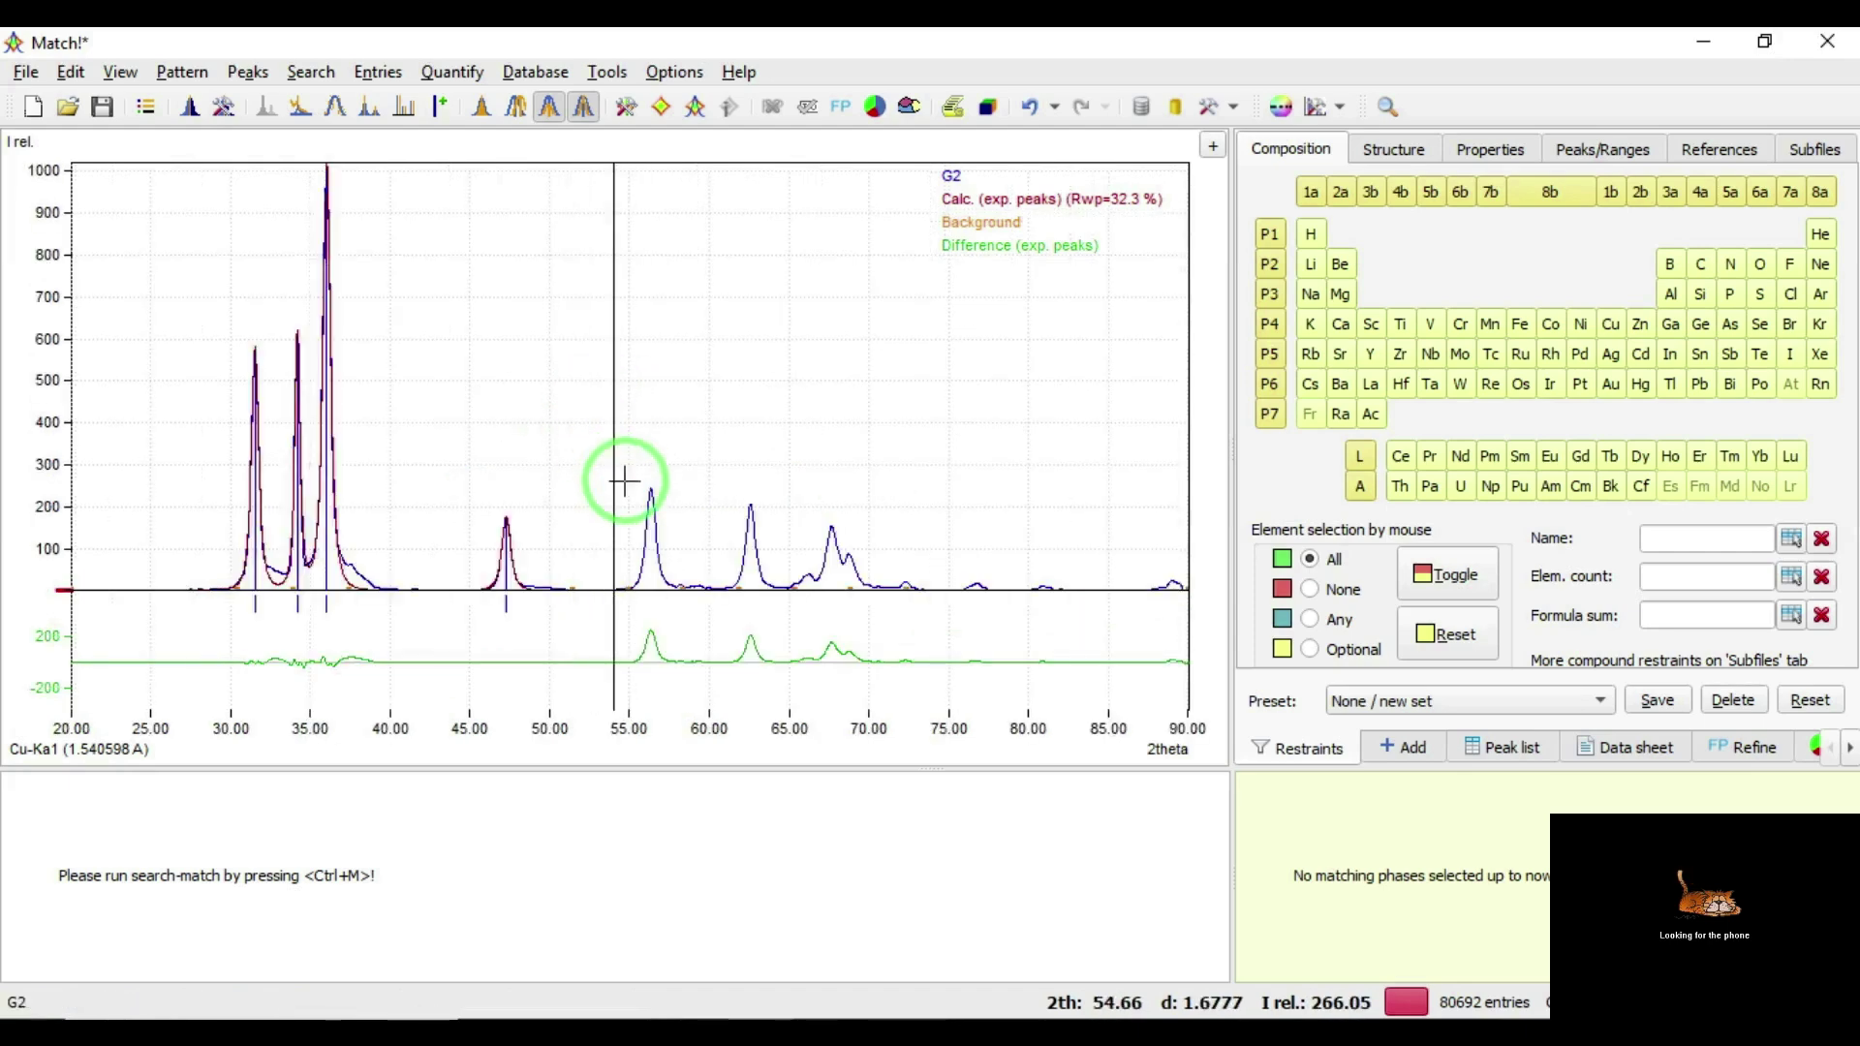
Mark the peaks at about 56.34 and 62.6 degrees 2theta in the G2 pattern.
drag(606, 472, 681, 516)
drag(675, 281, 787, 379)
right_click(796, 386)
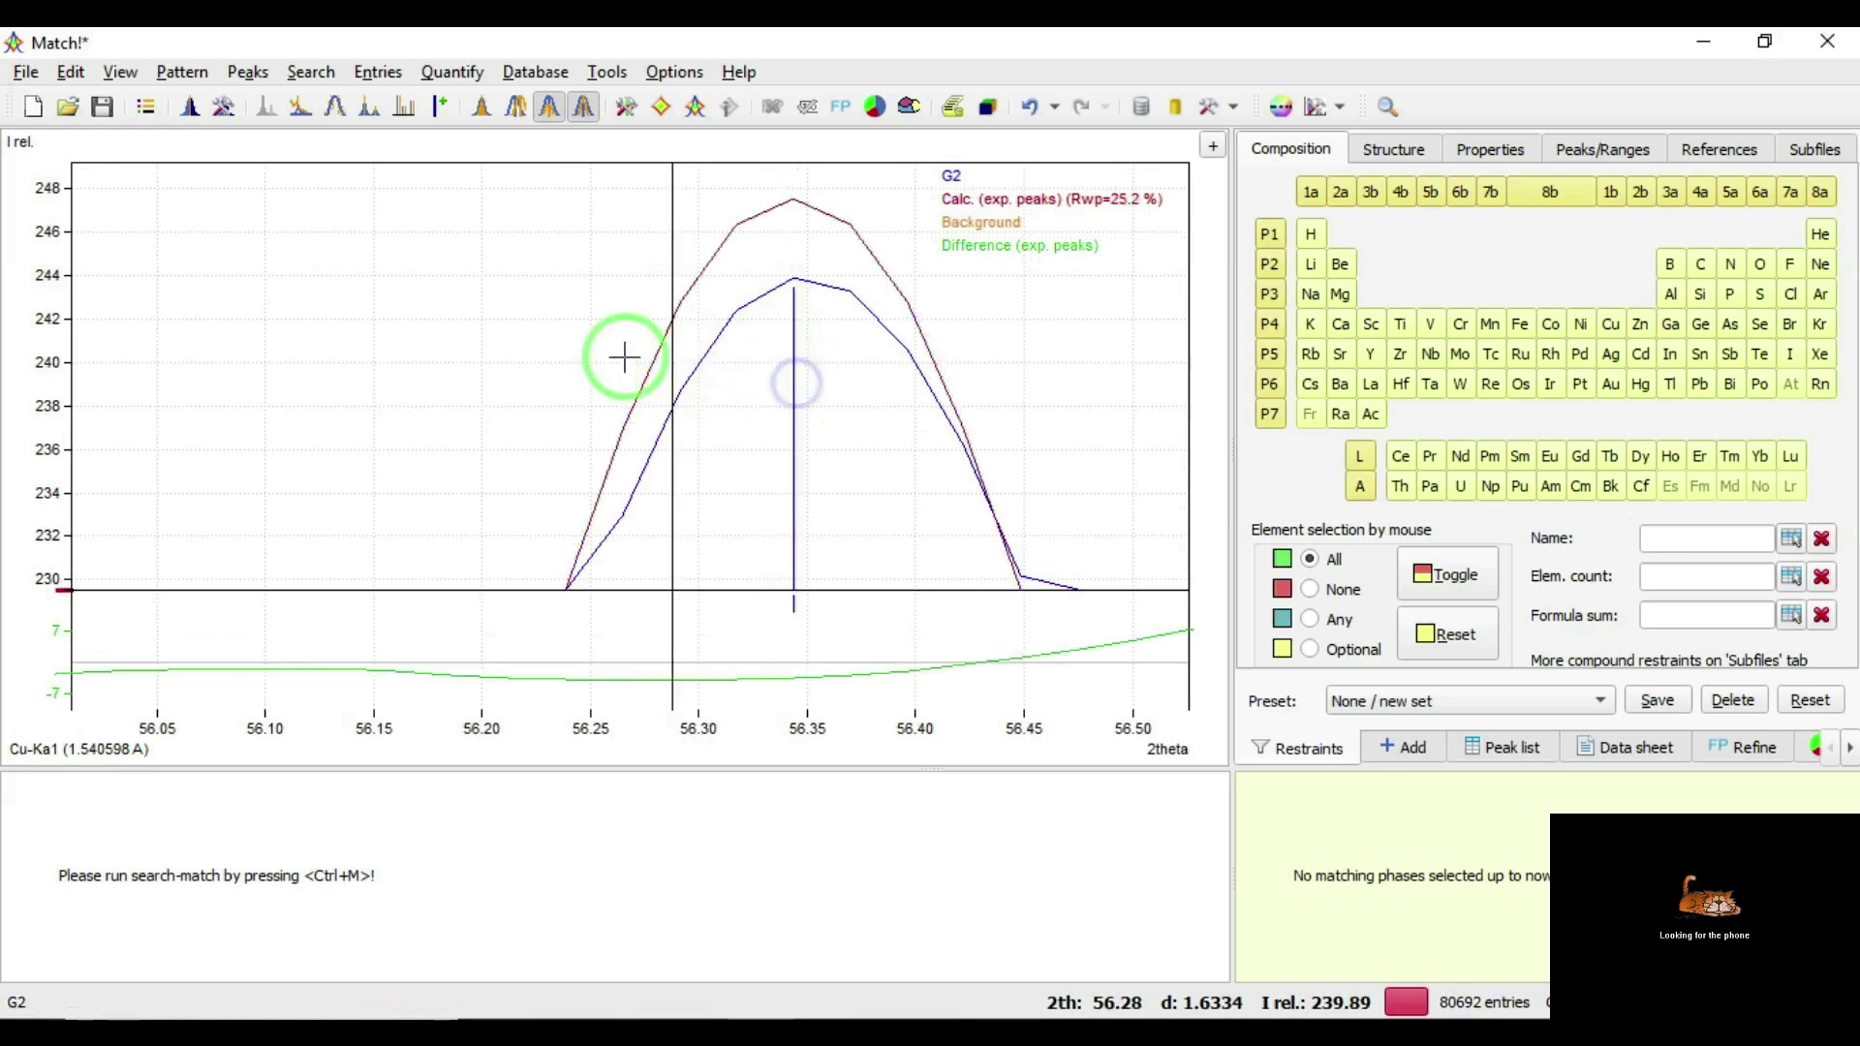
right_click(619, 353)
drag(736, 483, 788, 539)
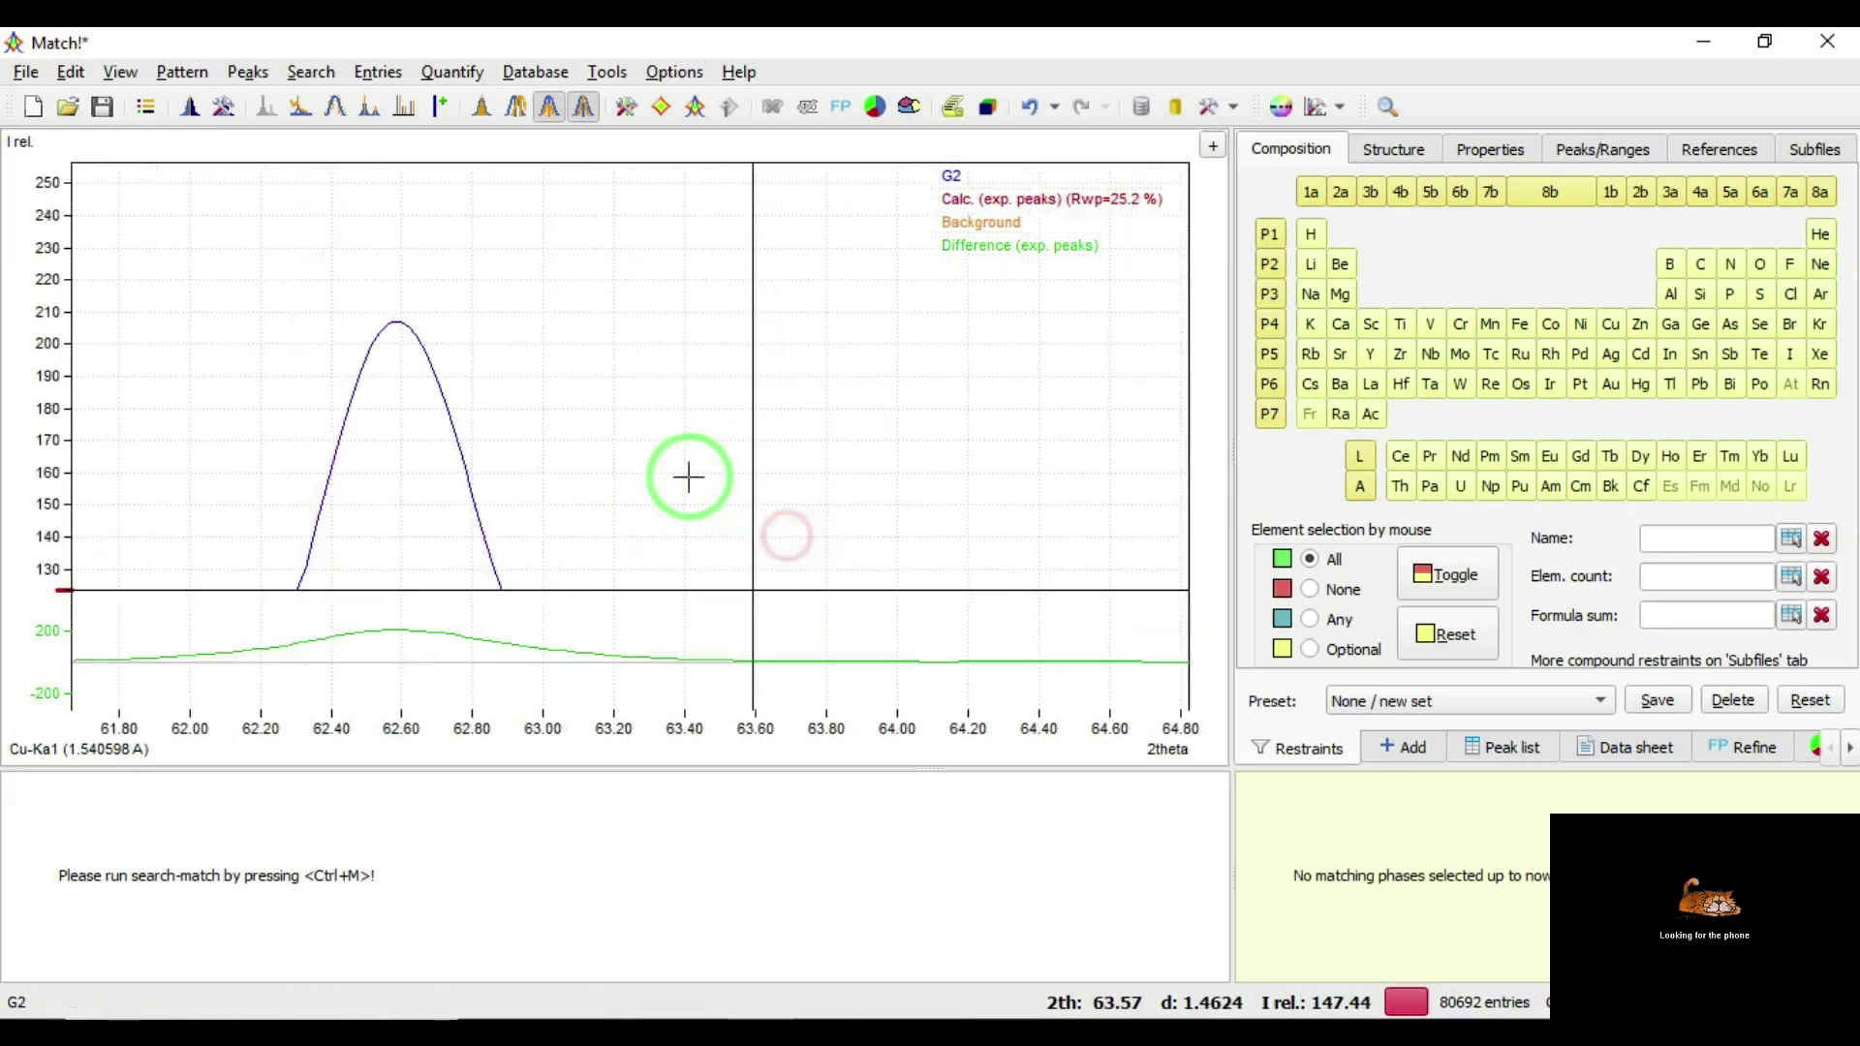
click(395, 380)
right_click(776, 449)
Mark the three overlapping peaks at about 66.25, 67.66 and 68.7 degrees 2theta.
drag(786, 502, 868, 590)
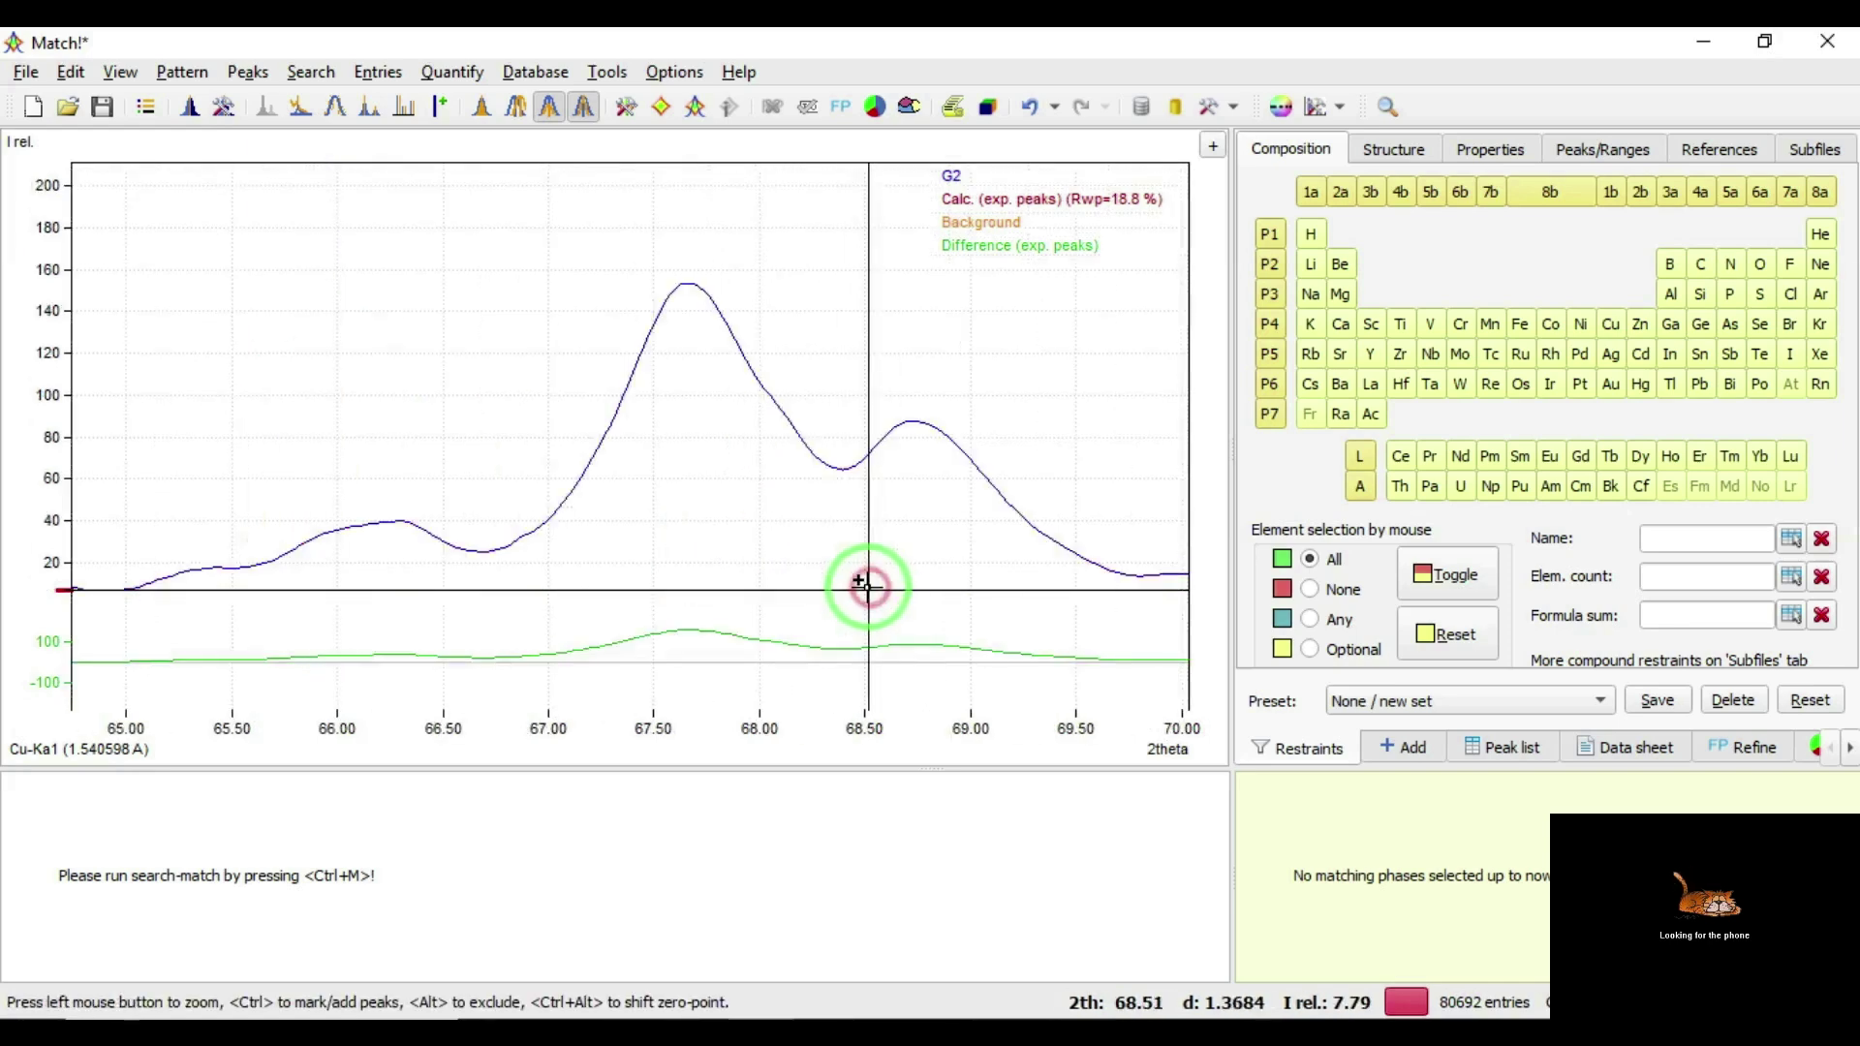
ctrl+click(387, 572)
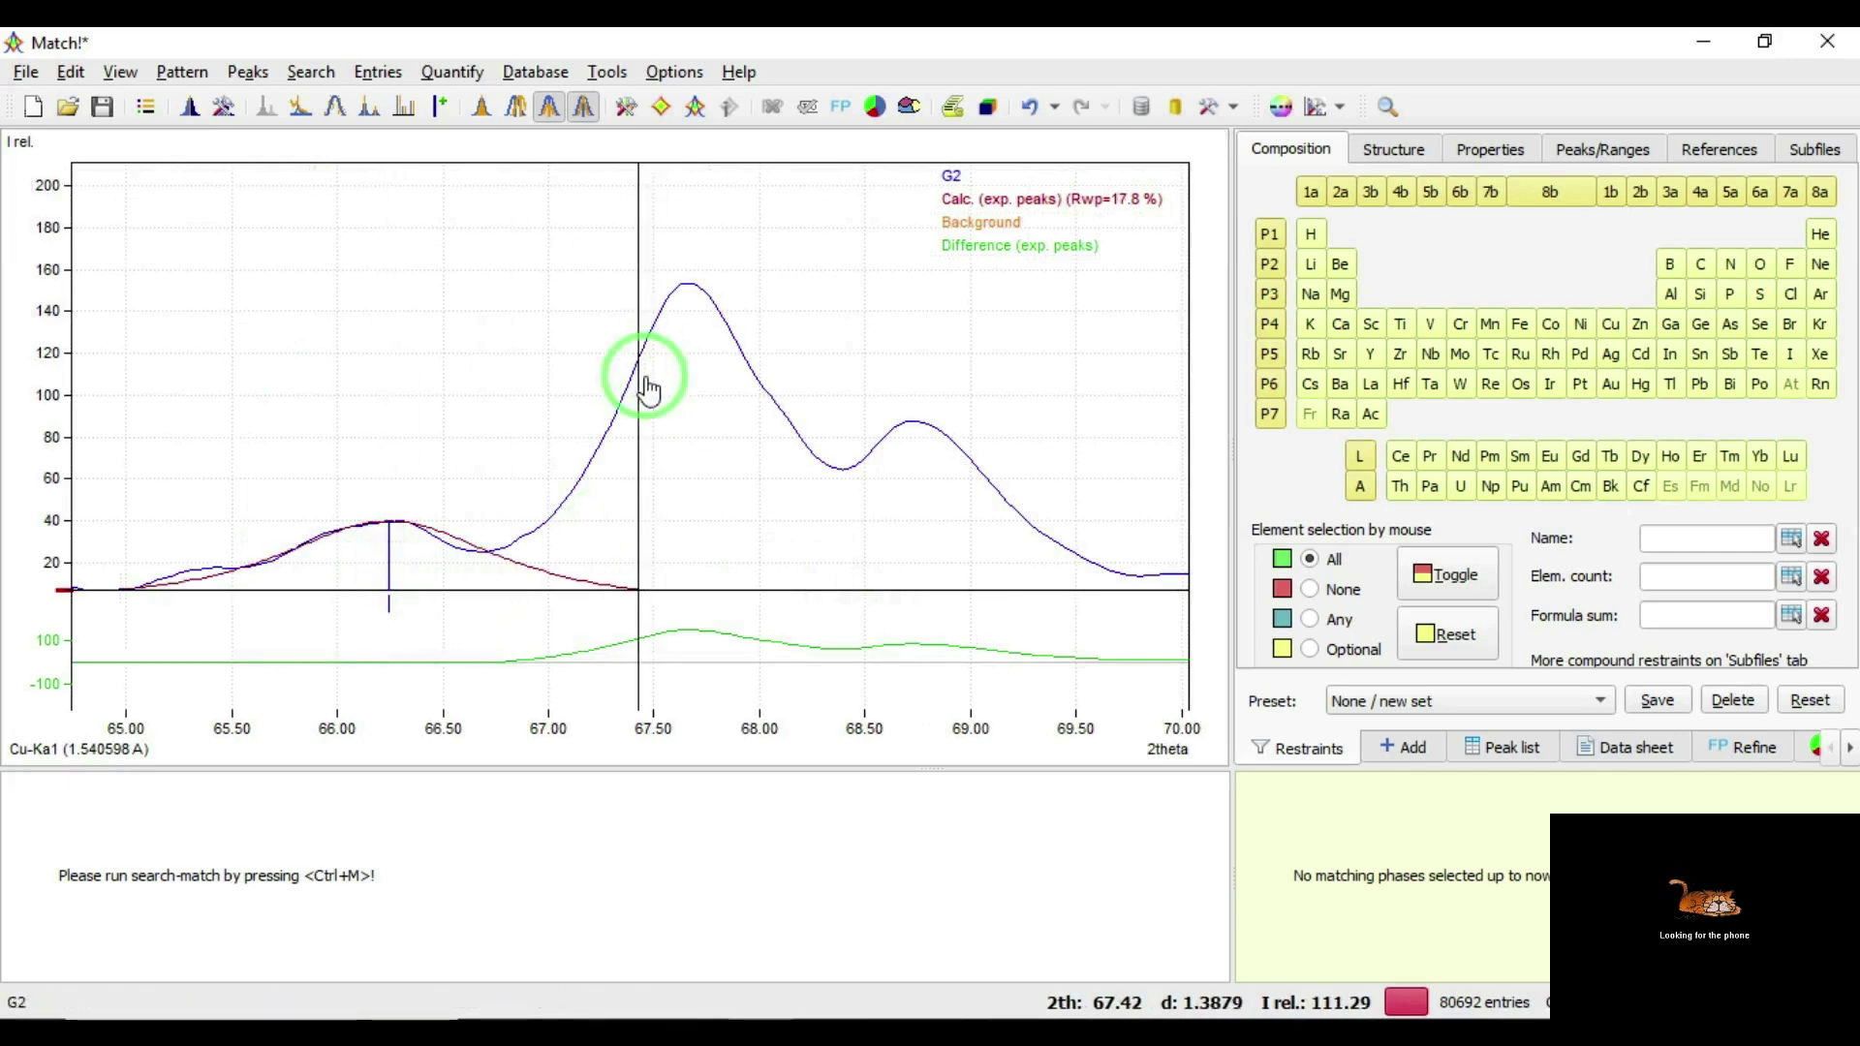
ctrl+click(687, 385)
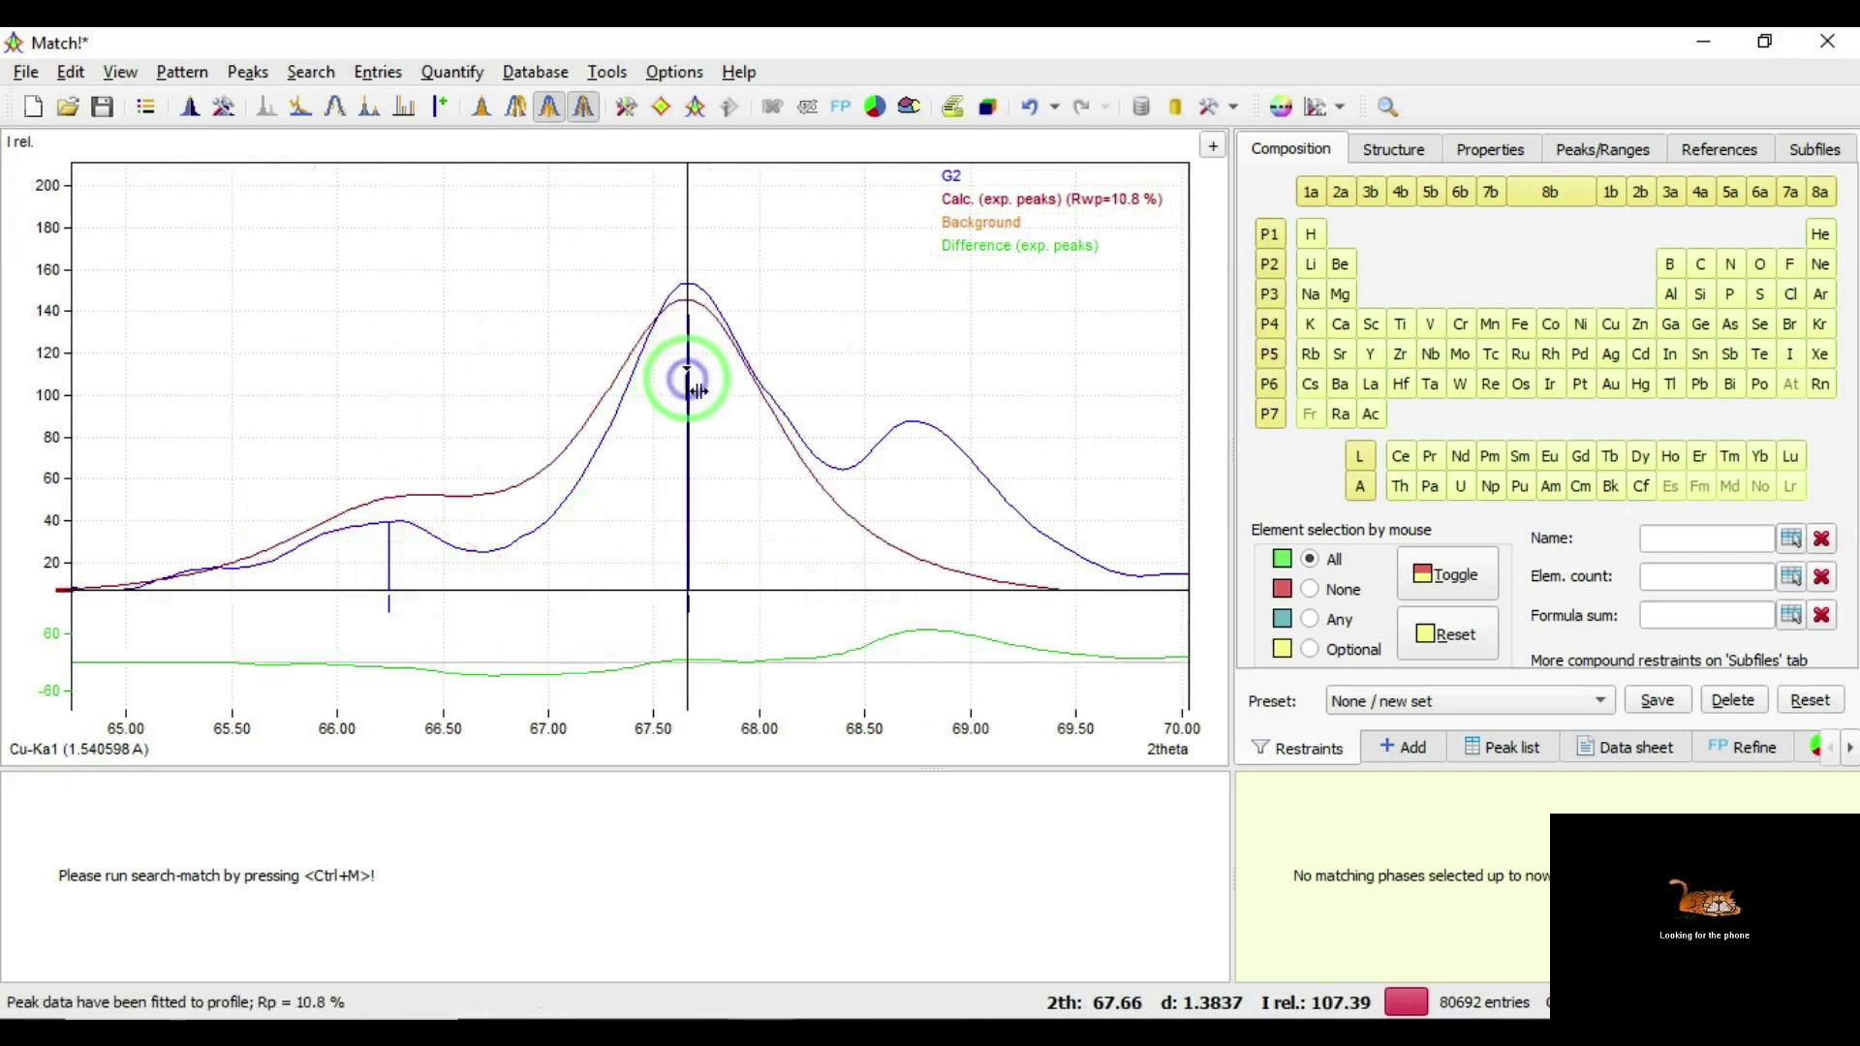
ctrl+click(913, 419)
right_click(594, 294)
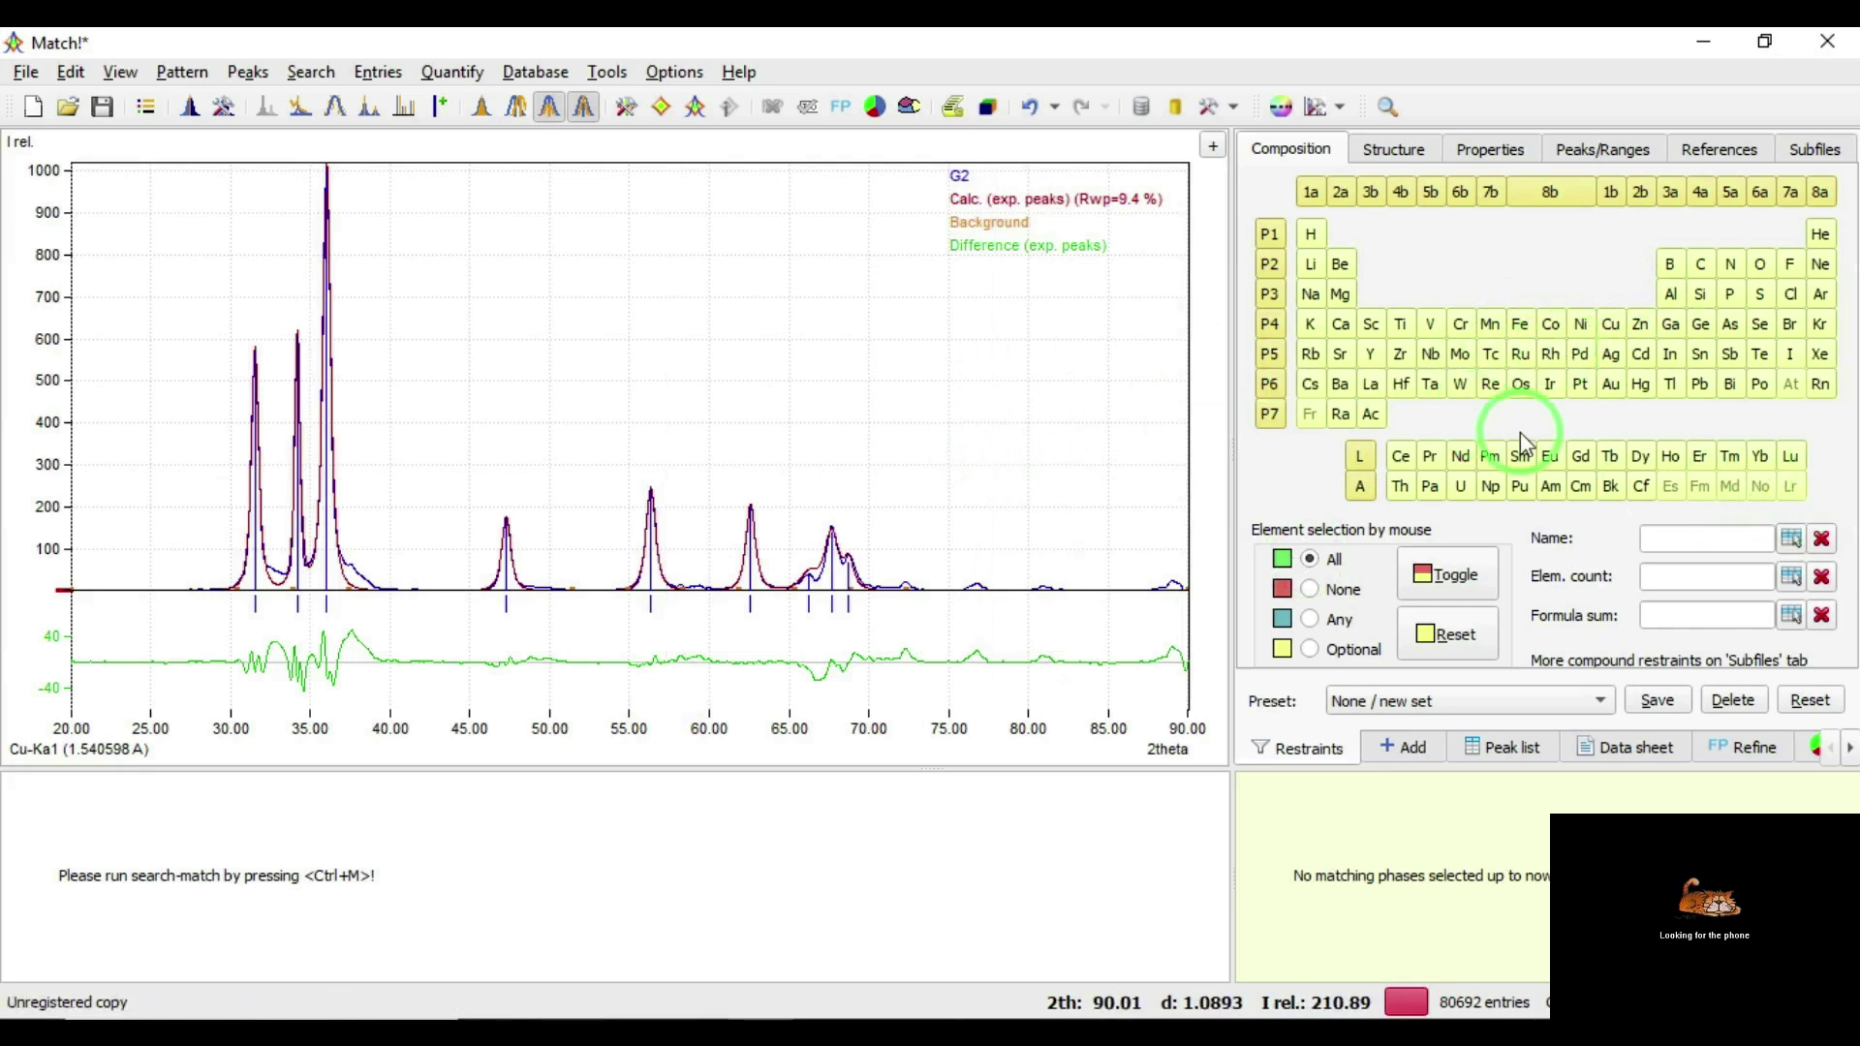
Restrict the candidate entries to compounds containing Zn and O, and reset the element selection.
click(1647, 328)
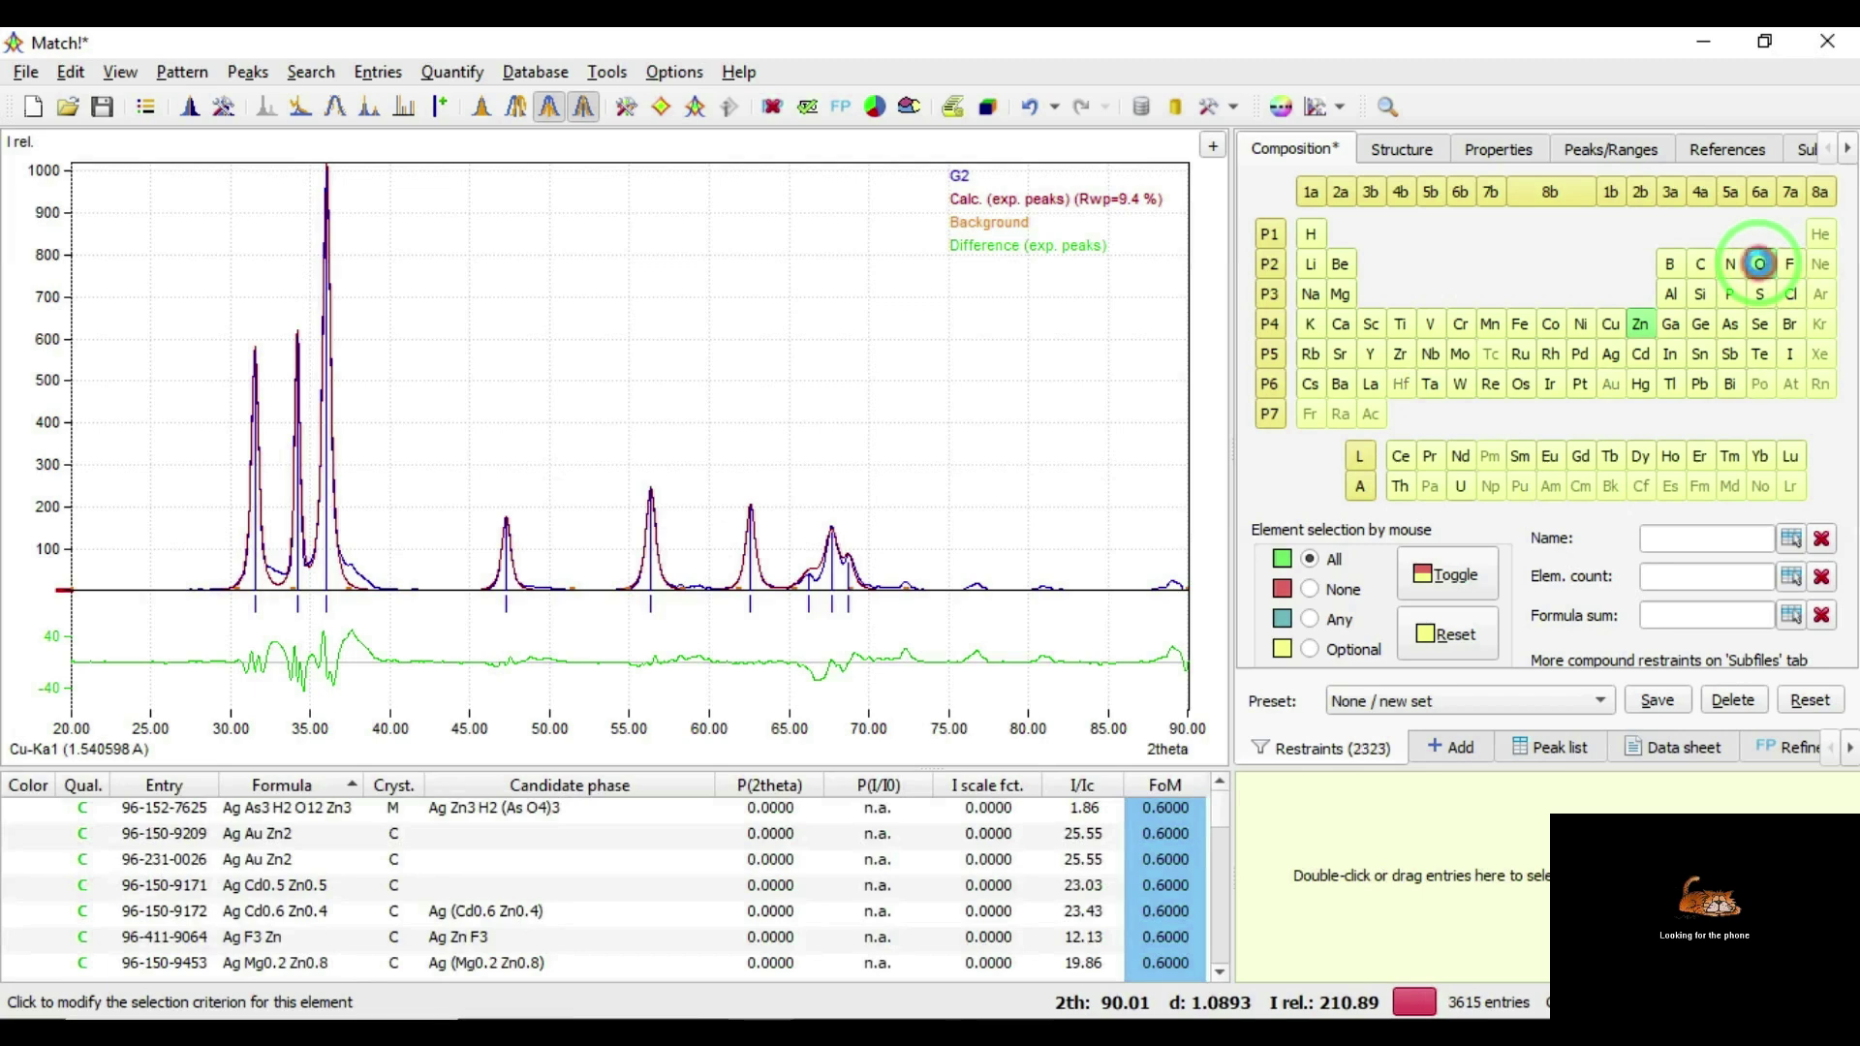
click(1759, 263)
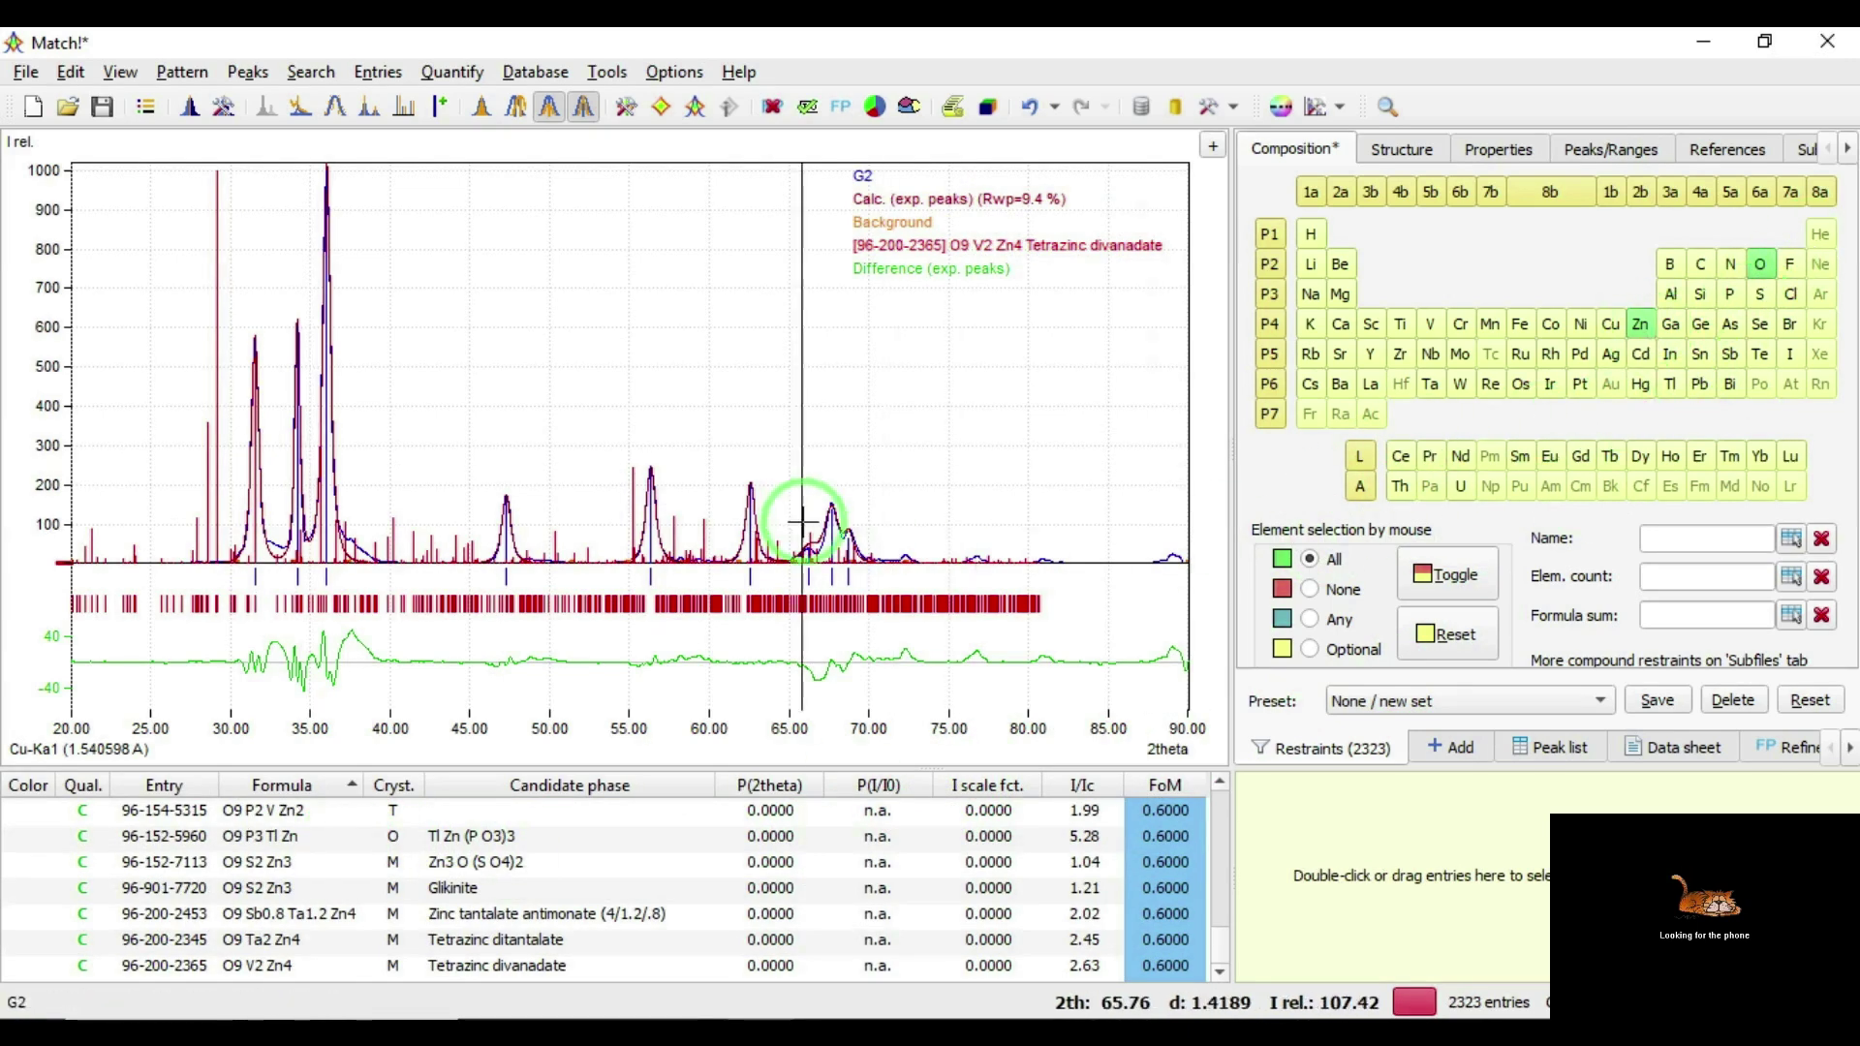
click(1445, 639)
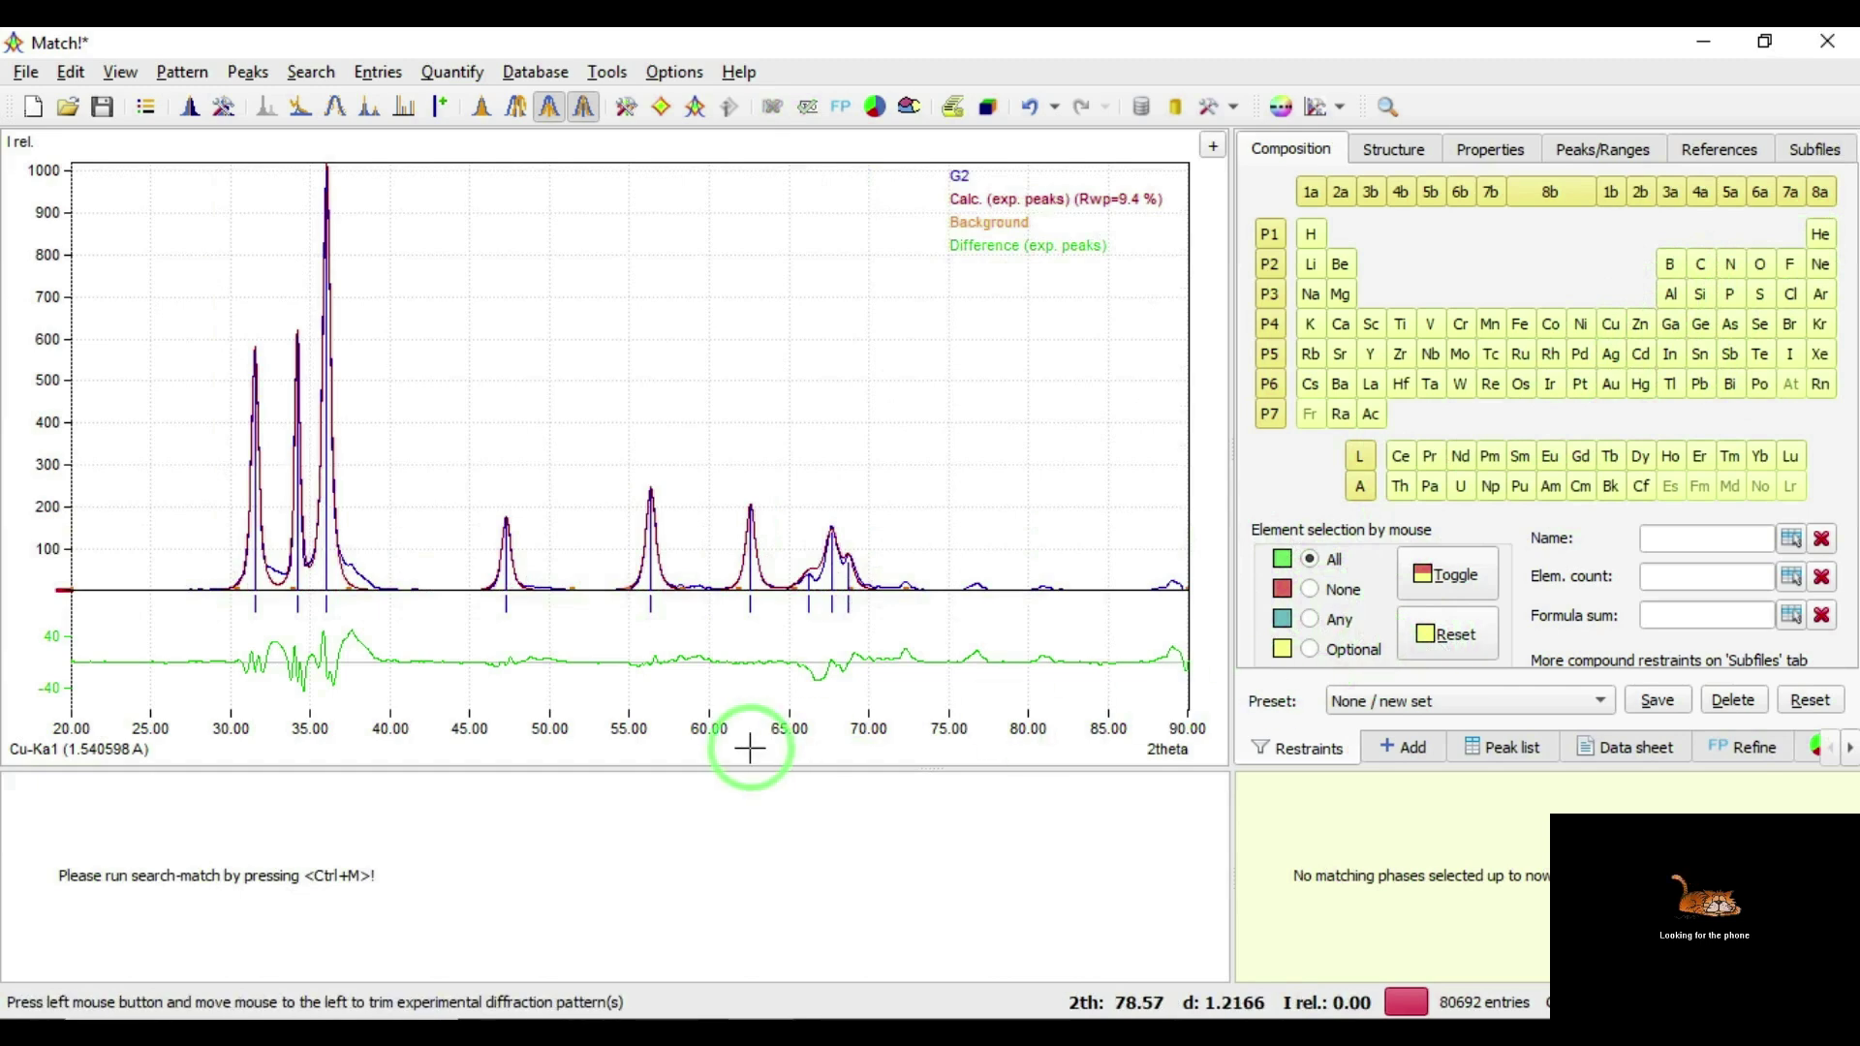
Run search-match on the marked peaks and select the Zincite (O Zn) entry 96-900-4180 as matching.
click(659, 114)
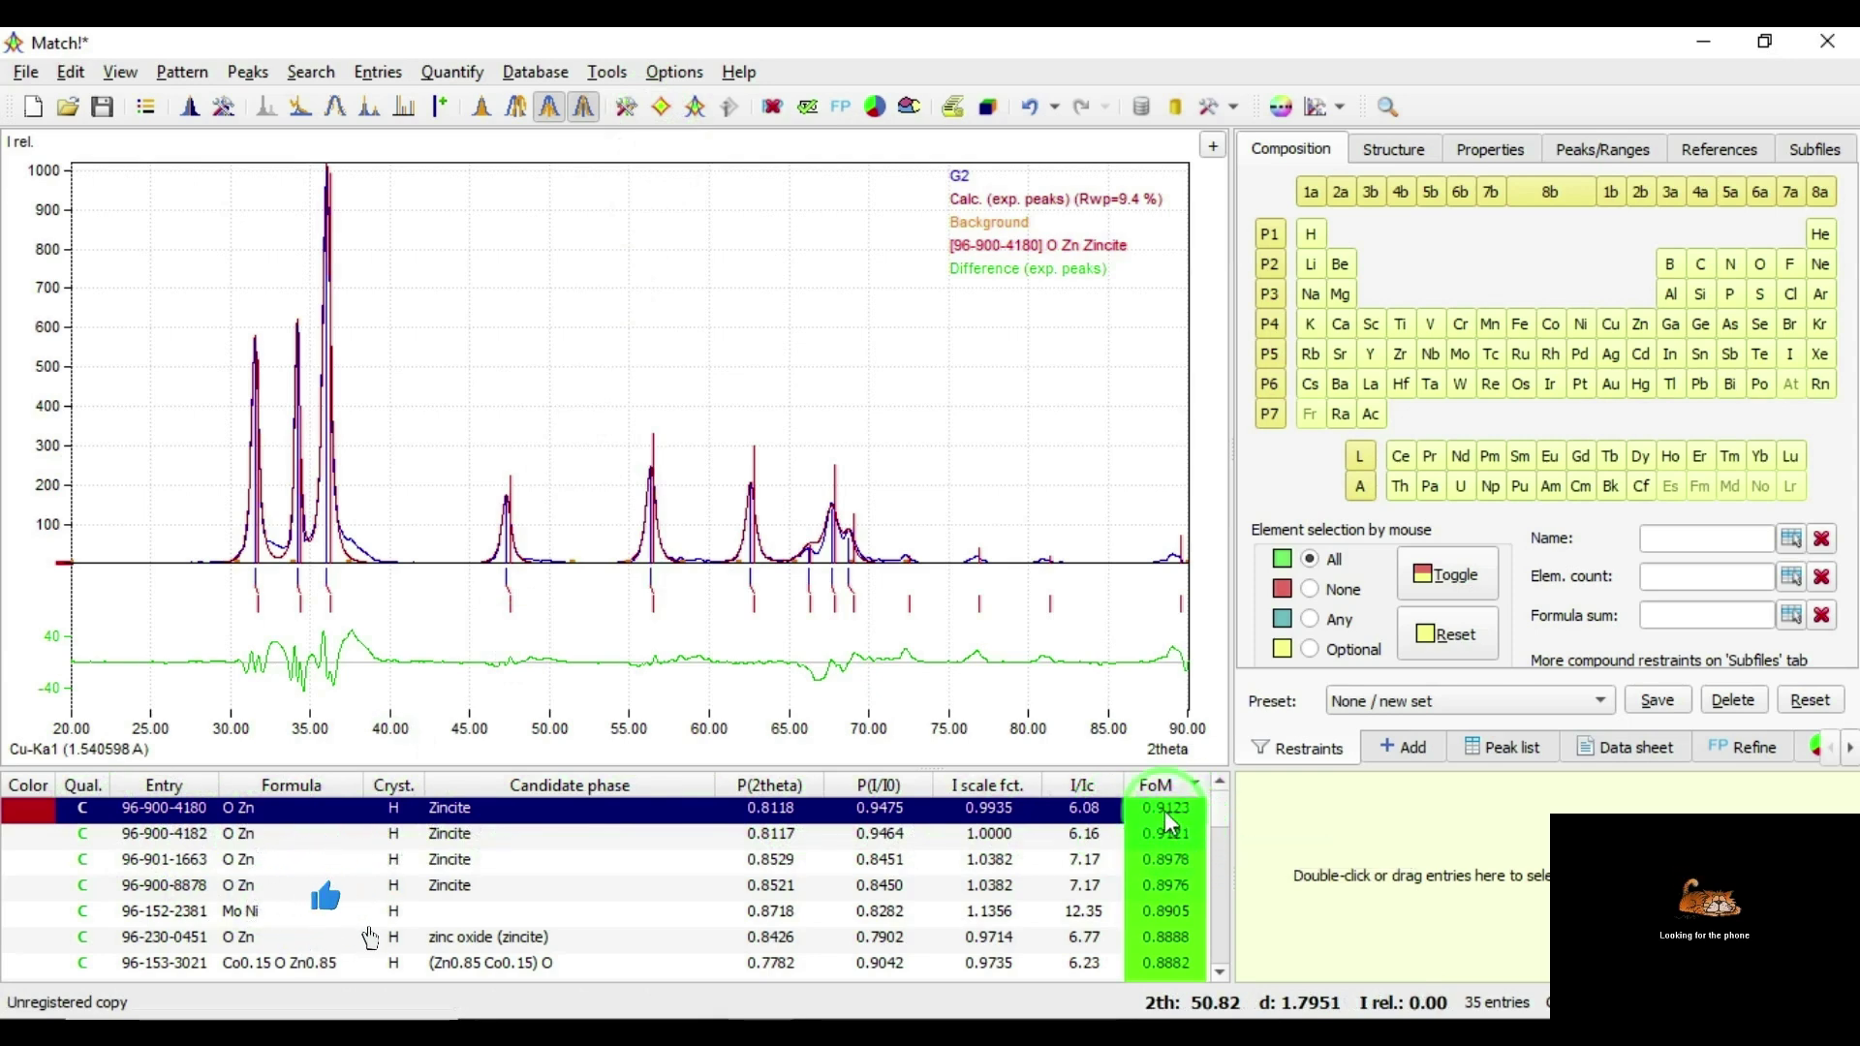
right_click(471, 817)
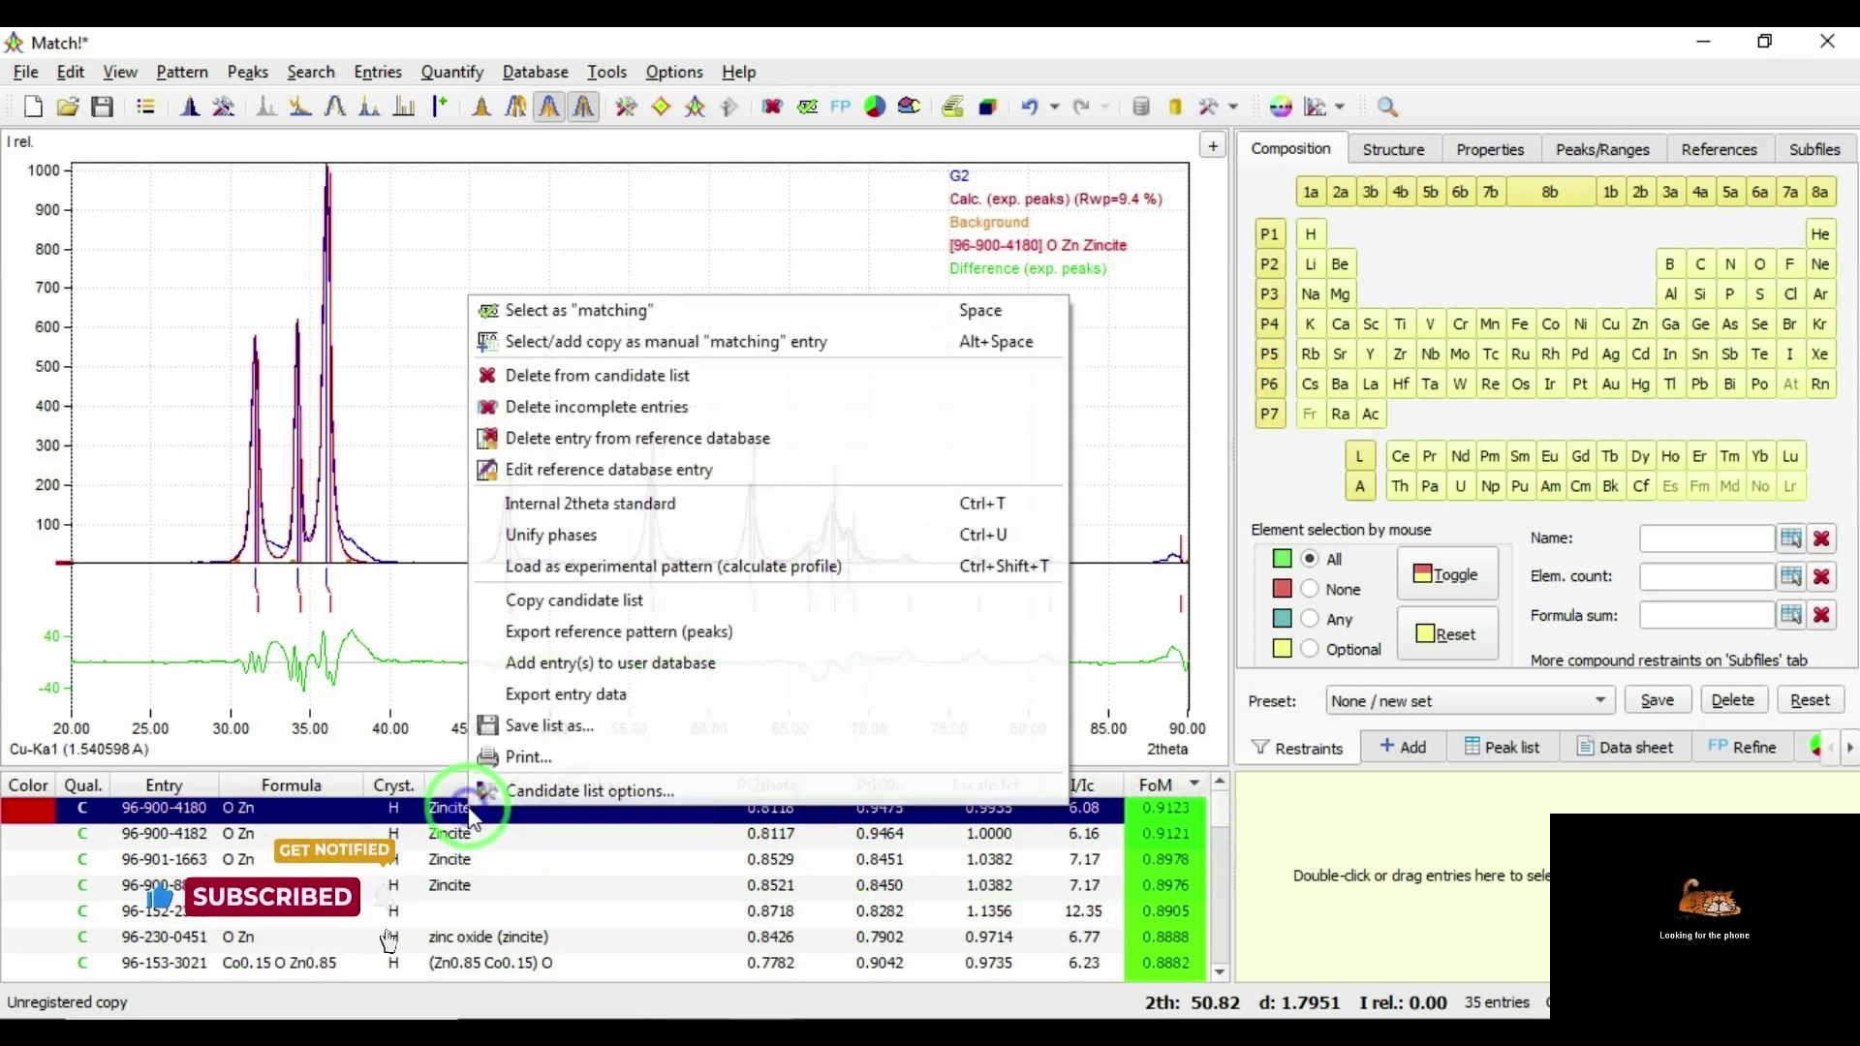
click(649, 312)
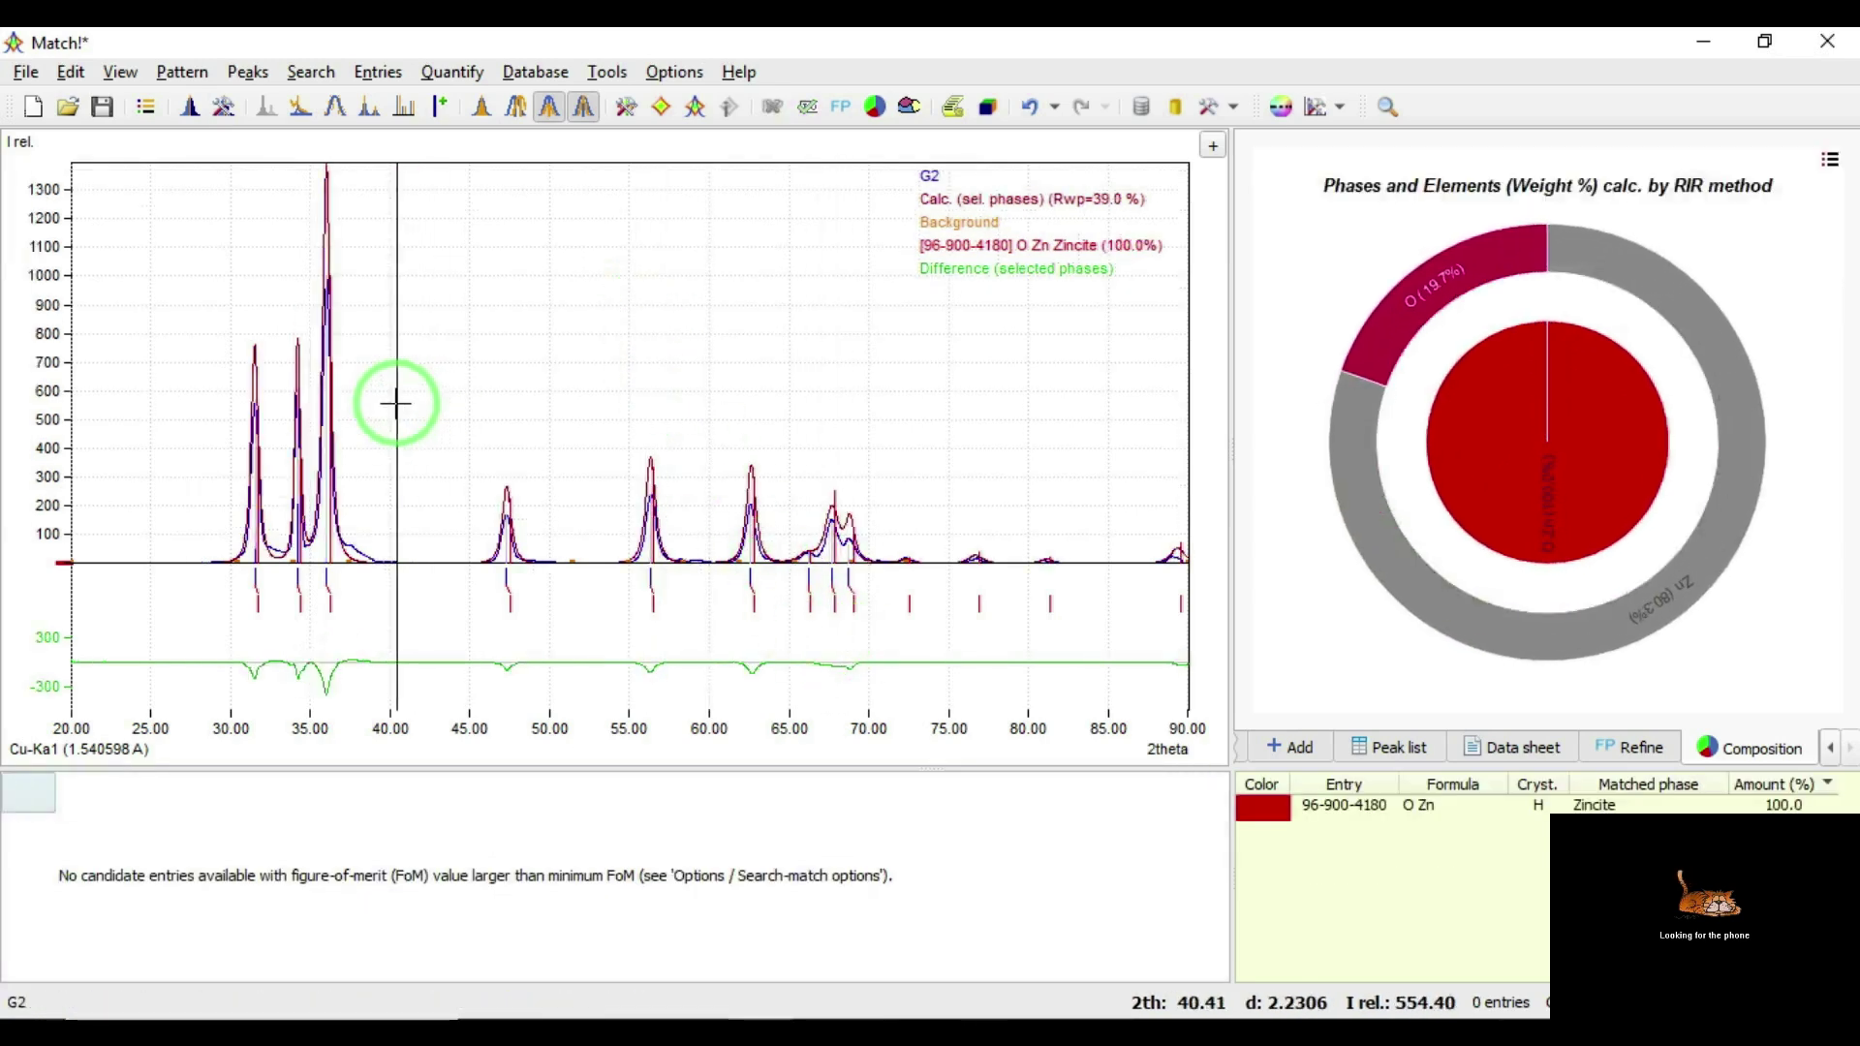
Examine the data sheet of the matched Zincite entry, including its crystallographic data, diffraction lines and elemental composition.
click(1272, 817)
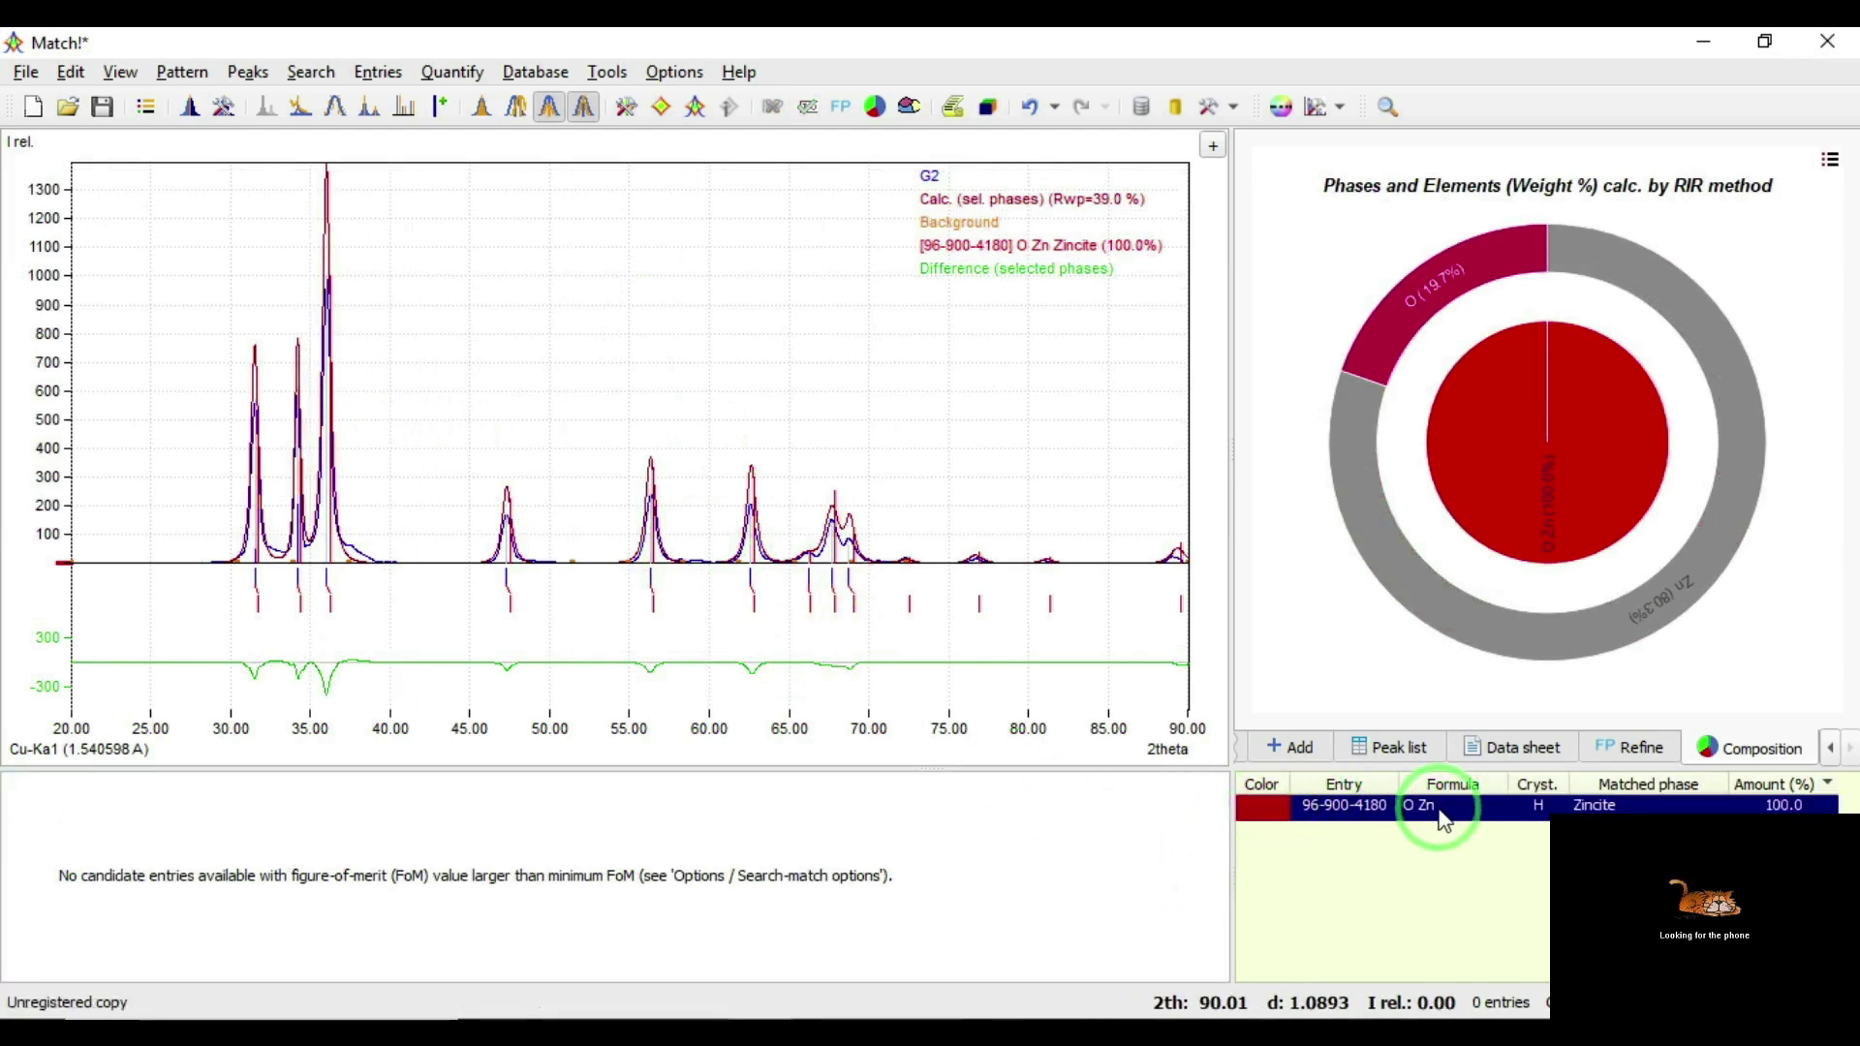
click(1499, 759)
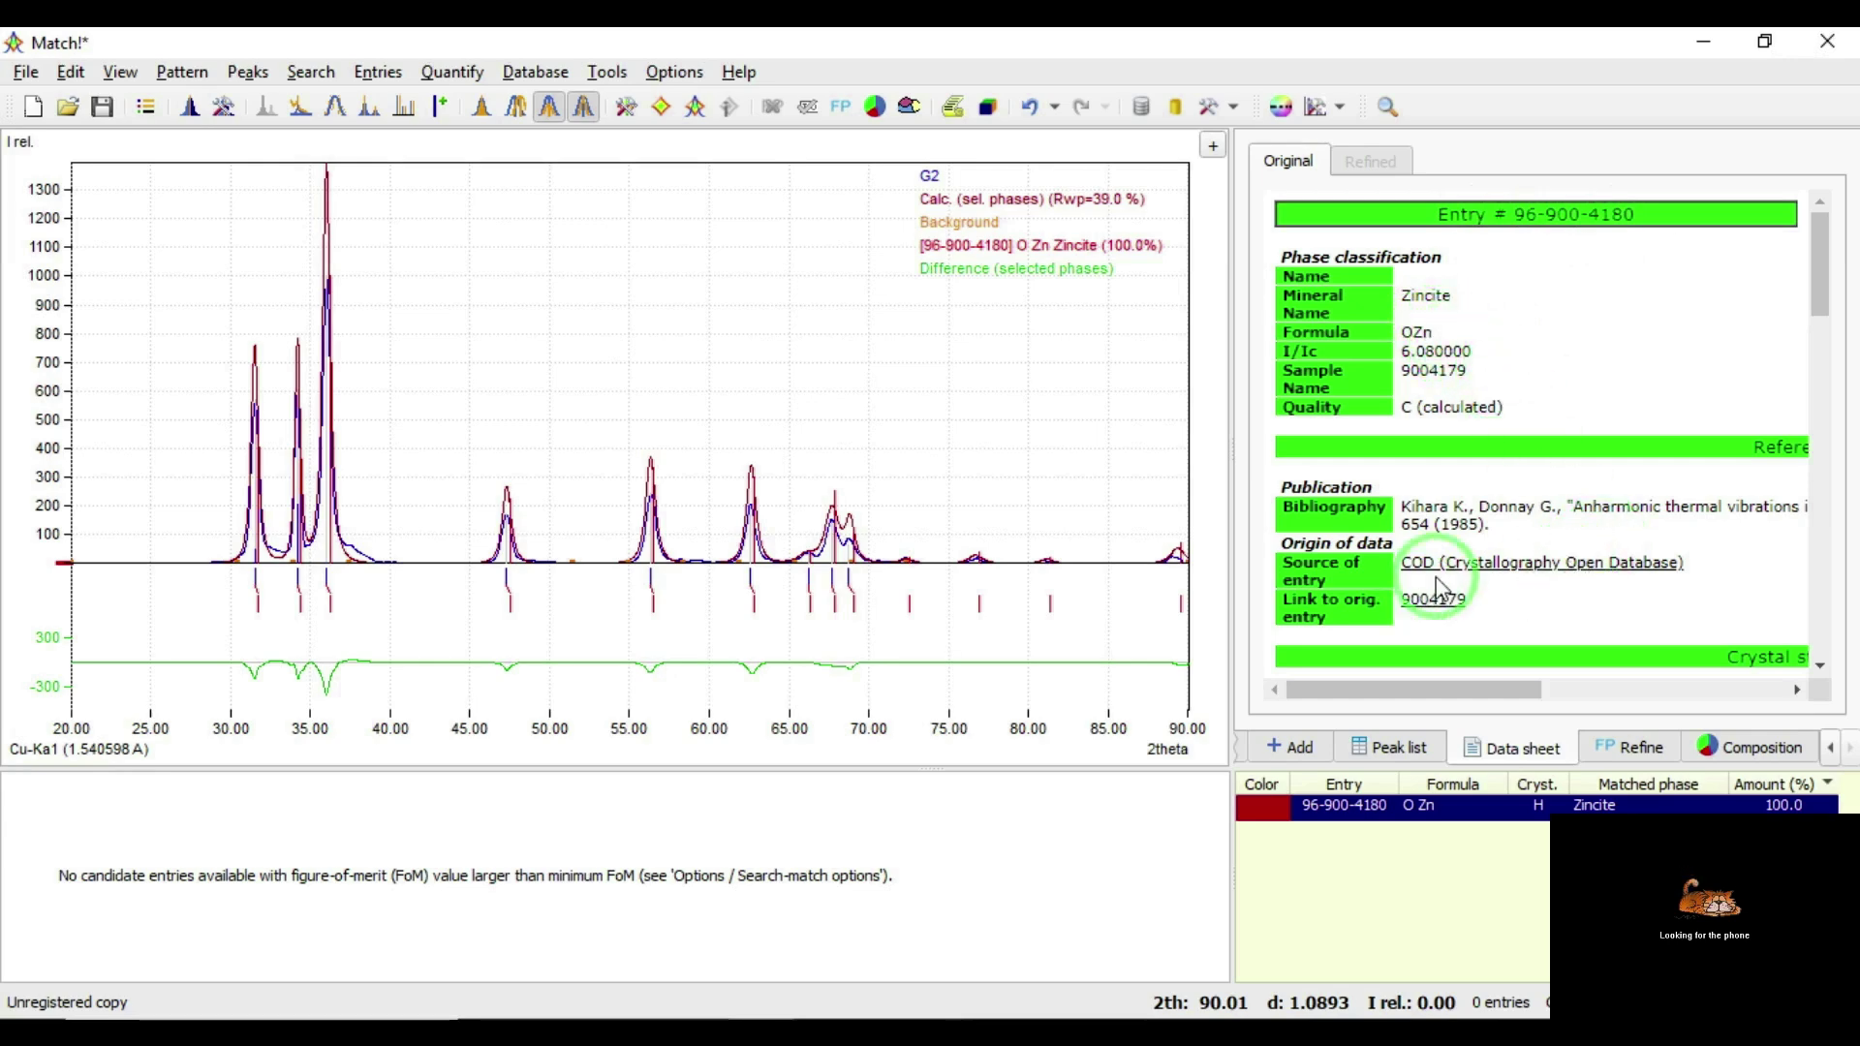
drag(1818, 300, 1817, 373)
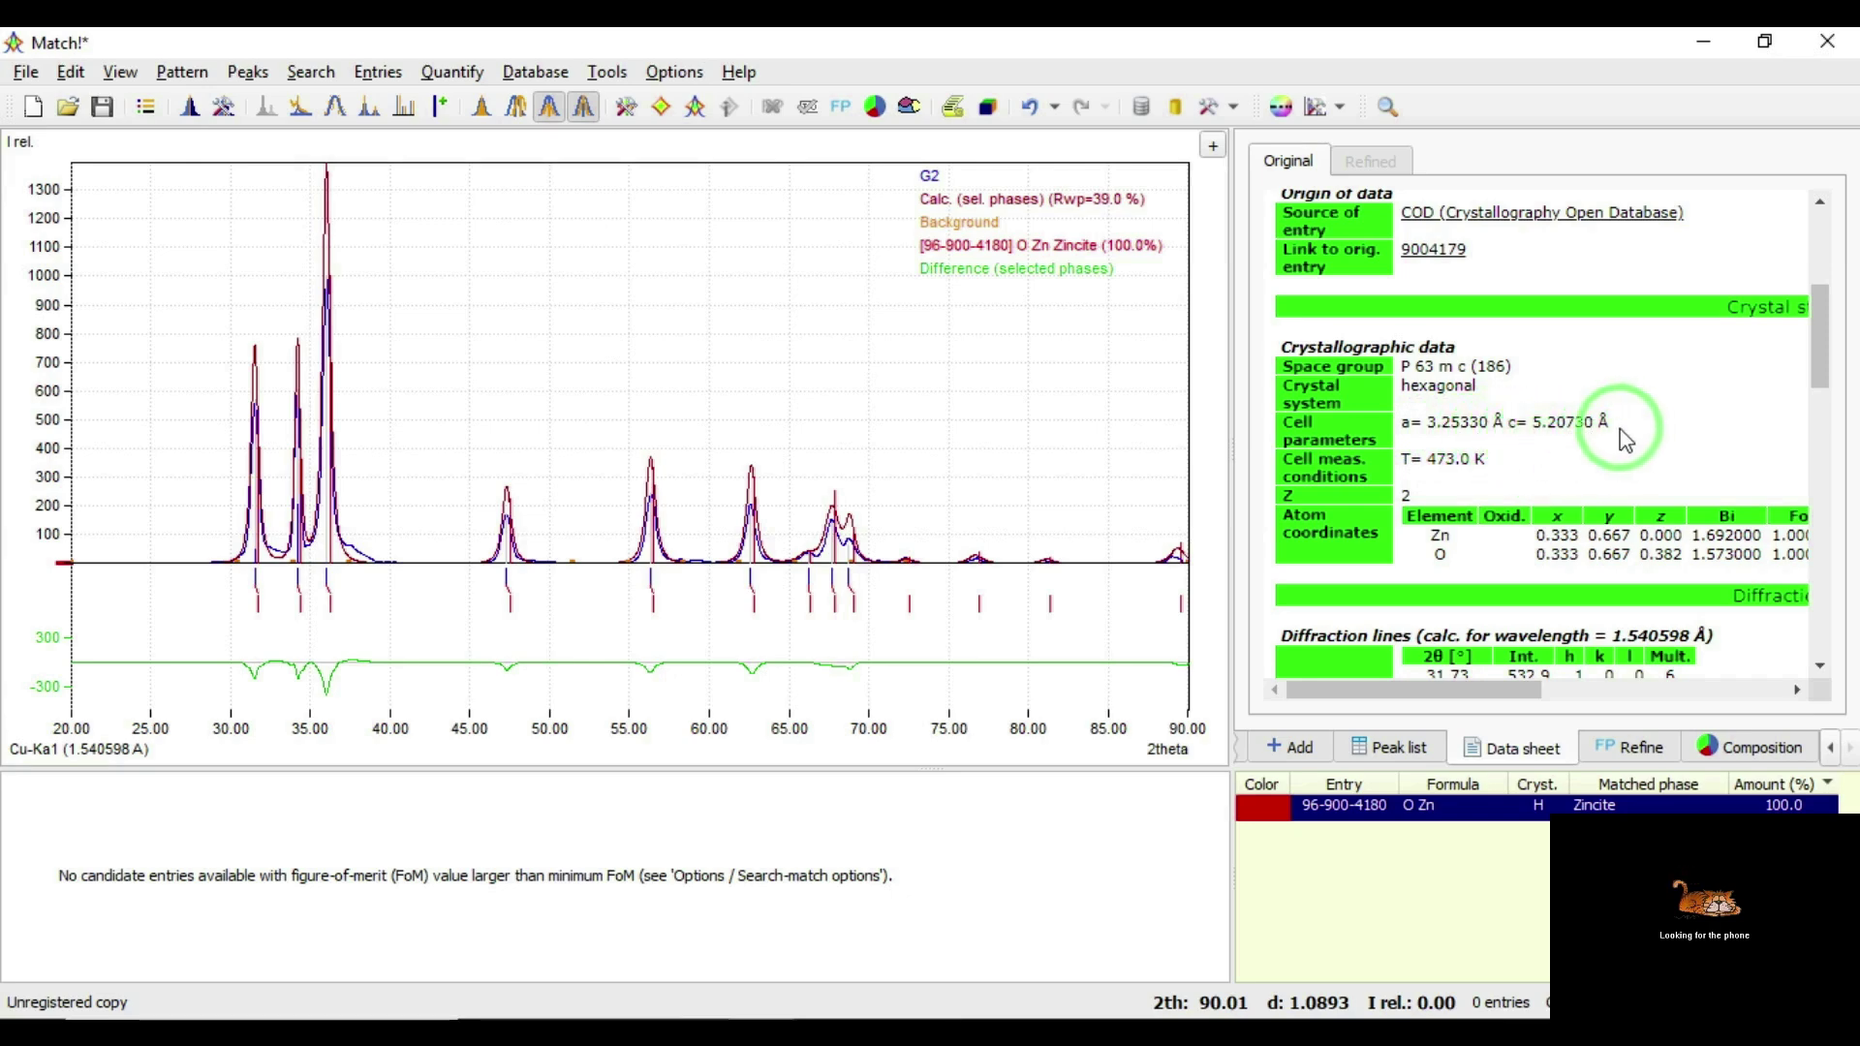
drag(1815, 383, 1808, 447)
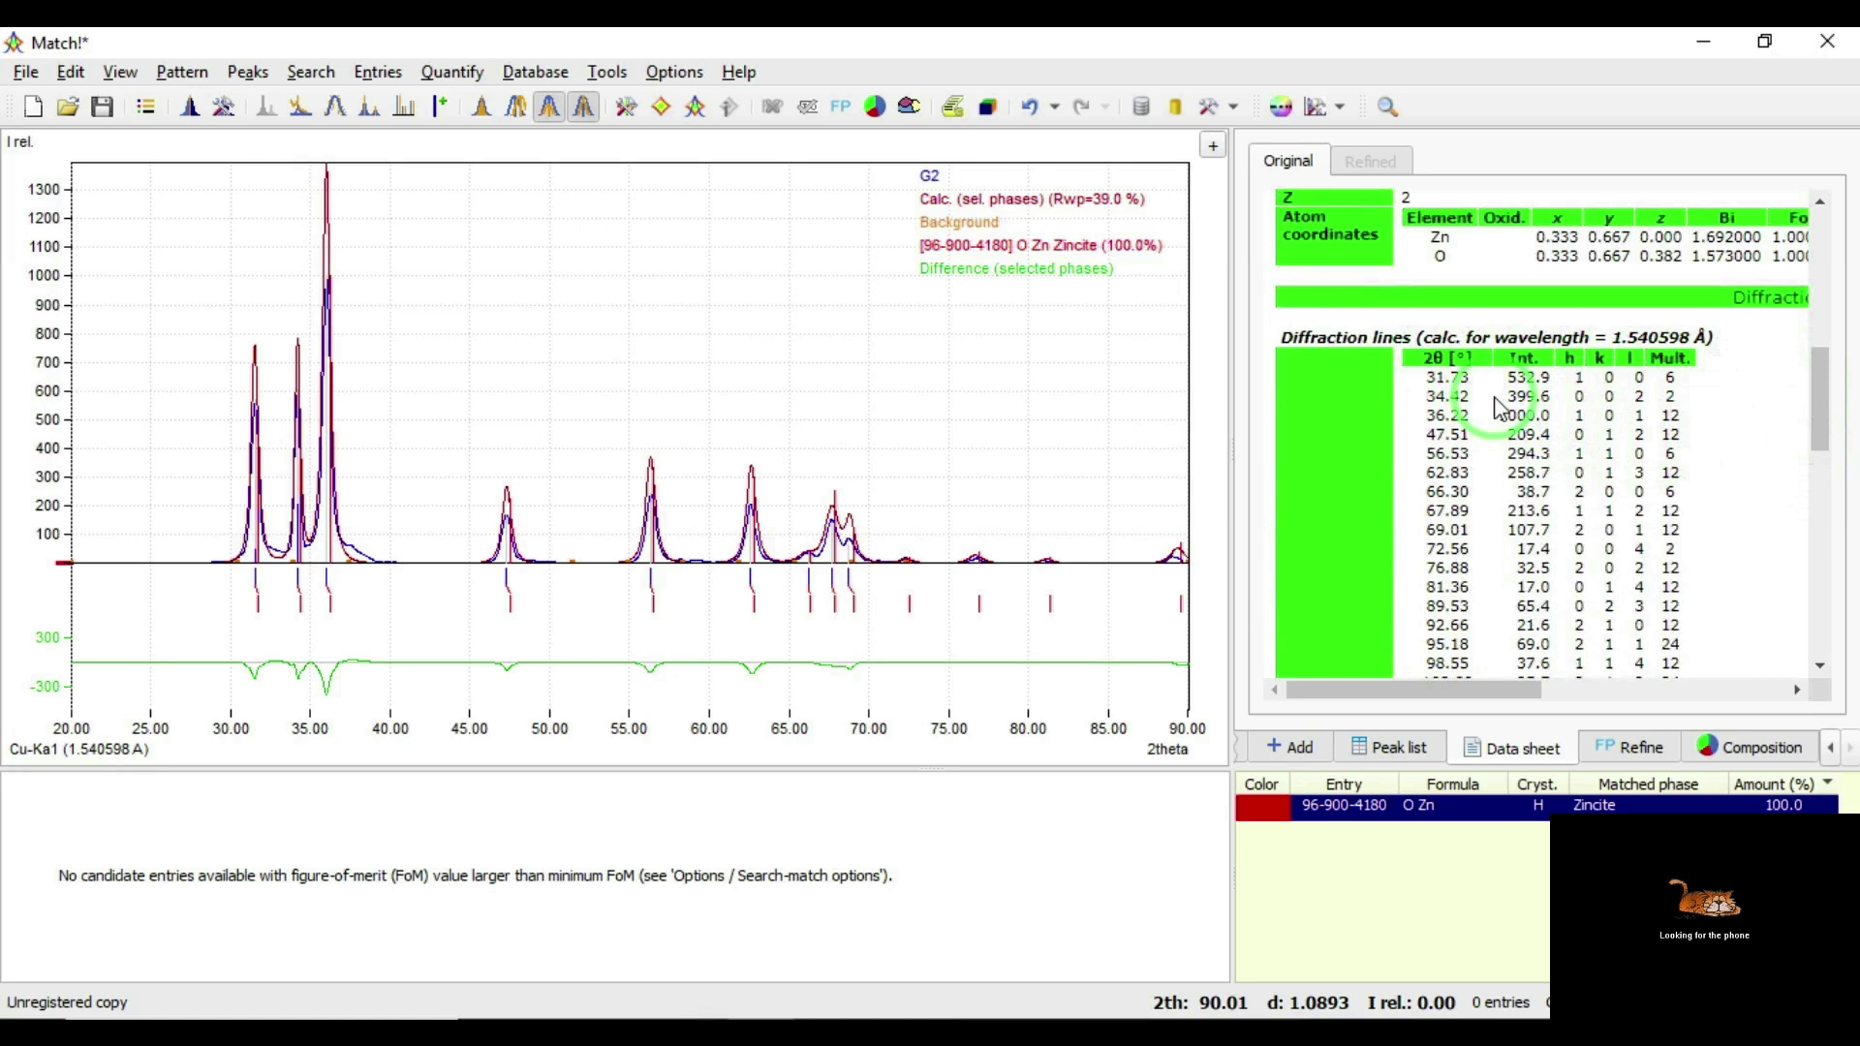
drag(1431, 375, 1439, 423)
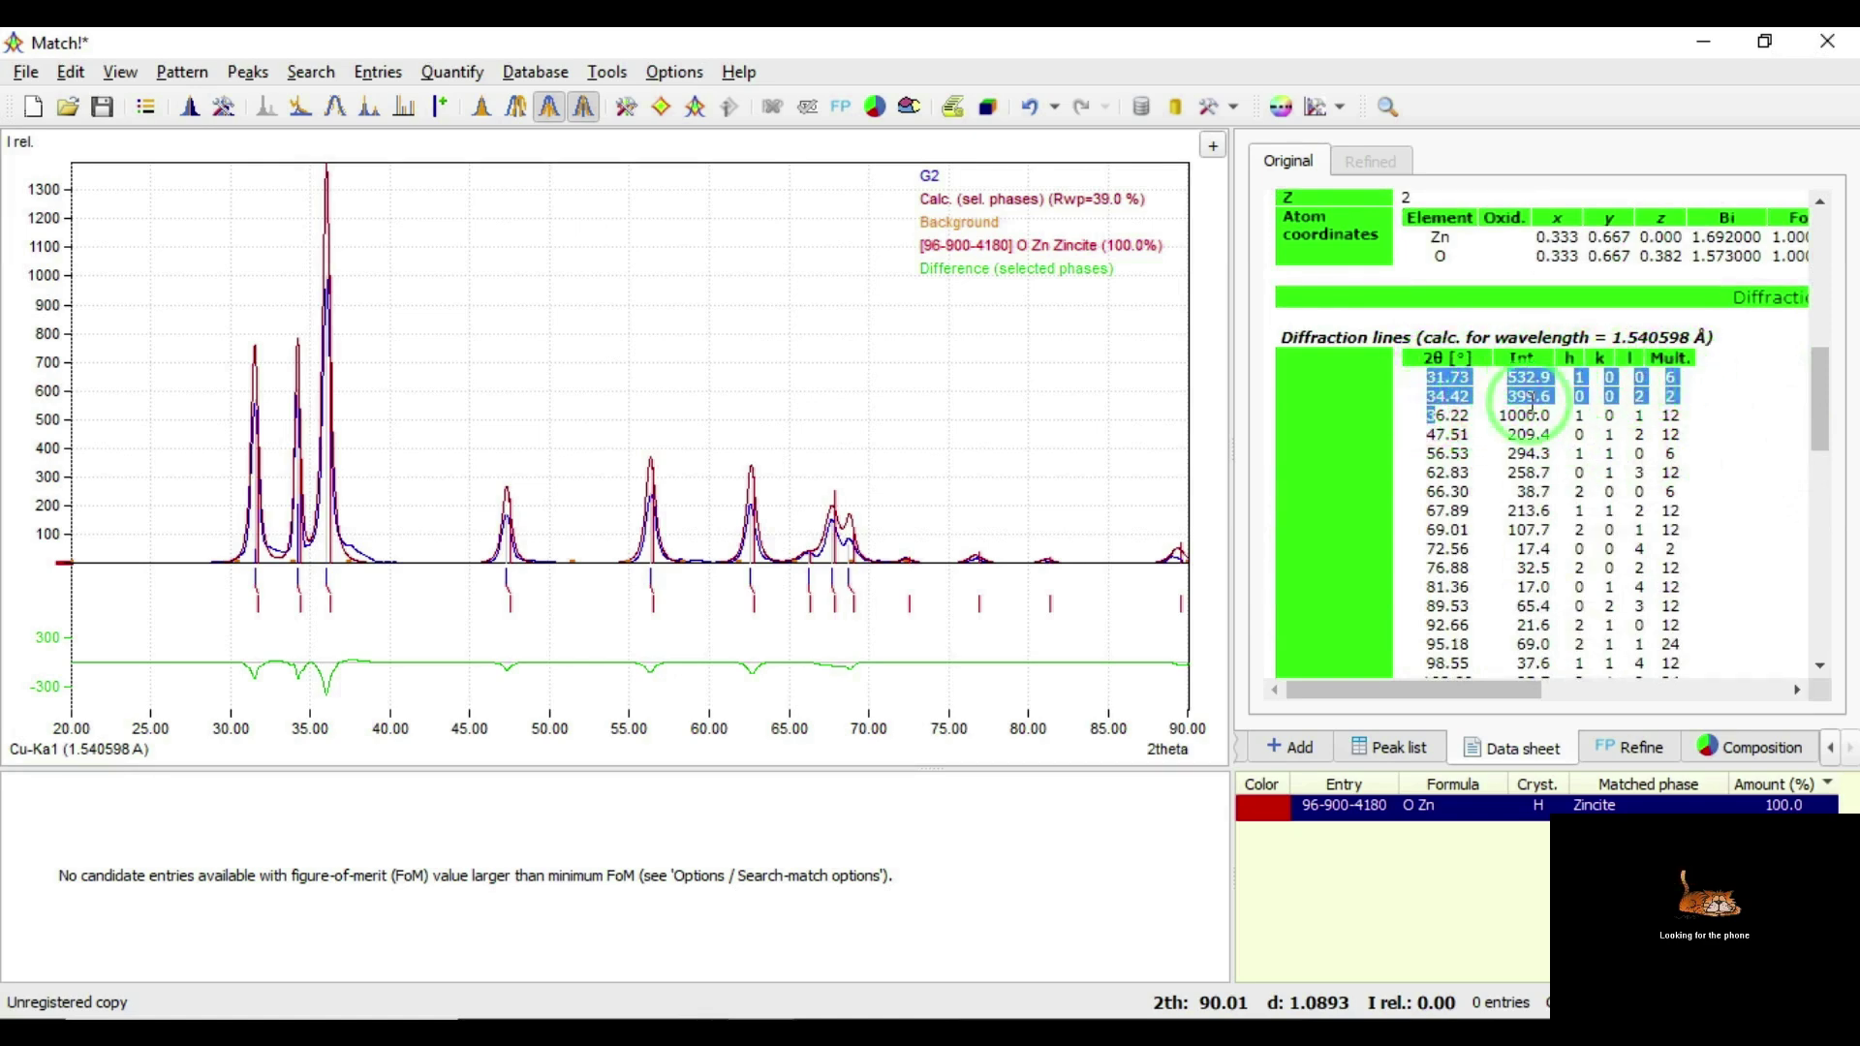
click(1594, 392)
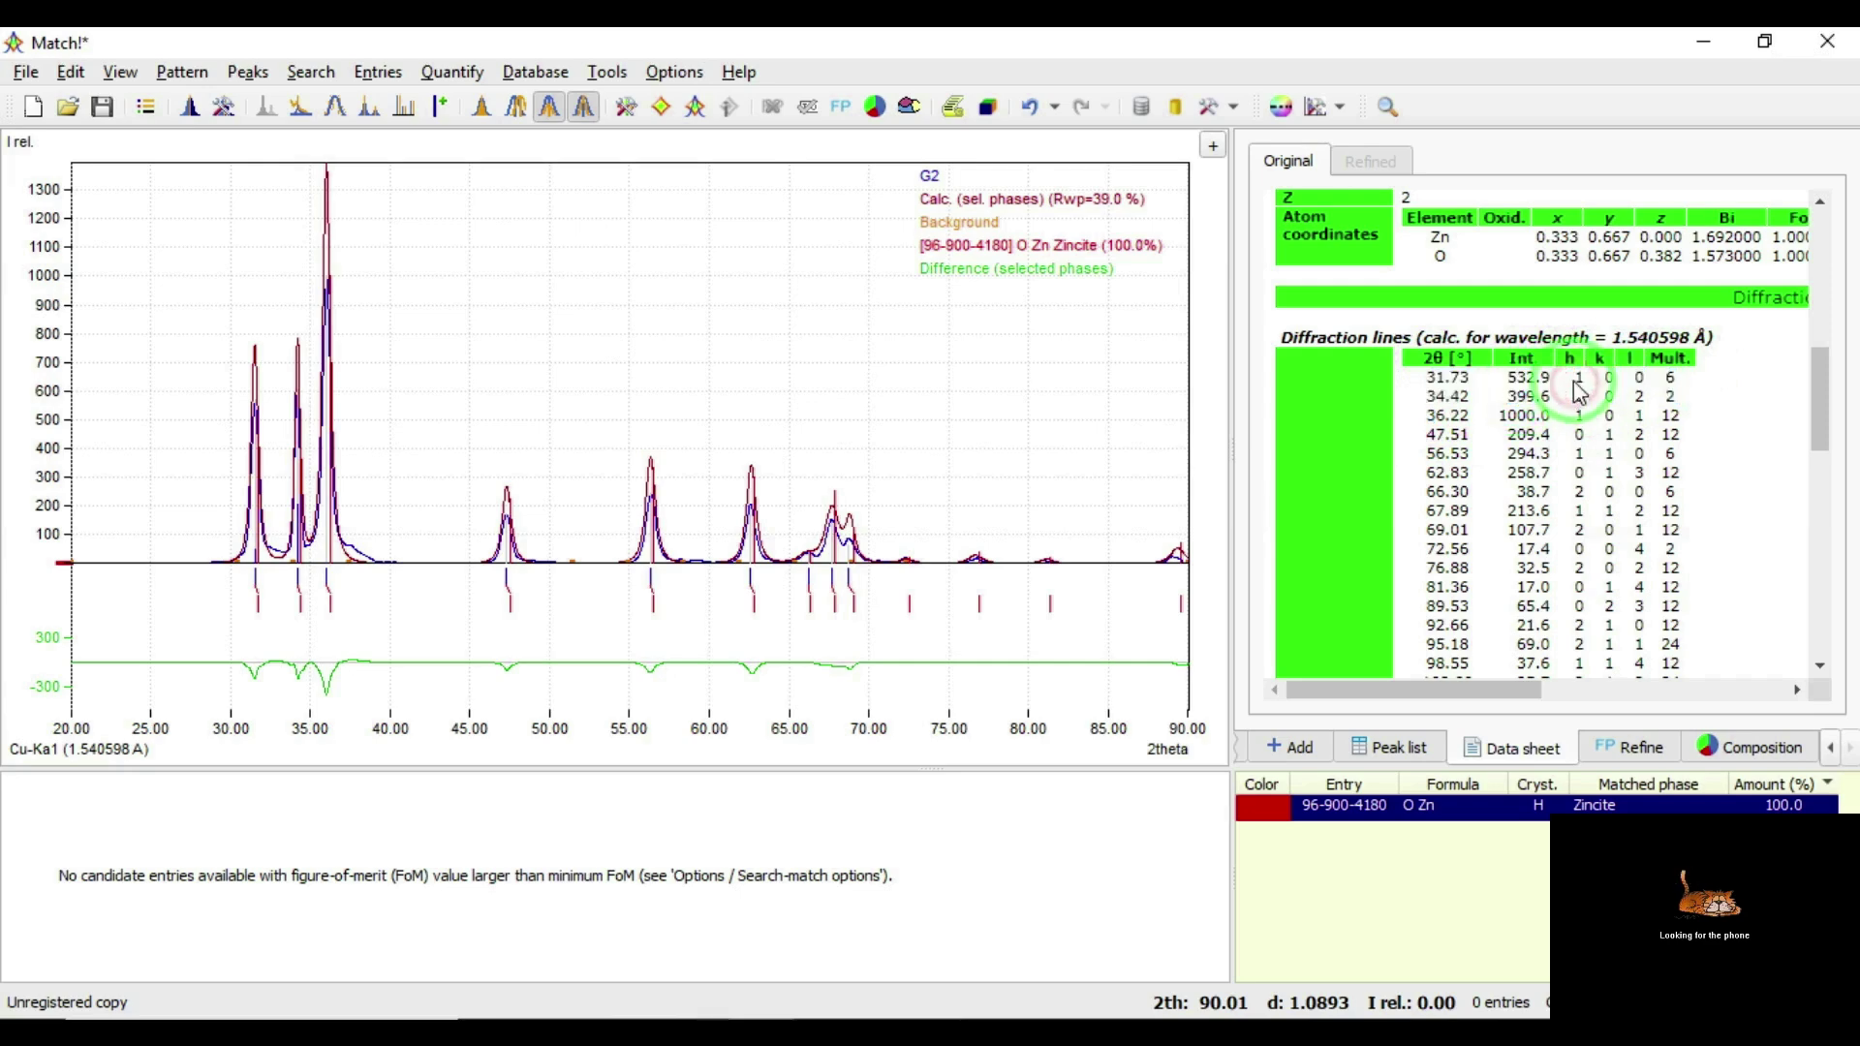
drag(1817, 426, 1820, 254)
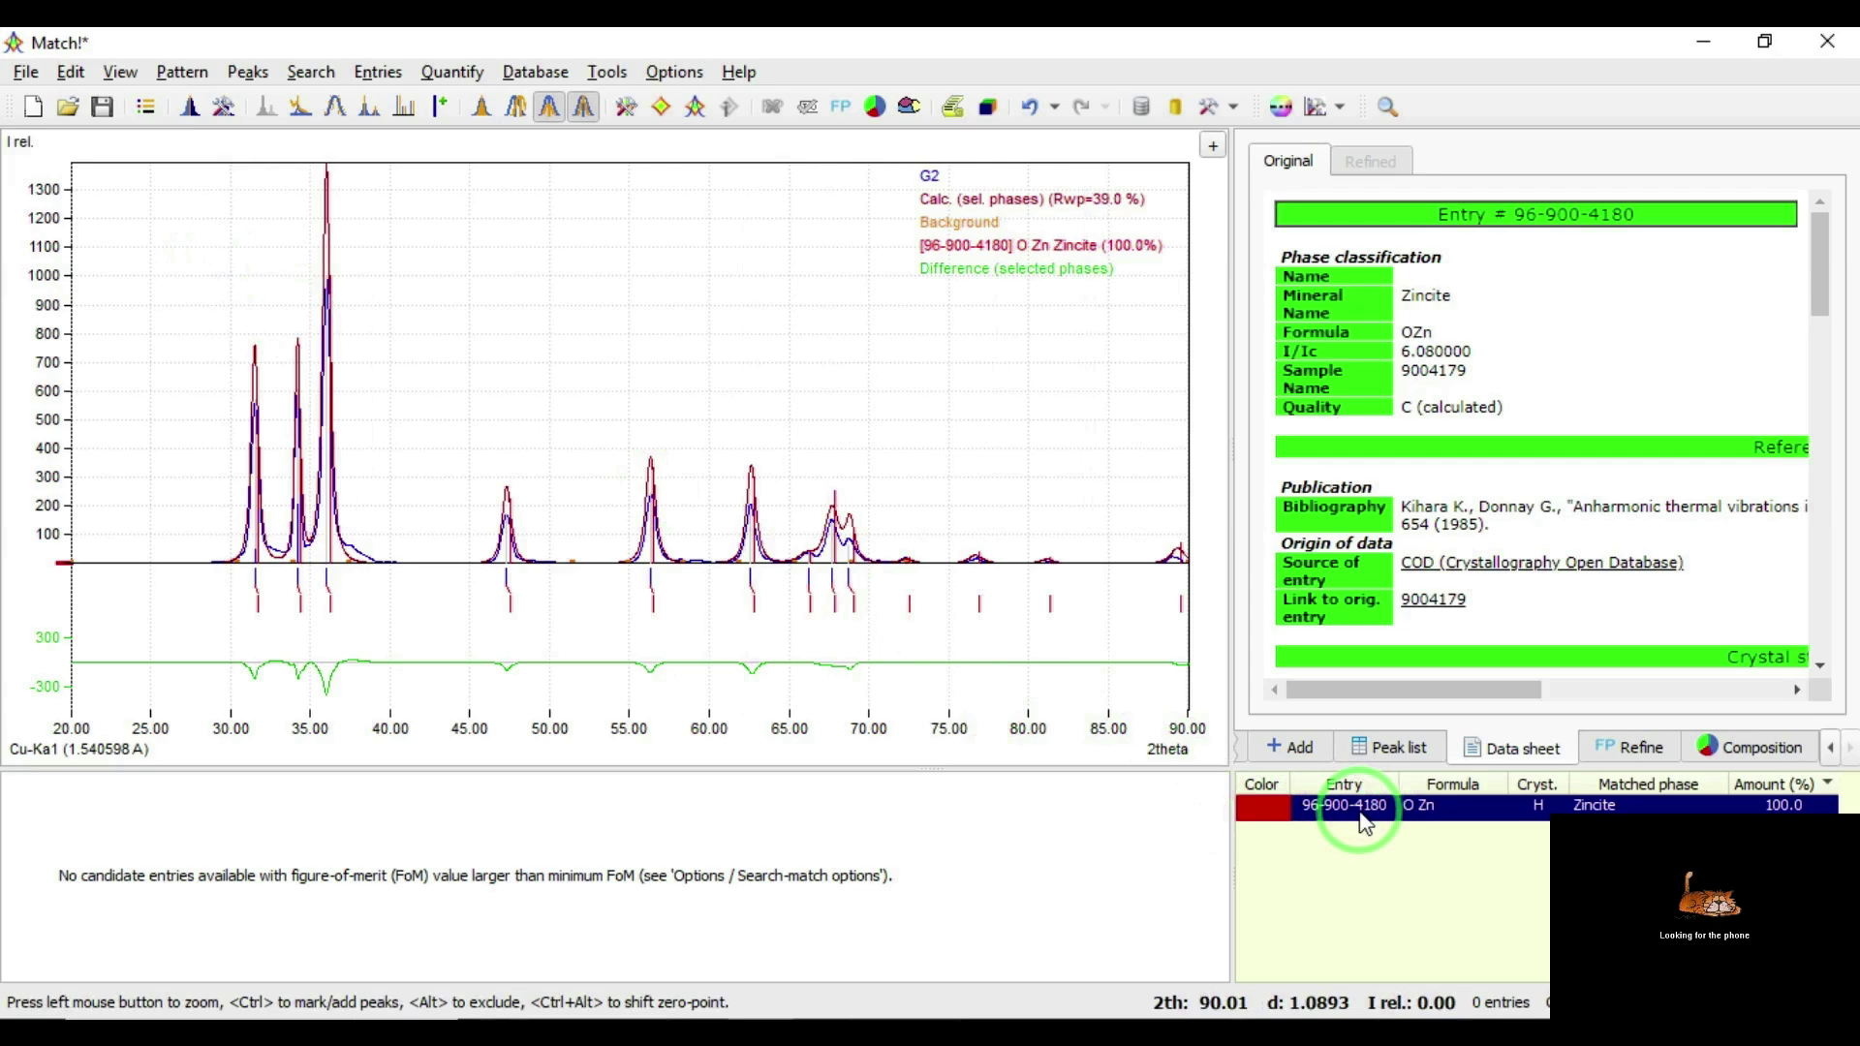
mouse_move(1363, 822)
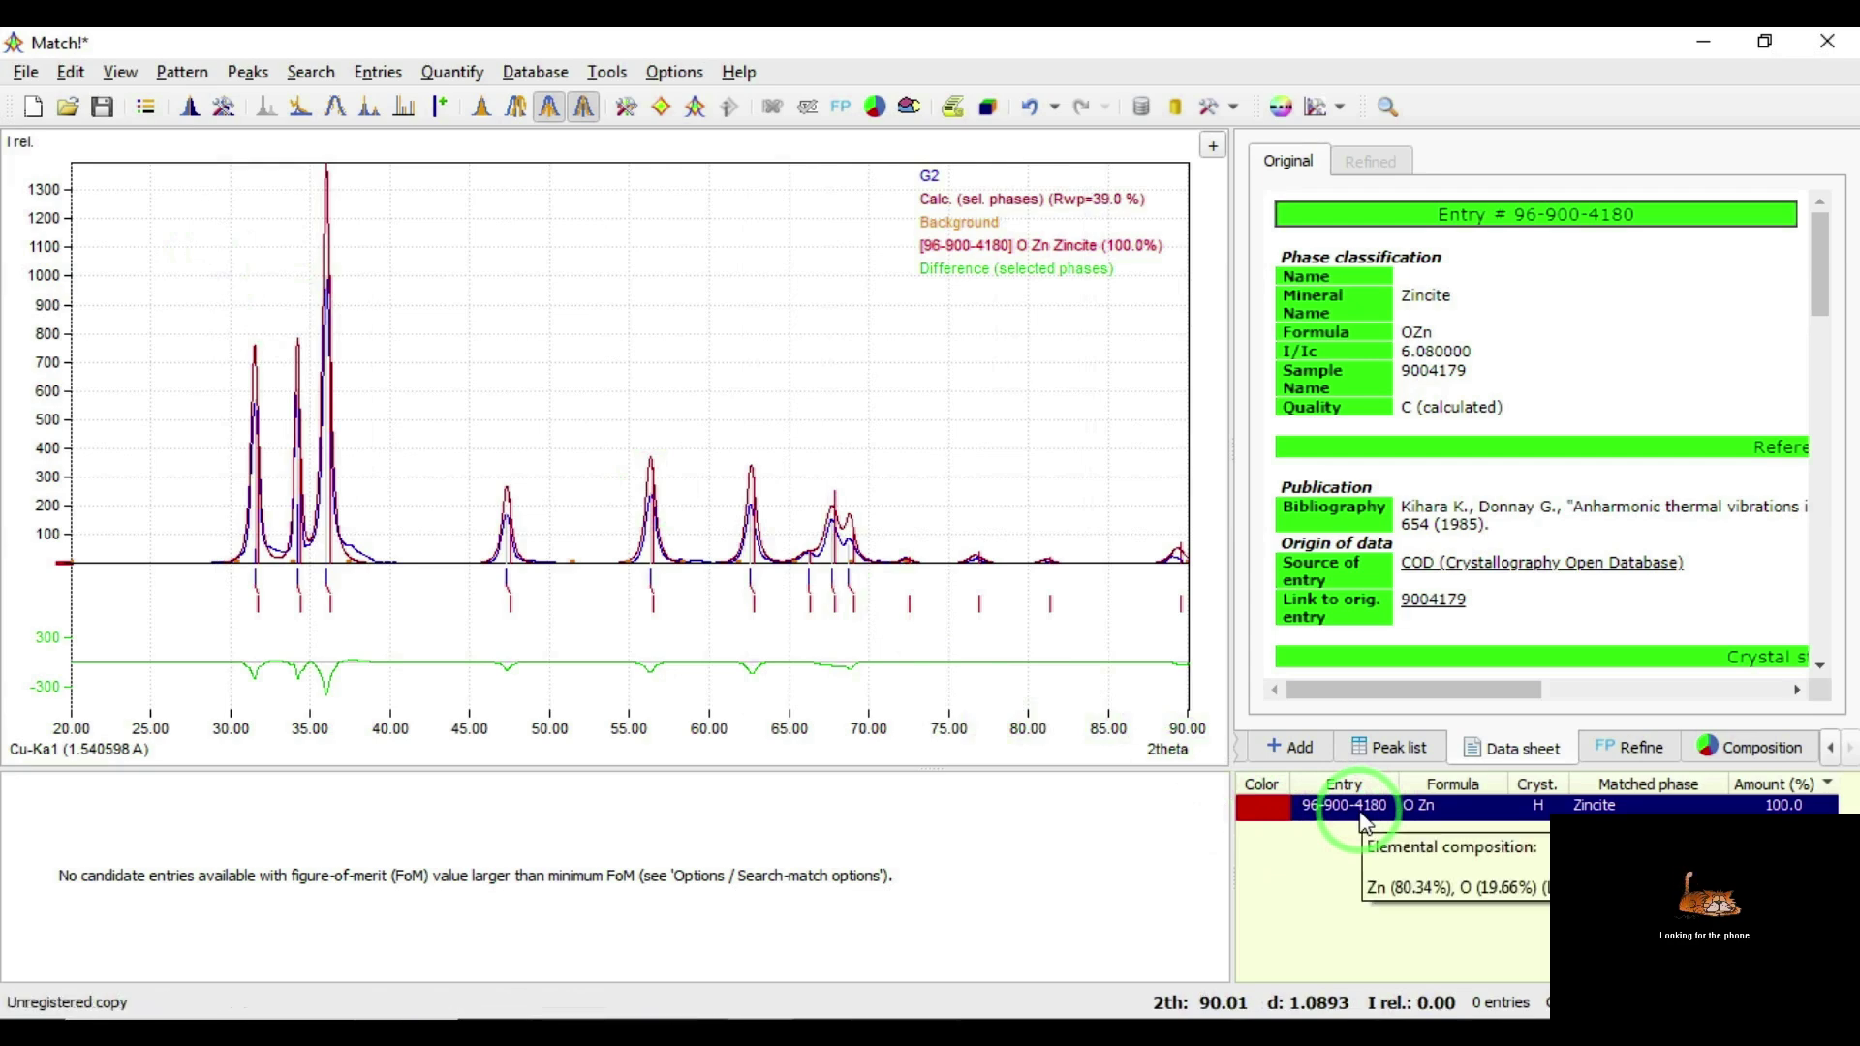
Run a FullProf Rietveld refinement of the Zincite phase with only the unit cell parameters refined.
click(841, 107)
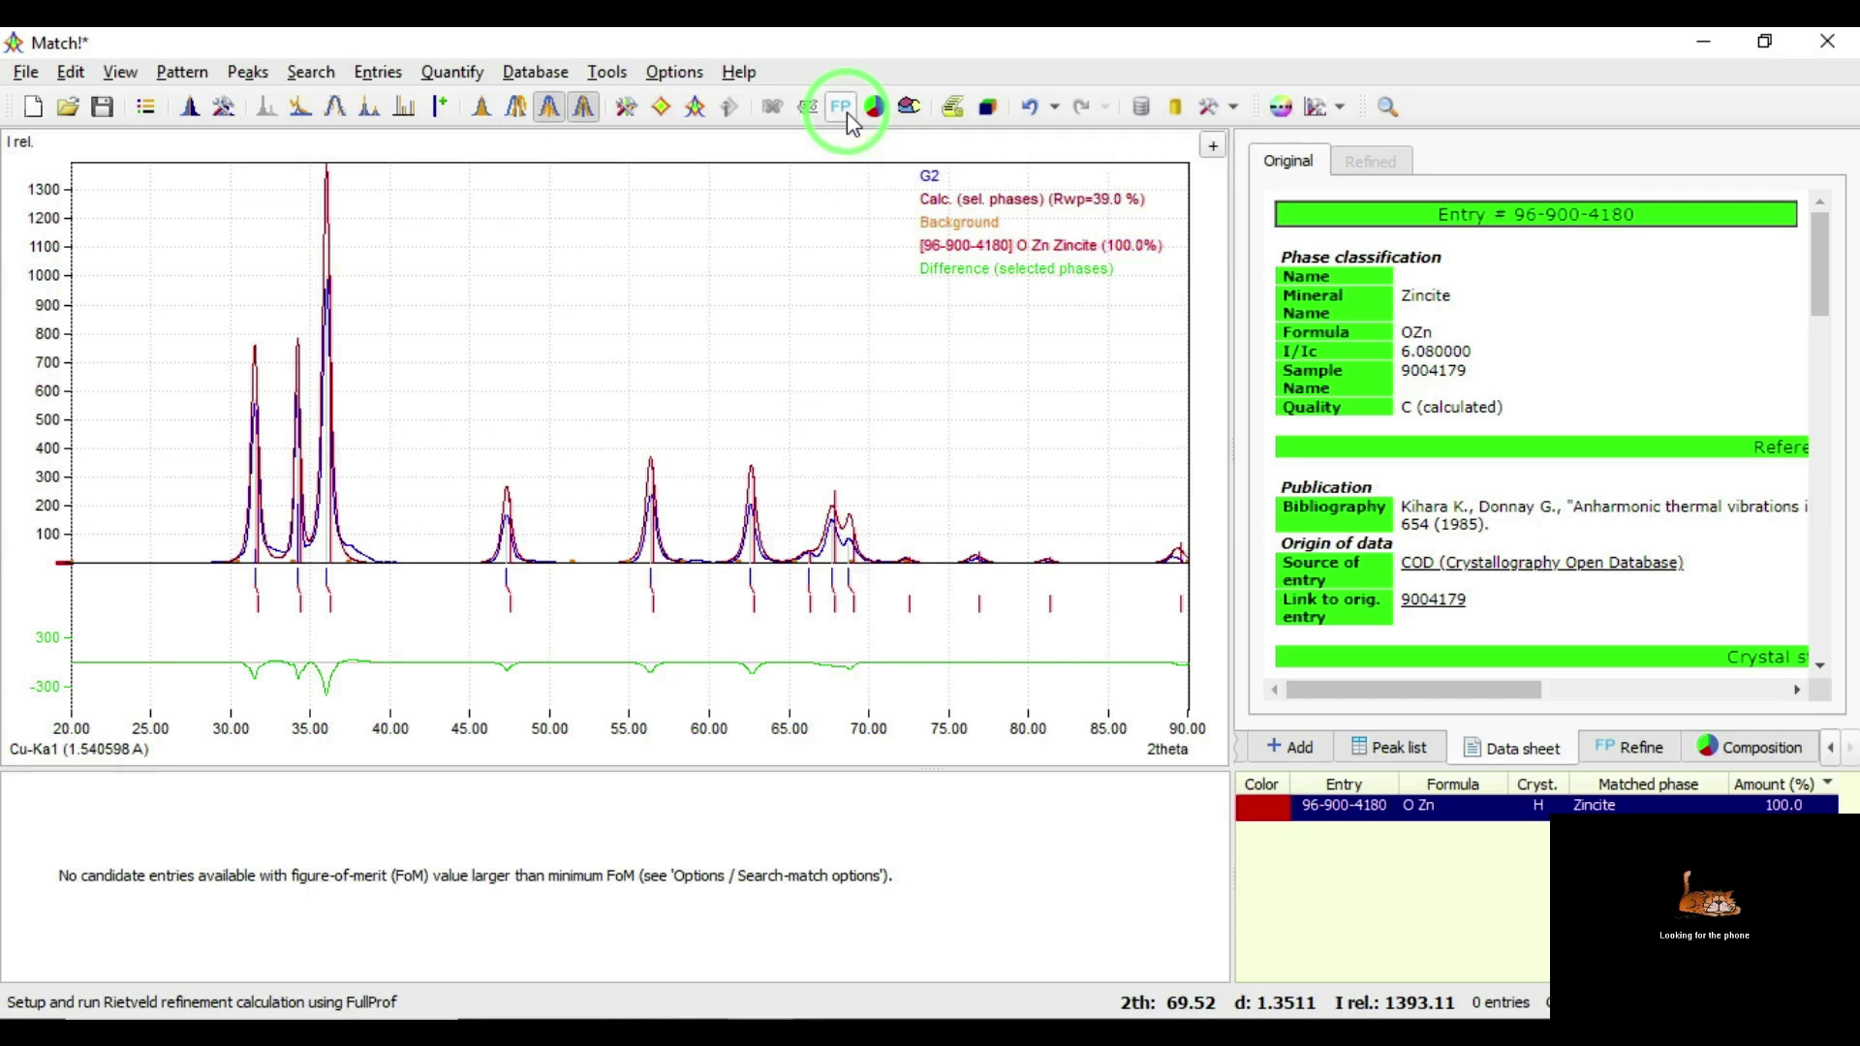
click(847, 114)
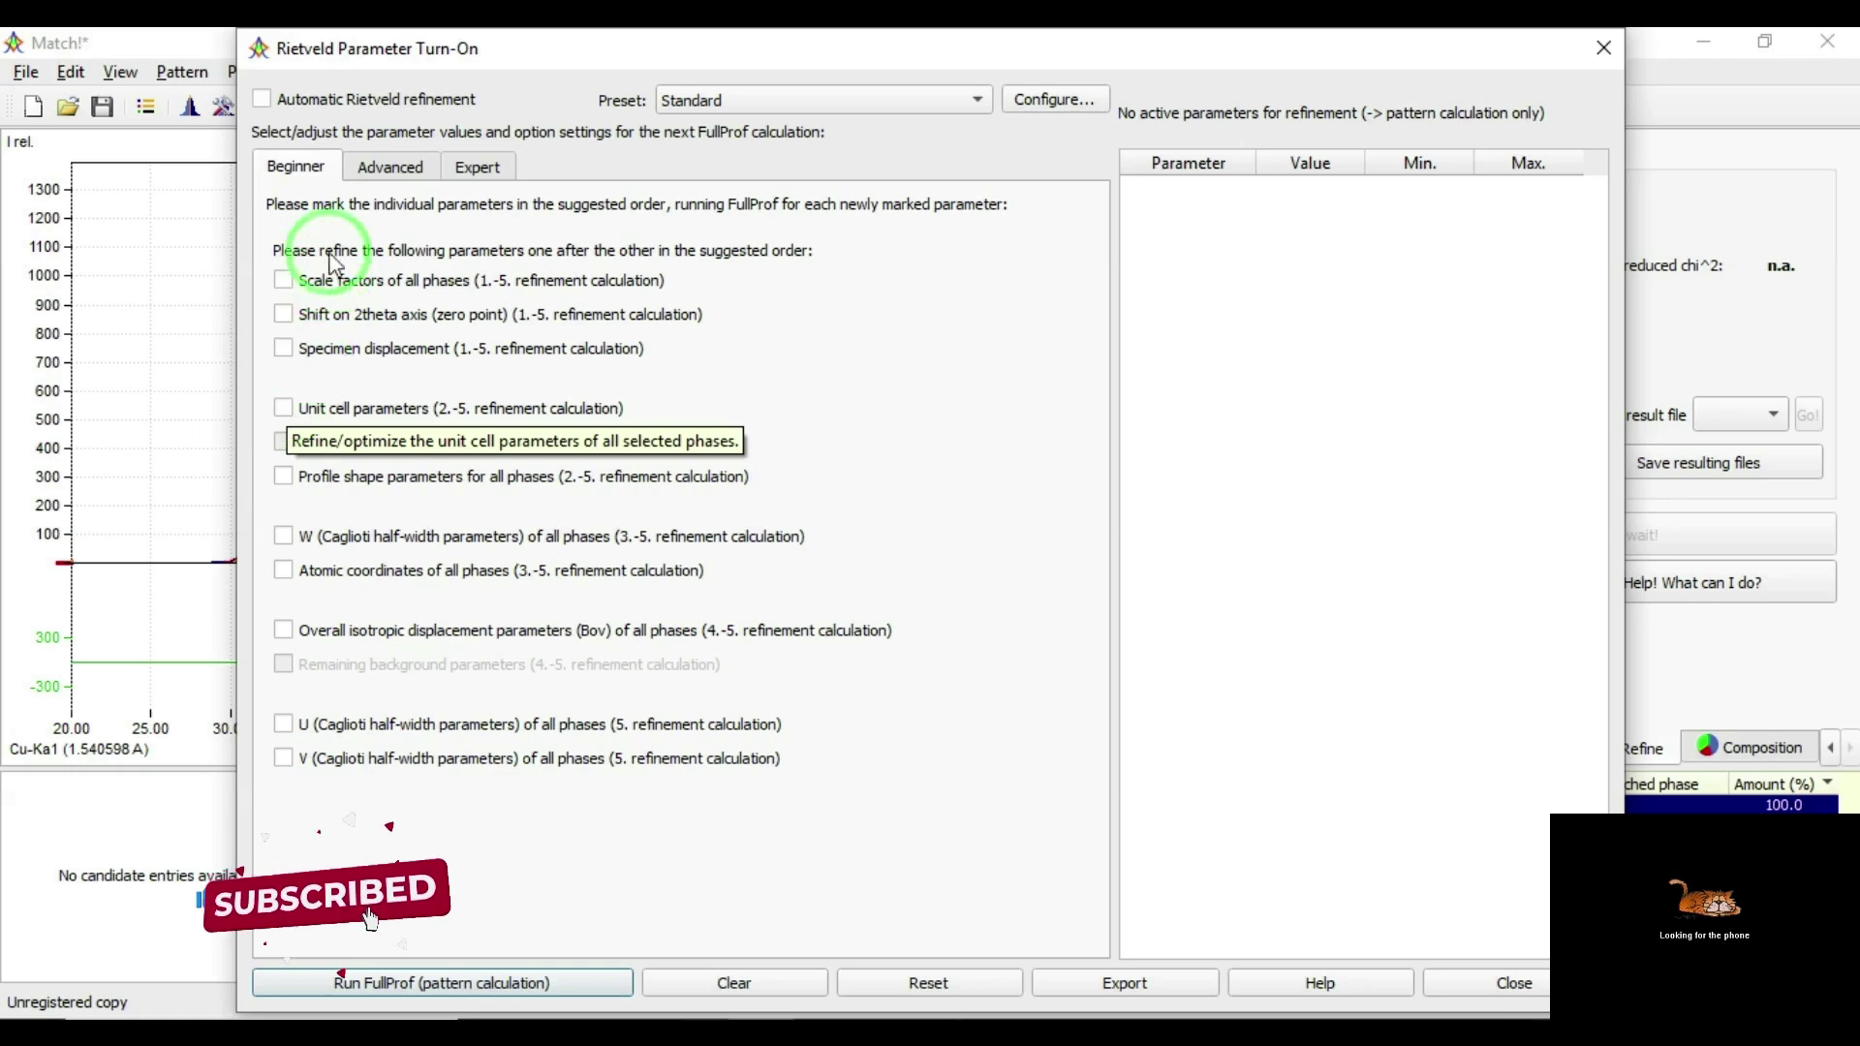
click(282, 409)
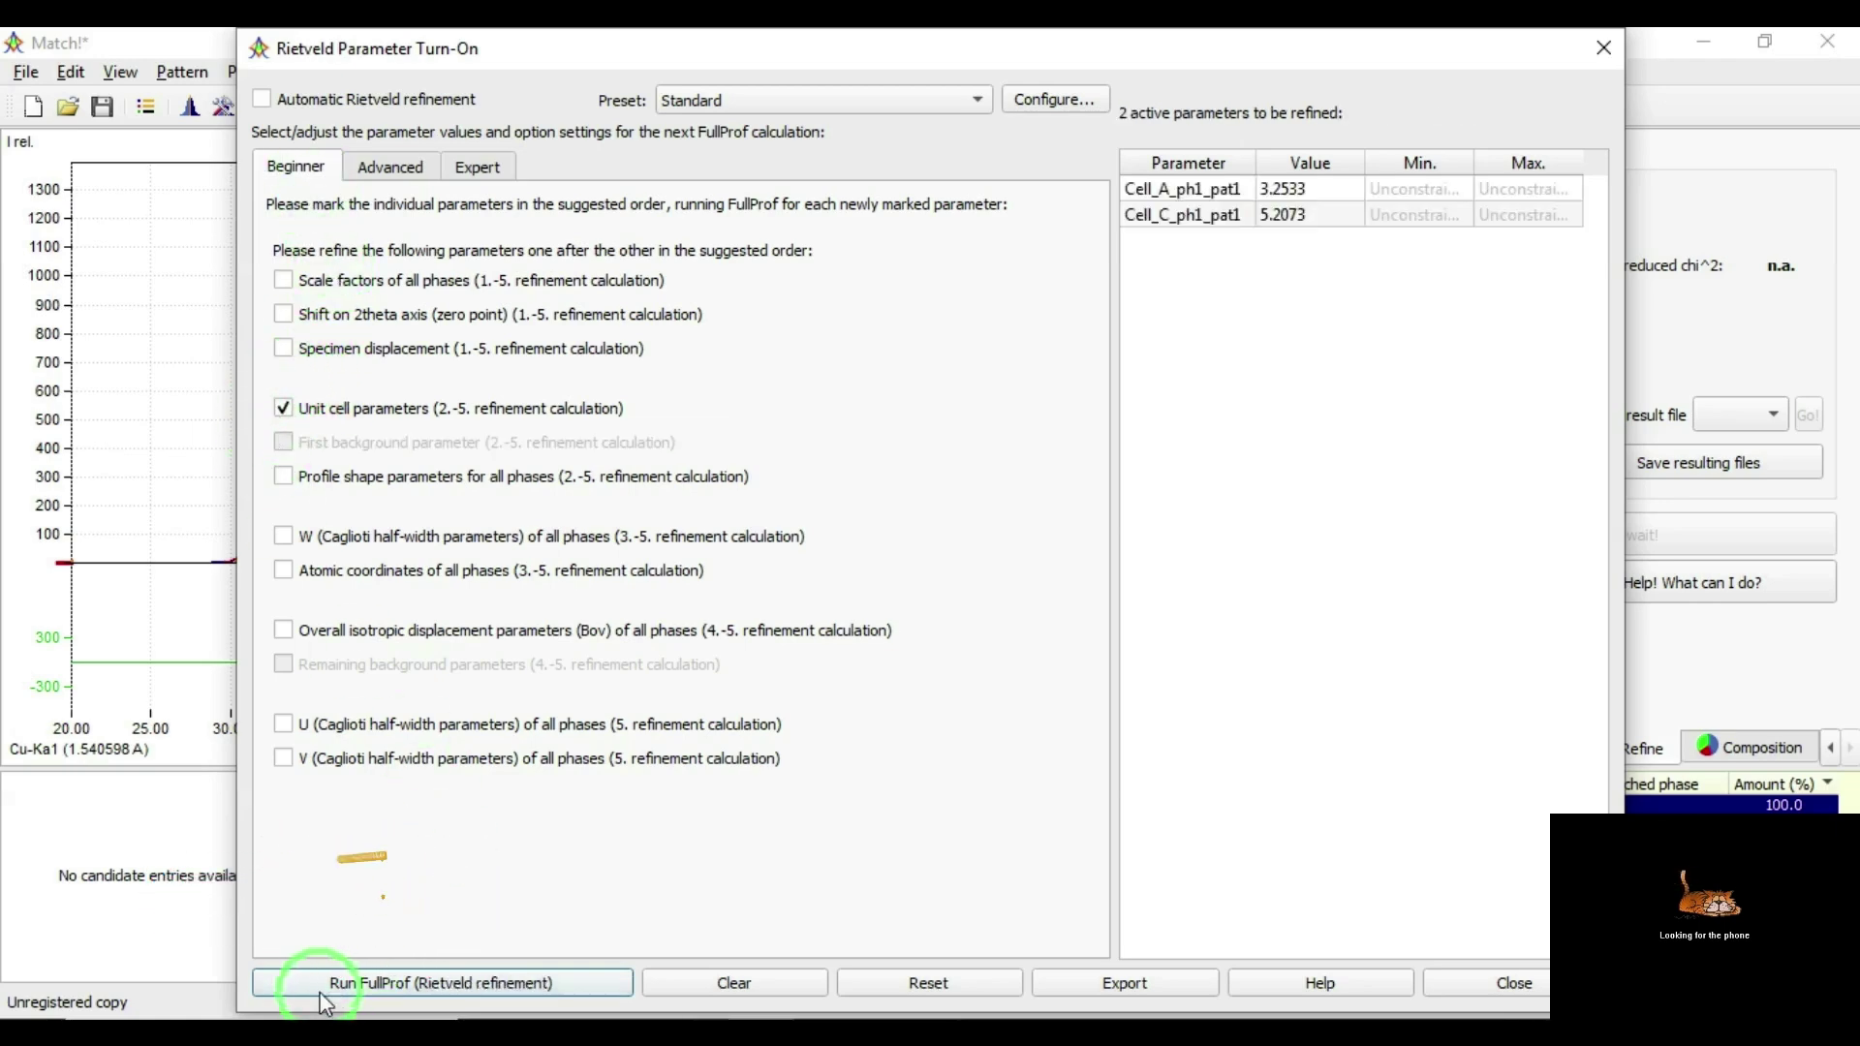
click(360, 983)
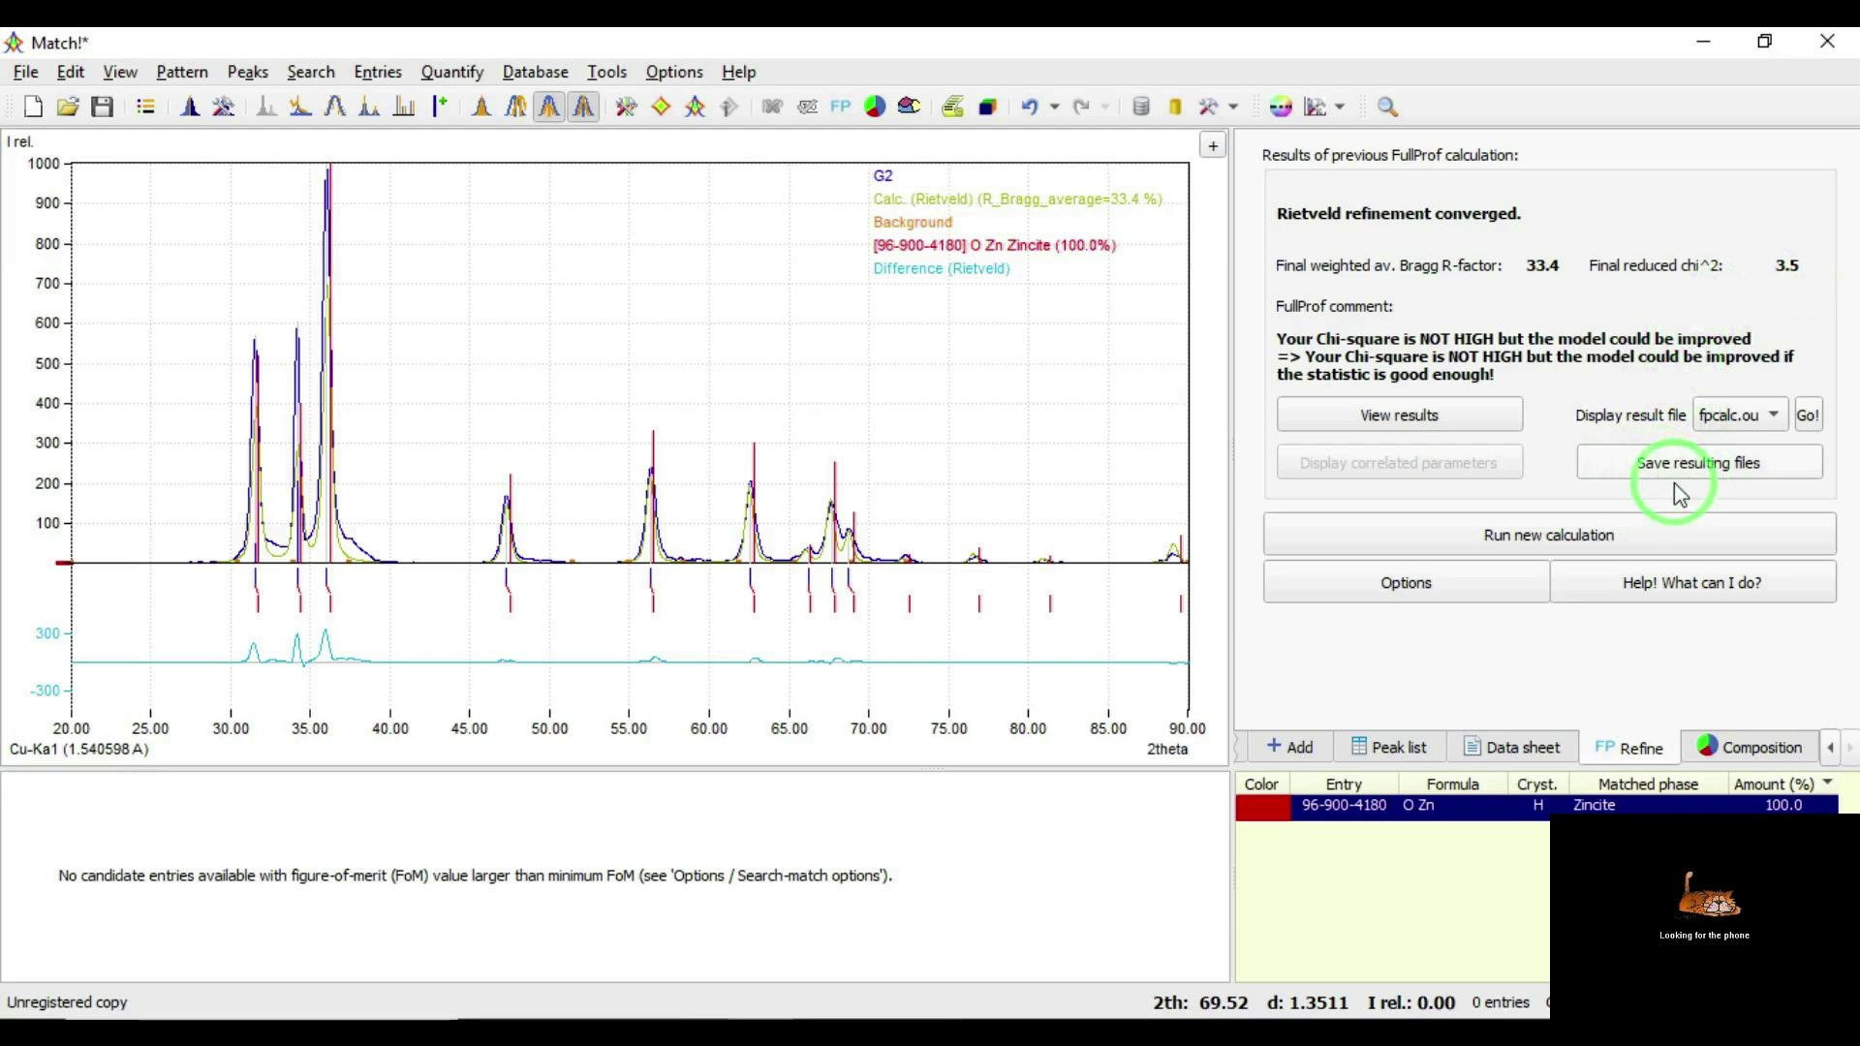
Save the FullProf refinement result files into the XRD folder on the Desktop.
click(1613, 475)
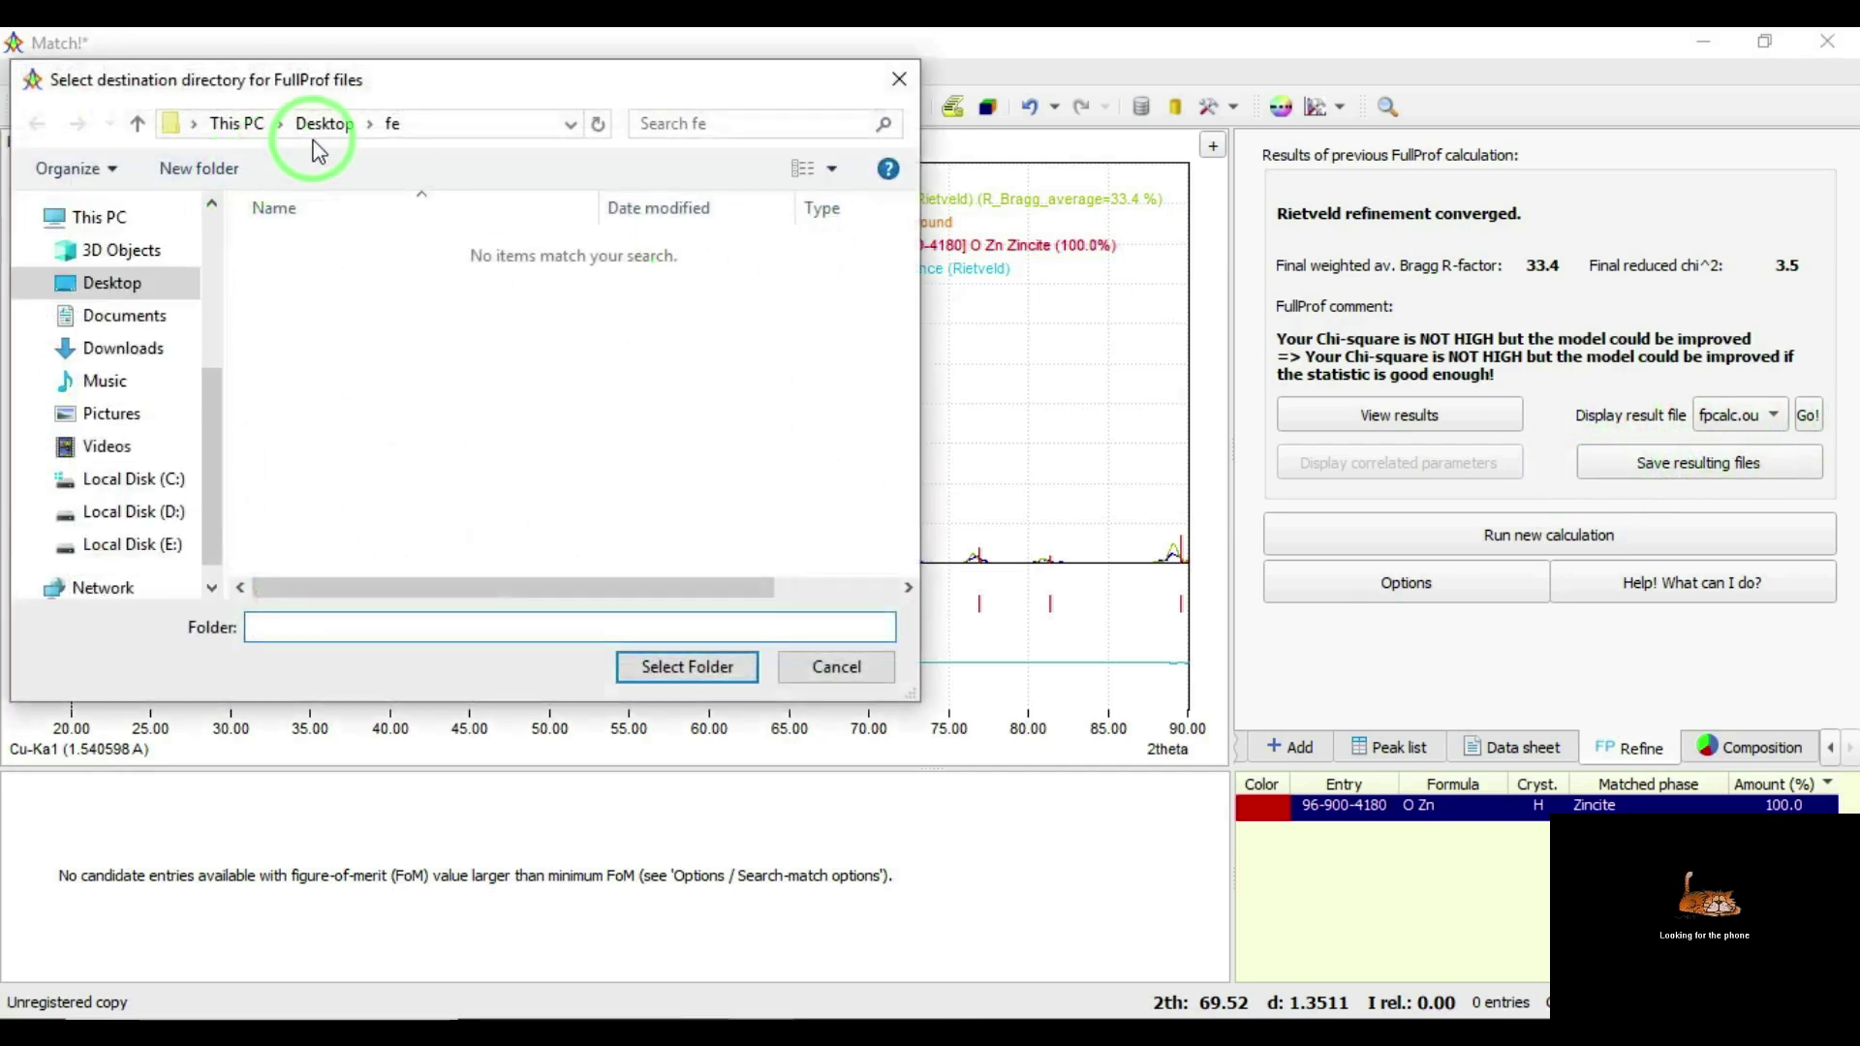
click(321, 125)
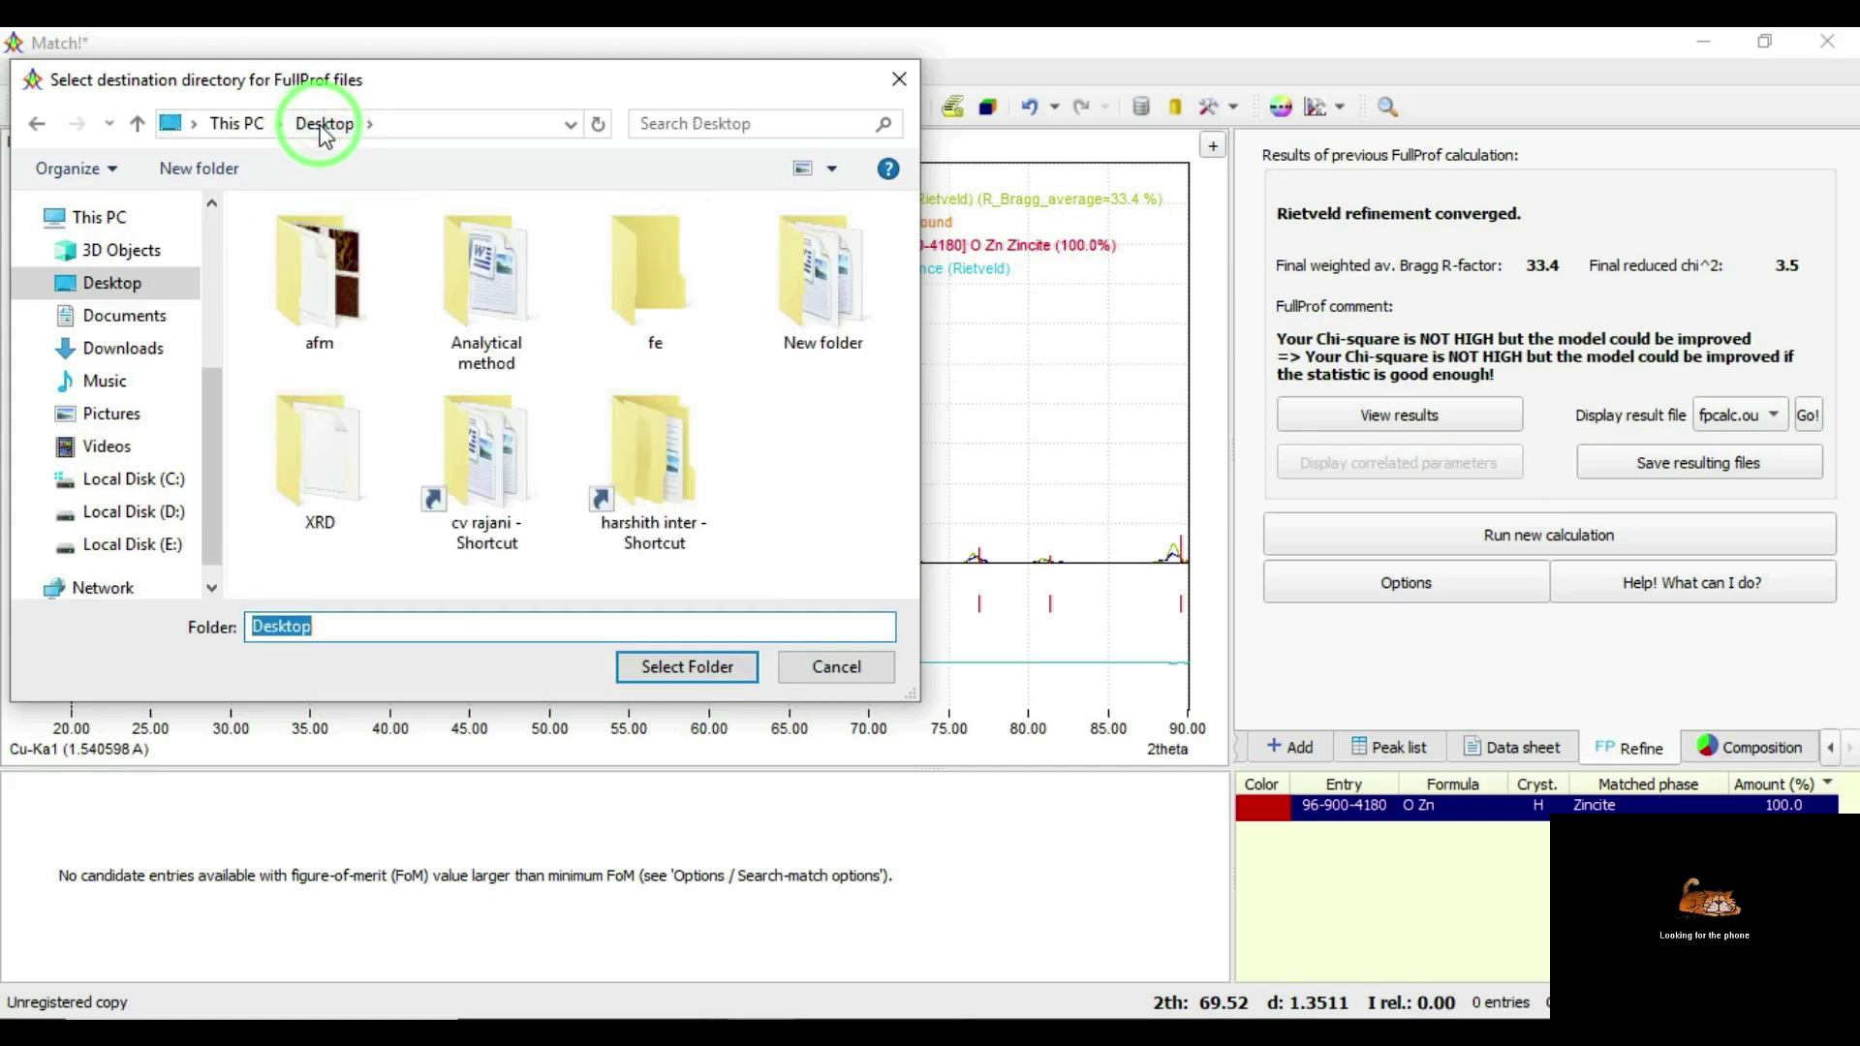
click(329, 475)
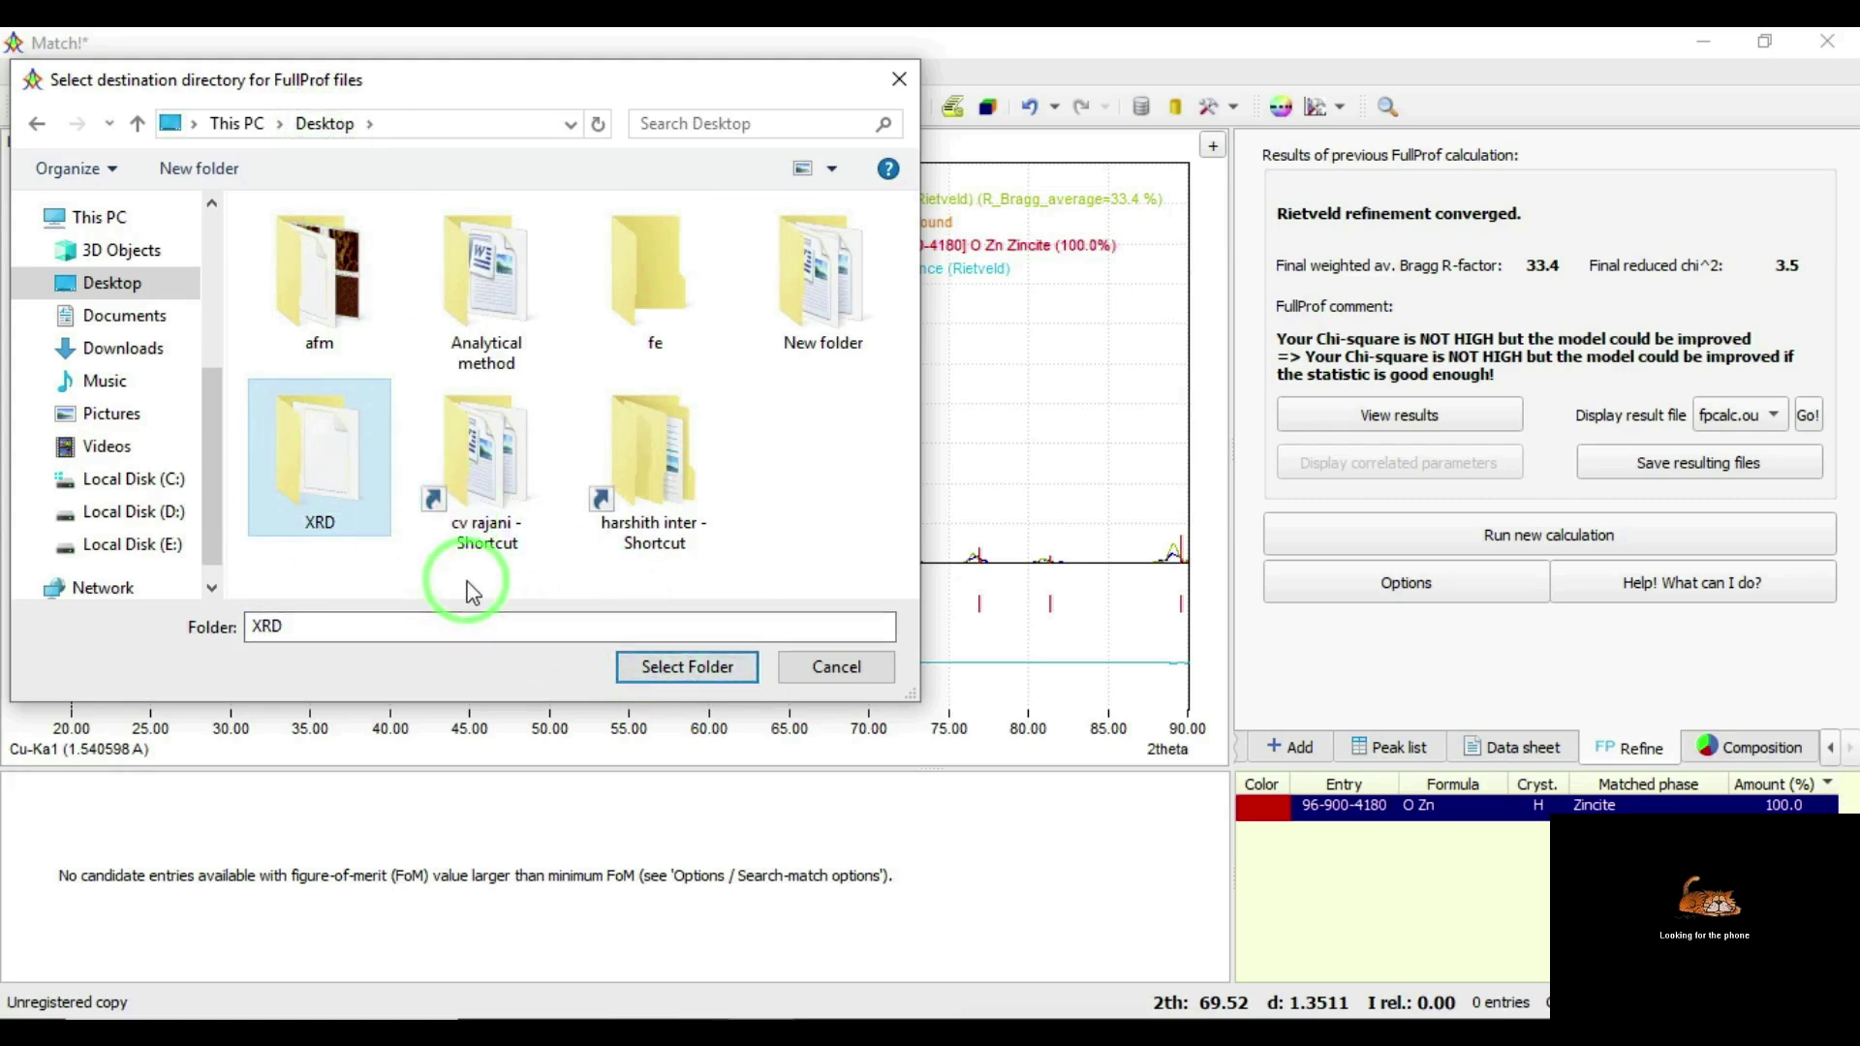
click(678, 669)
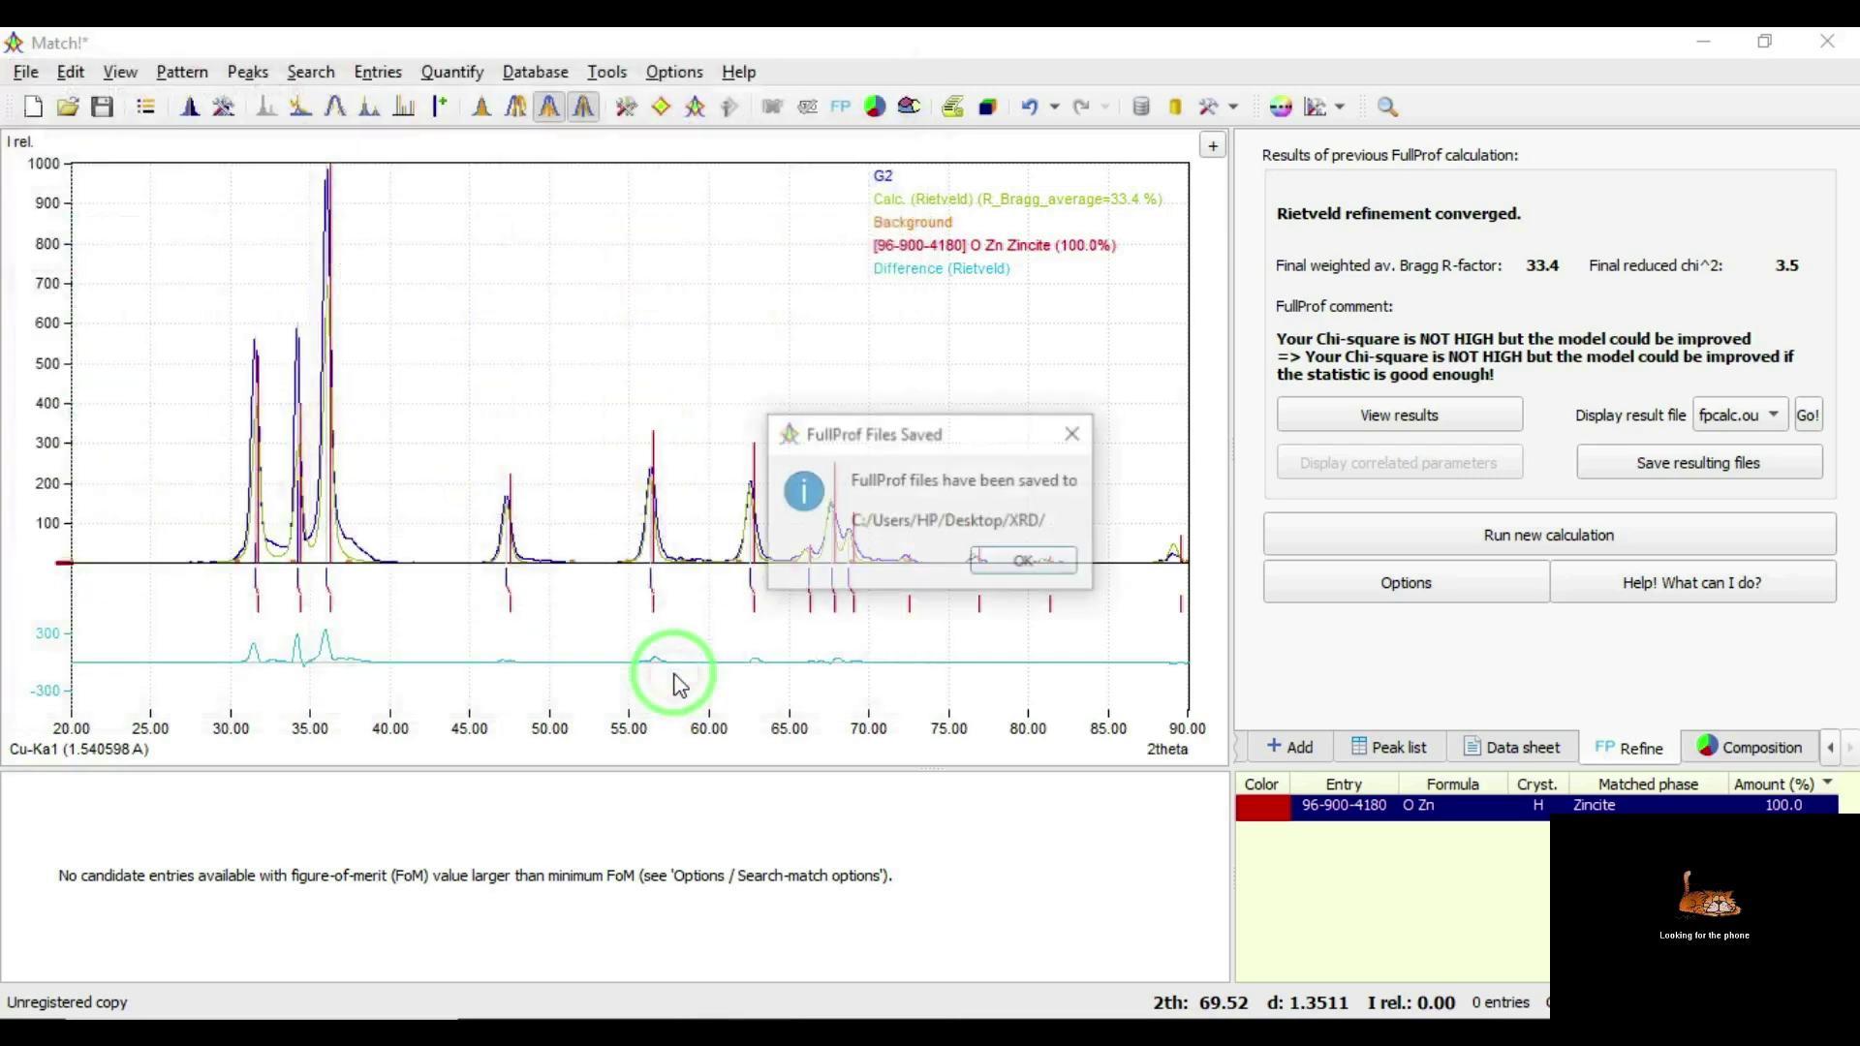
click(1002, 562)
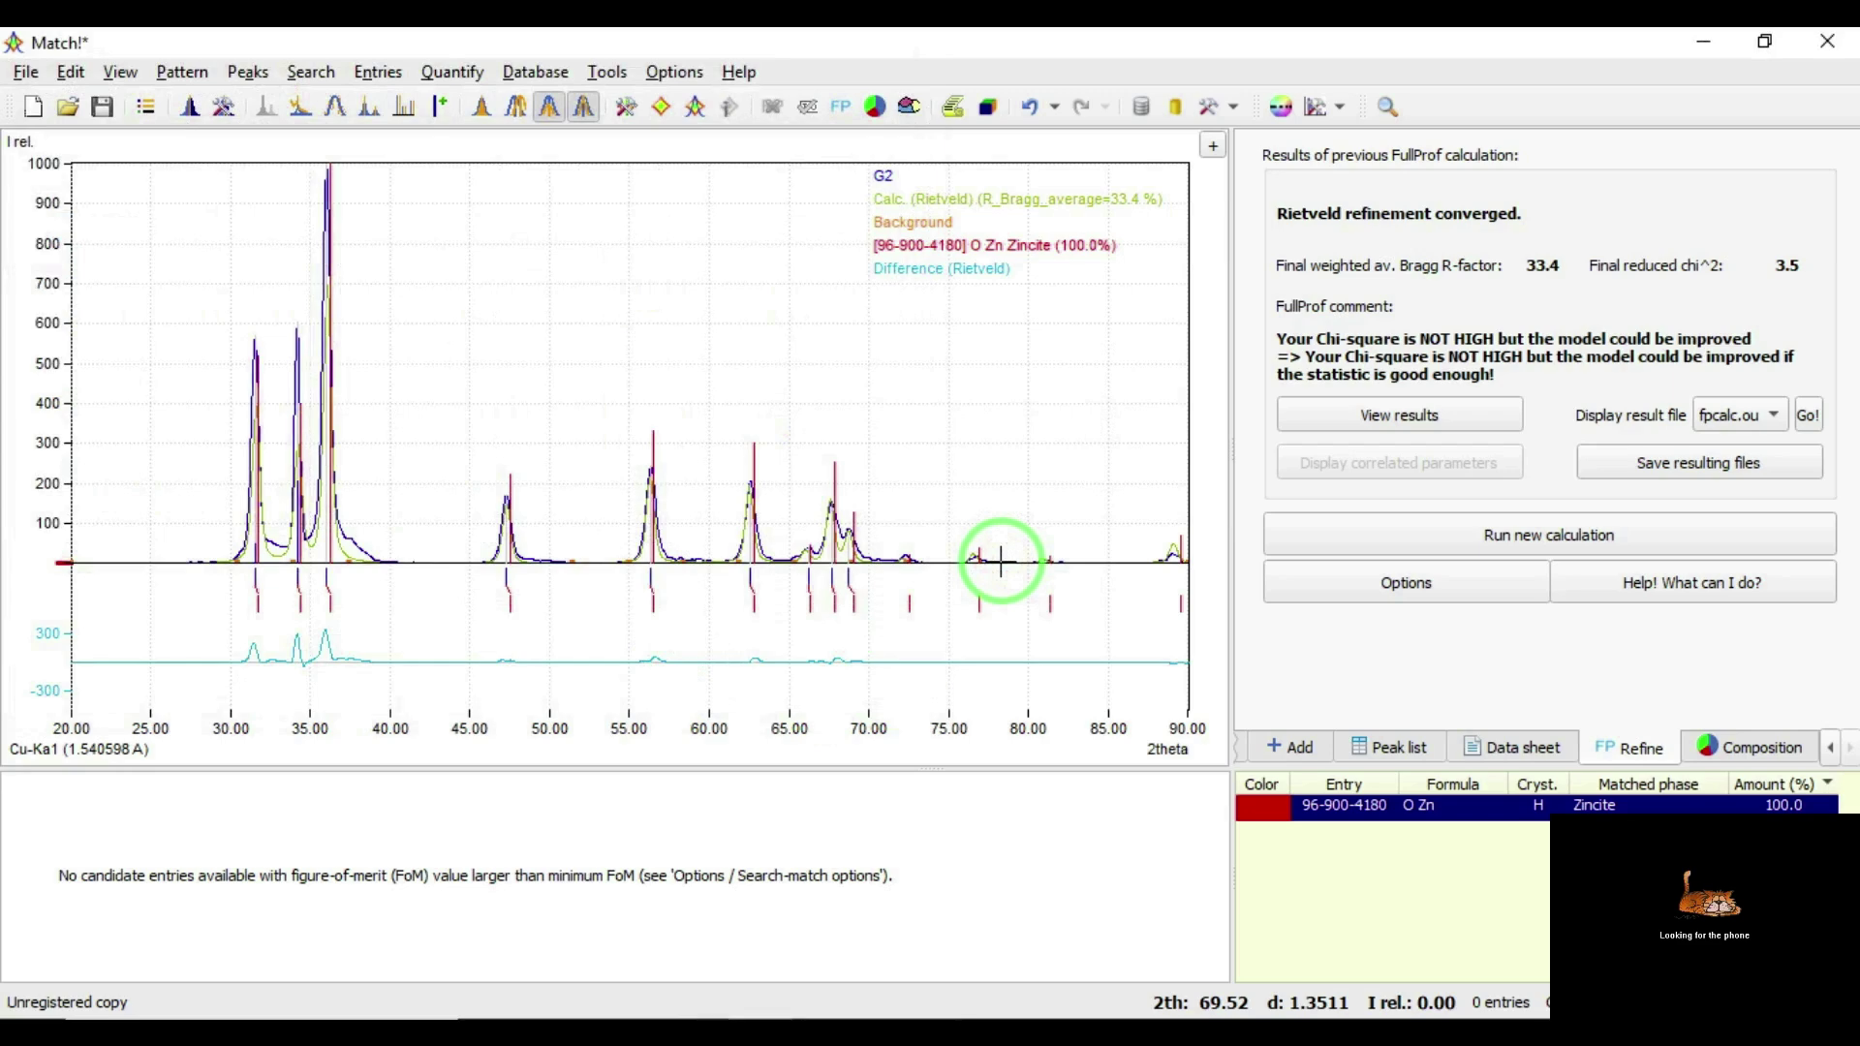
Generate the phase analysis report for sample G2 and save it as a PDF named ZnO in the Desktop's XRD folder.
click(951, 123)
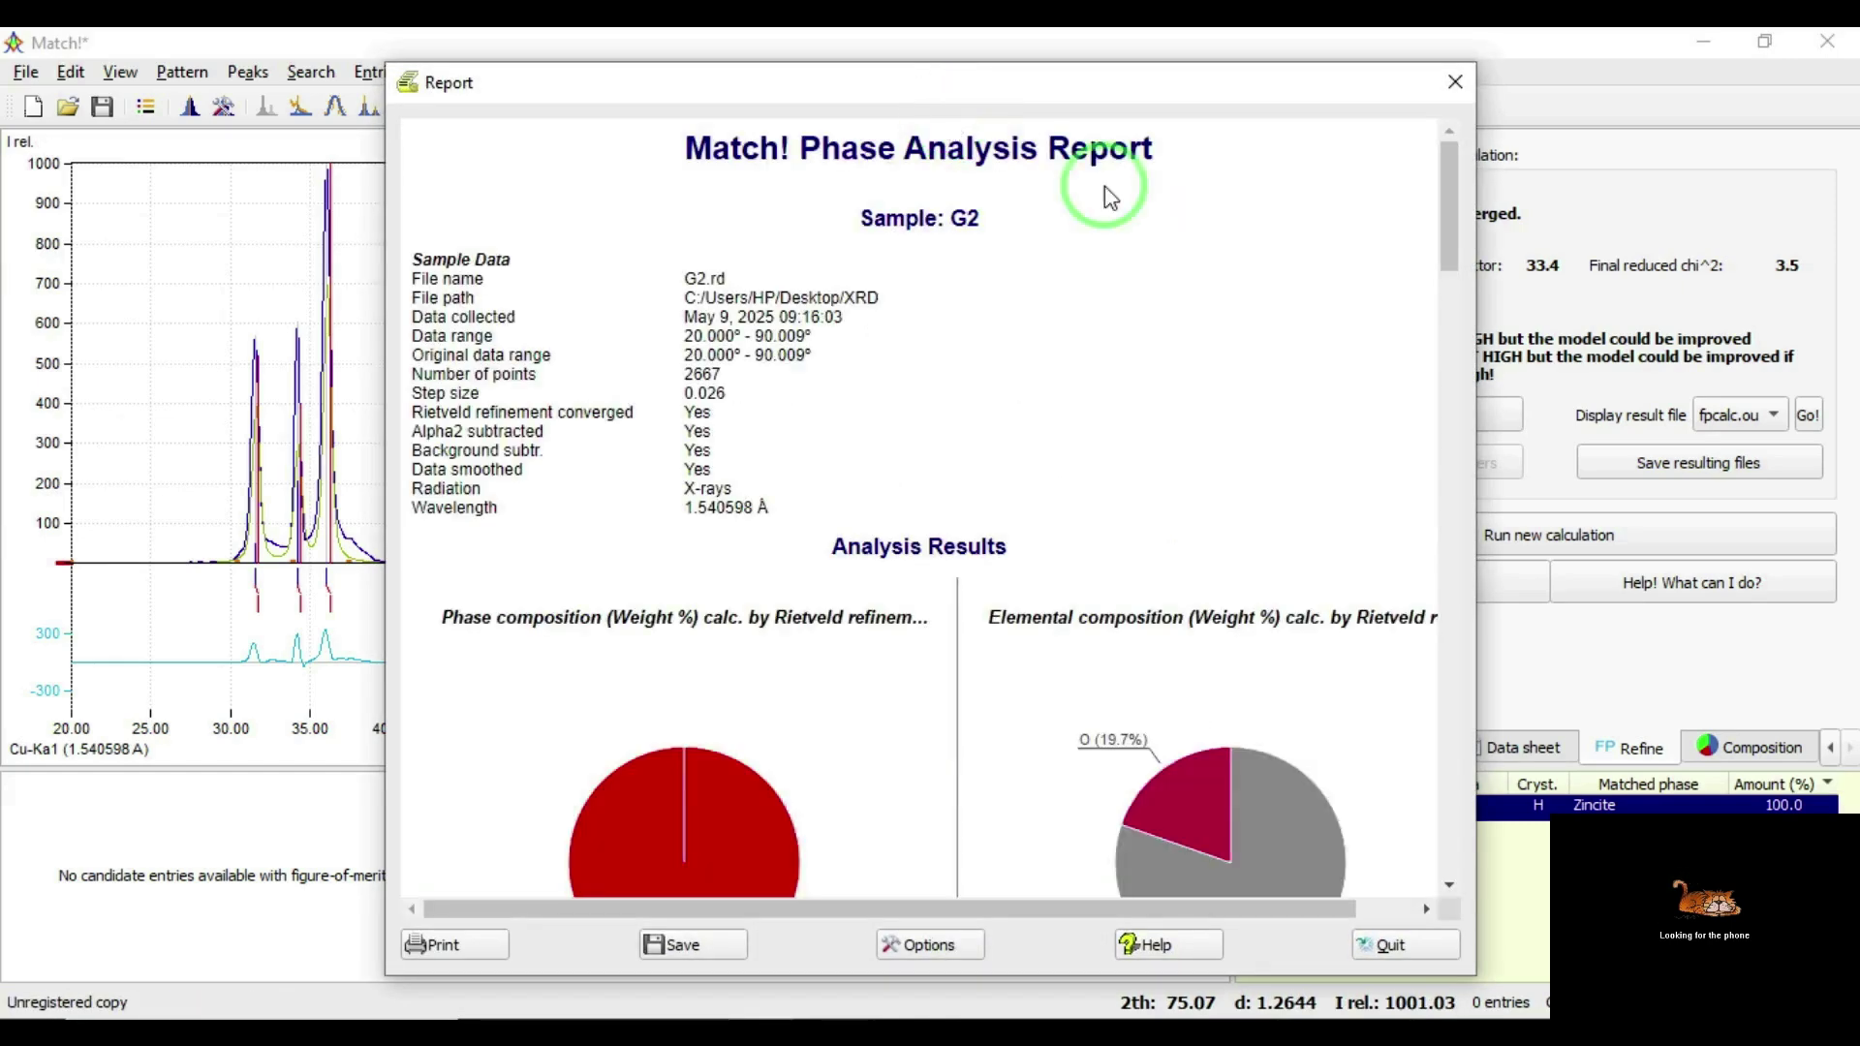
drag(1443, 260, 1412, 436)
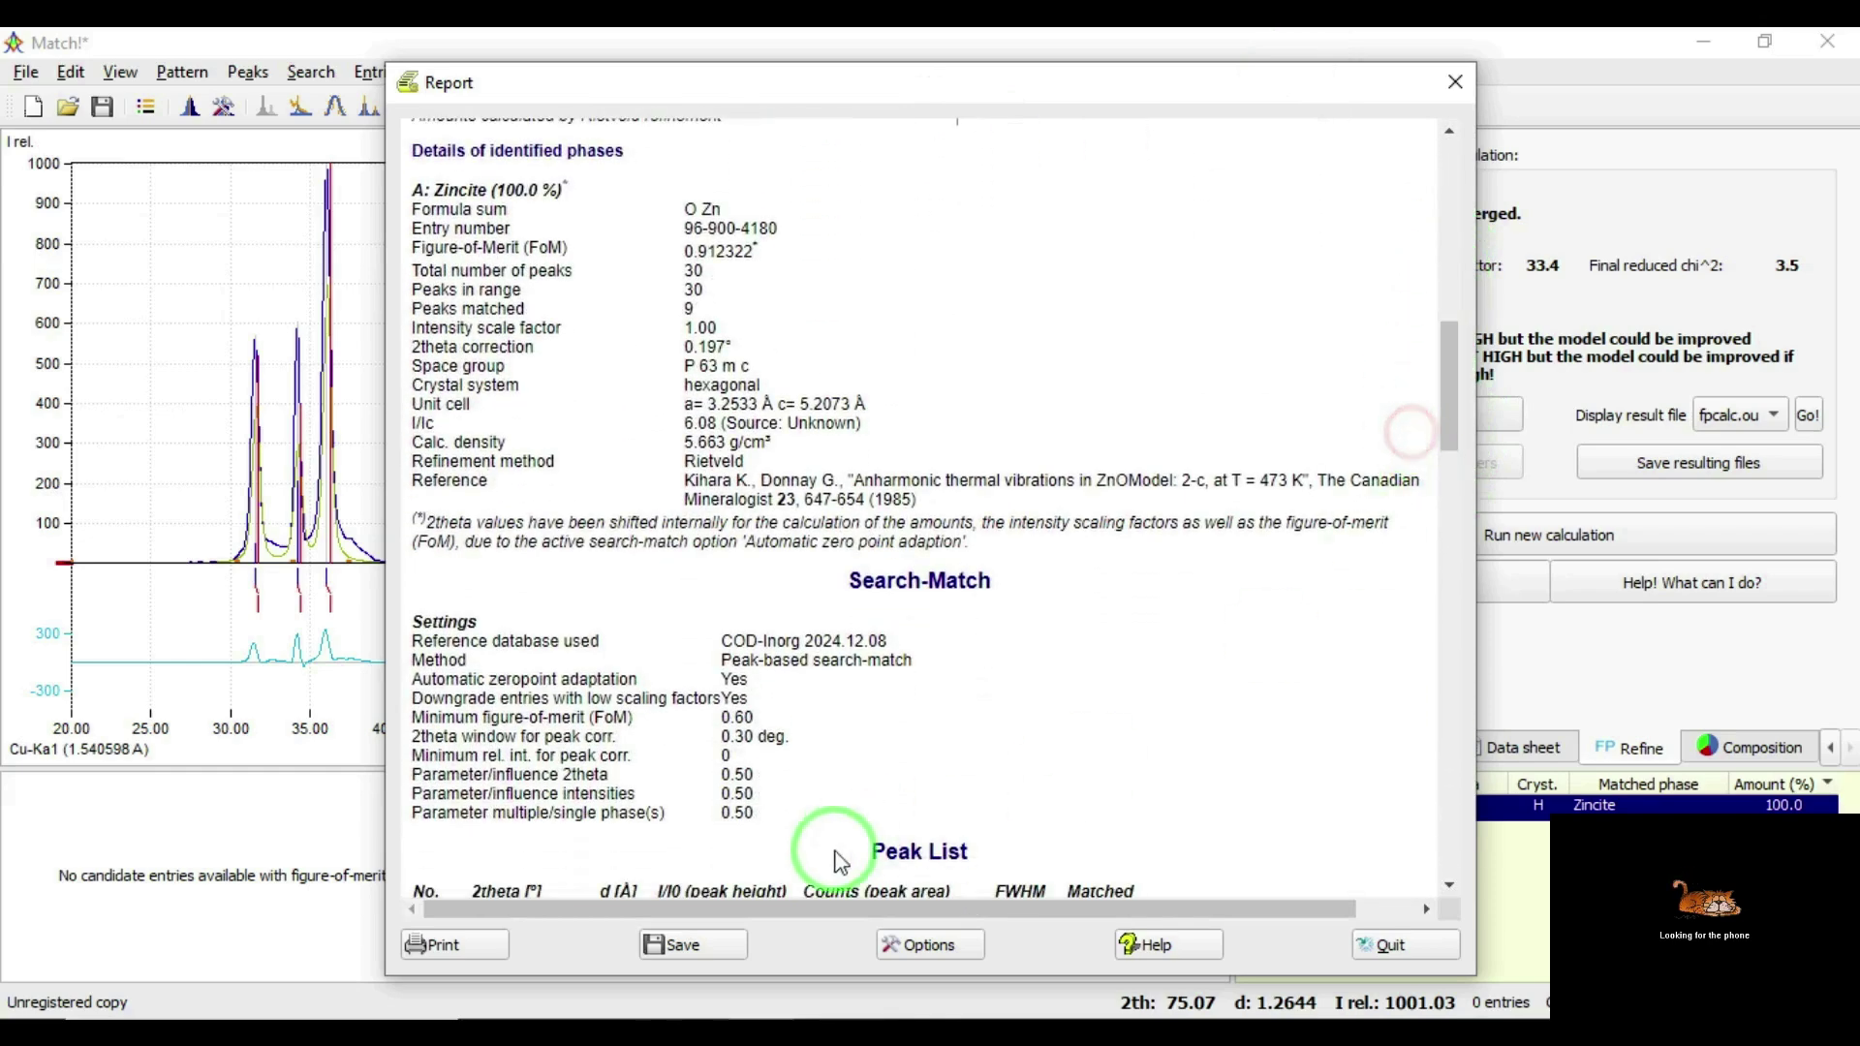
click(683, 945)
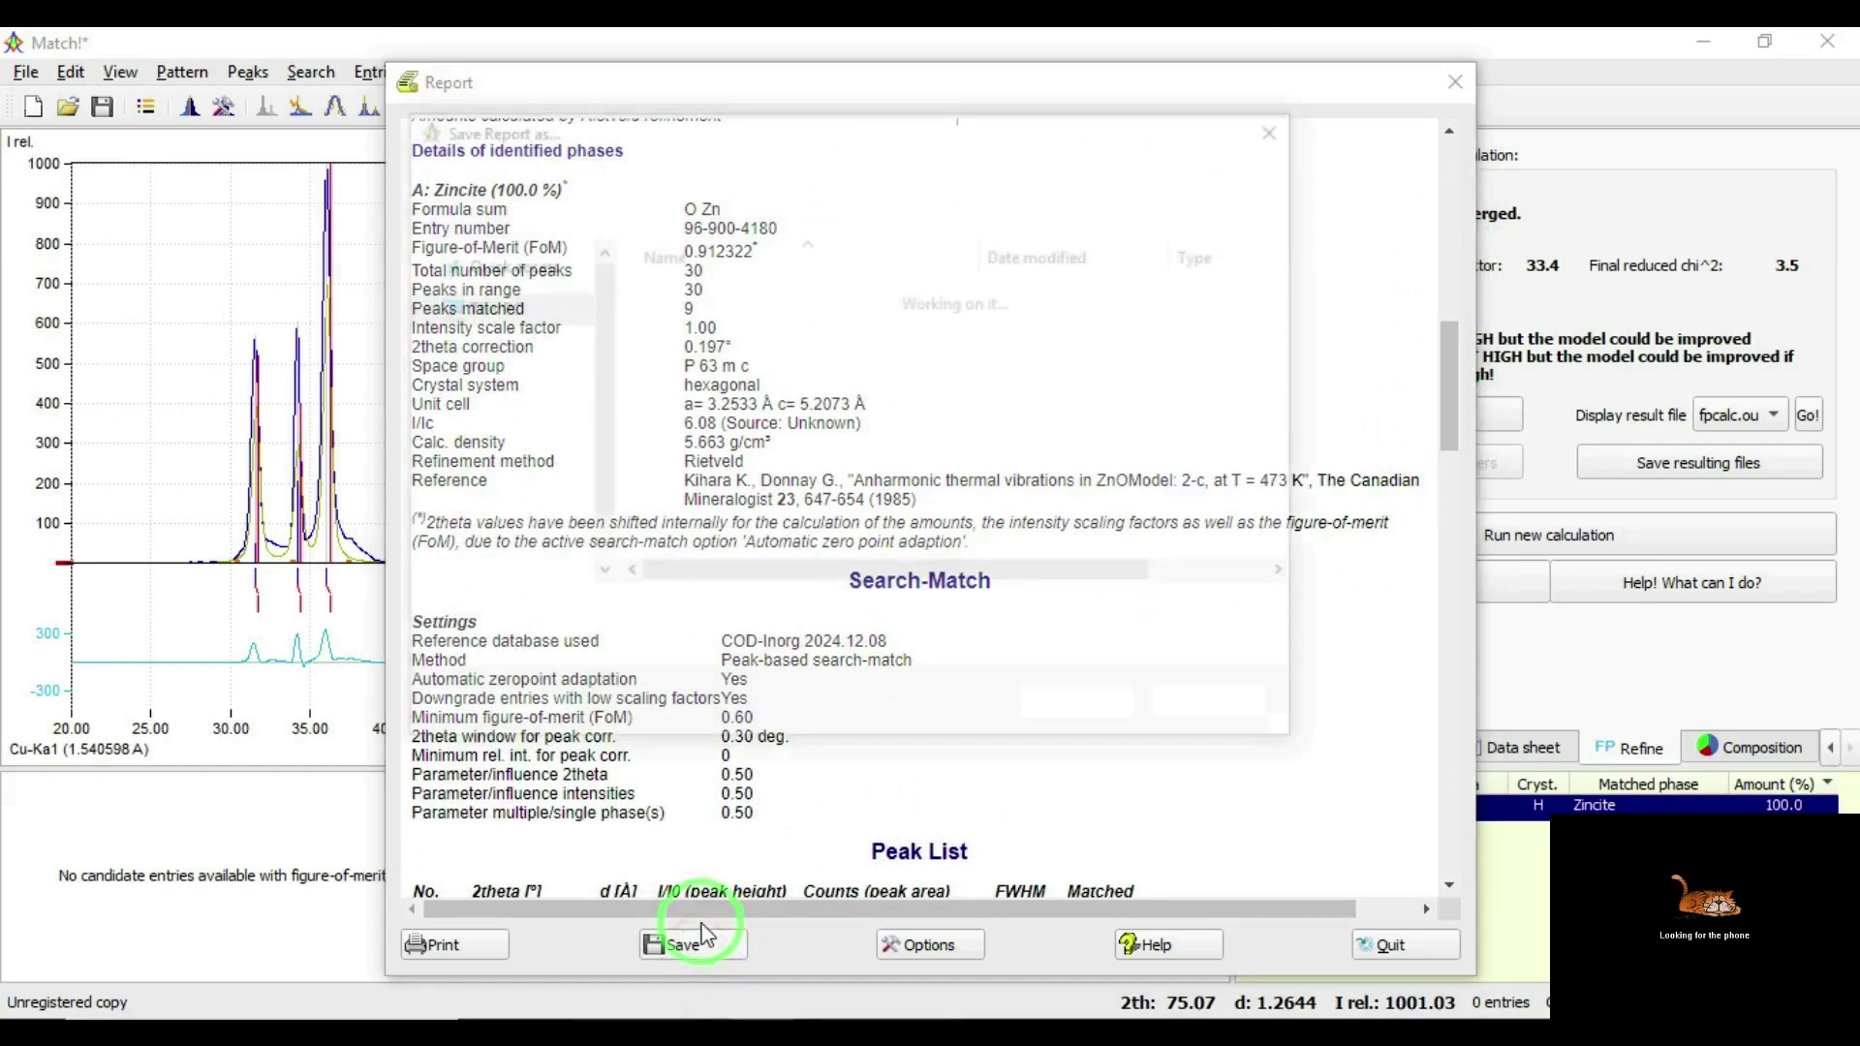
click(710, 167)
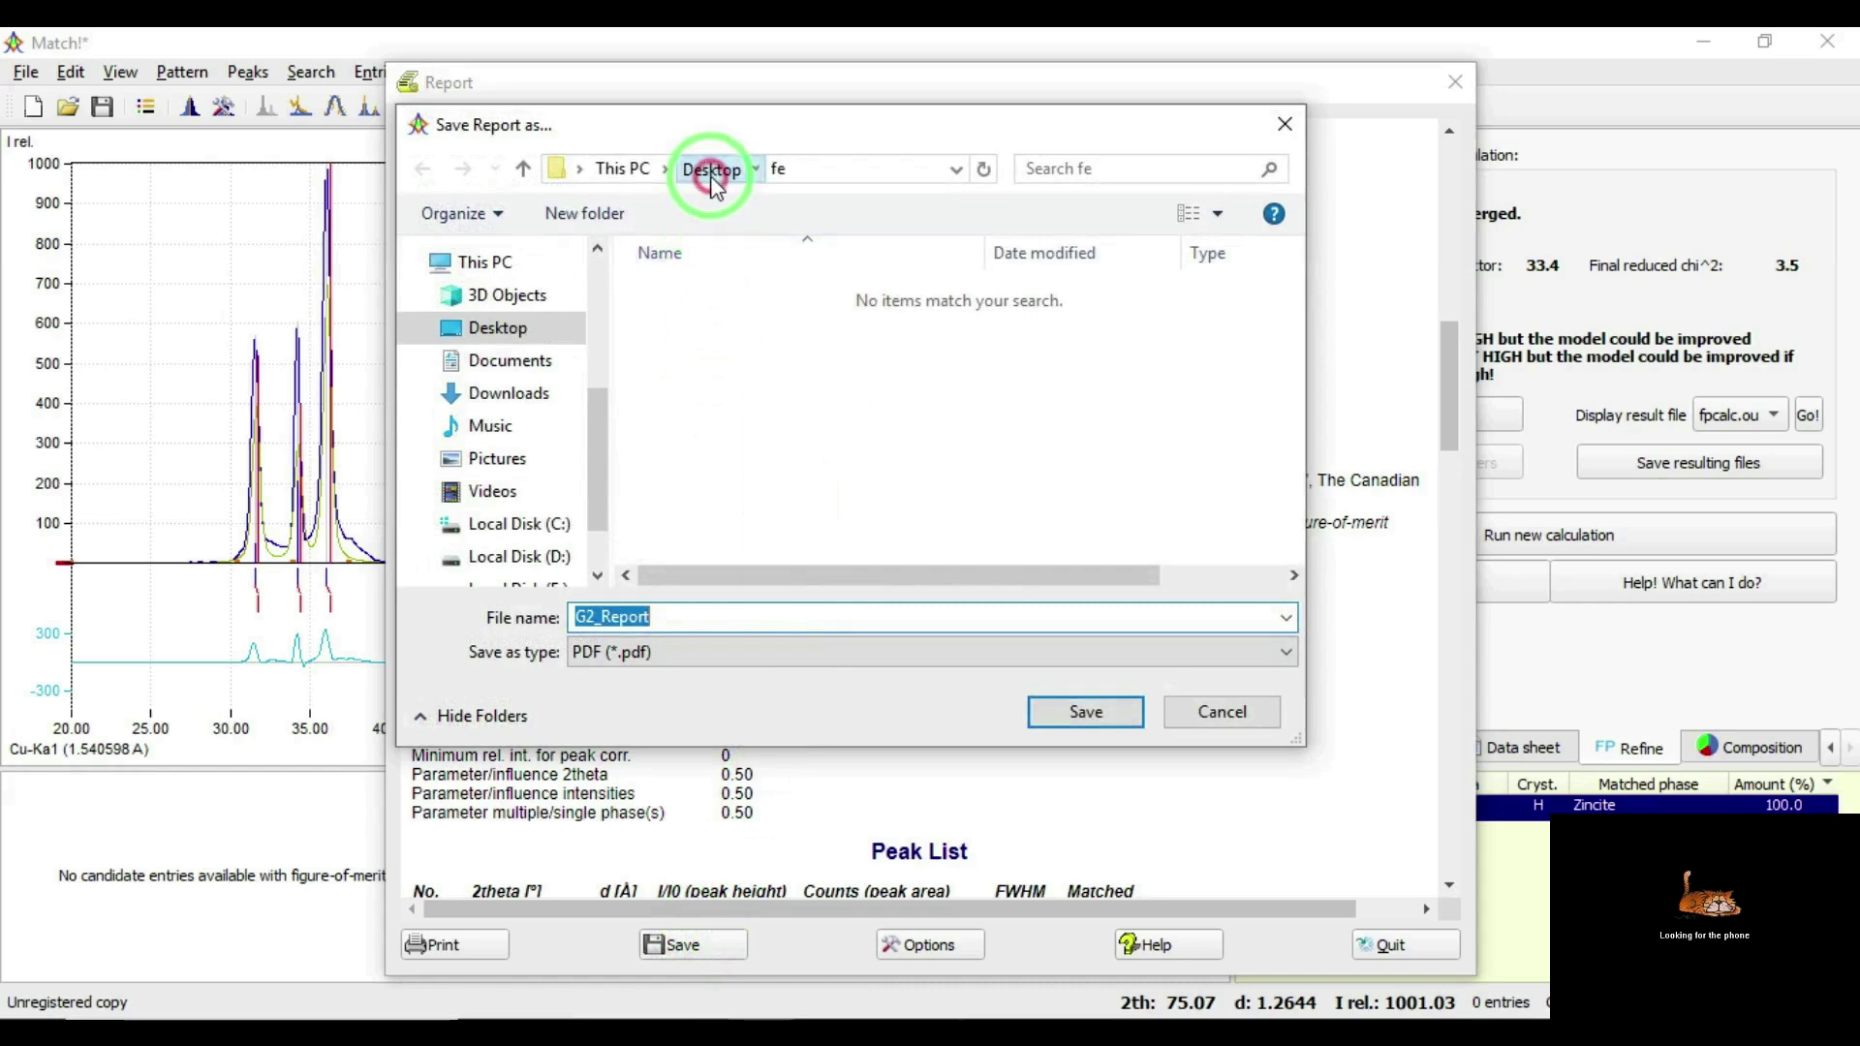
double_click(717, 544)
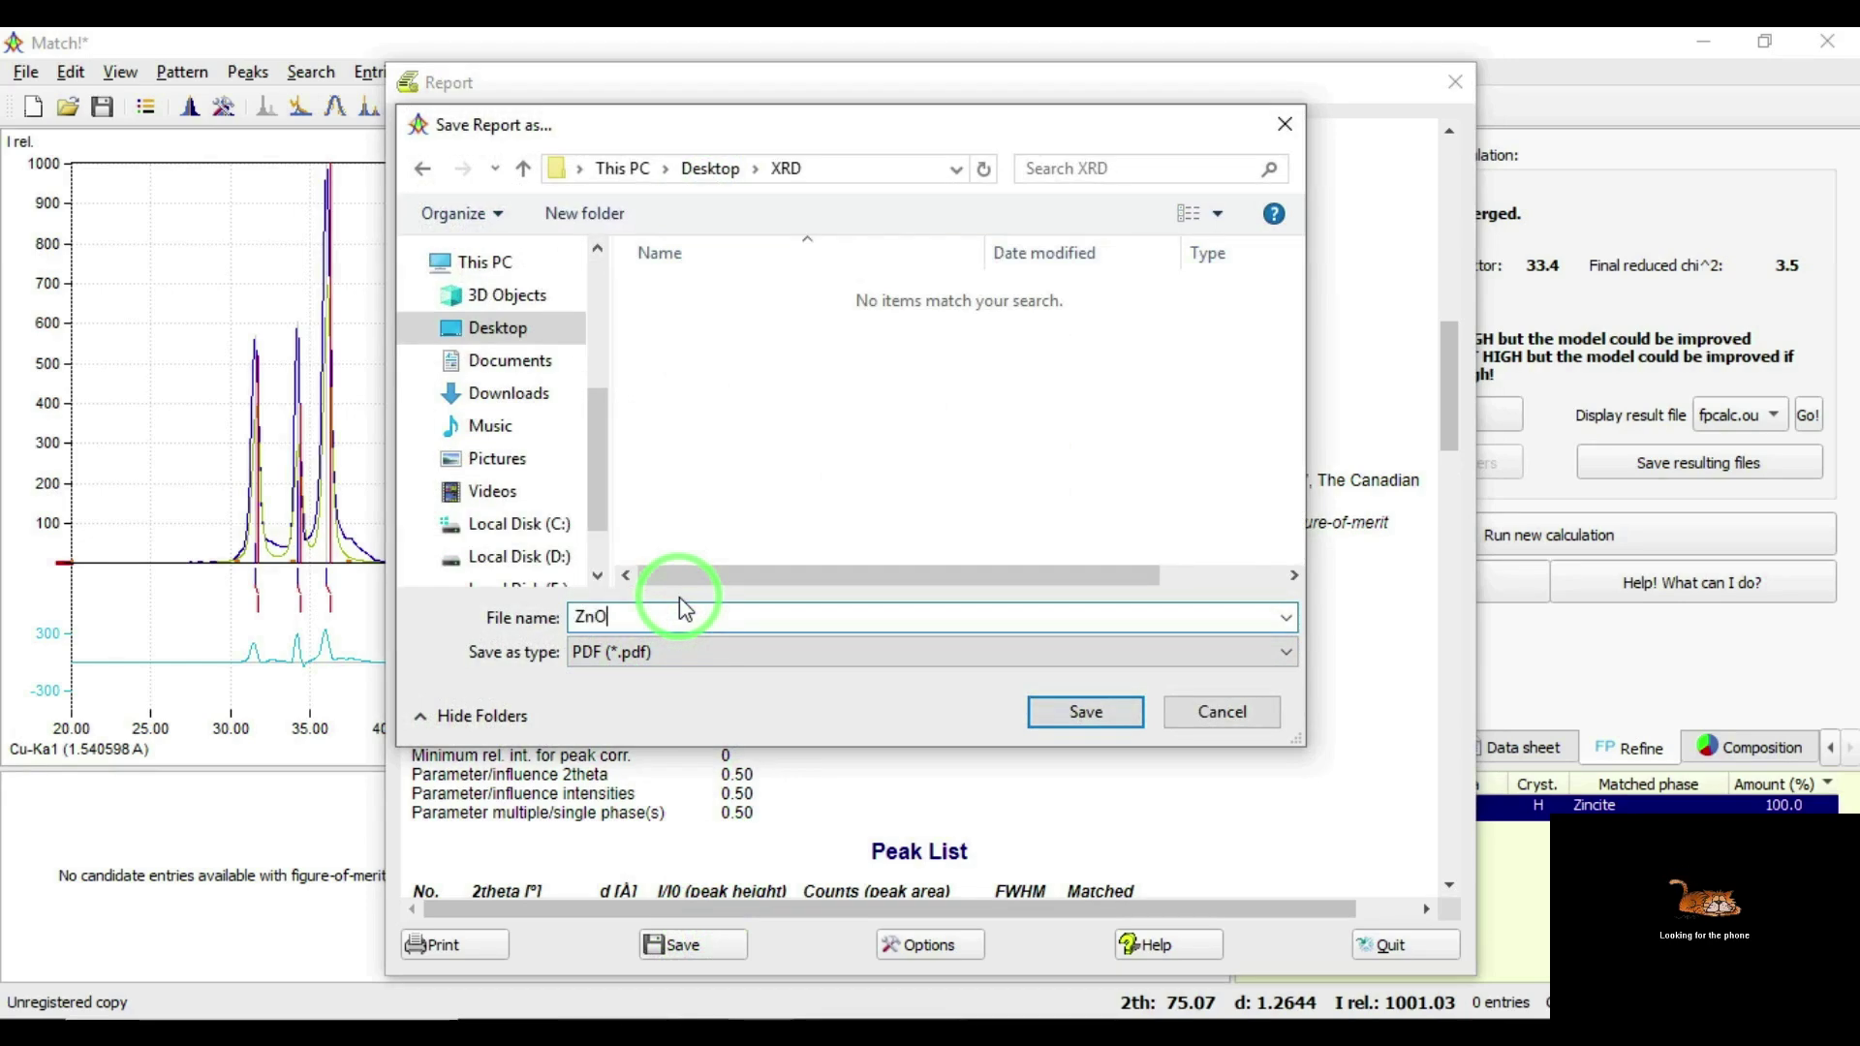
click(1083, 712)
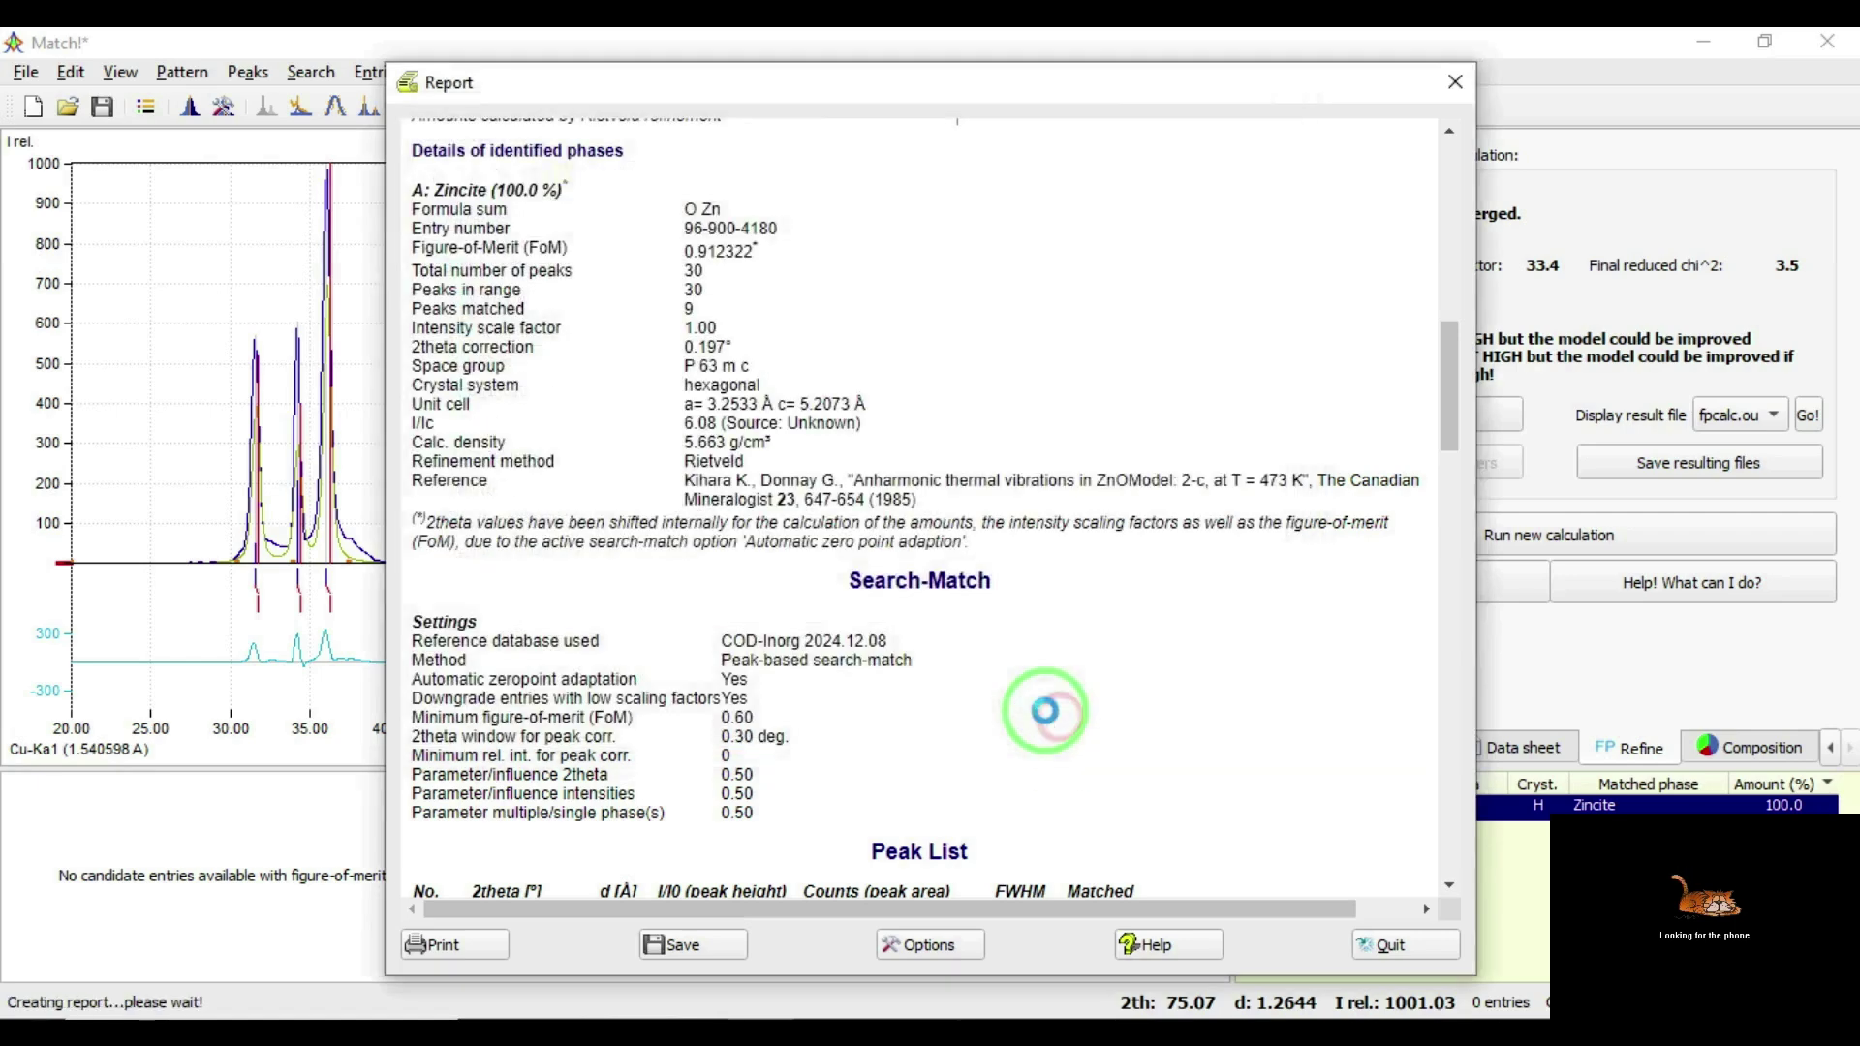
click(1455, 83)
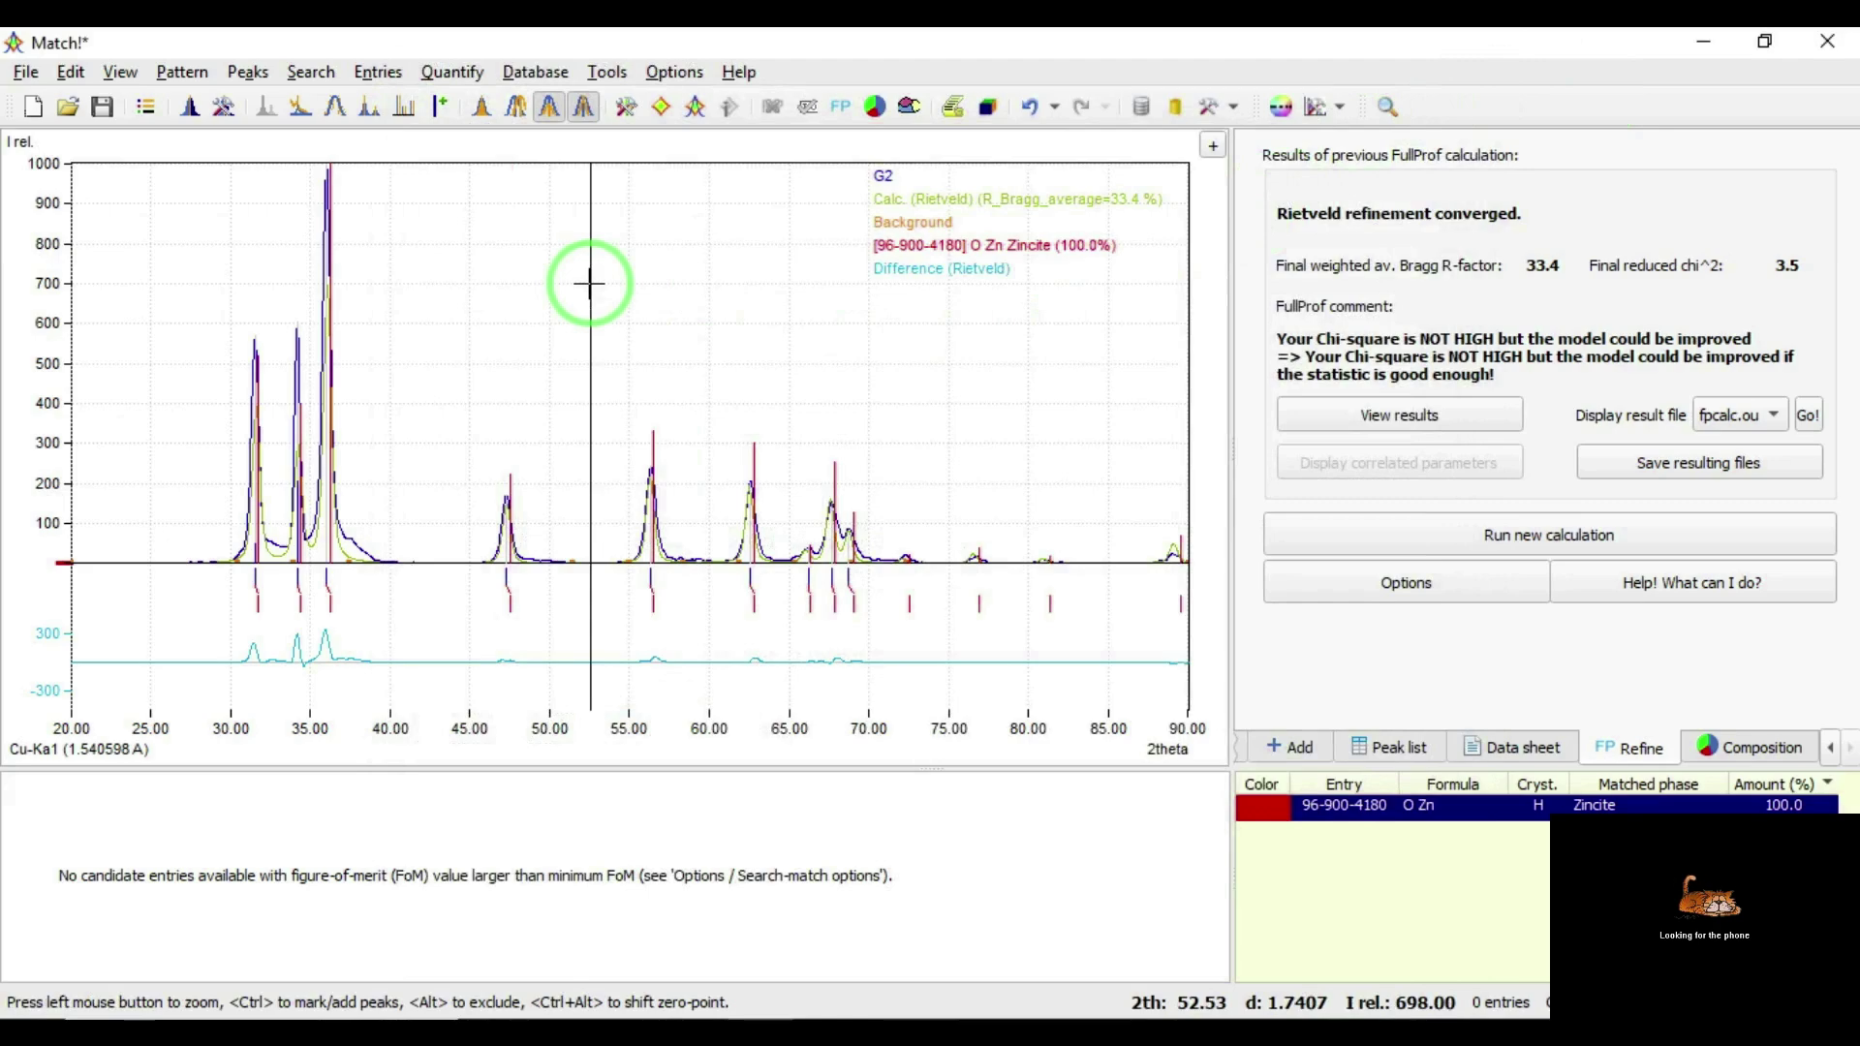
Display the Miller indices (hkl) on the Zincite peaks in the diffraction pattern.
right_click(580, 252)
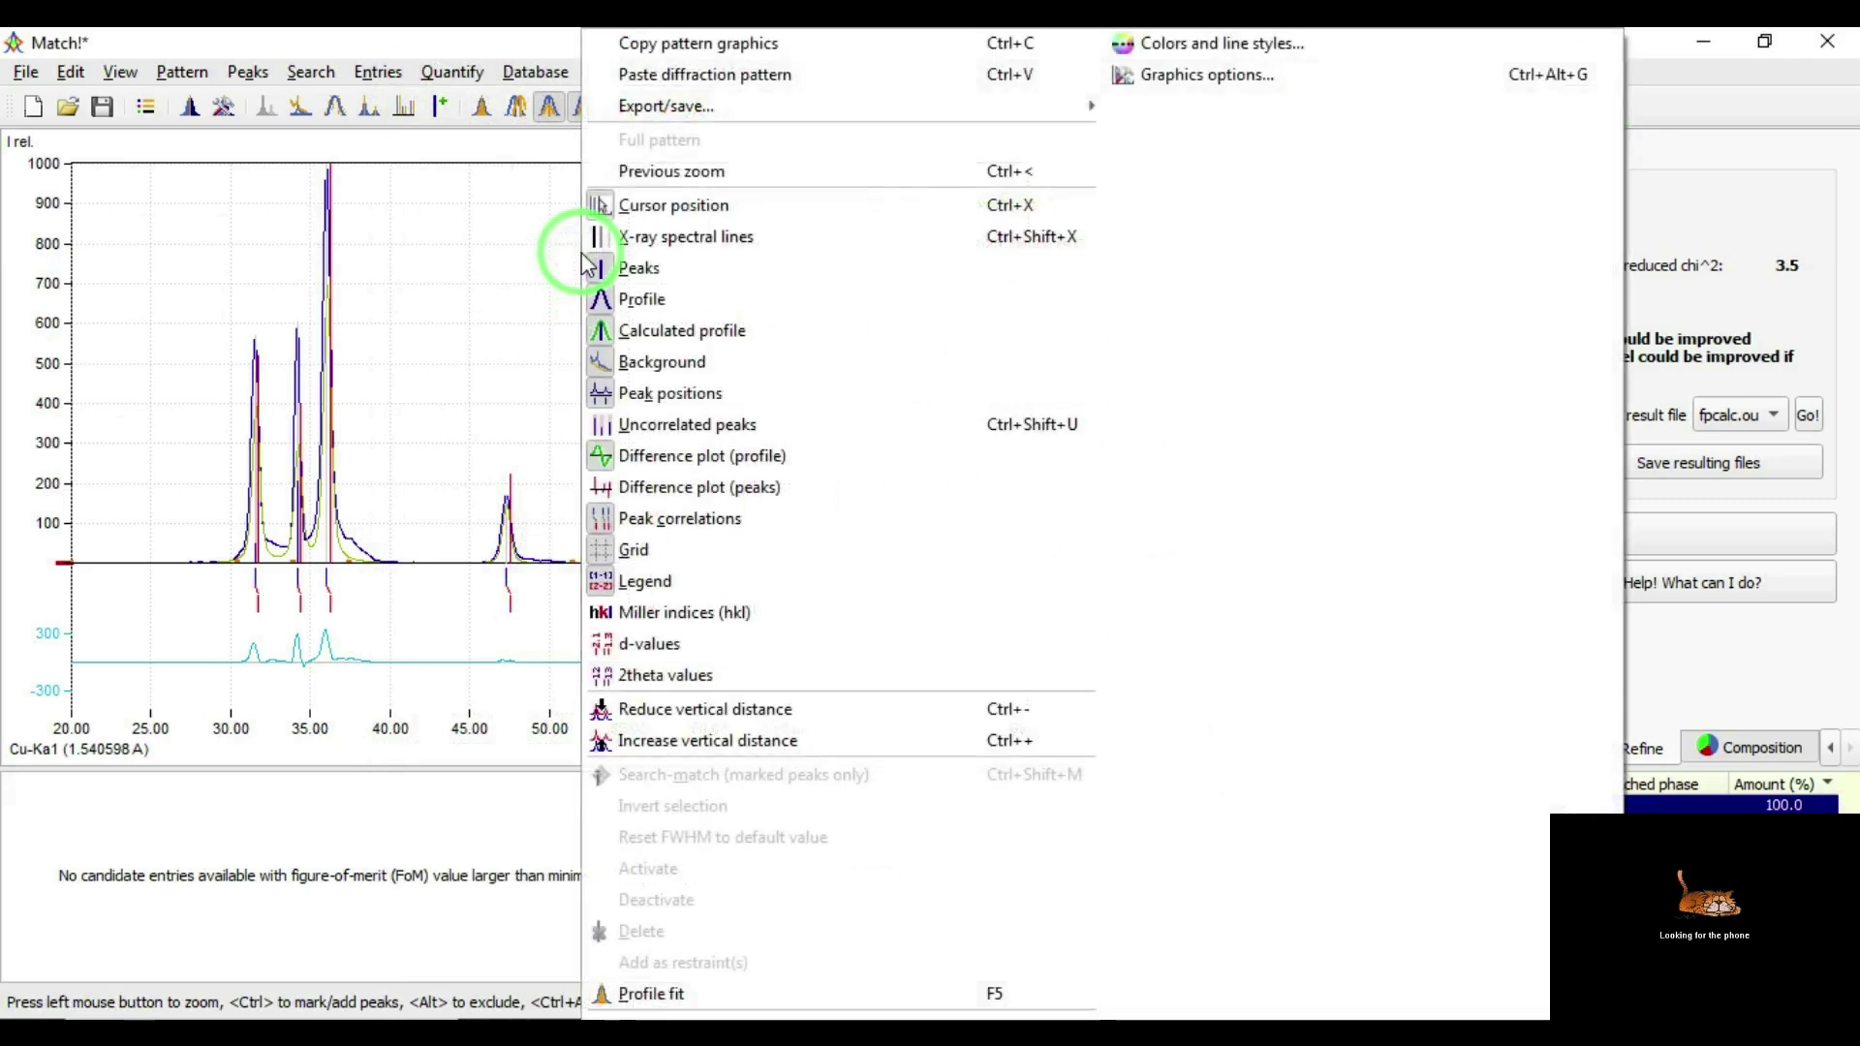
click(436, 312)
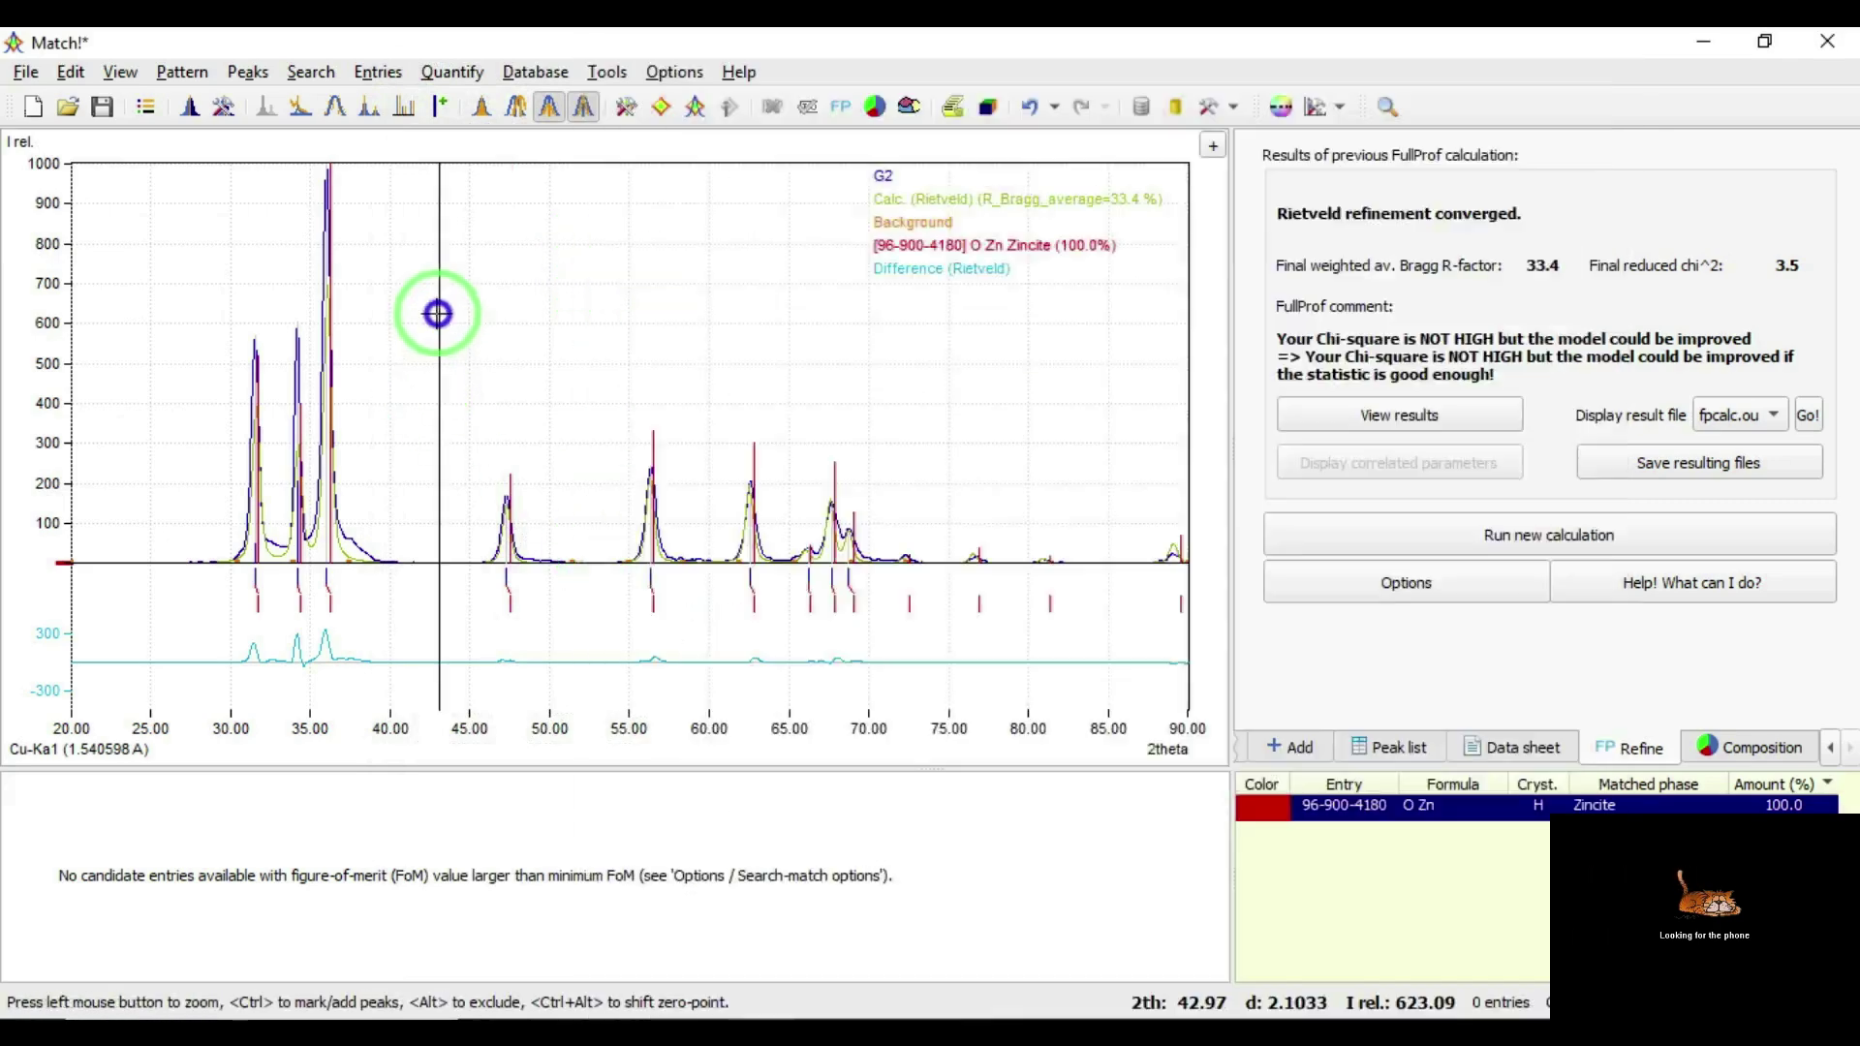
right_click(440, 323)
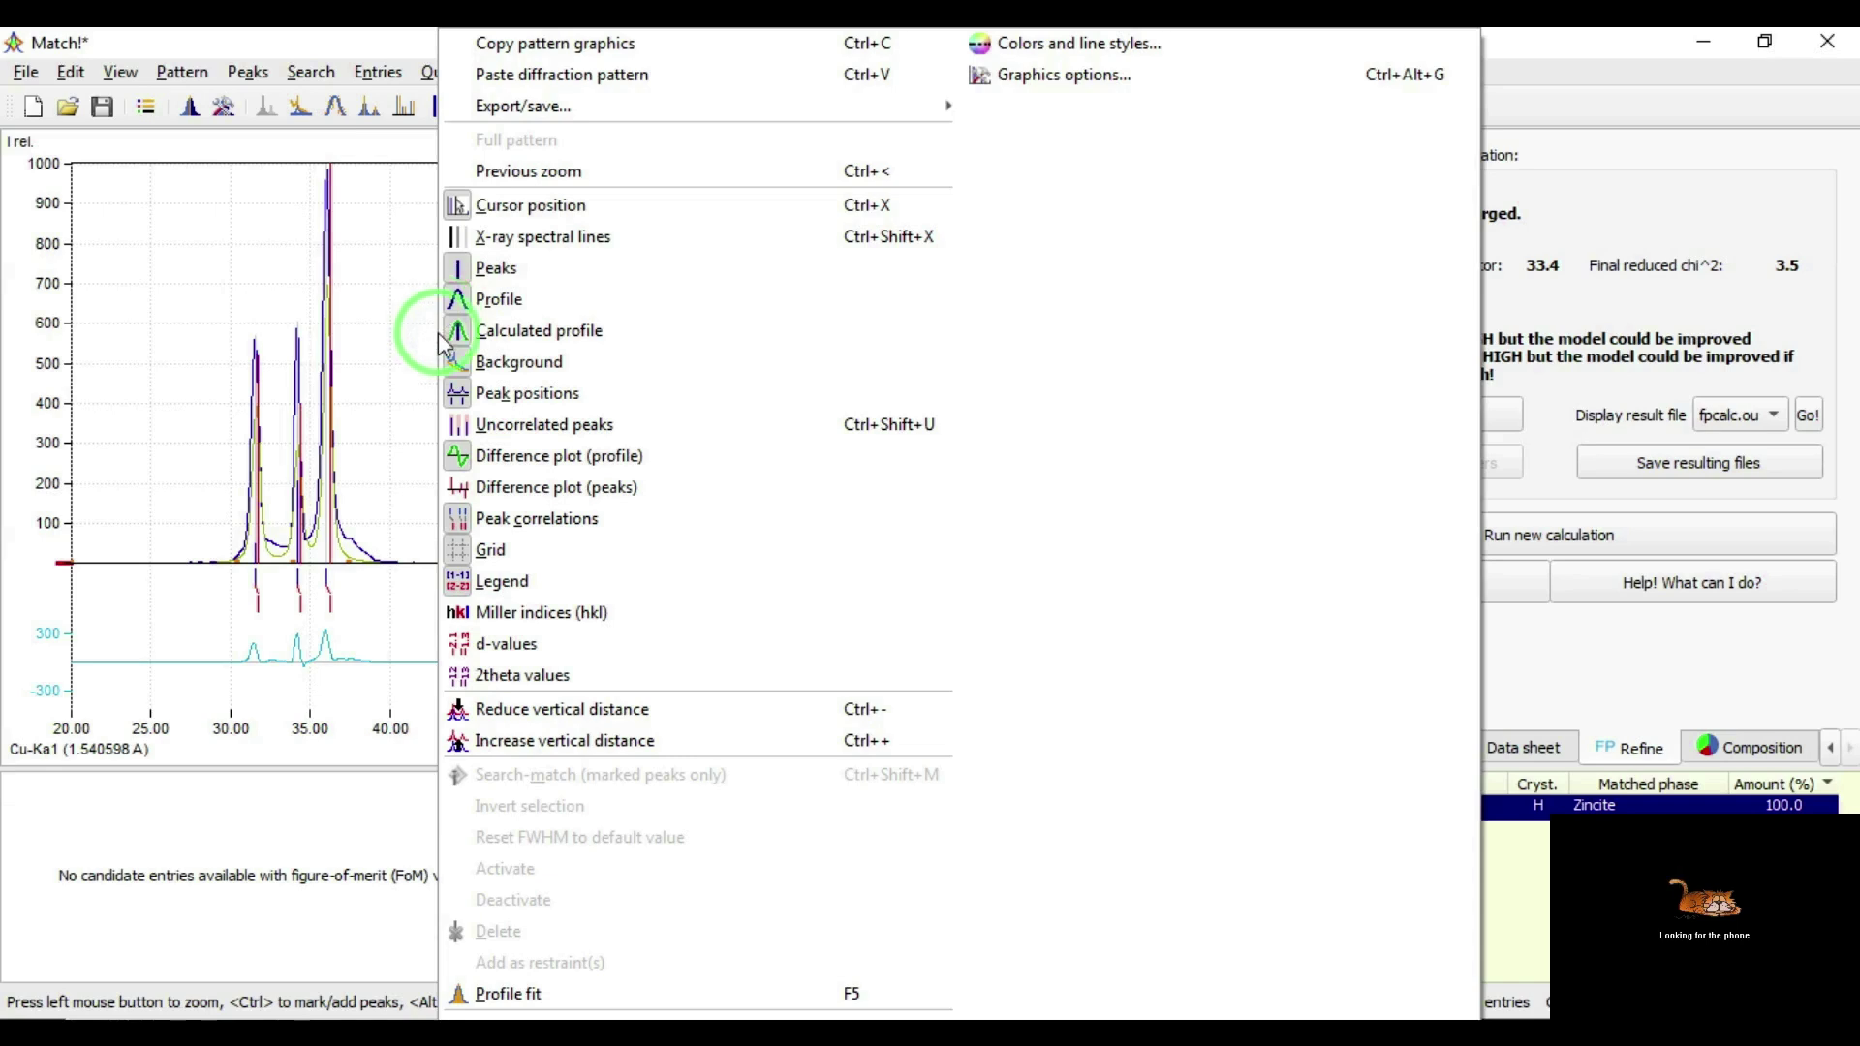
click(498, 618)
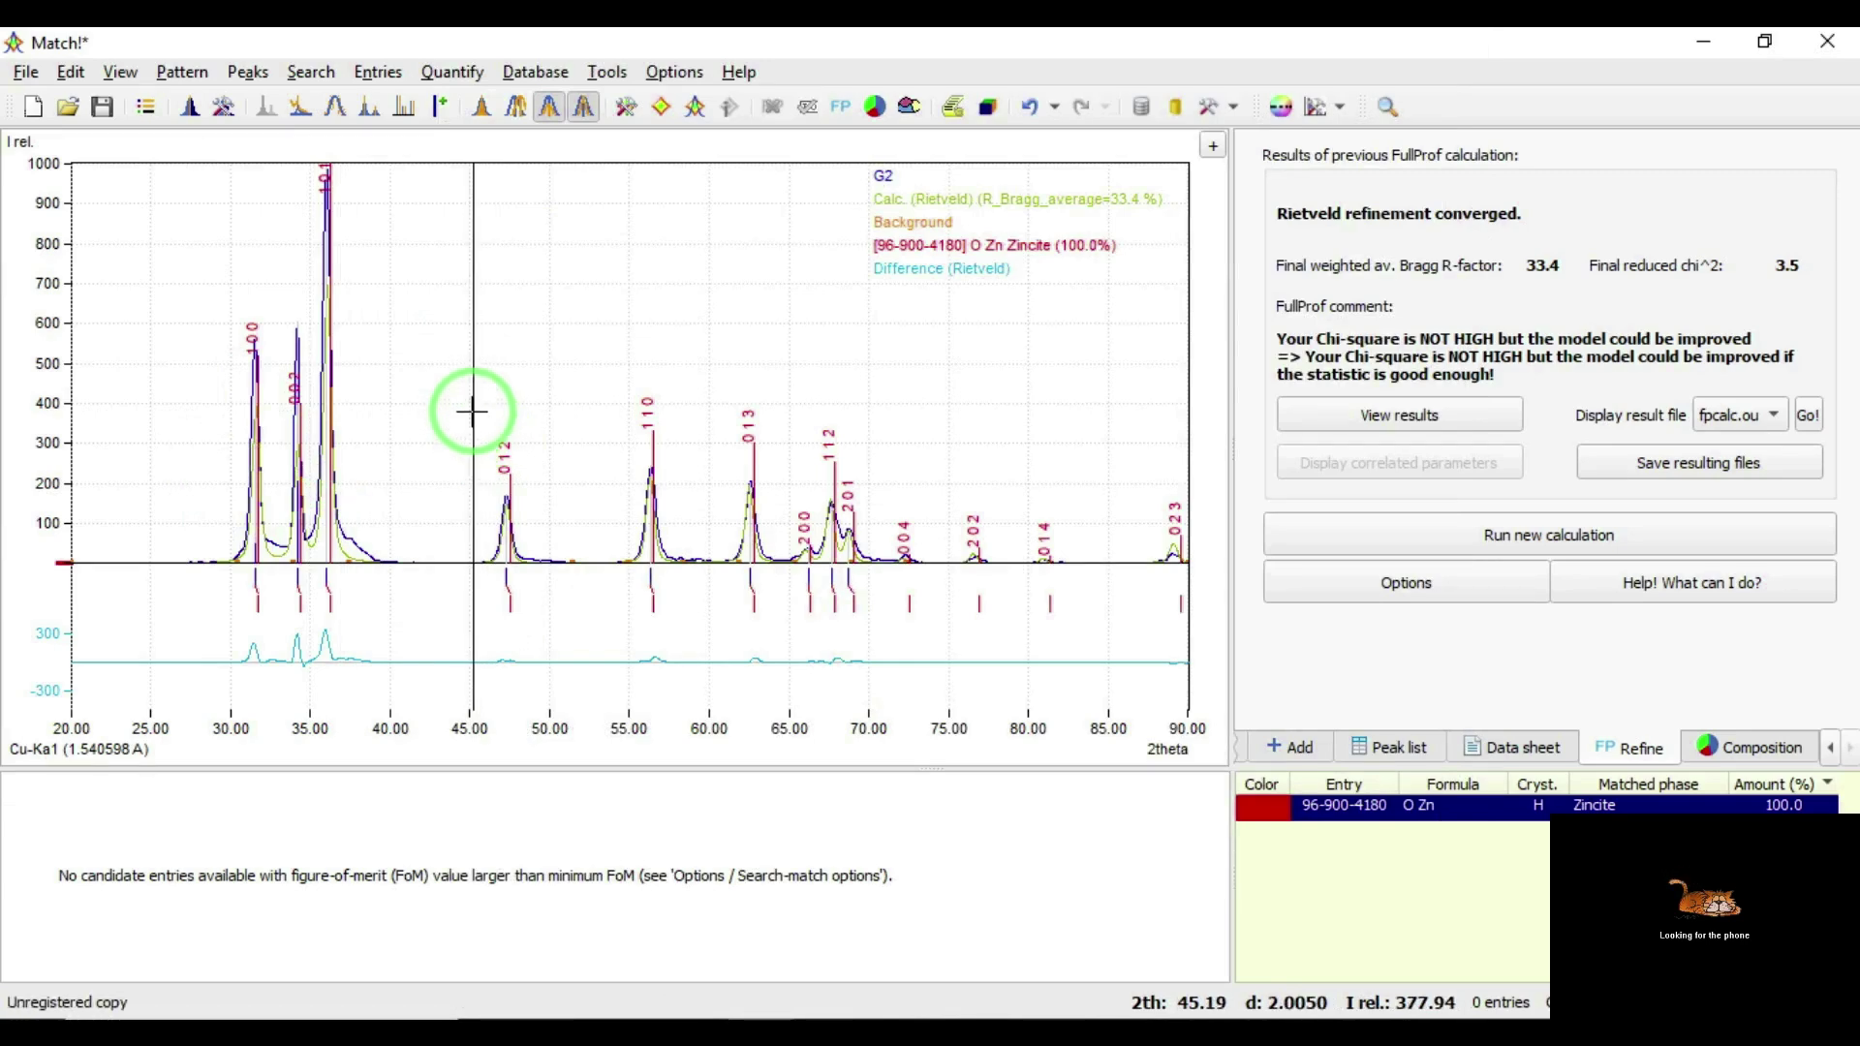
Switch to the Desktop's XRD folder and open the saved ZnO PDF report in Acrobat, with the tools pane closed.
click(1707, 43)
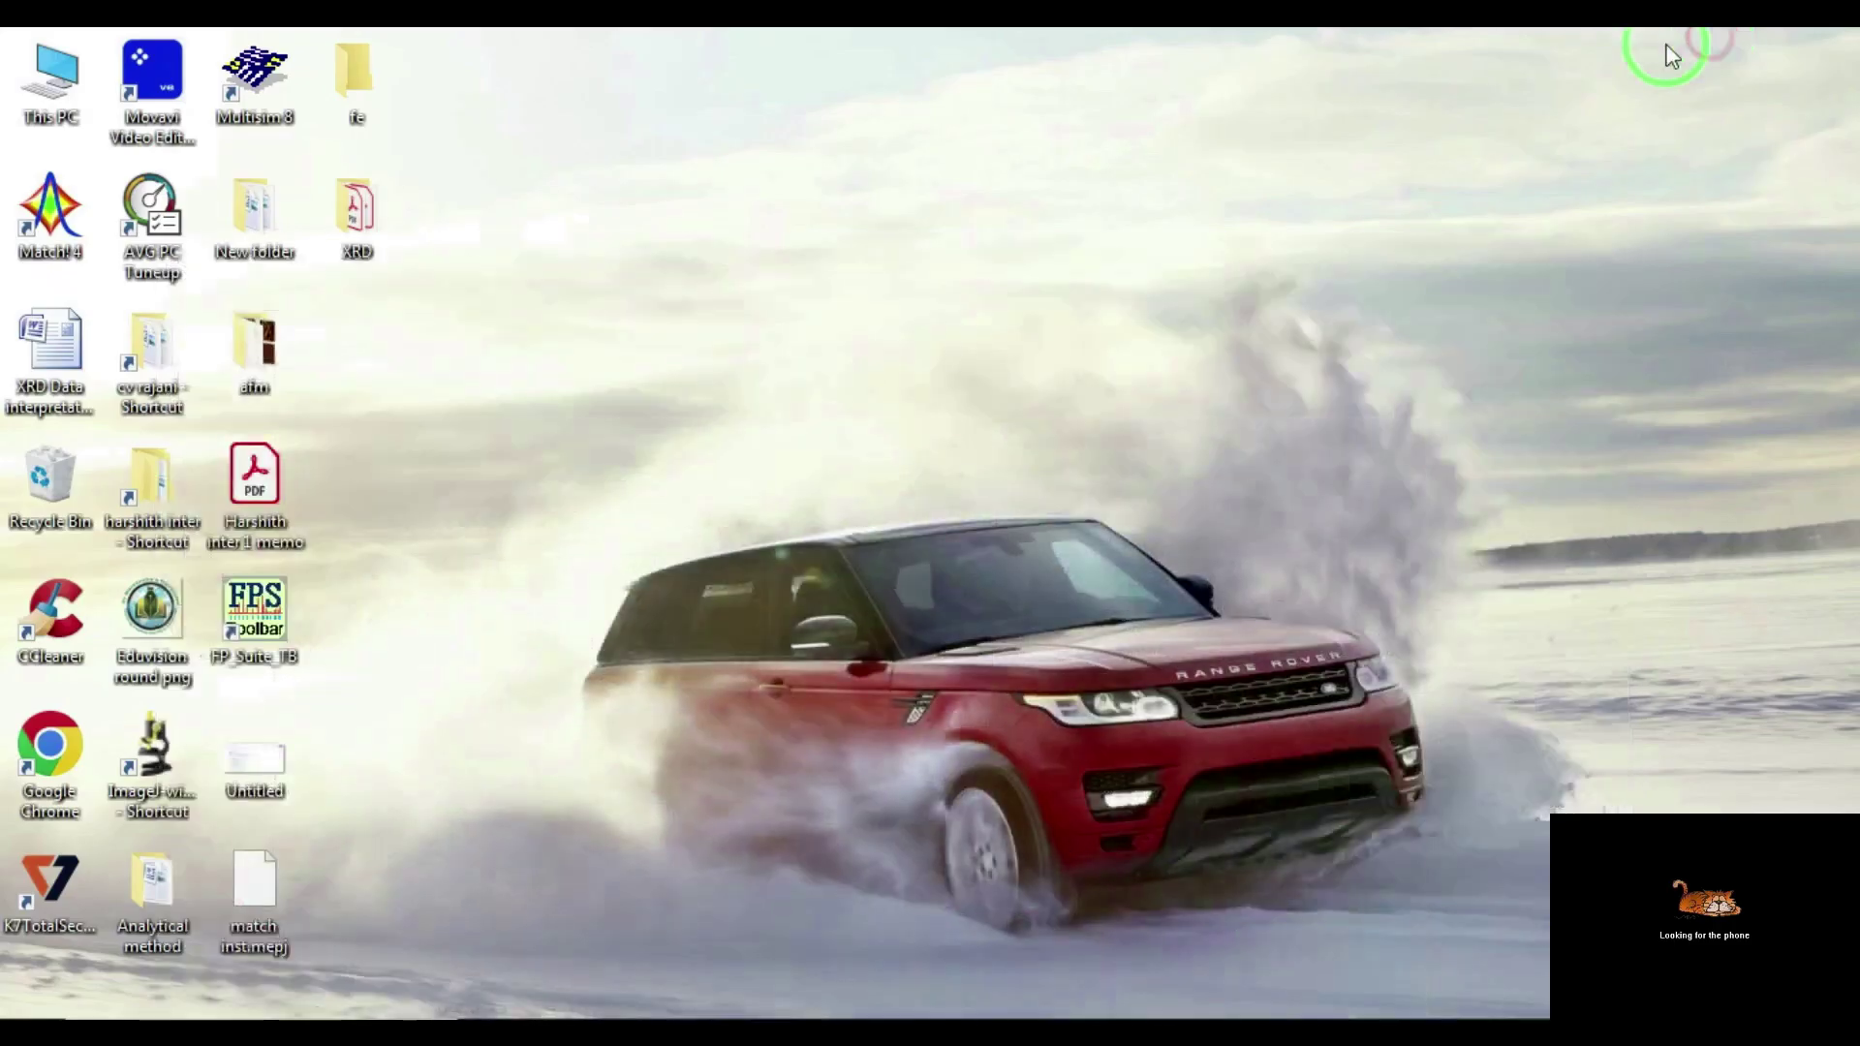
double_click(368, 218)
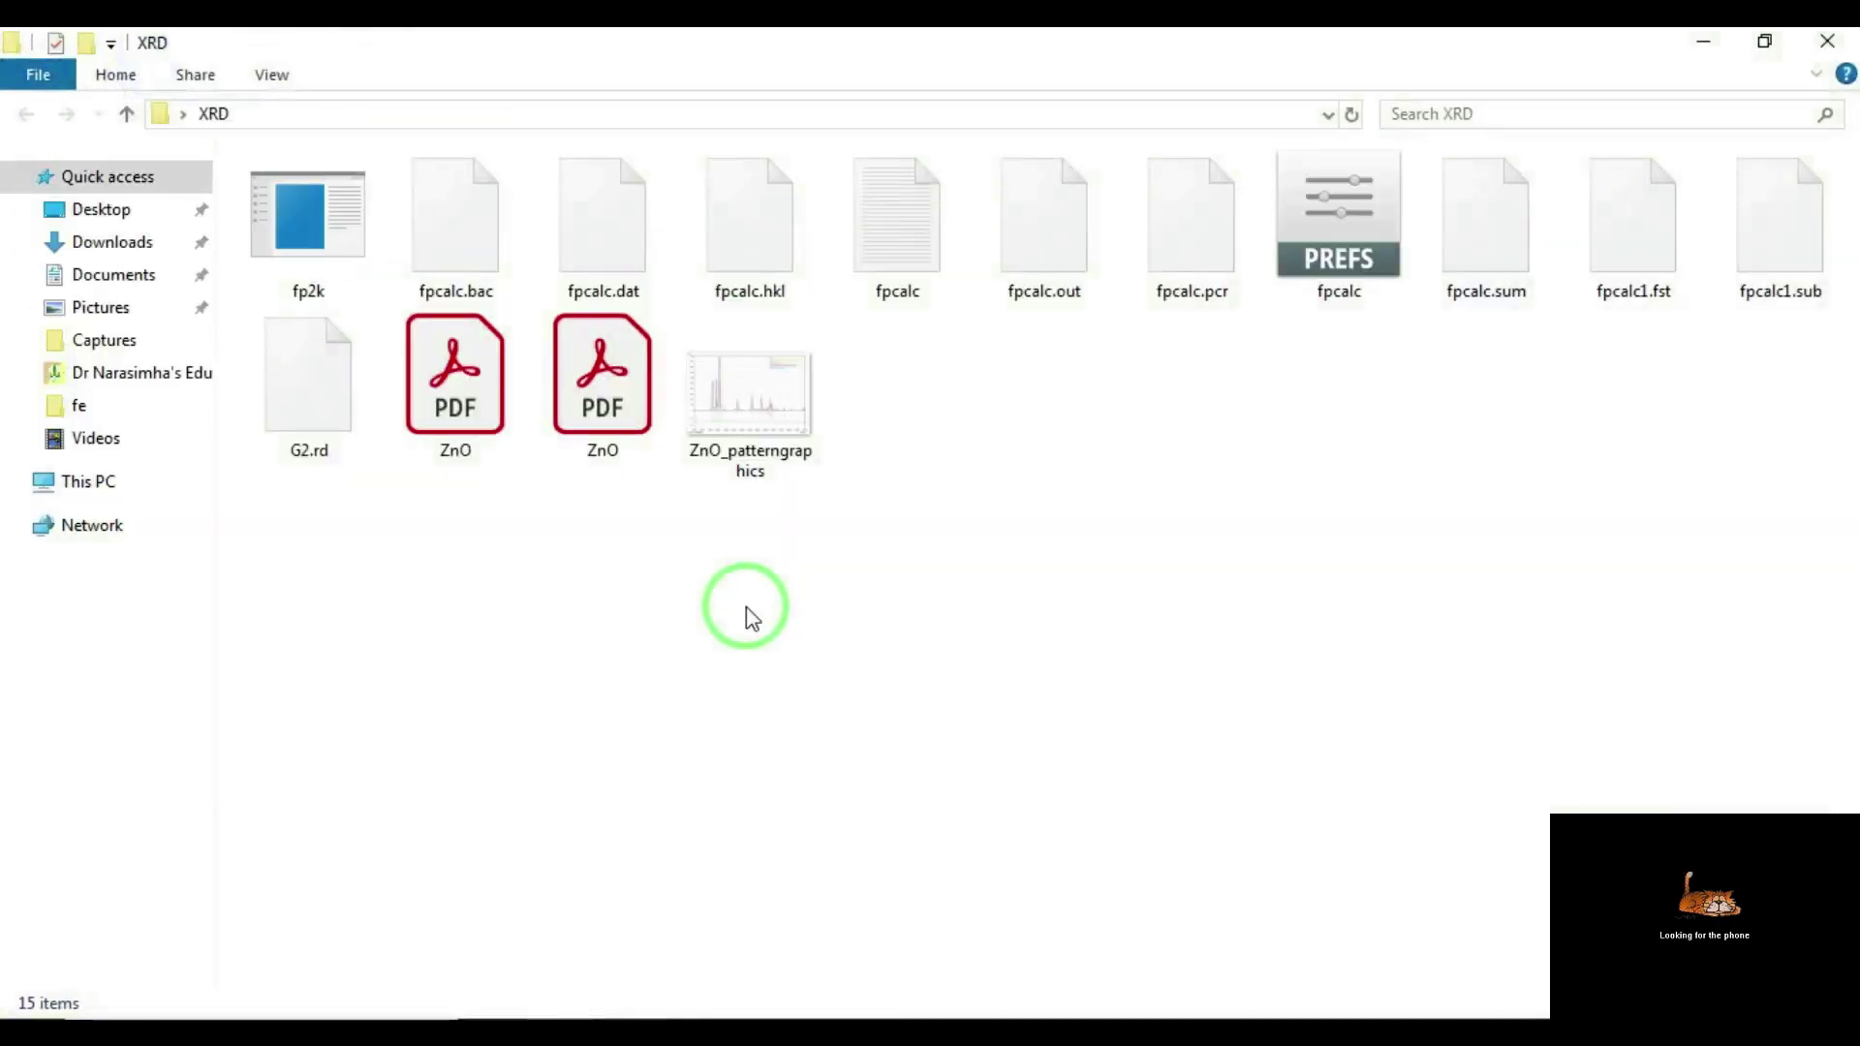
click(618, 424)
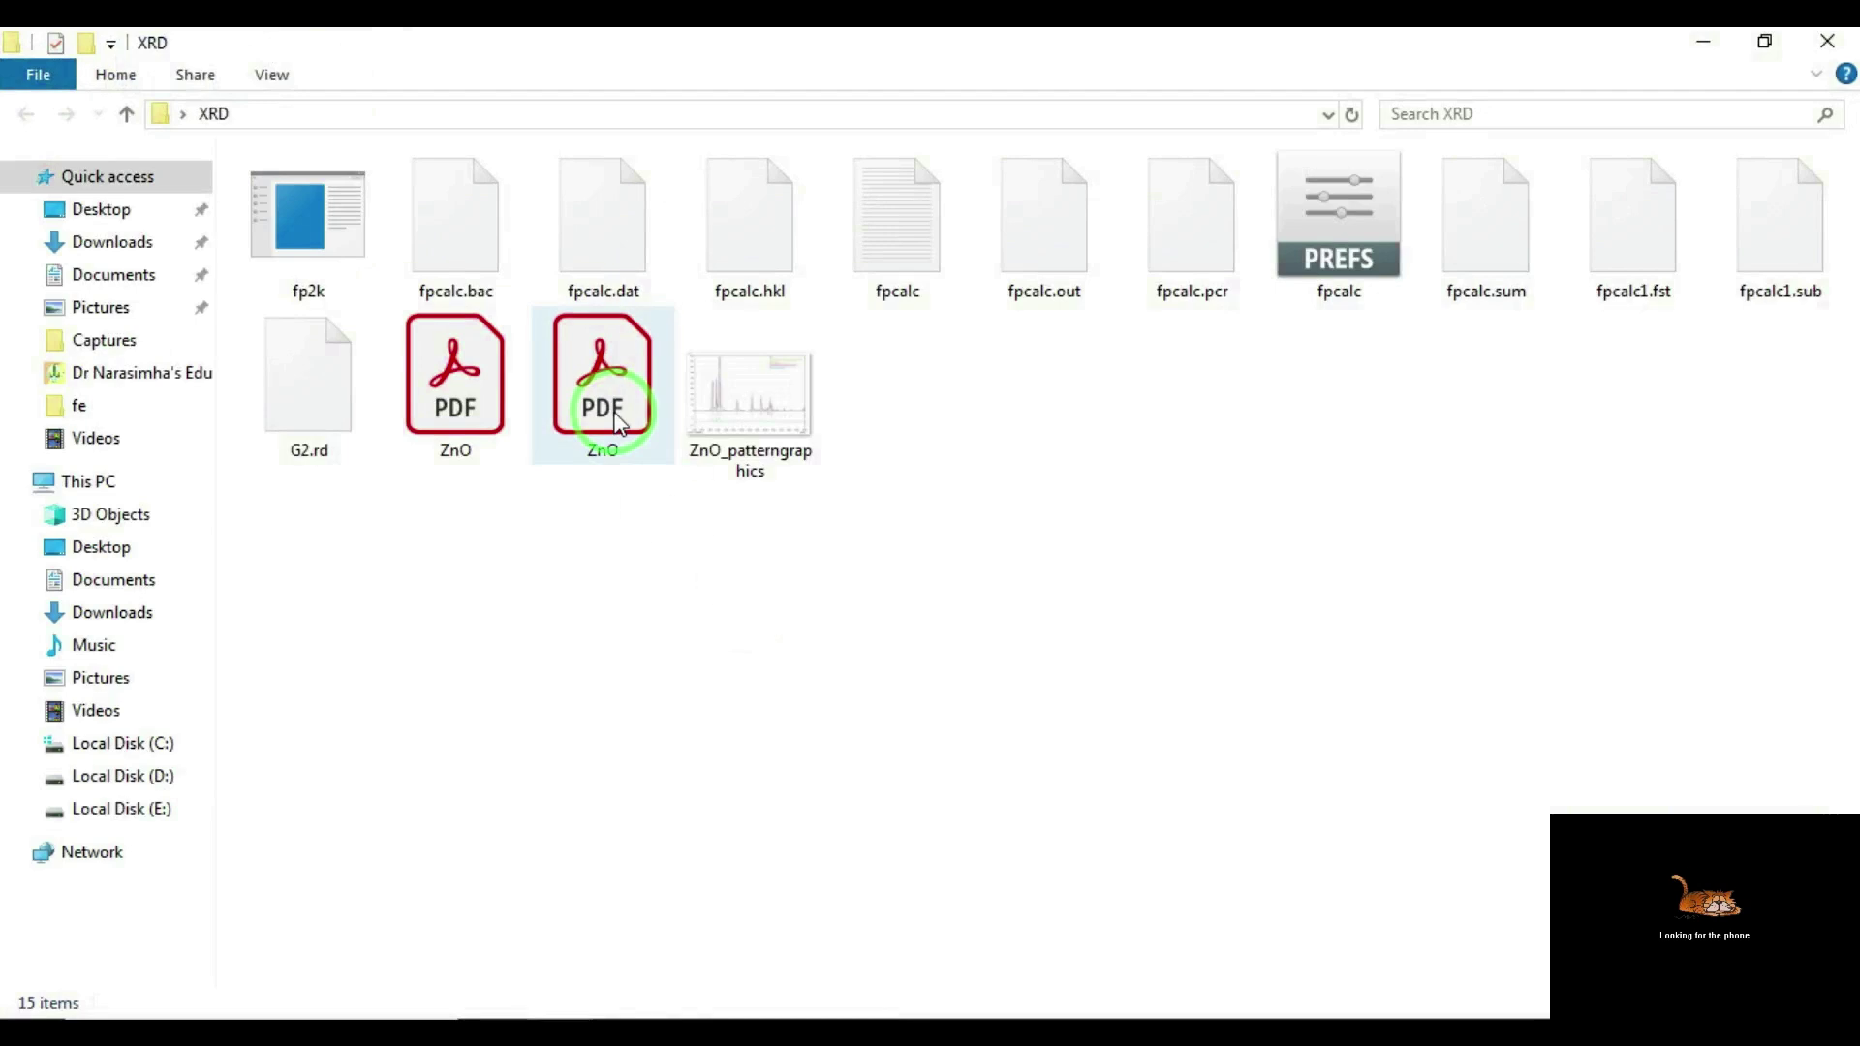
click(618, 423)
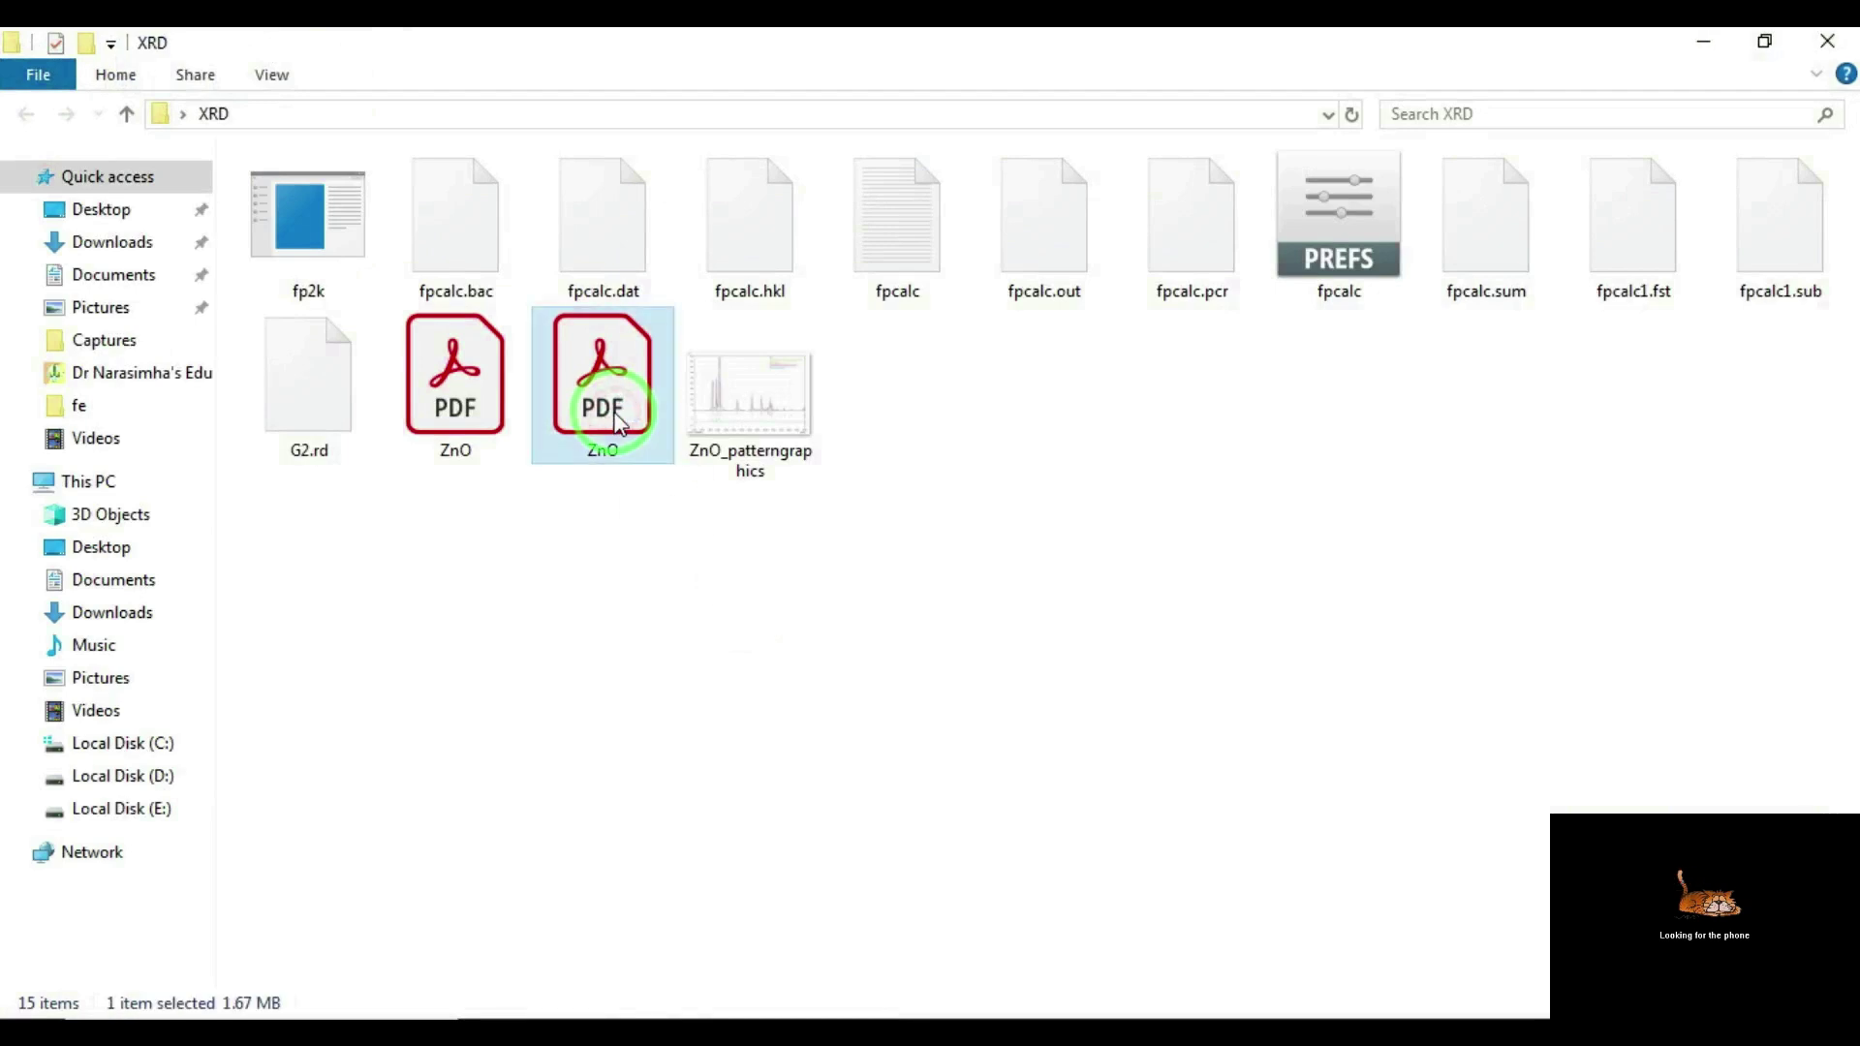
double_click(618, 424)
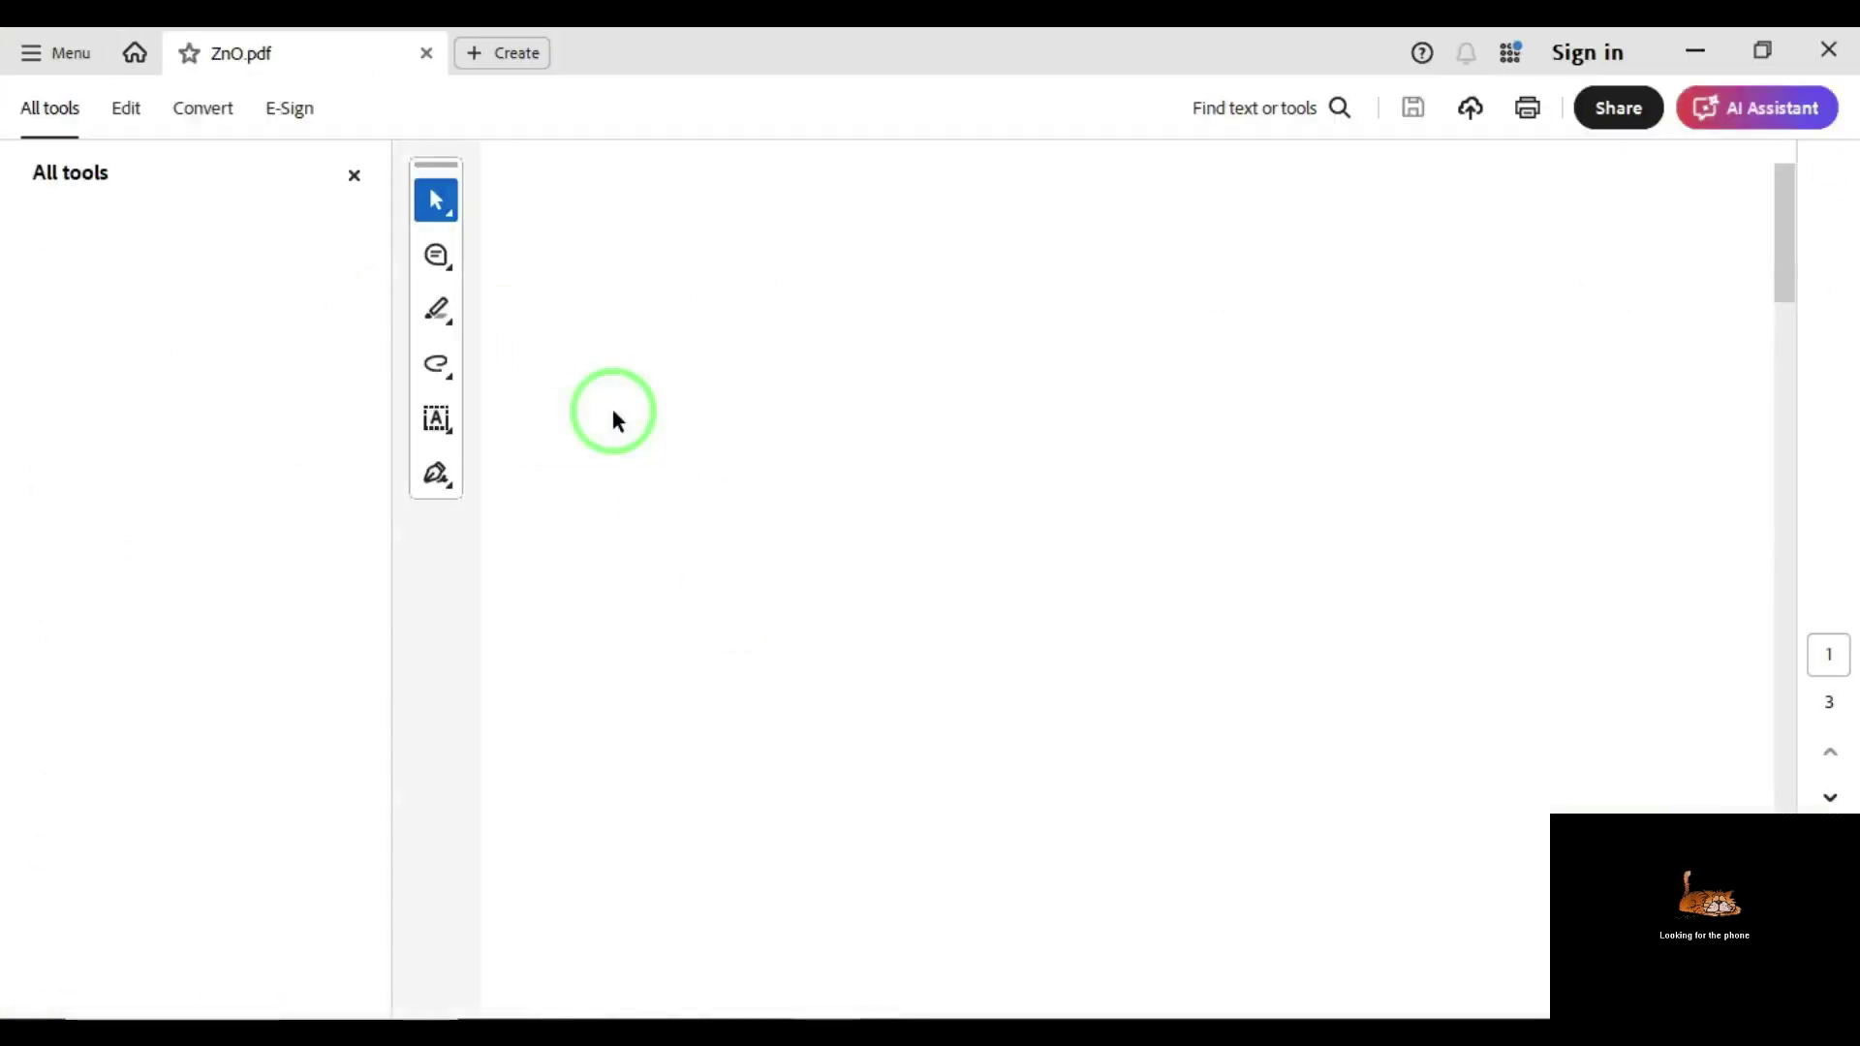
click(353, 177)
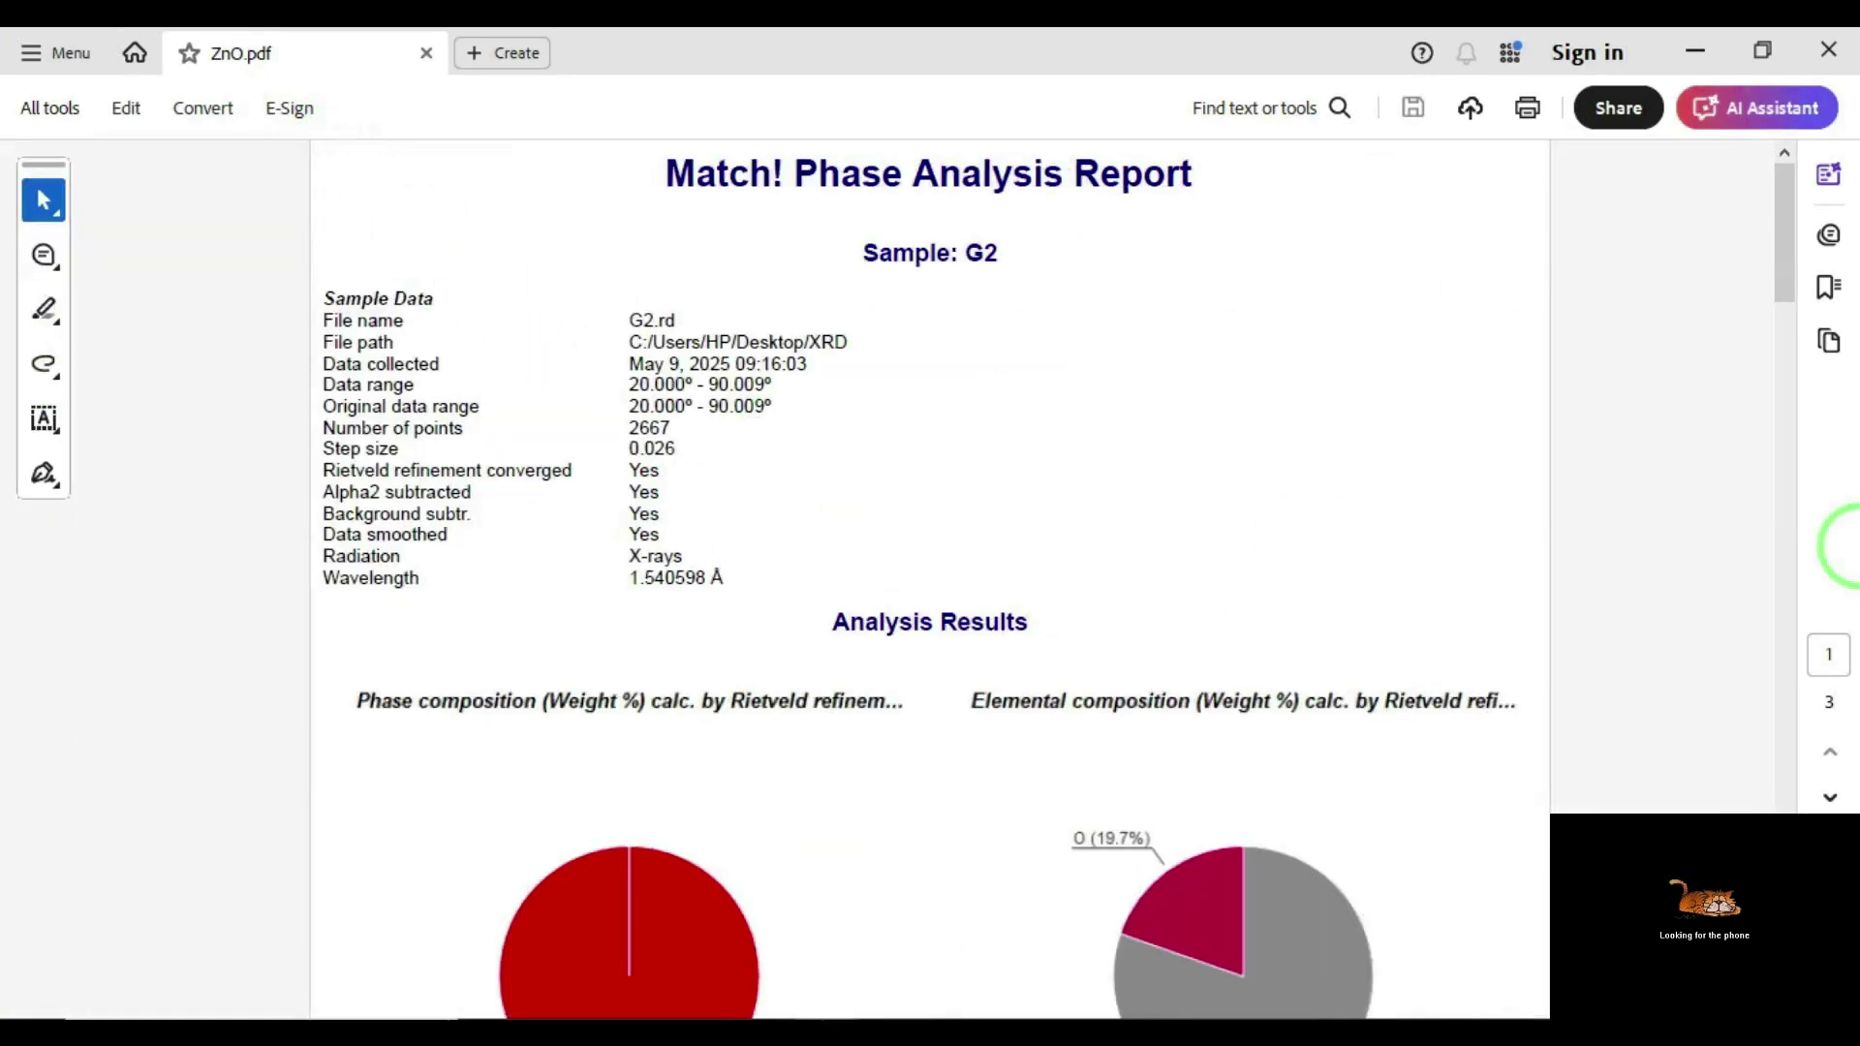
Examine the report's sample data, including the Rietveld refinement, alpha2 subtraction, background subtraction and smoothing entries.
mouse_move(1787, 294)
mouse_down()
mouse_move(1804, 363)
mouse_move(1813, 282)
mouse_up()
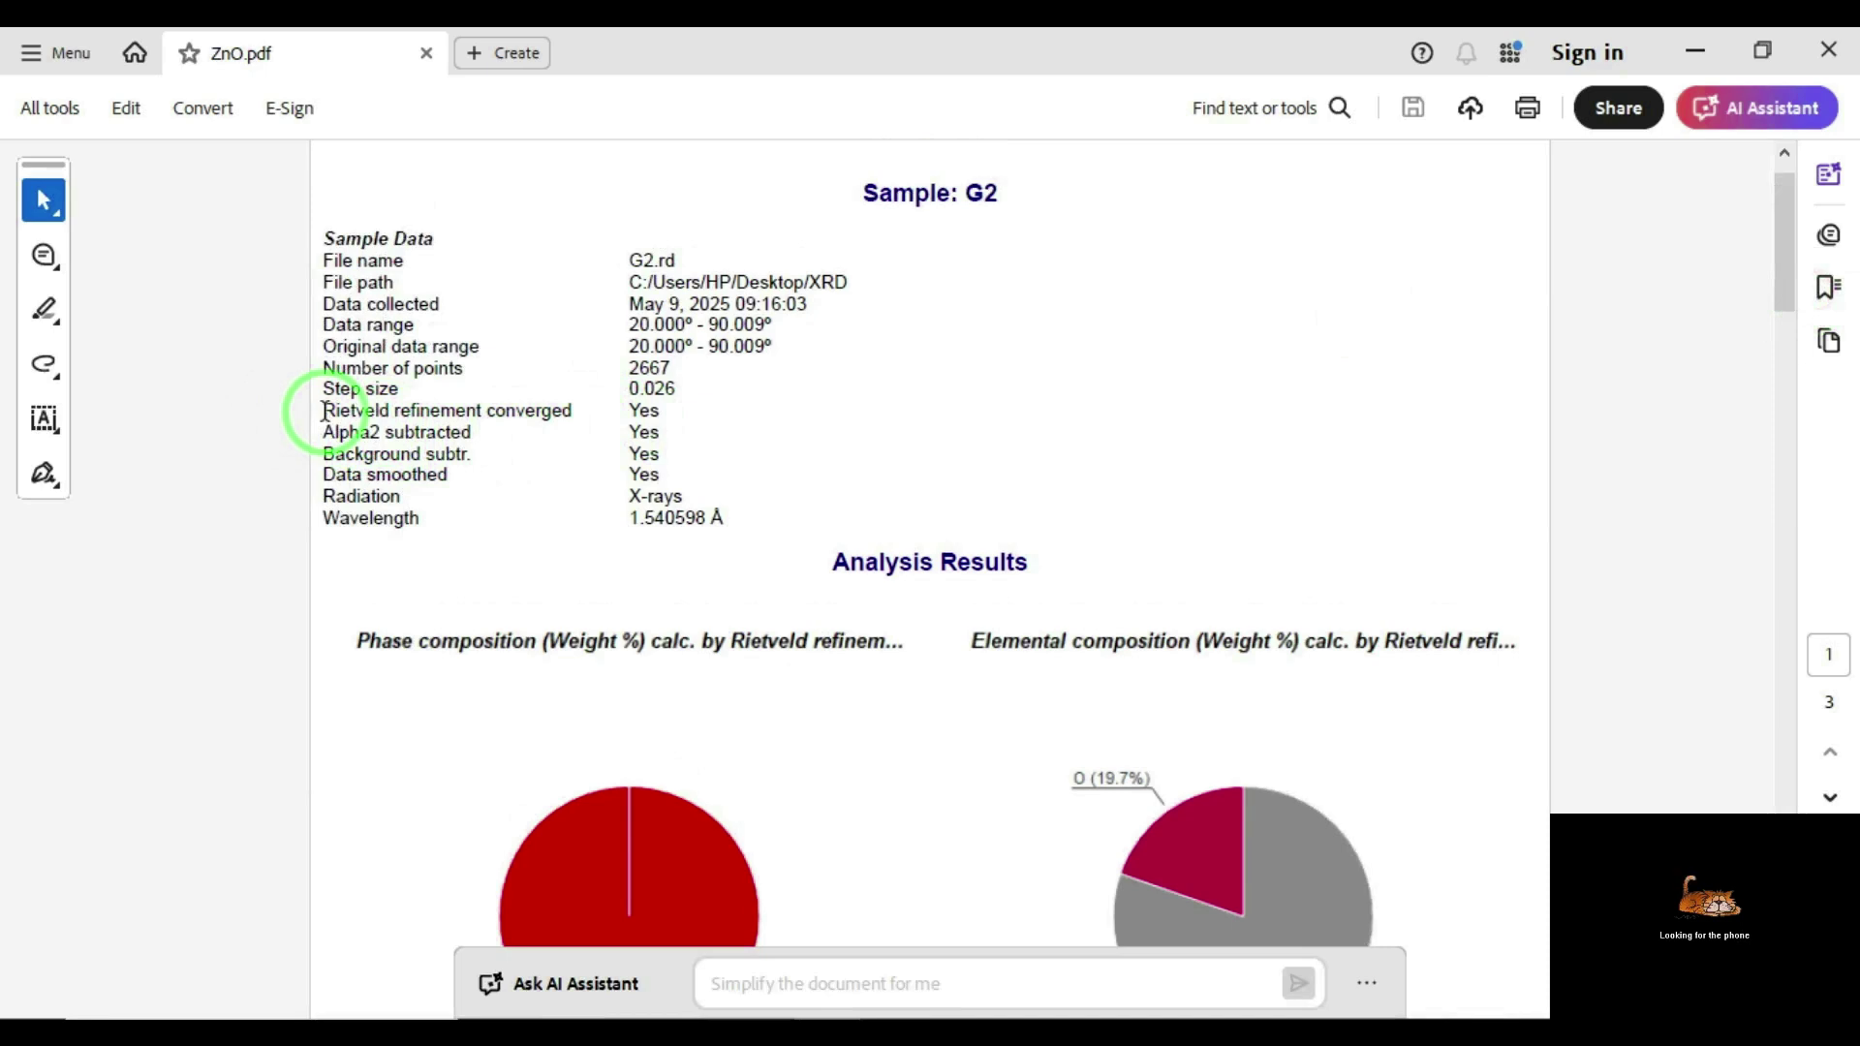
double_click(378, 415)
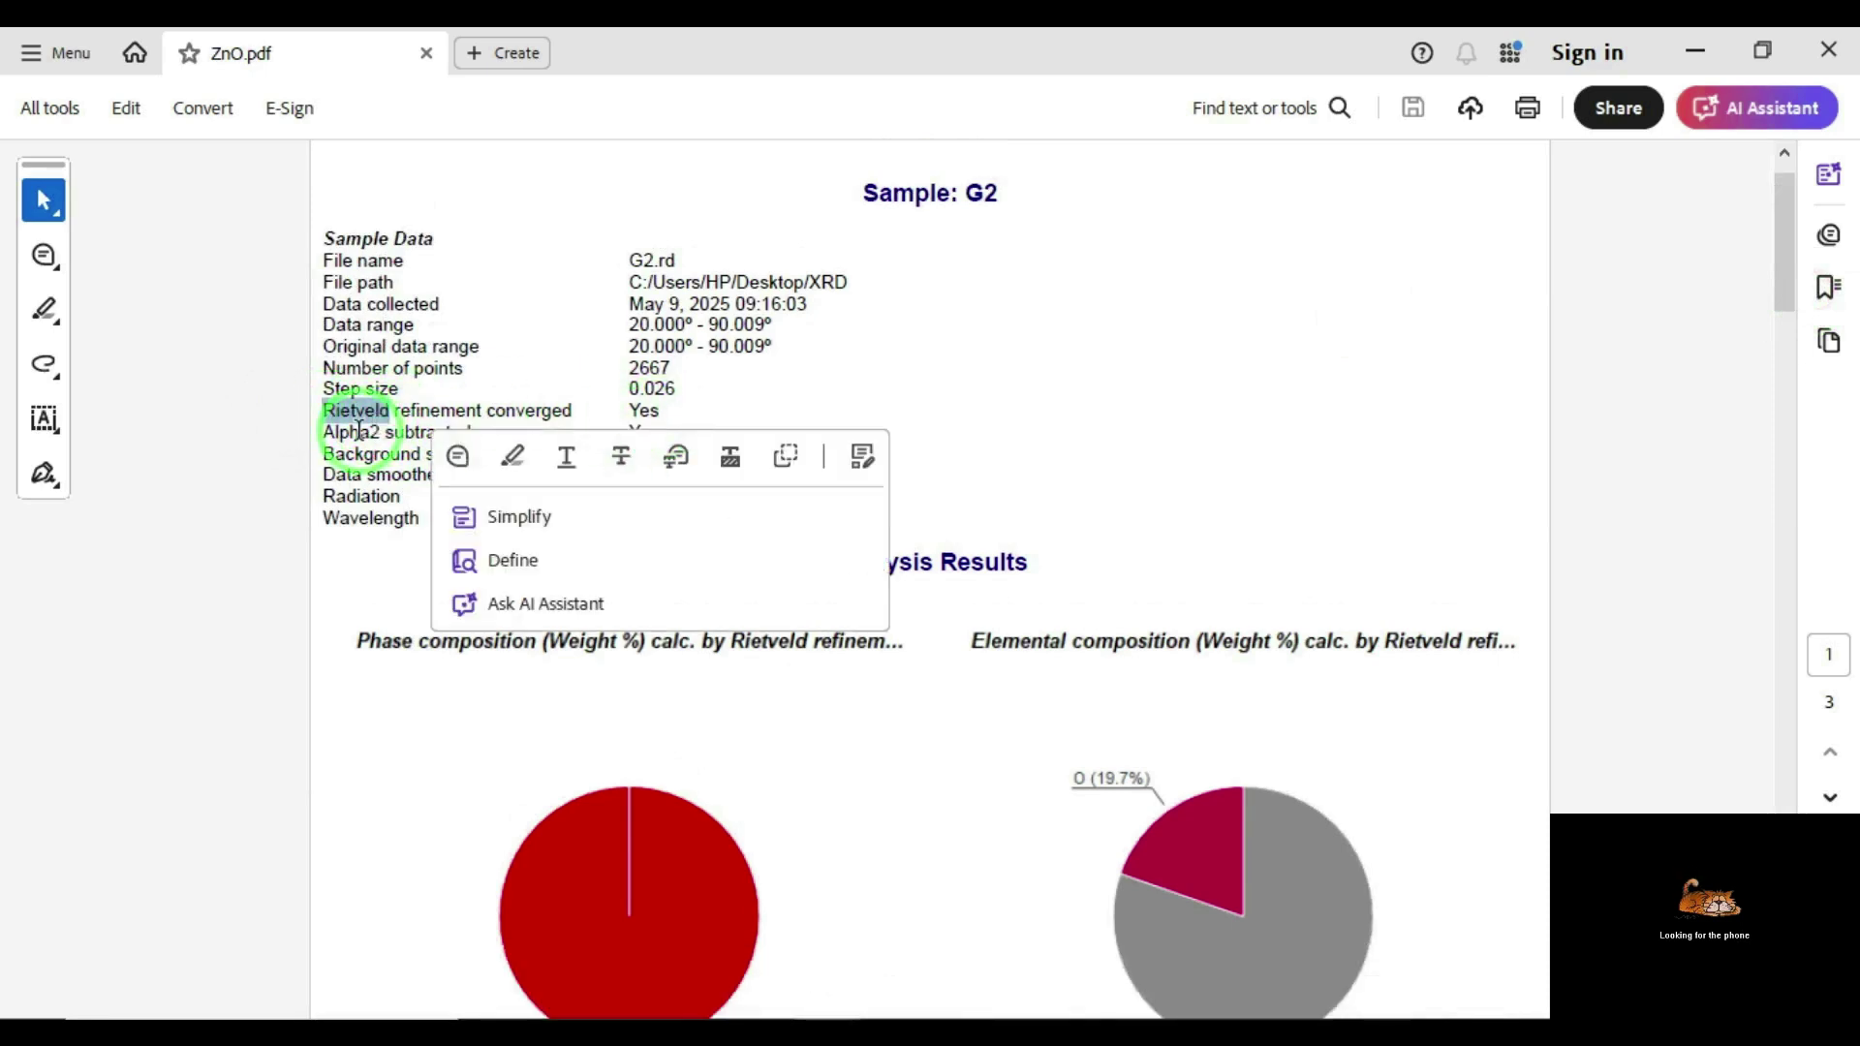
drag(329, 434, 371, 433)
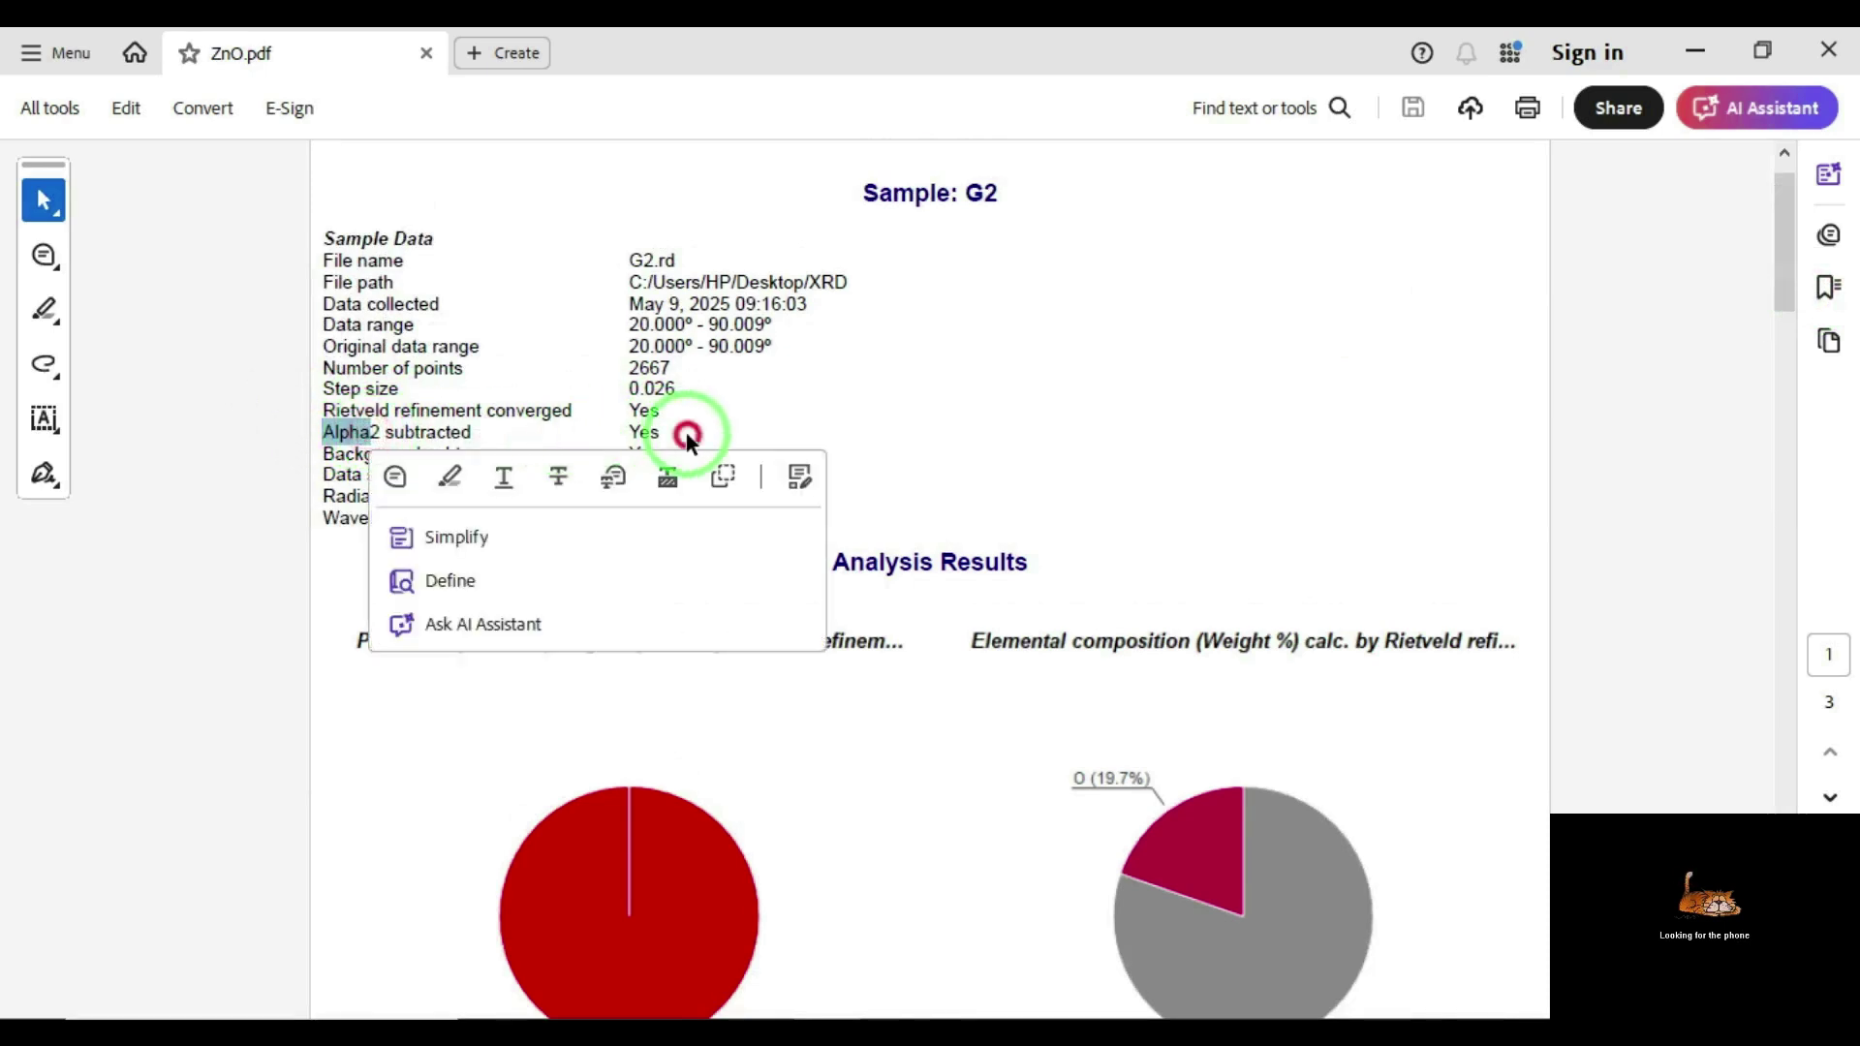
click(328, 454)
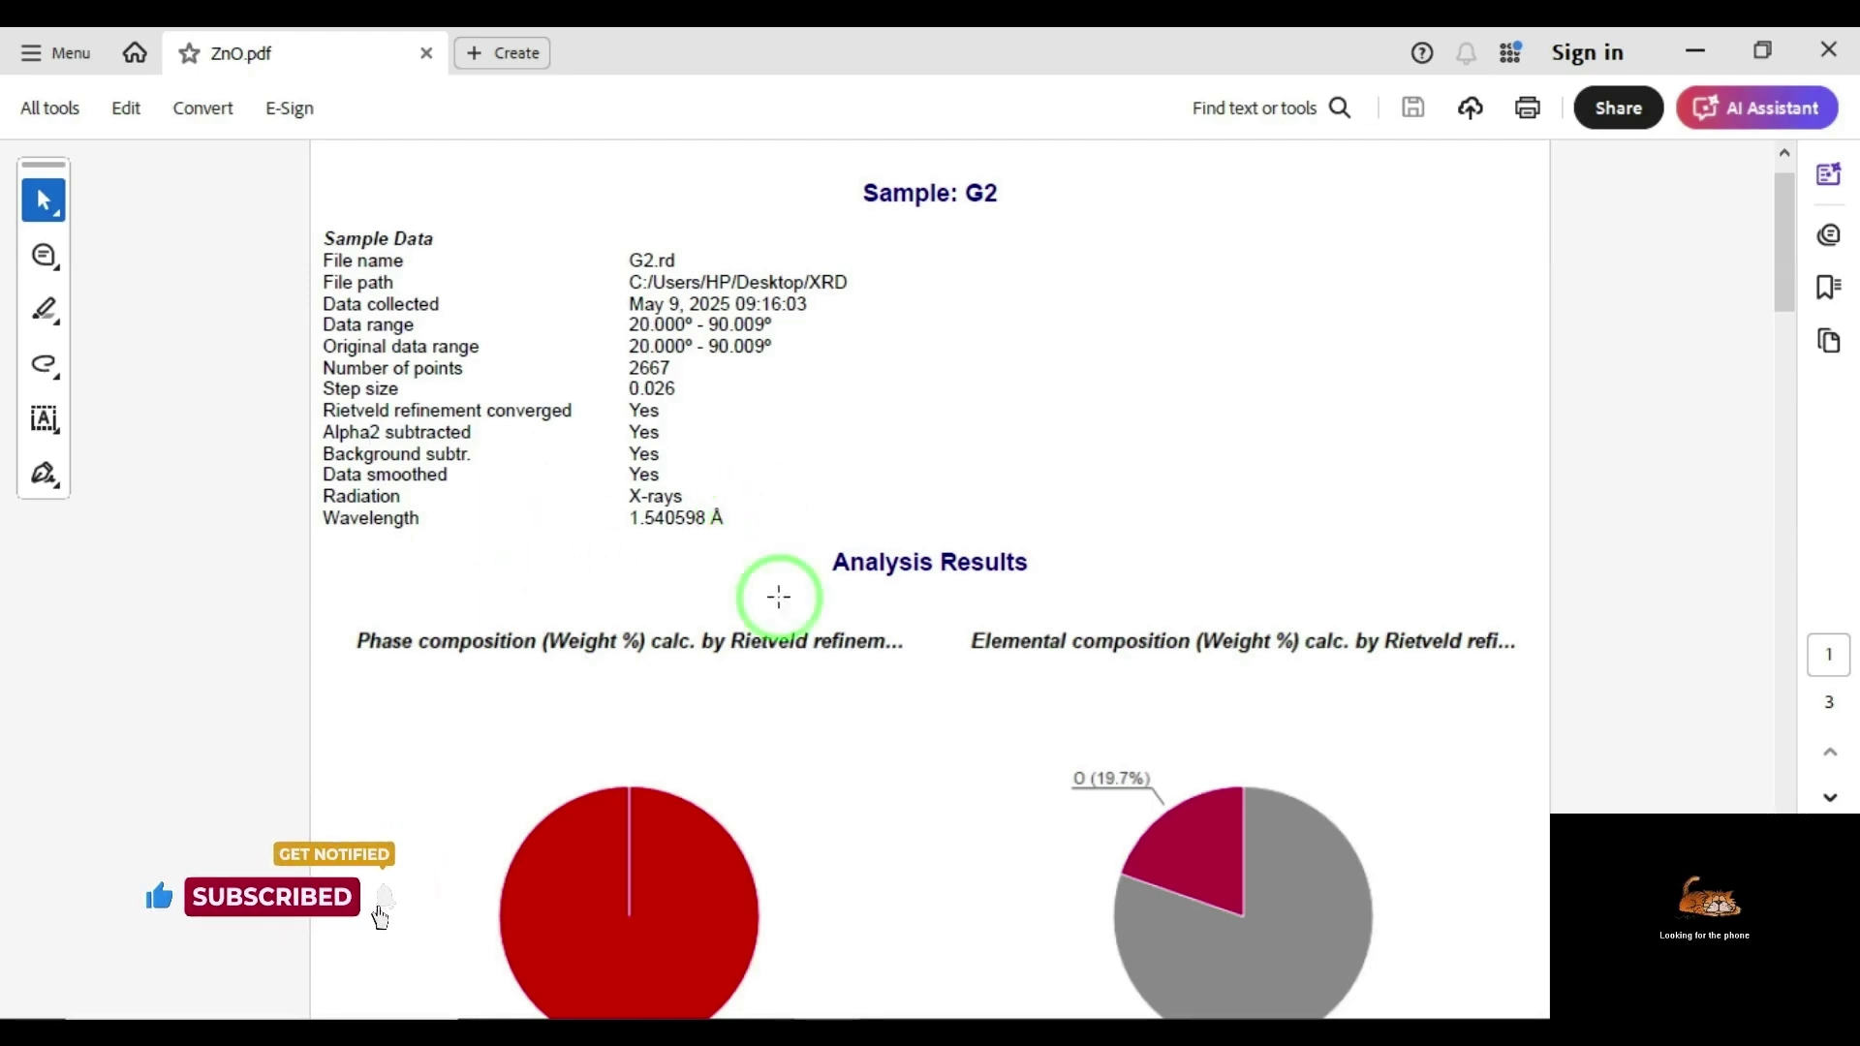
Examine the report's details of the identified Zincite phase at 125% zoom, including formula sum, entry number, space group and unit cell.
drag(1785, 291, 1793, 456)
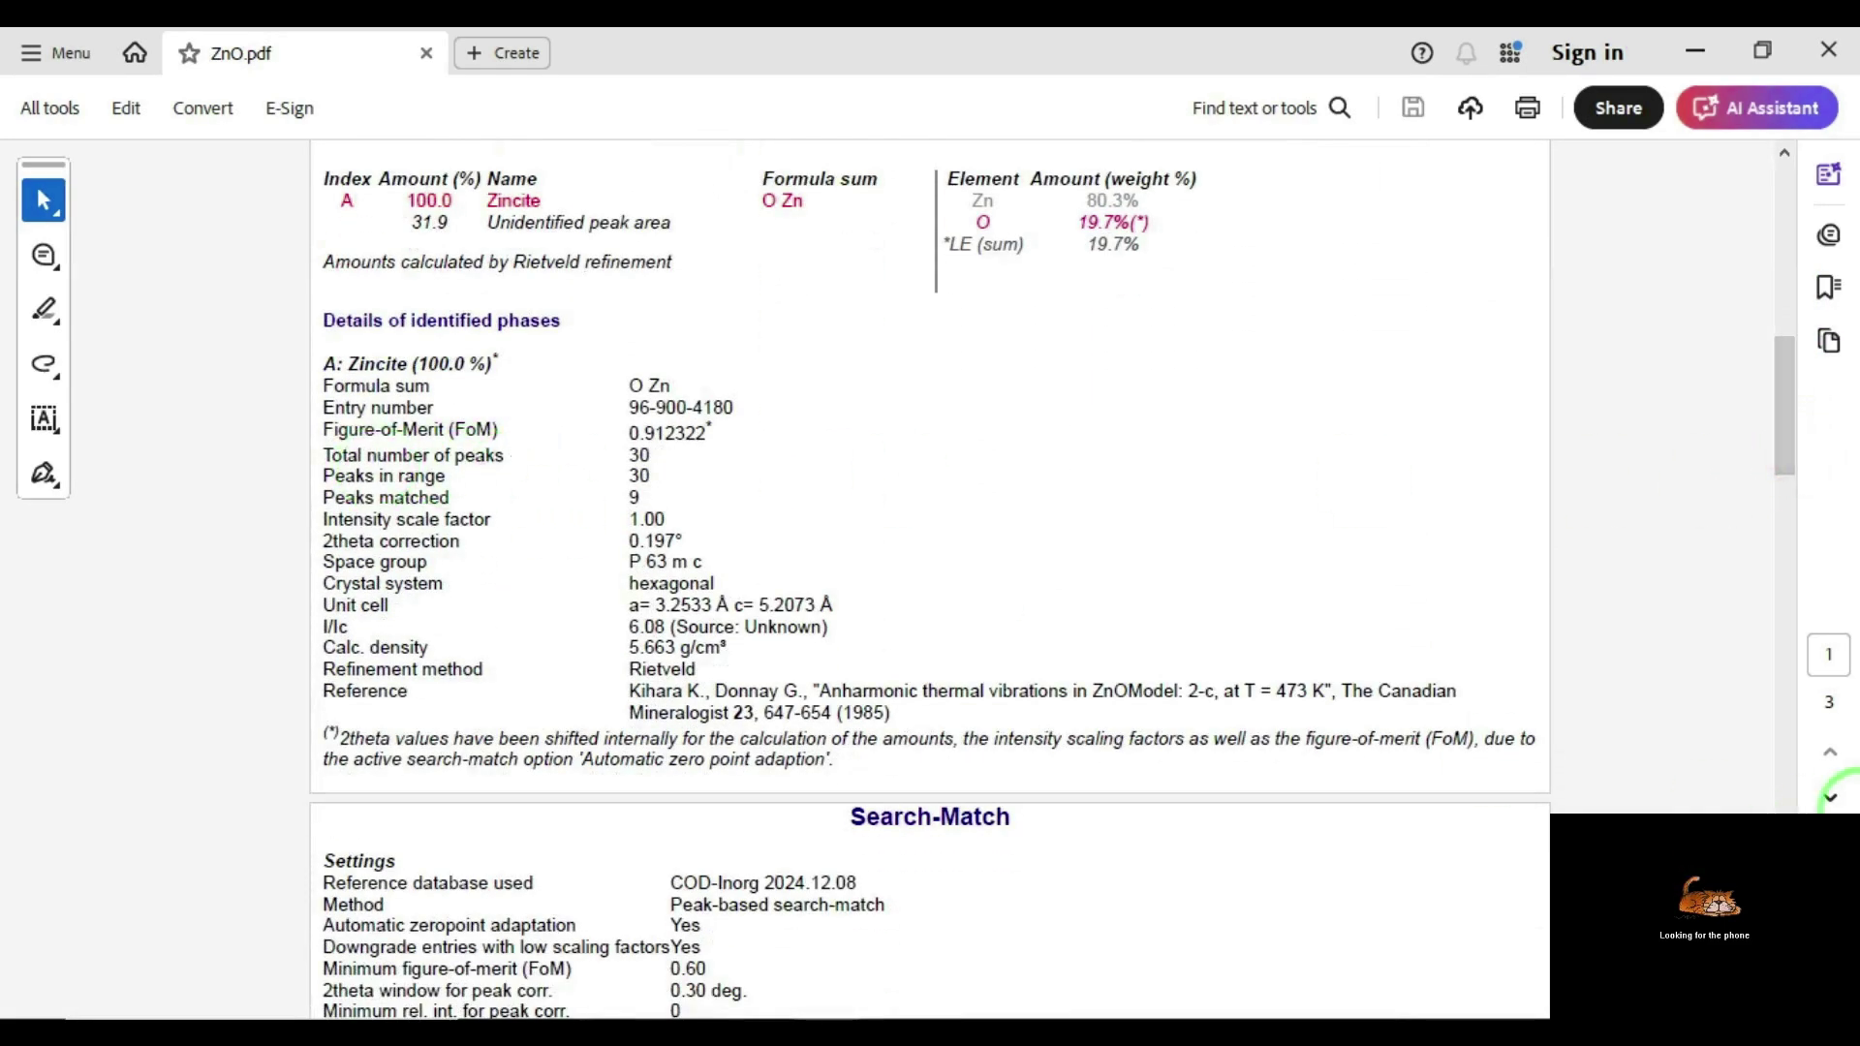
key(ctrl+equal)
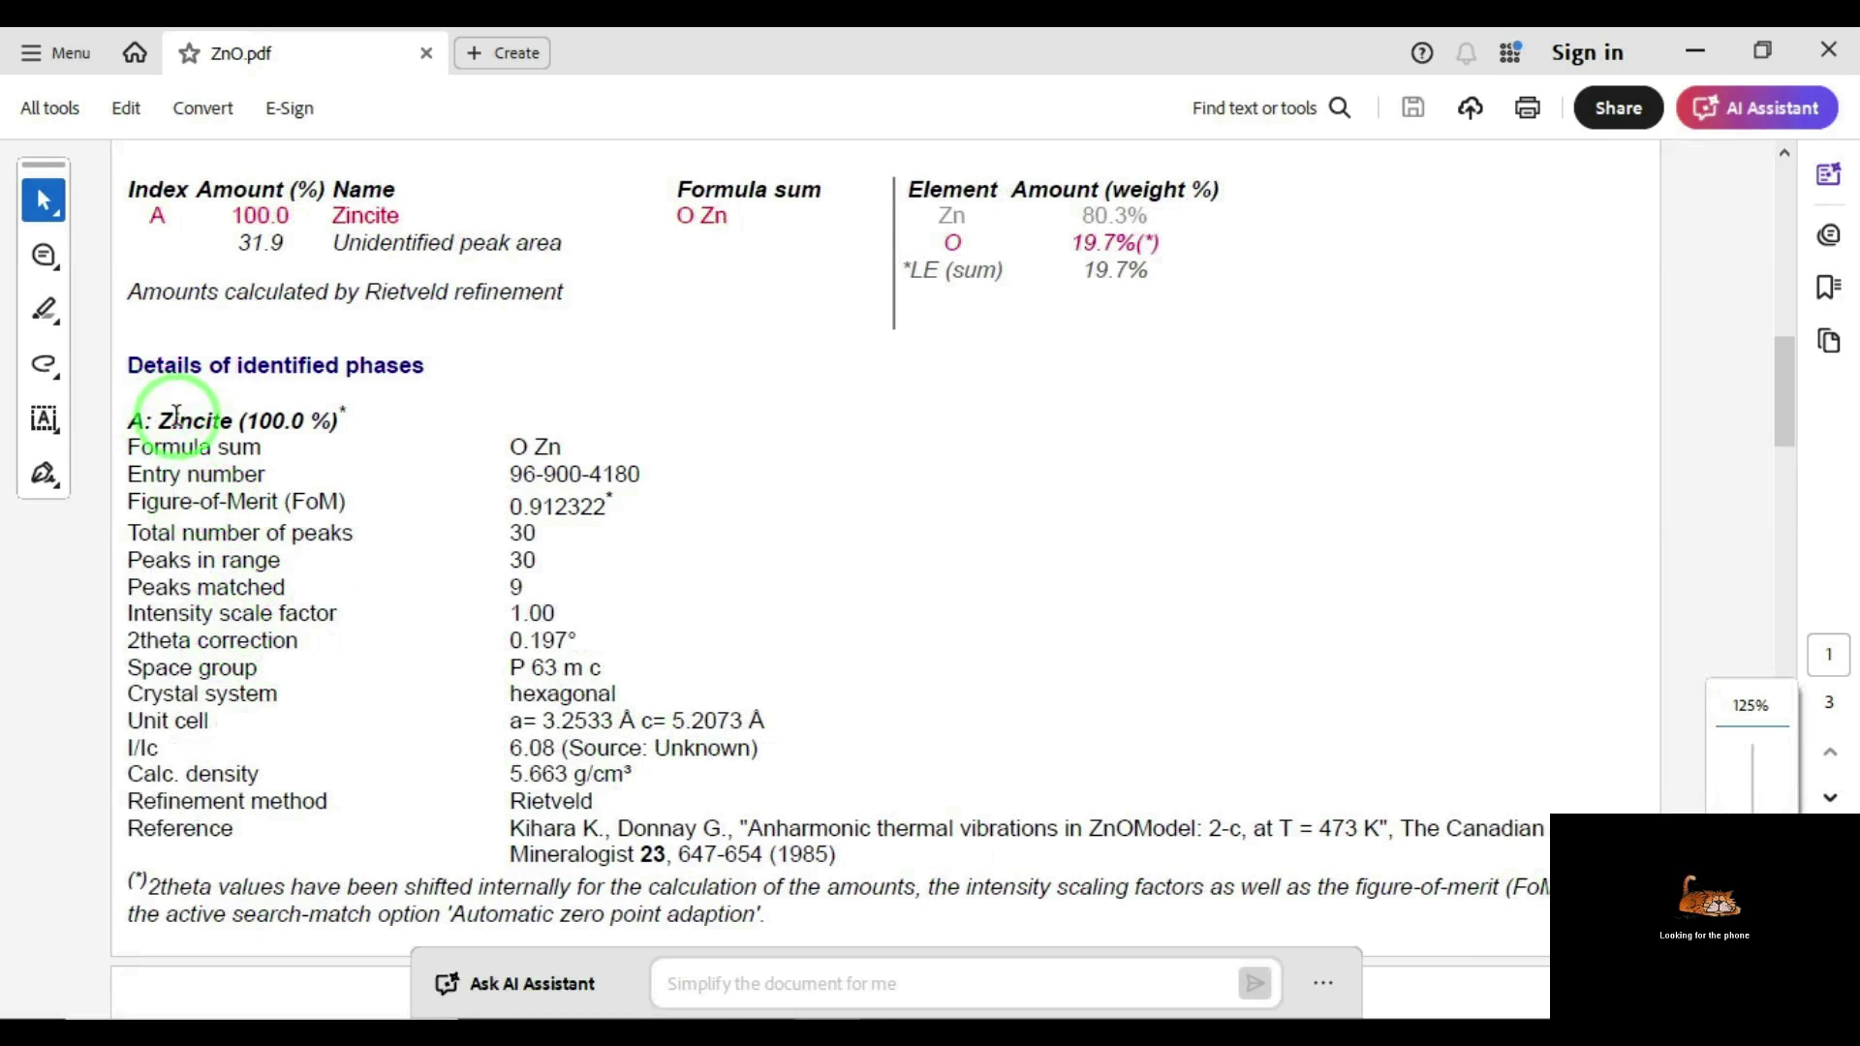
drag(156, 425, 136, 420)
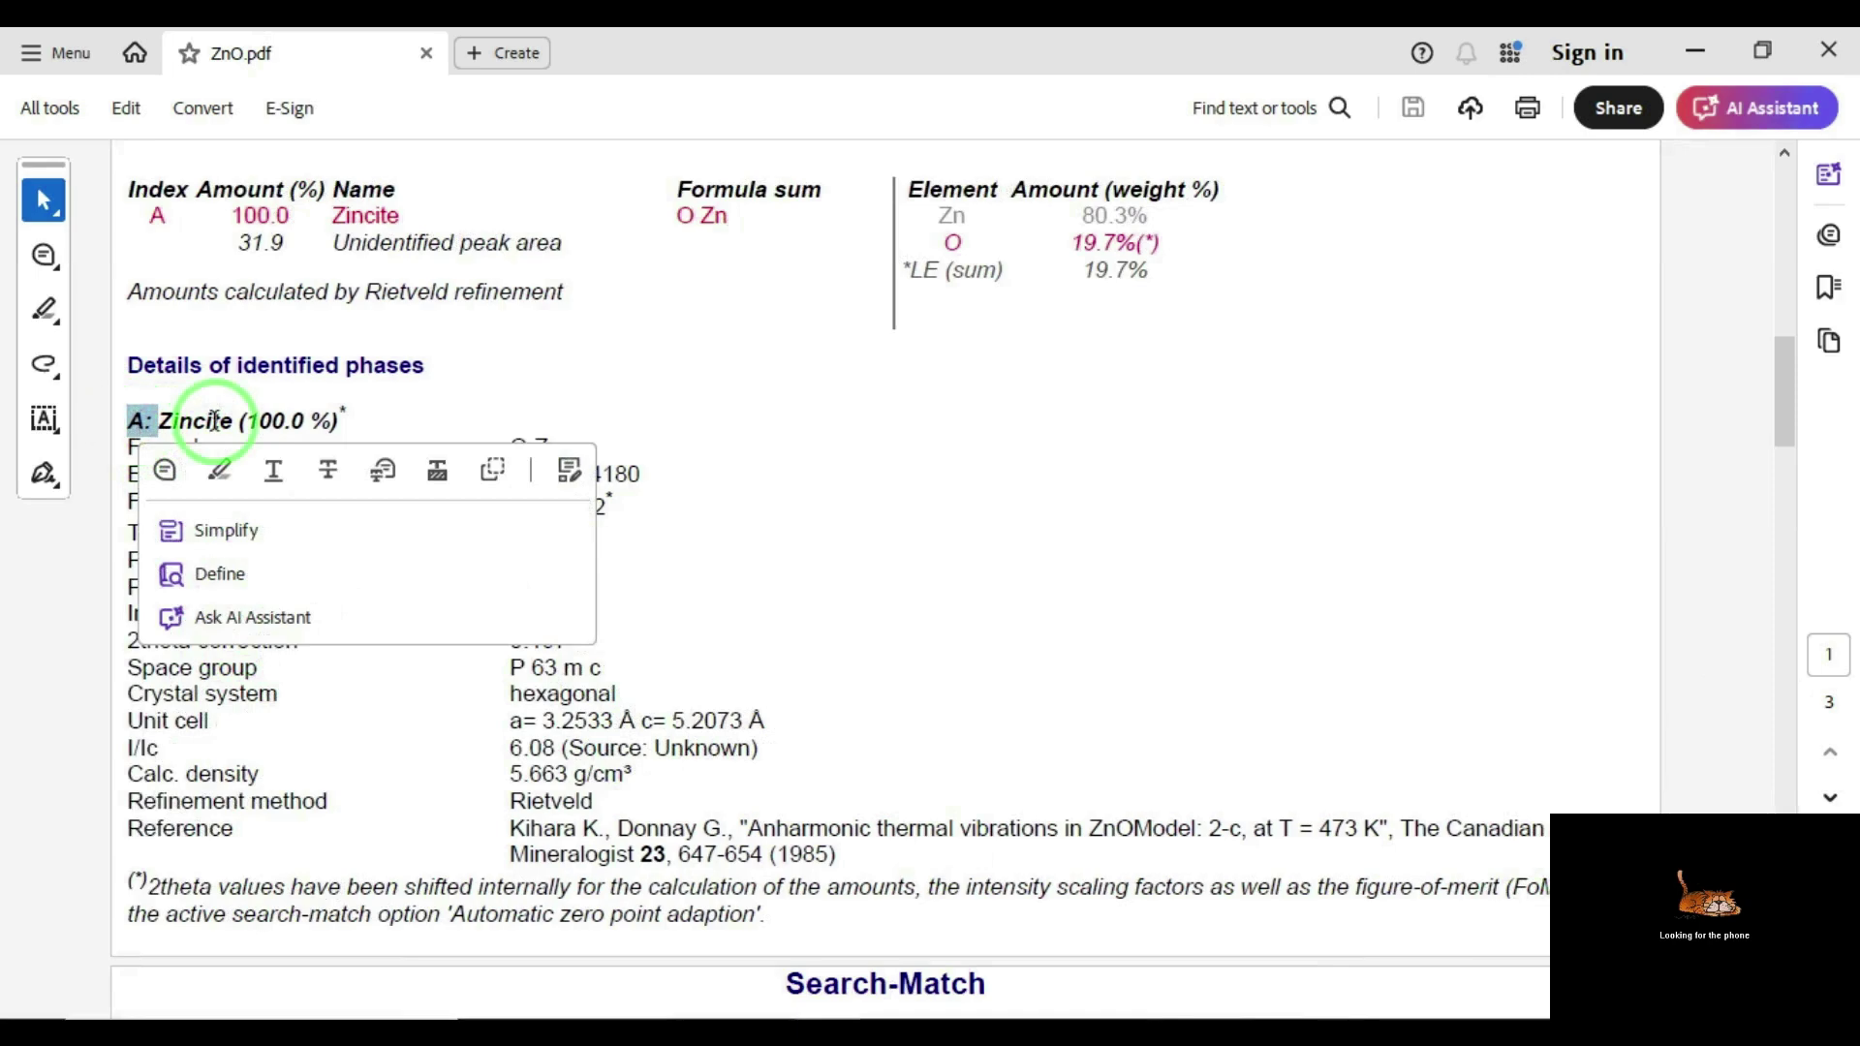
click(699, 460)
drag(563, 451, 494, 445)
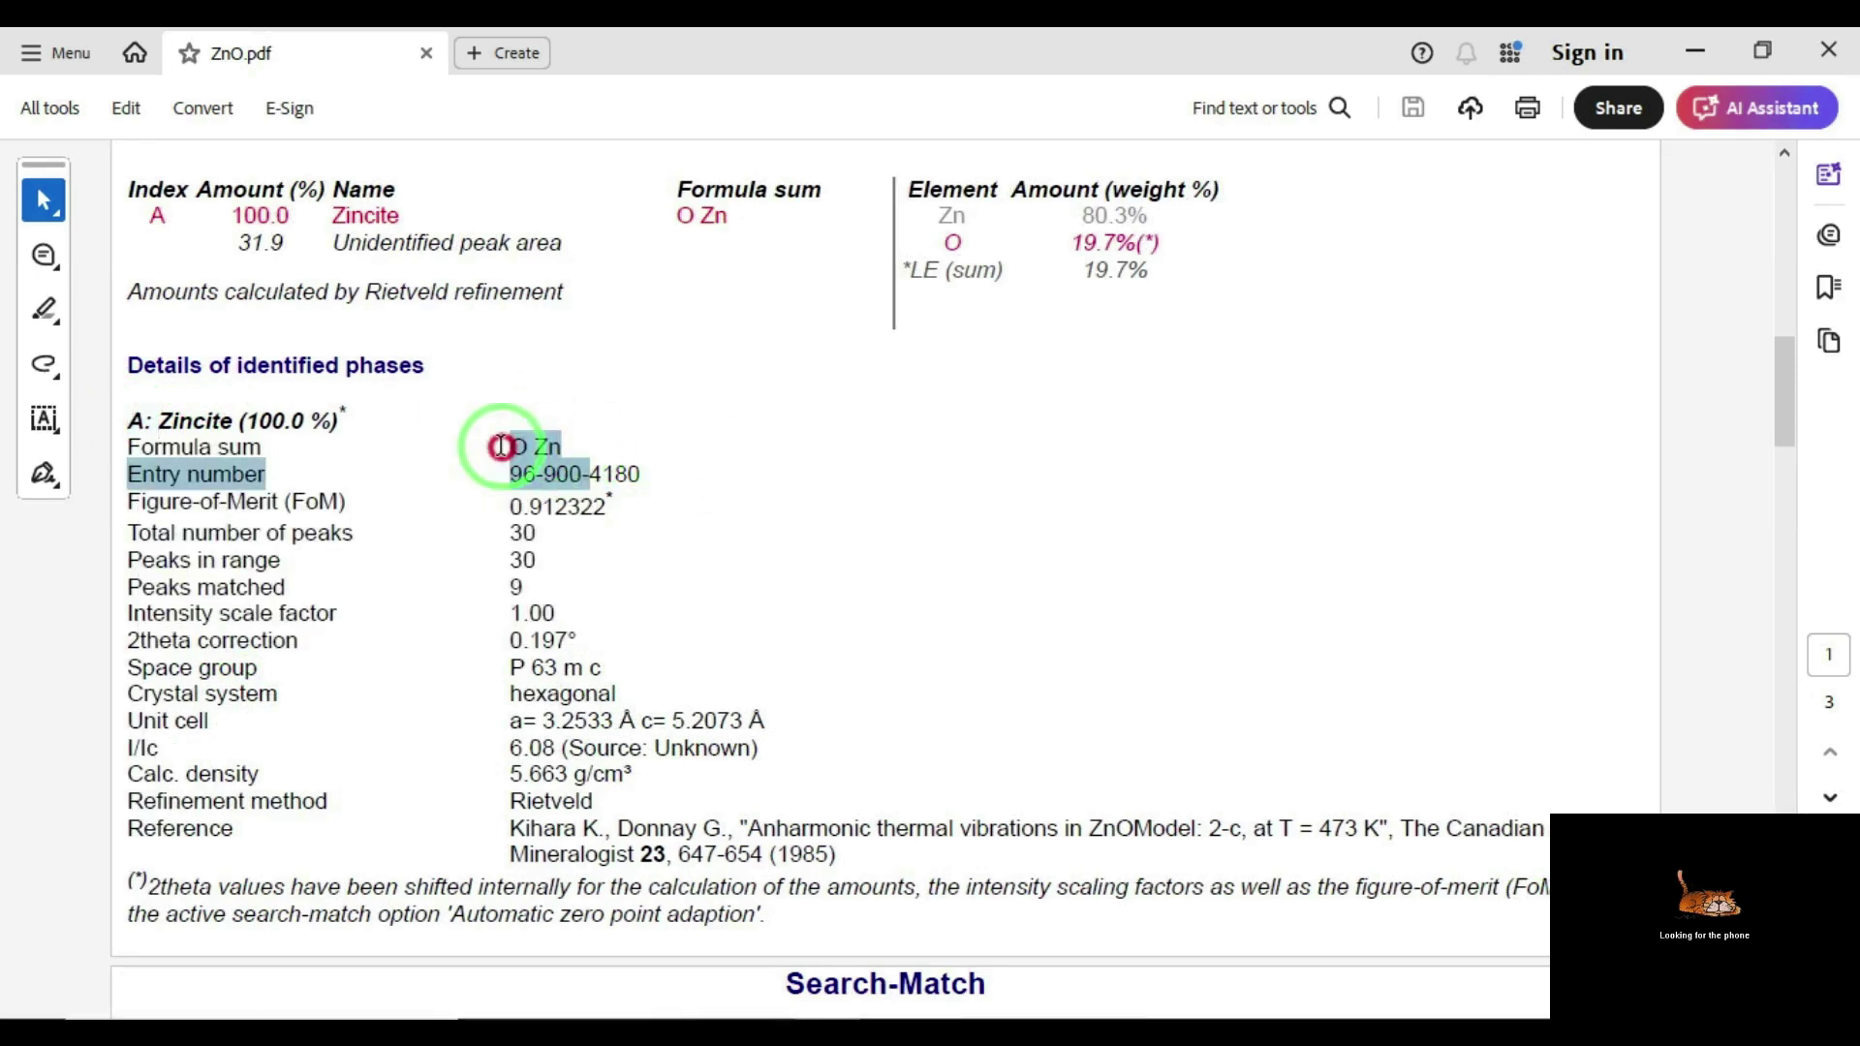
click(797, 441)
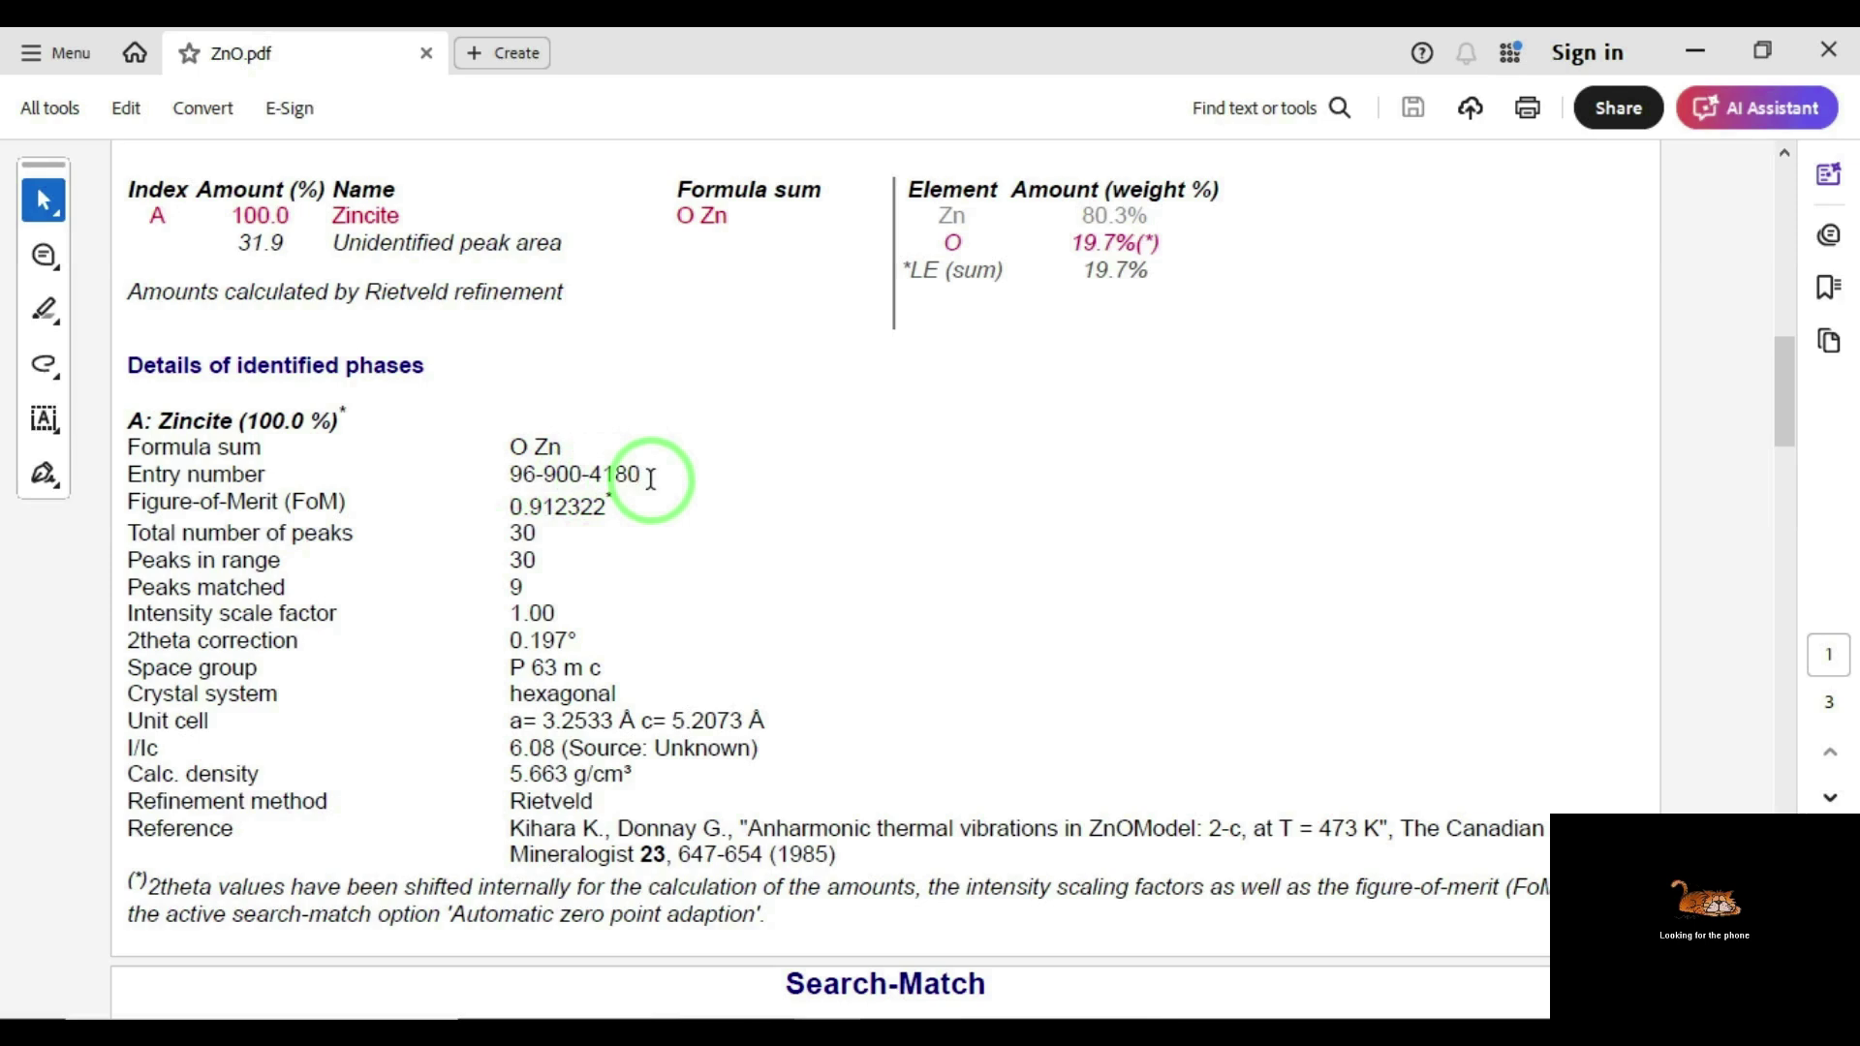
drag(651, 480, 465, 484)
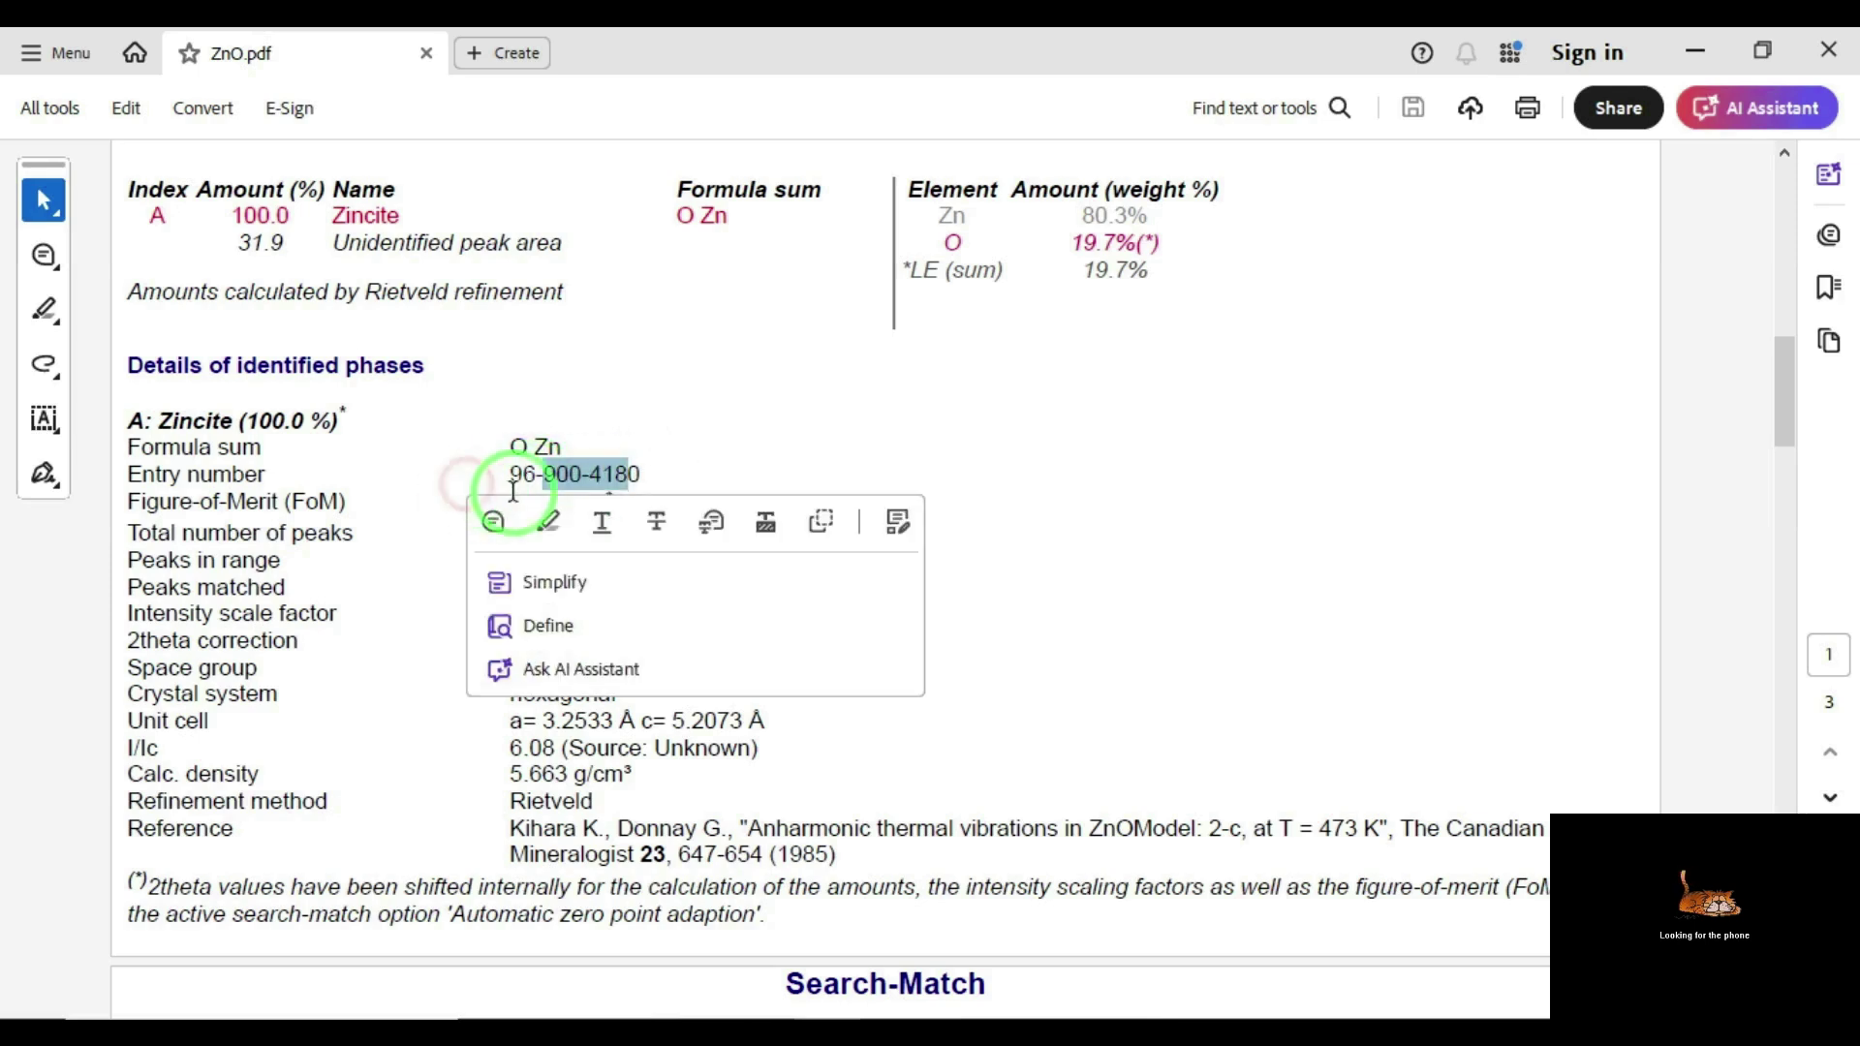
click(1092, 462)
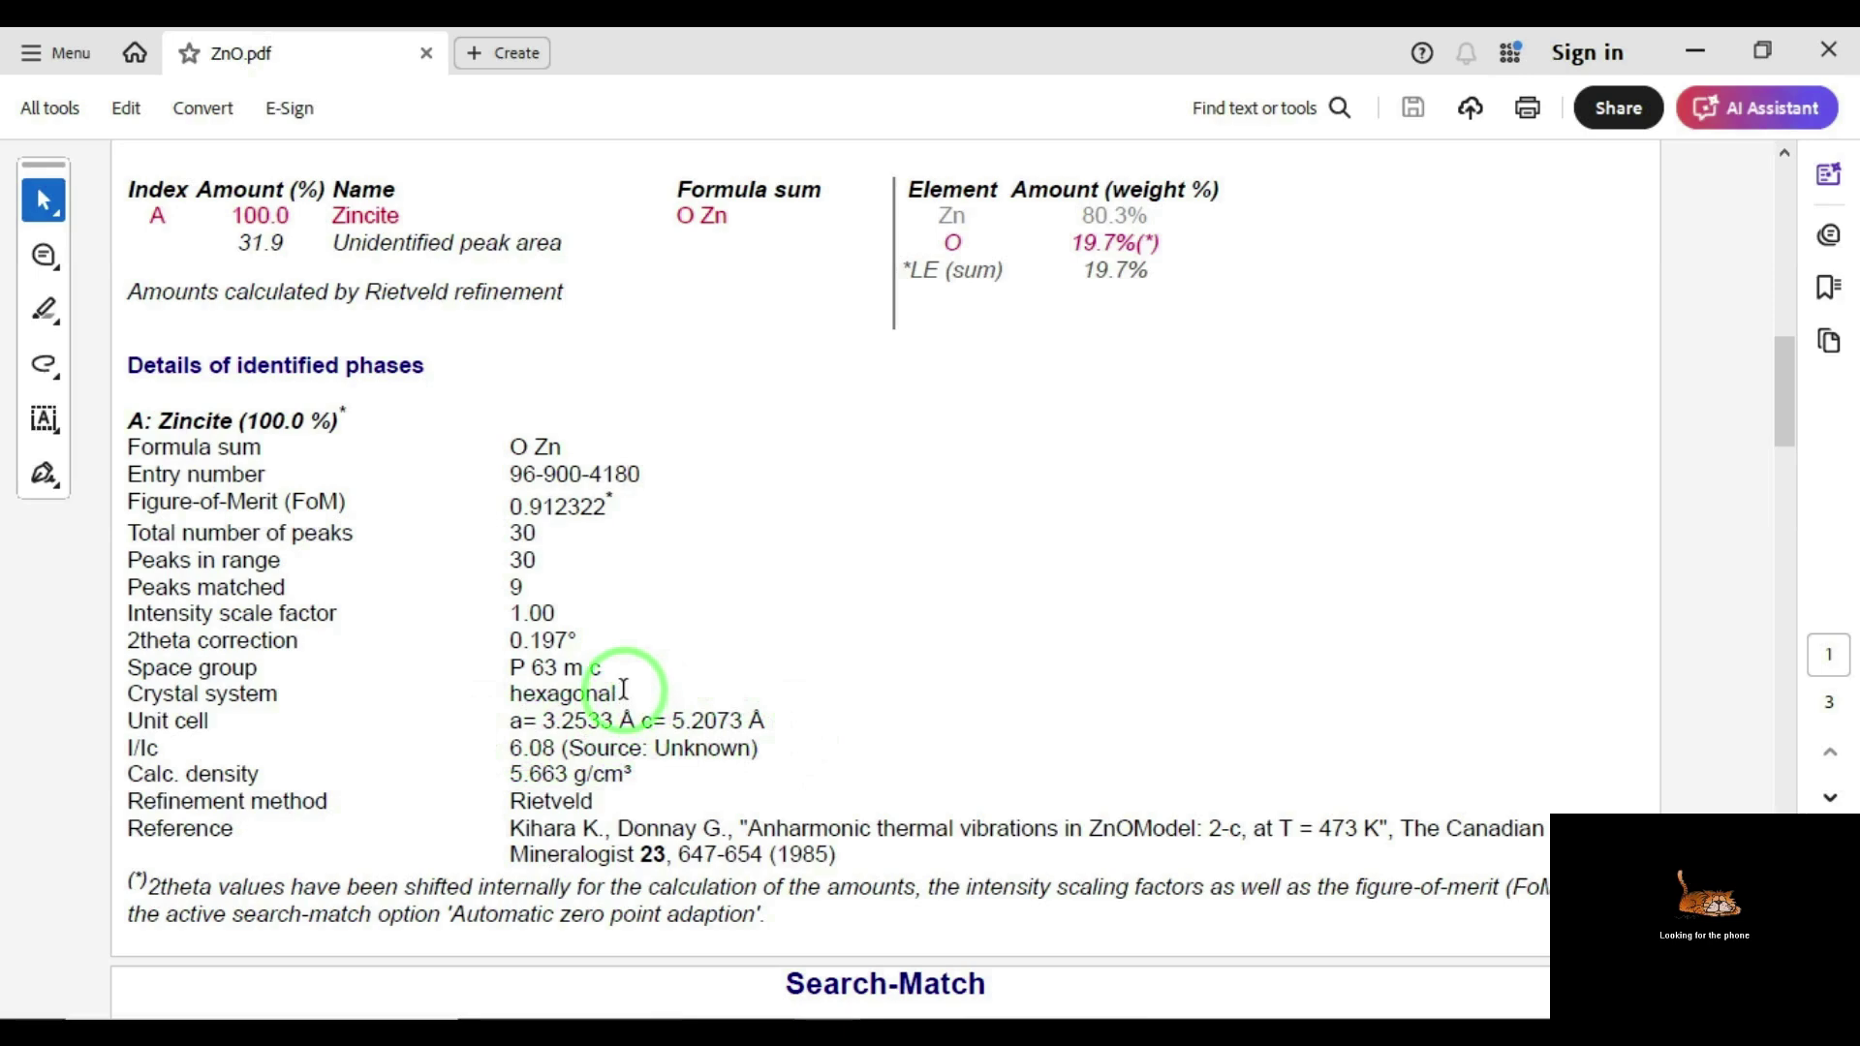
Examine the report's Peak List, including the FWHM and Matched columns, and trace the phase letter A to the identified Zincite phase.
drag(1787, 440, 1793, 551)
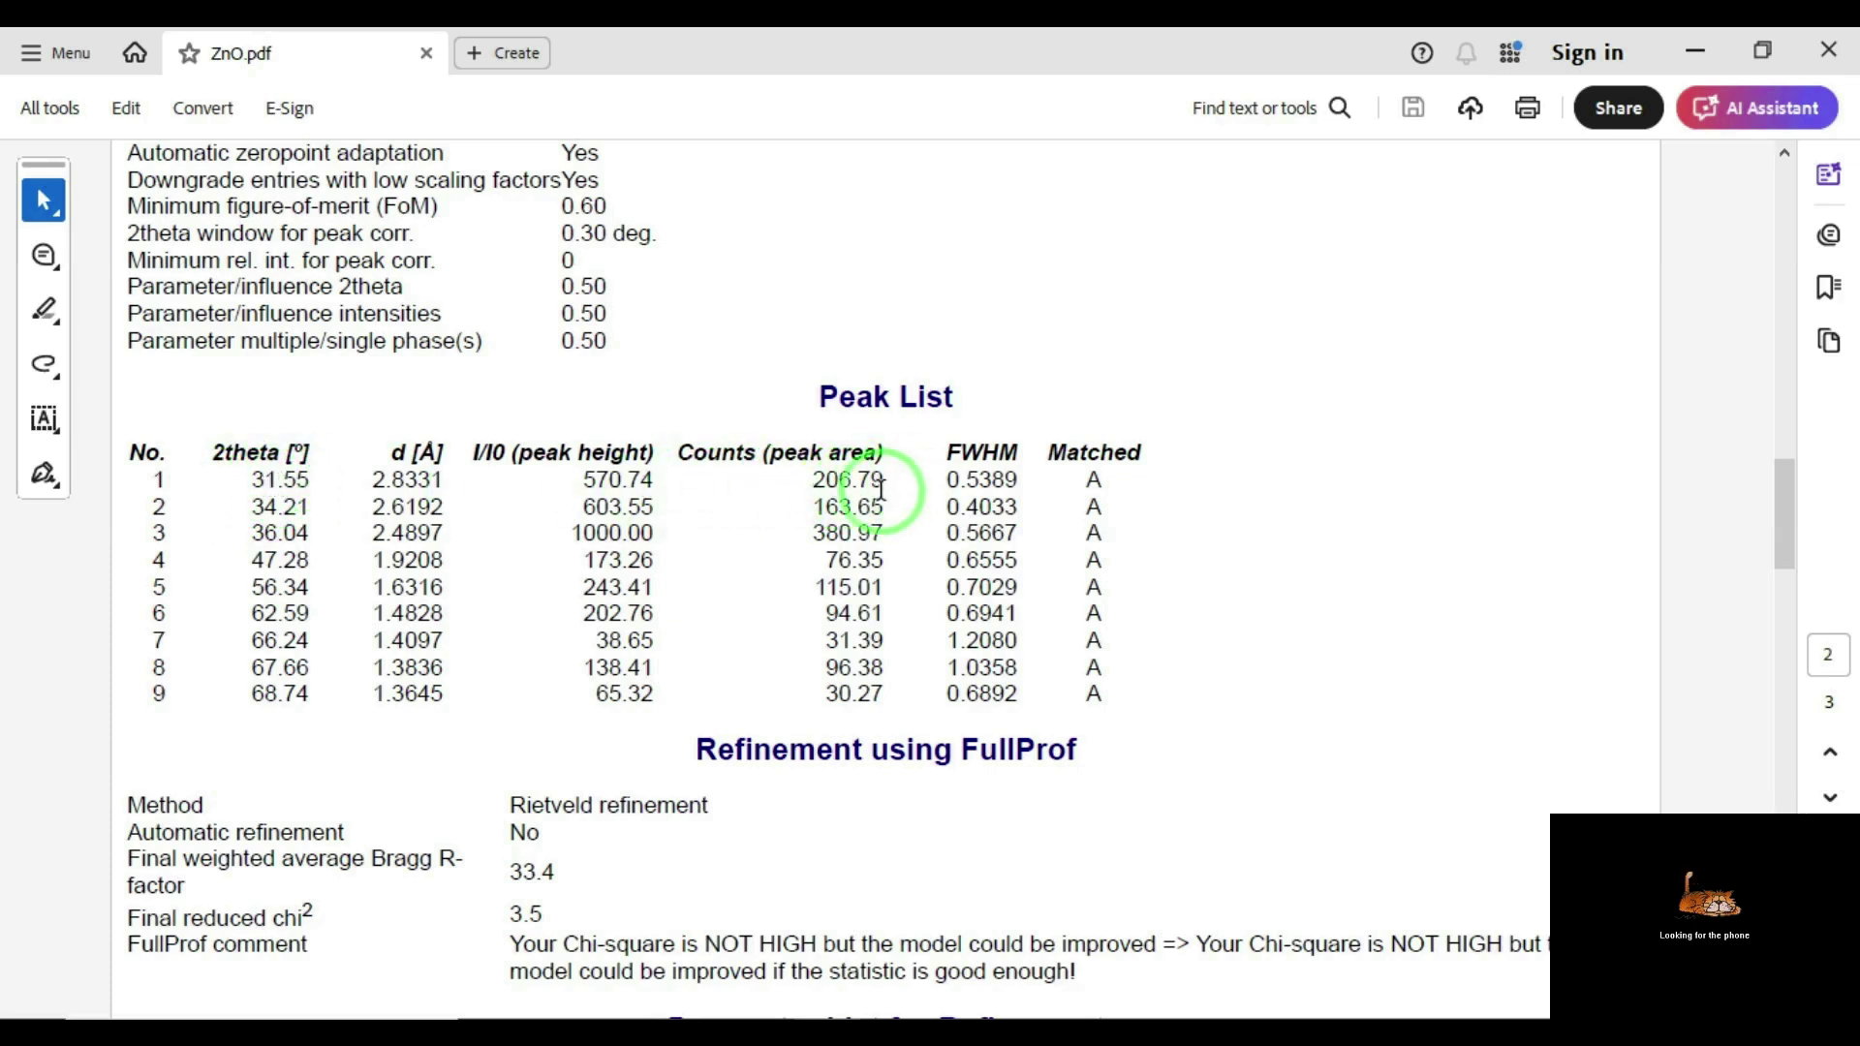
mouse_move(1025, 482)
mouse_down()
mouse_move(912, 489)
mouse_move(963, 477)
mouse_move(996, 498)
mouse_up()
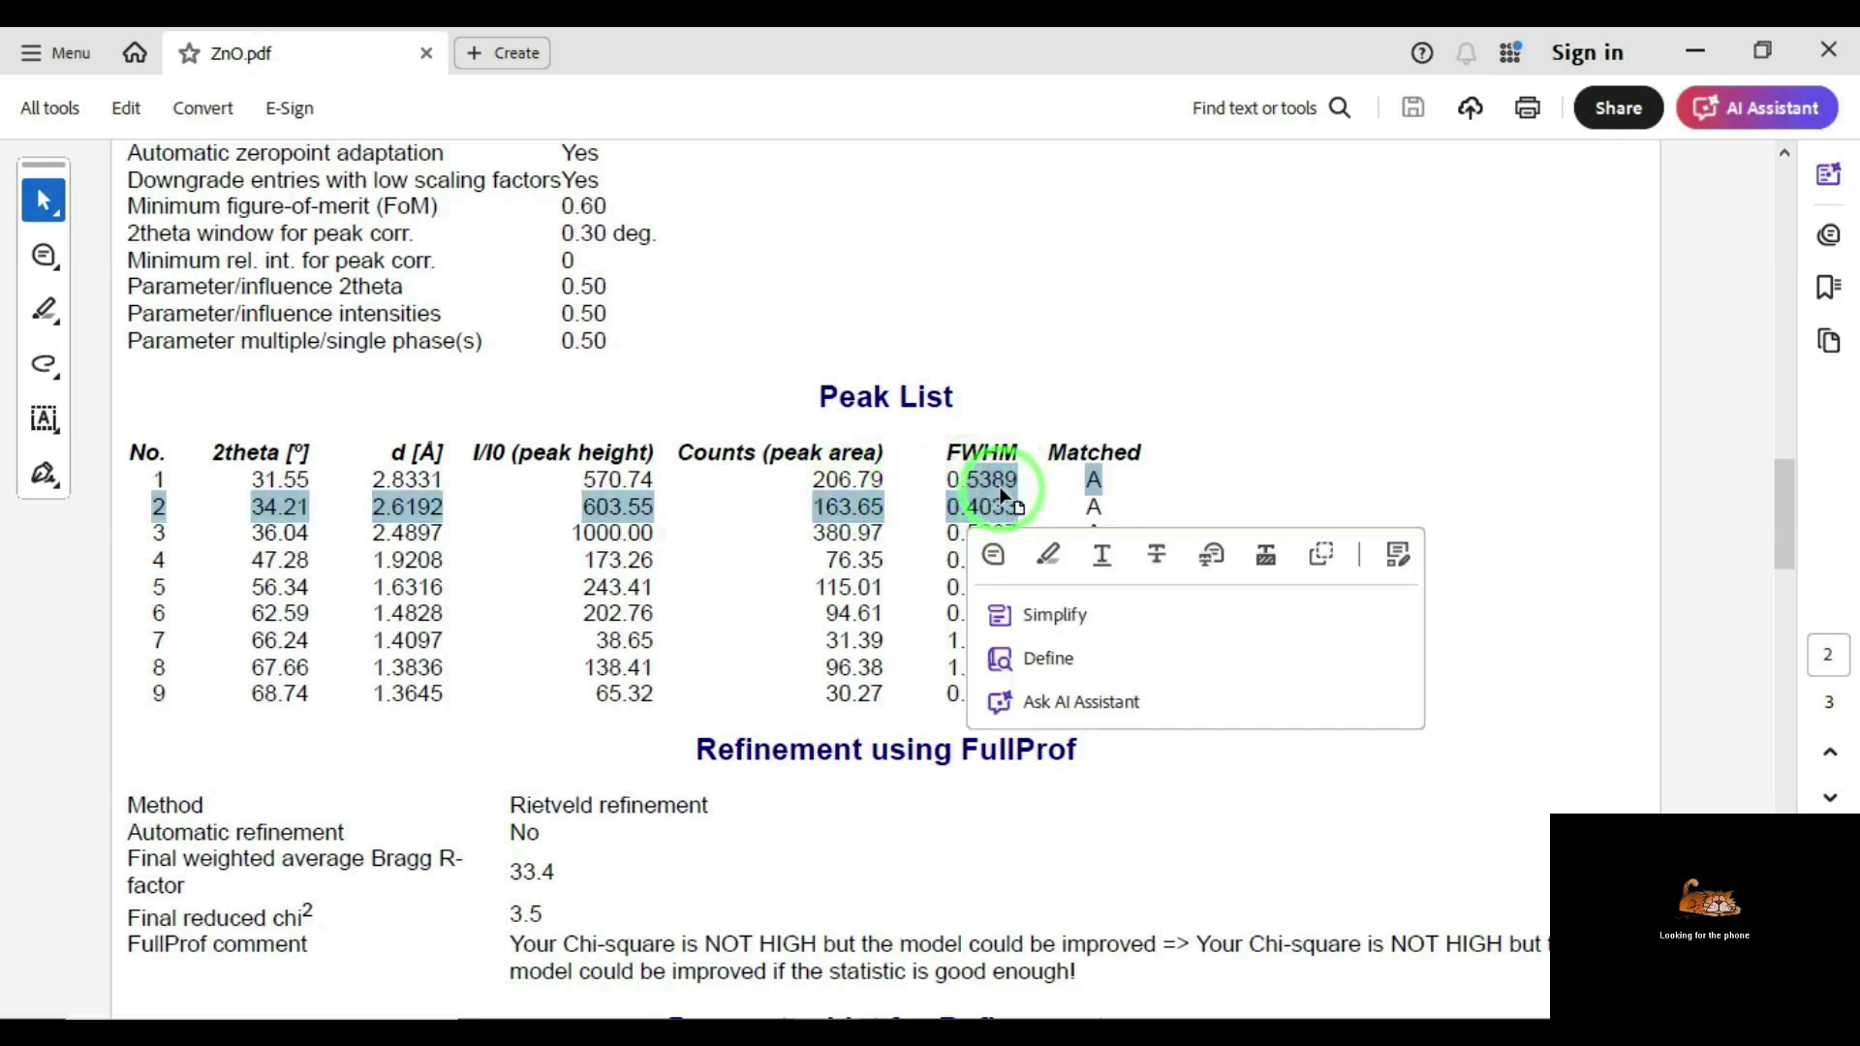
click(1003, 495)
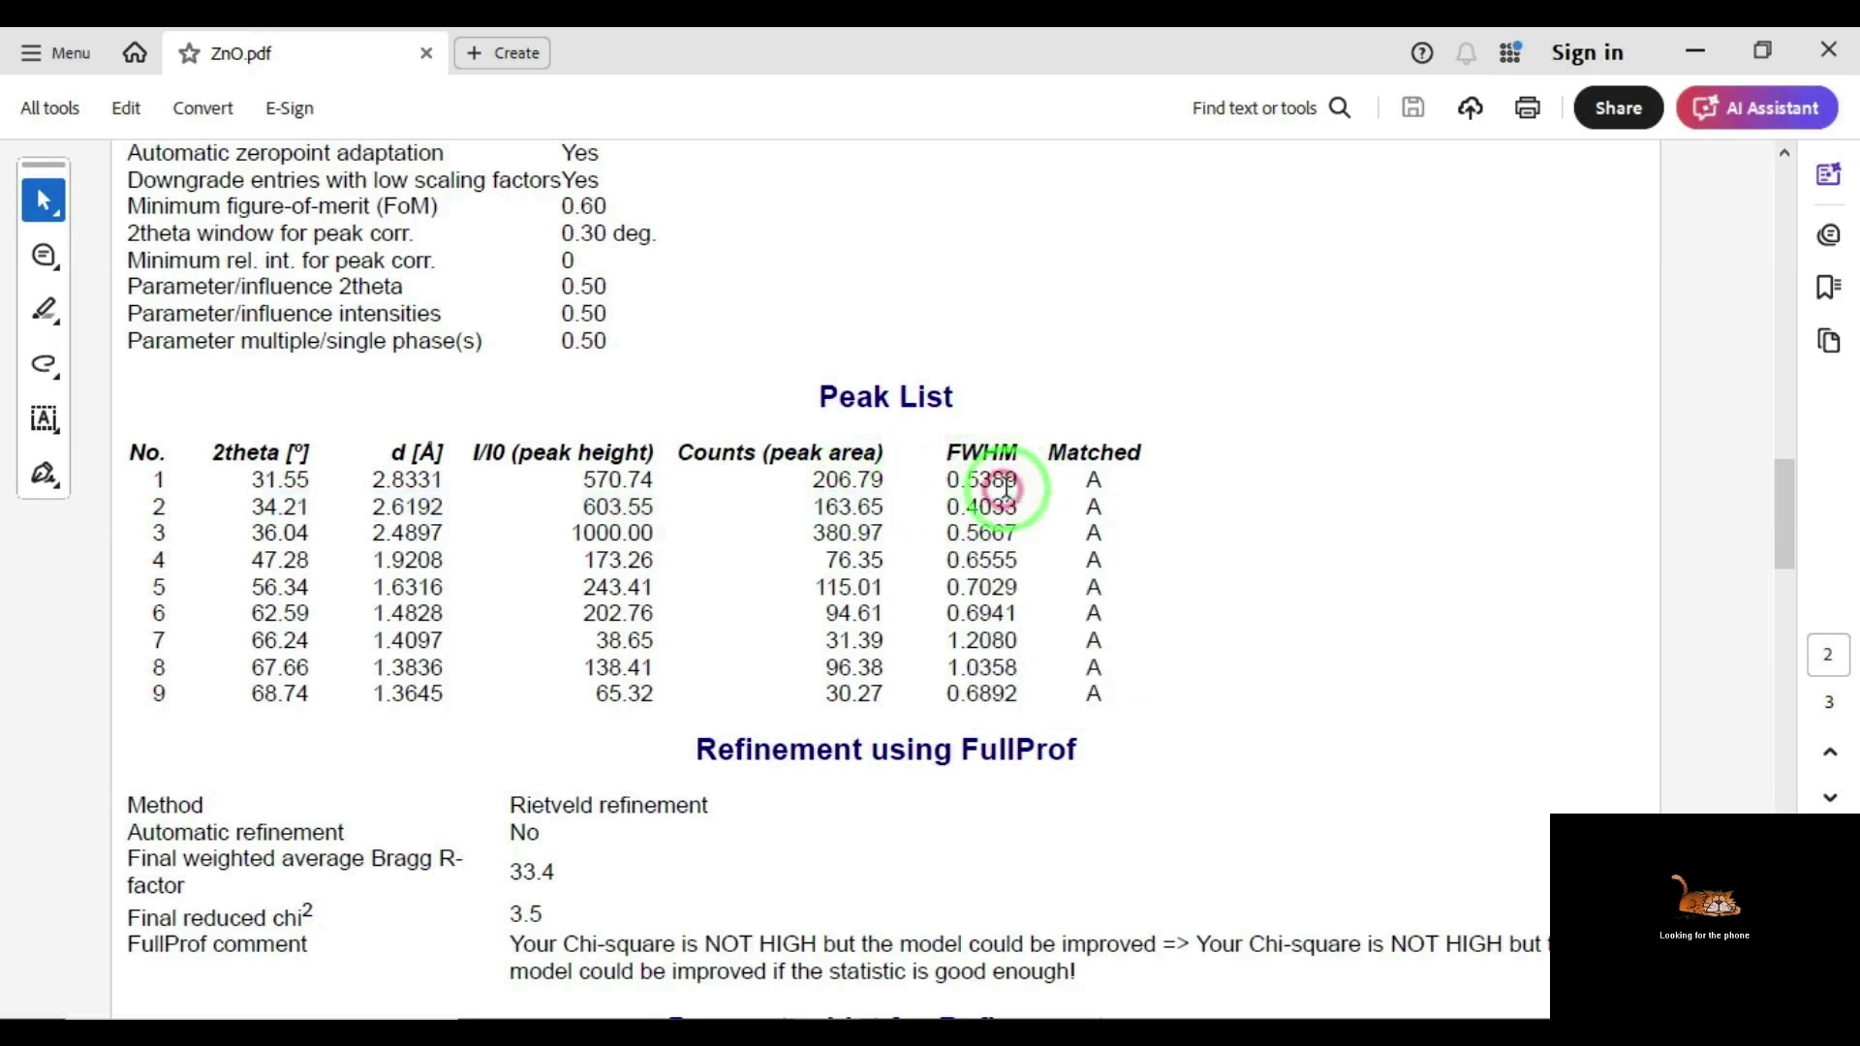
triple_click(1102, 479)
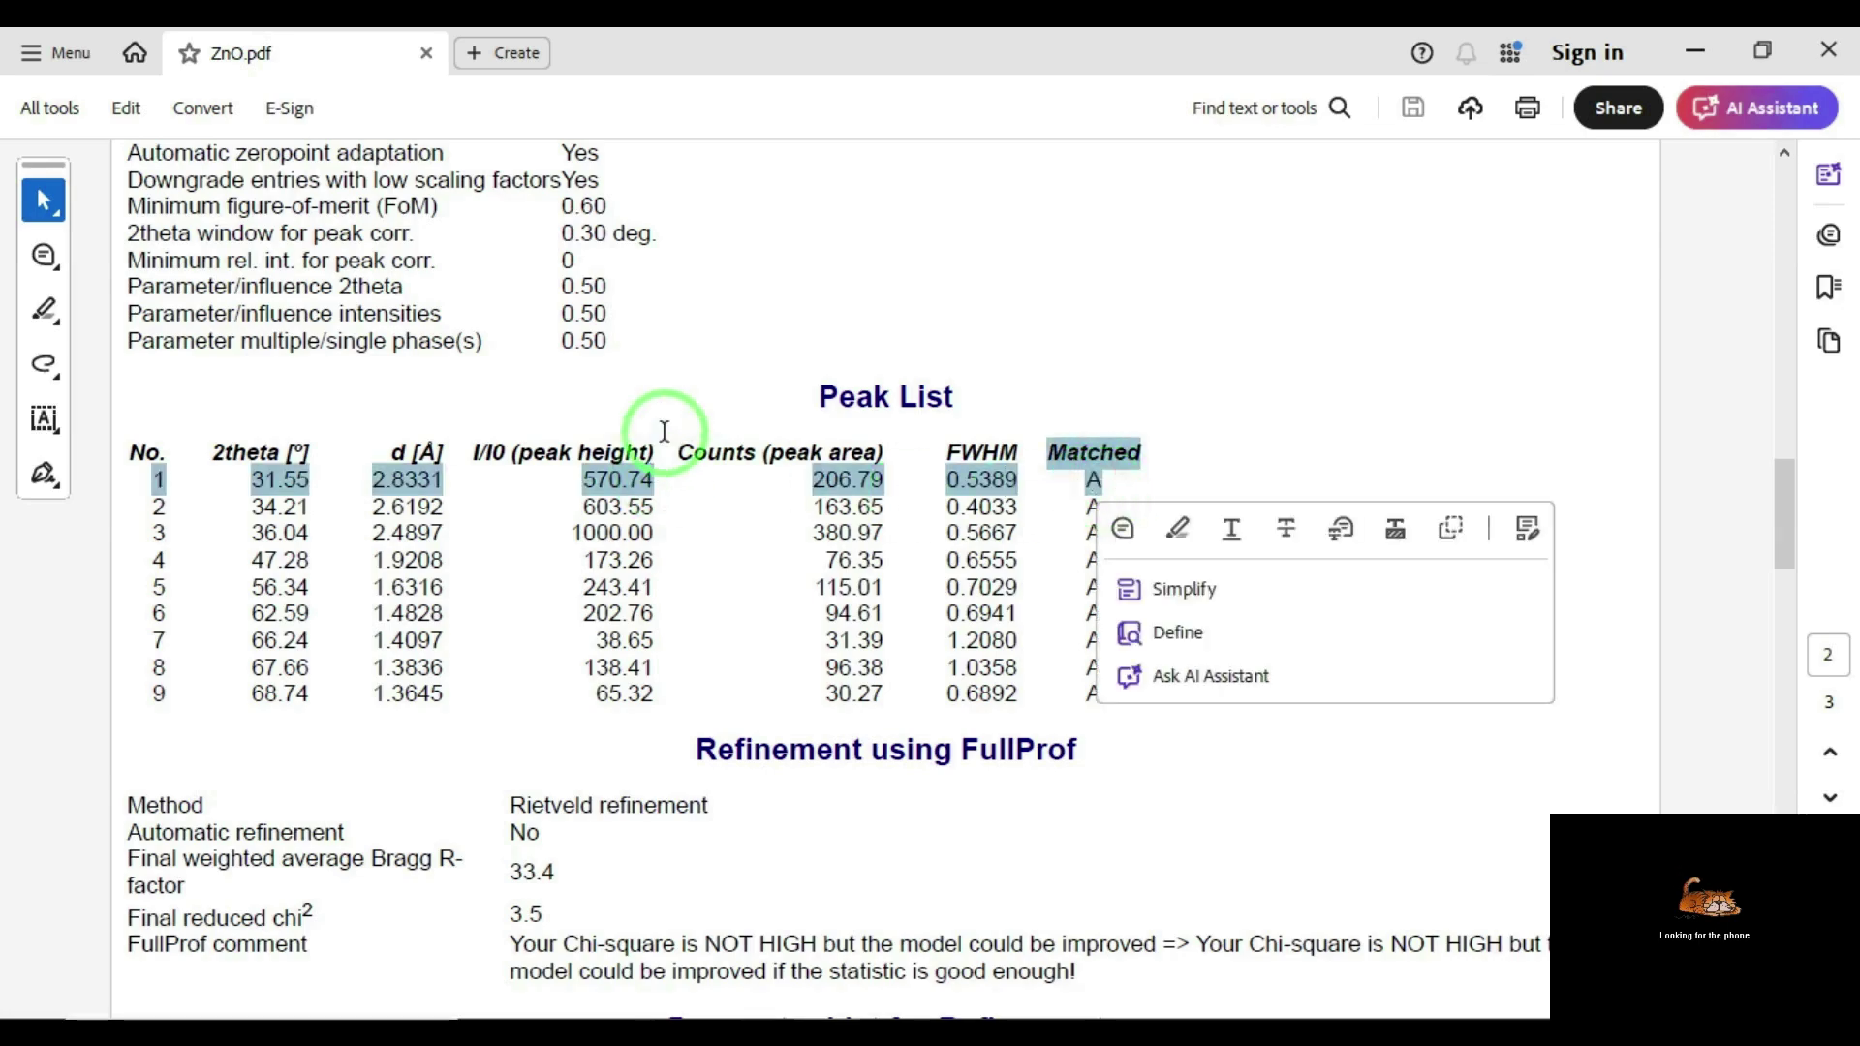
scroll(664, 431, up, 9)
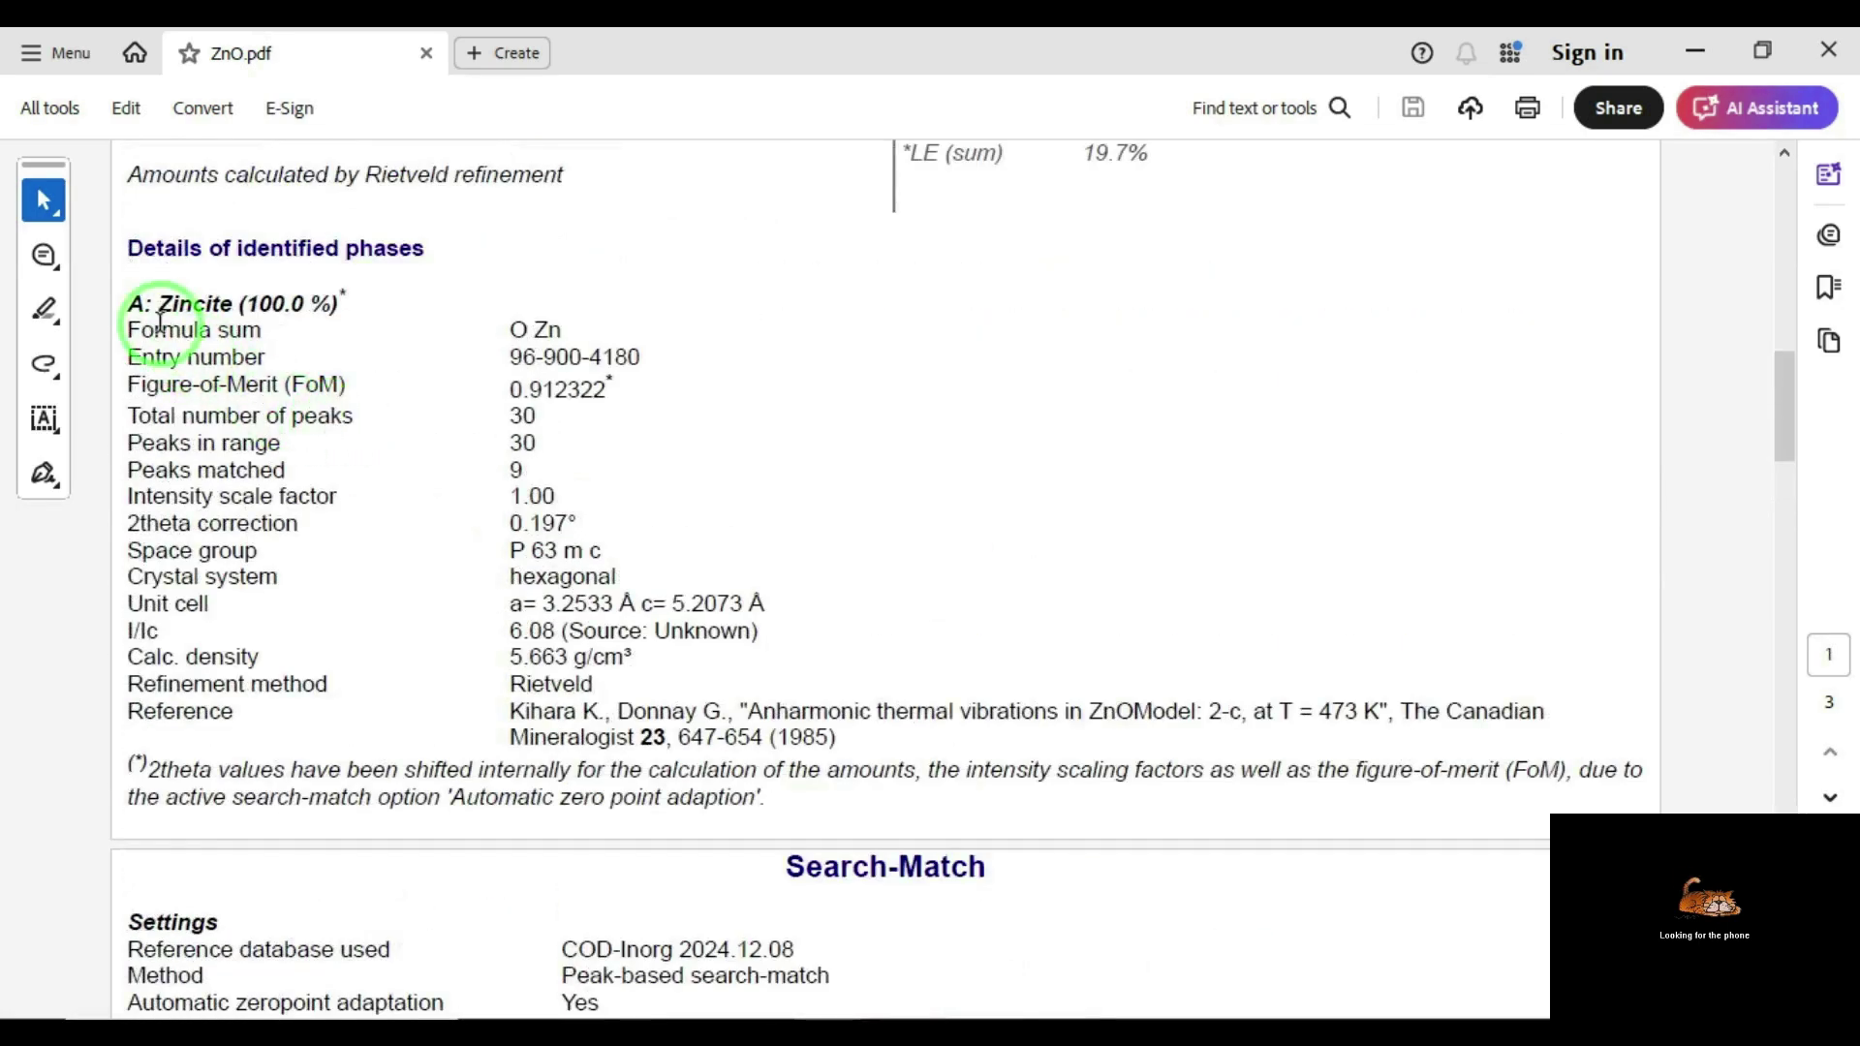
double_click(132, 306)
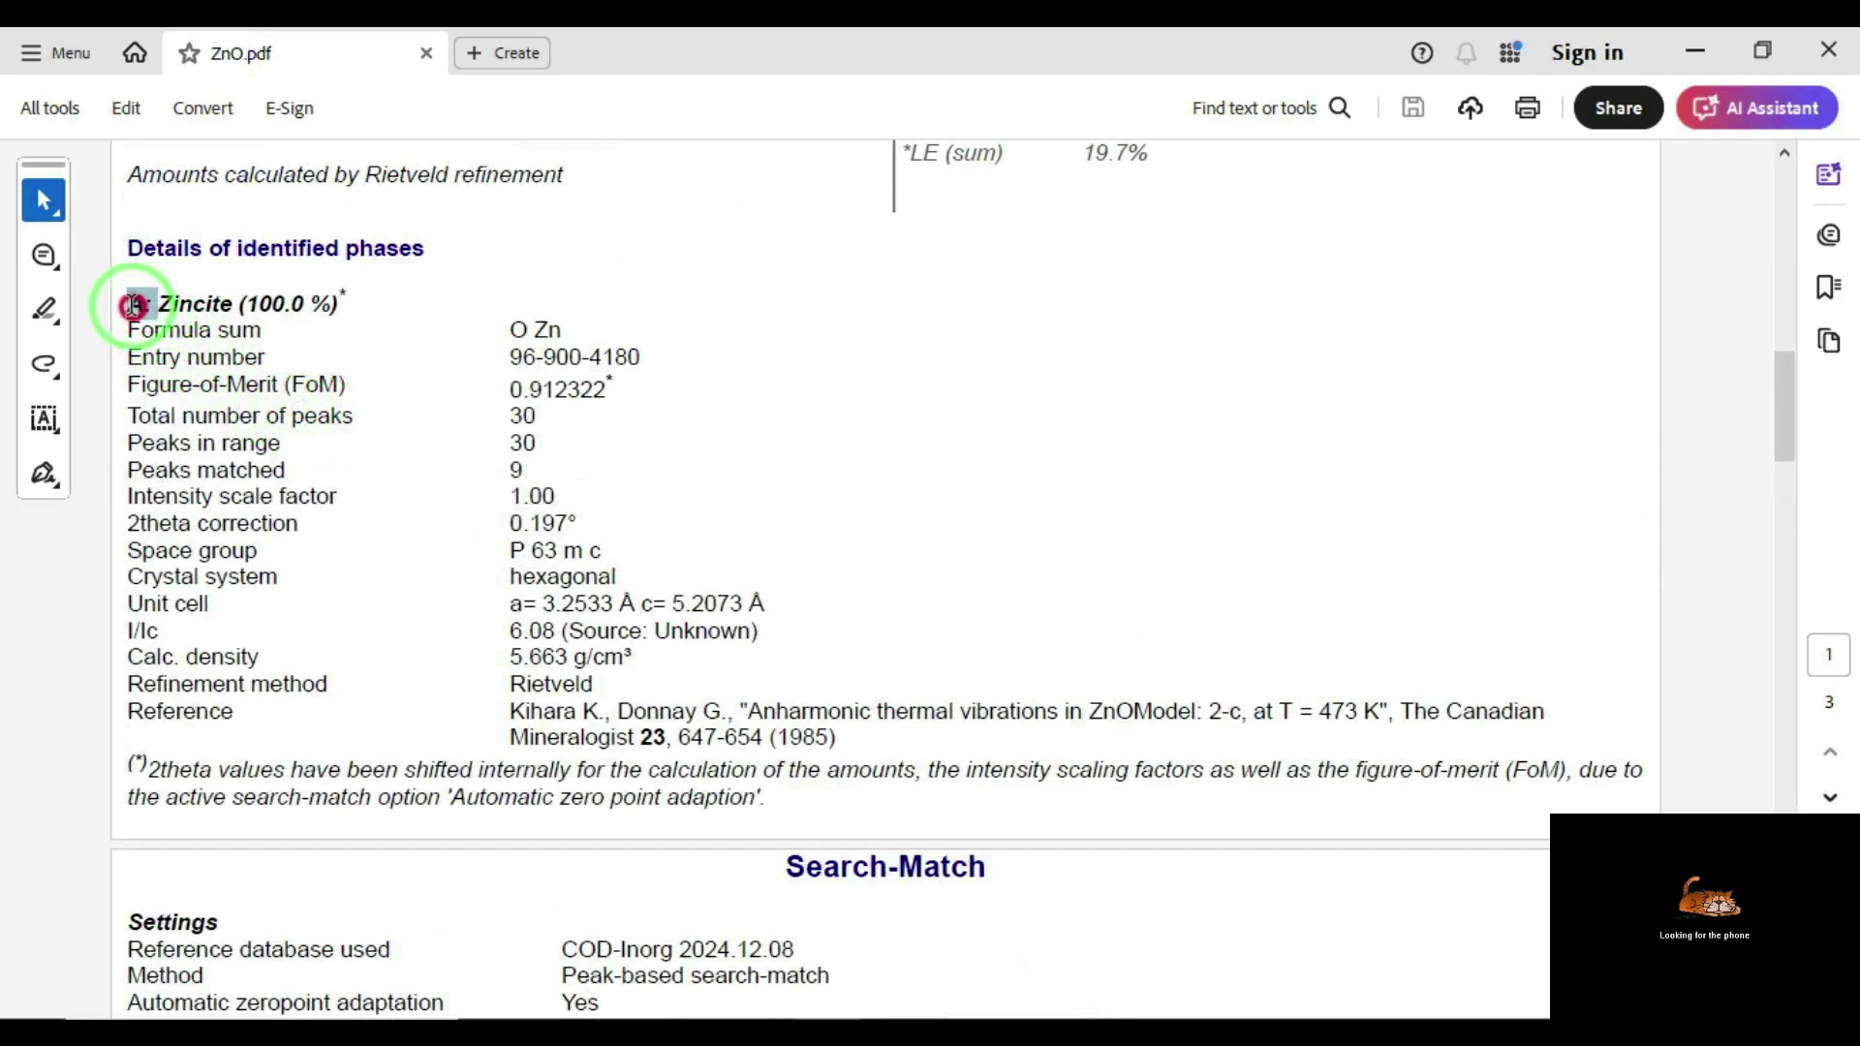
Review the 2theta values and the other columns of the Peak List, starting from the first peak.
scroll(614, 329, down, 6)
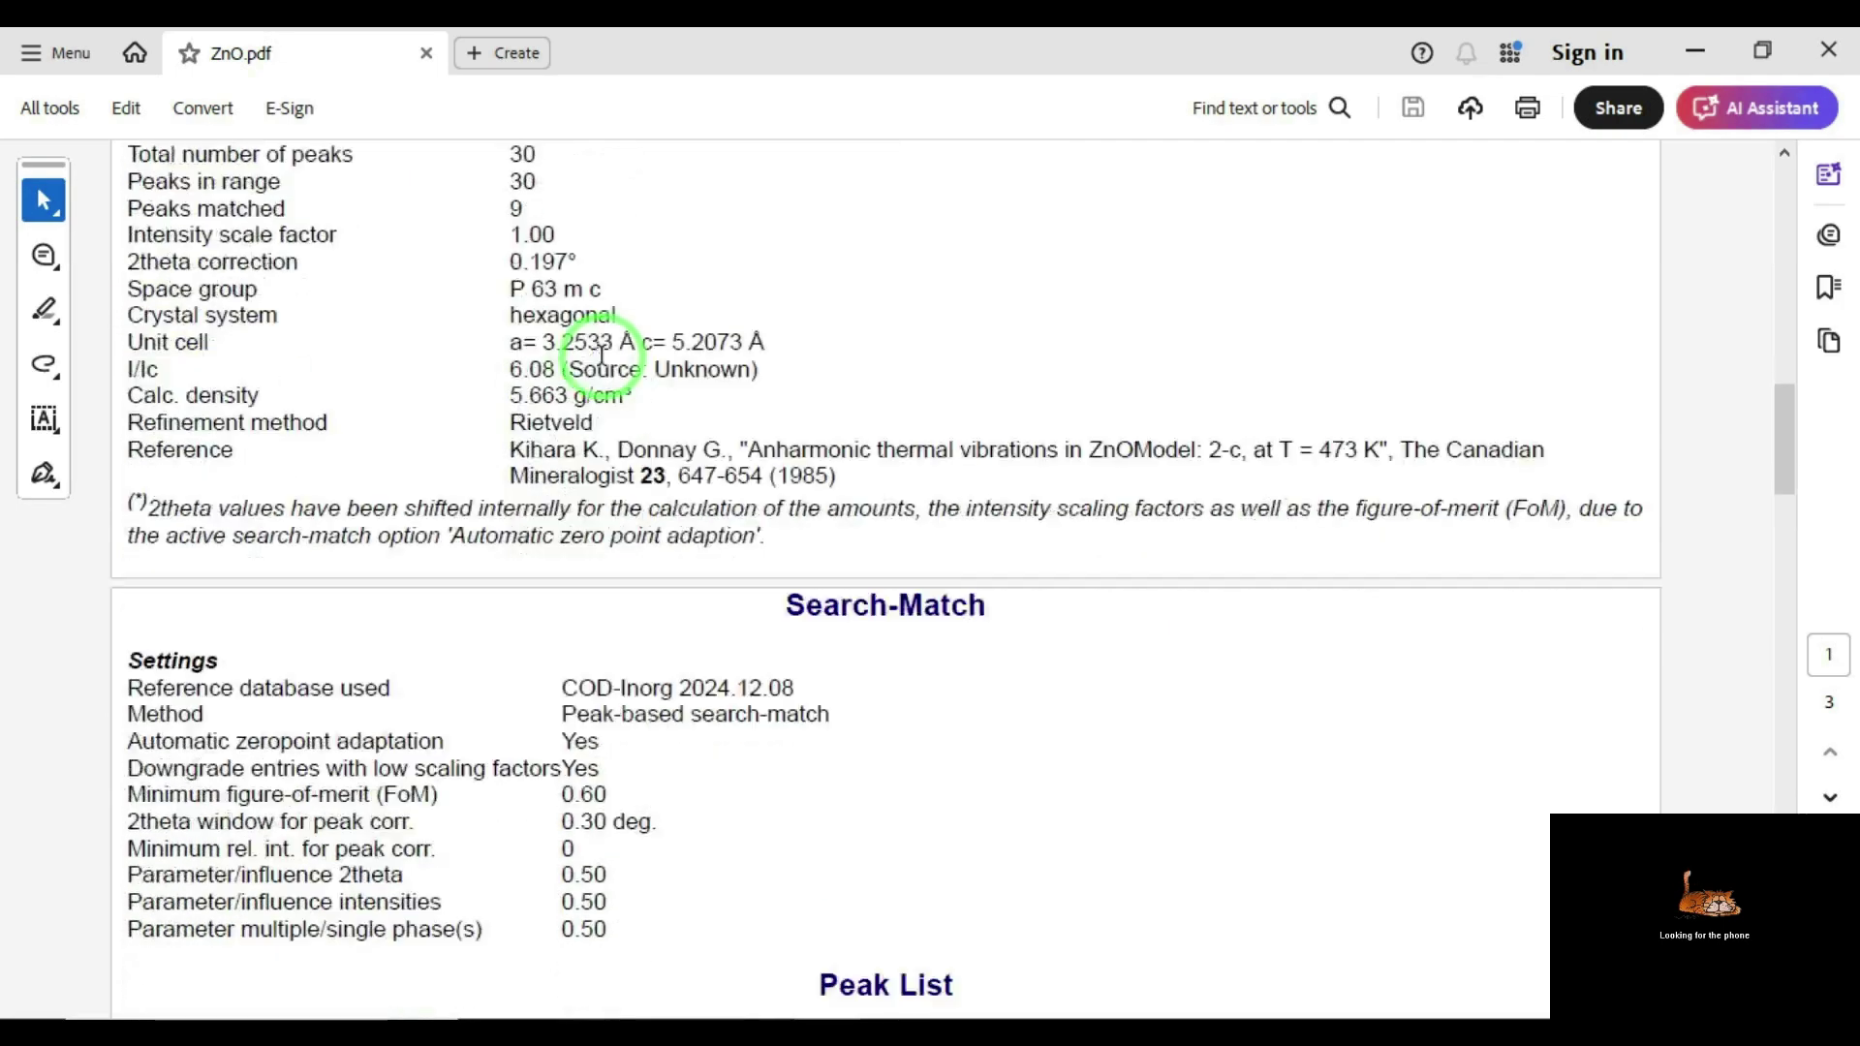
scroll(608, 372, down, 3)
click(317, 542)
mouse_move(317, 543)
mouse_down()
mouse_move(270, 540)
mouse_move(304, 549)
mouse_move(290, 539)
mouse_up()
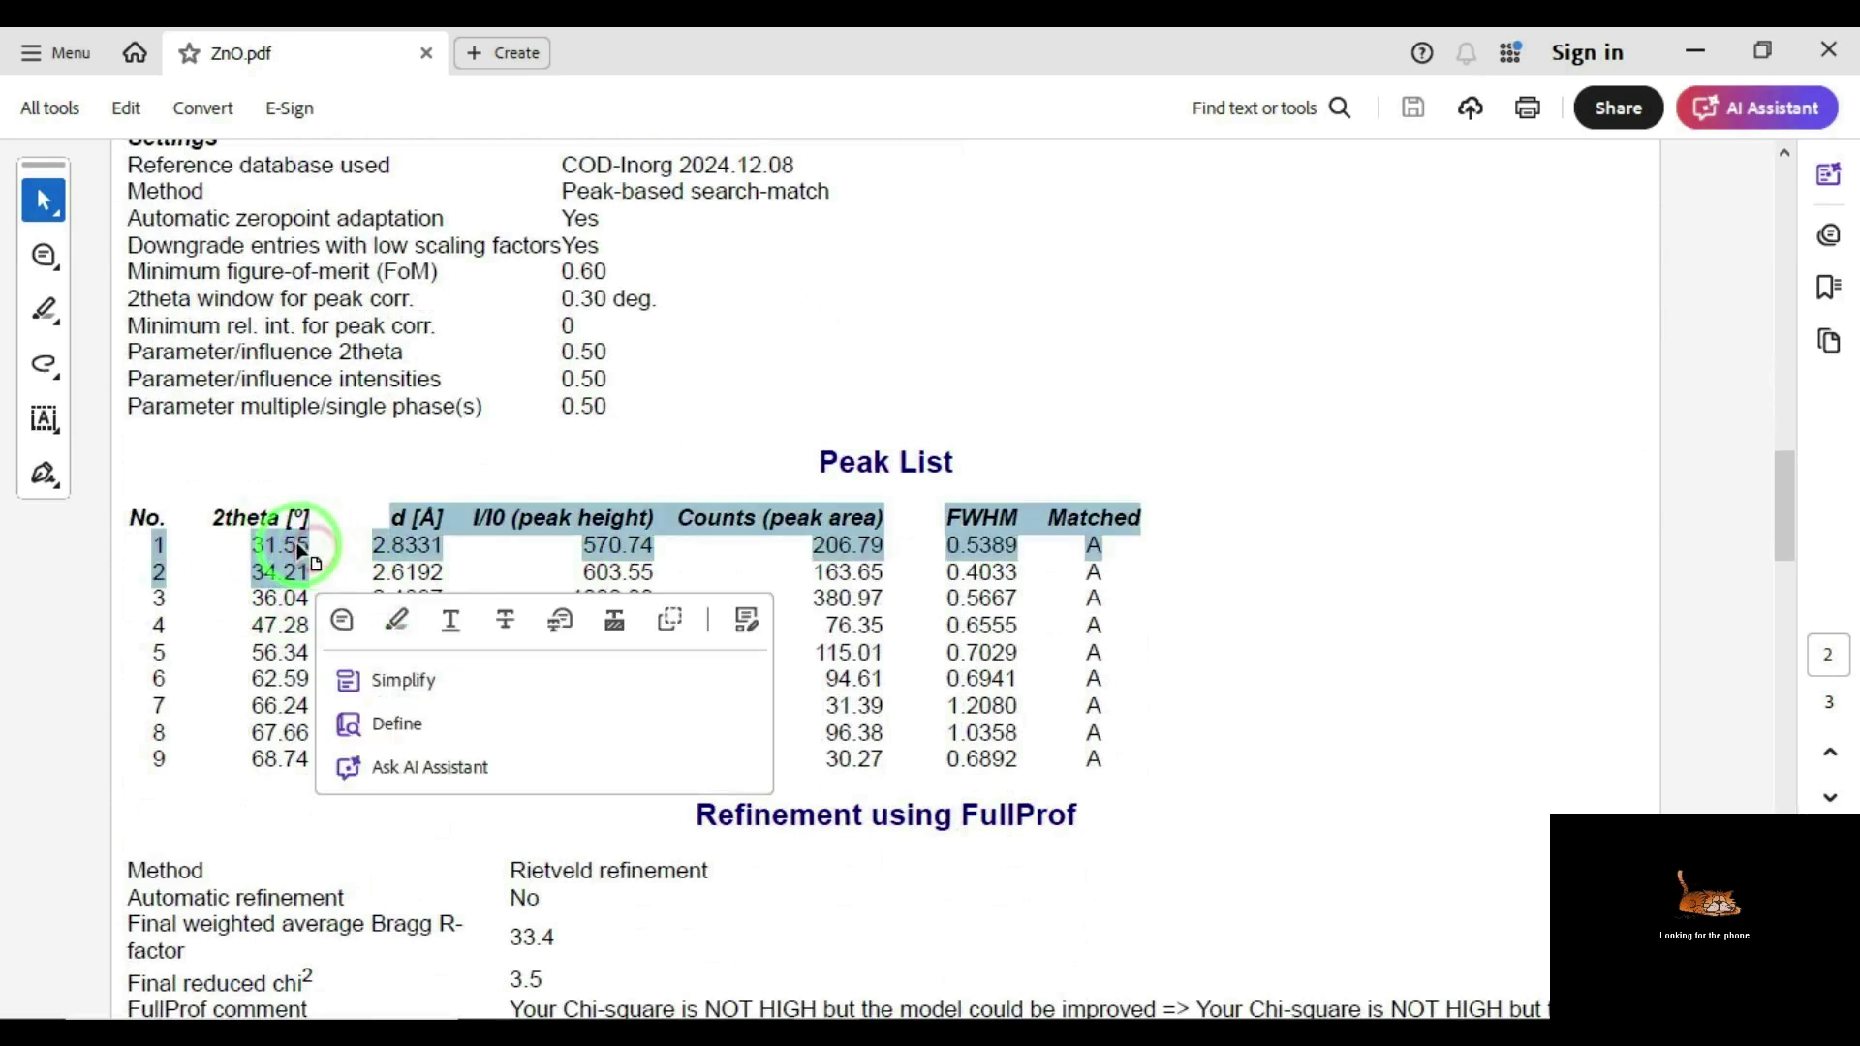
click(297, 545)
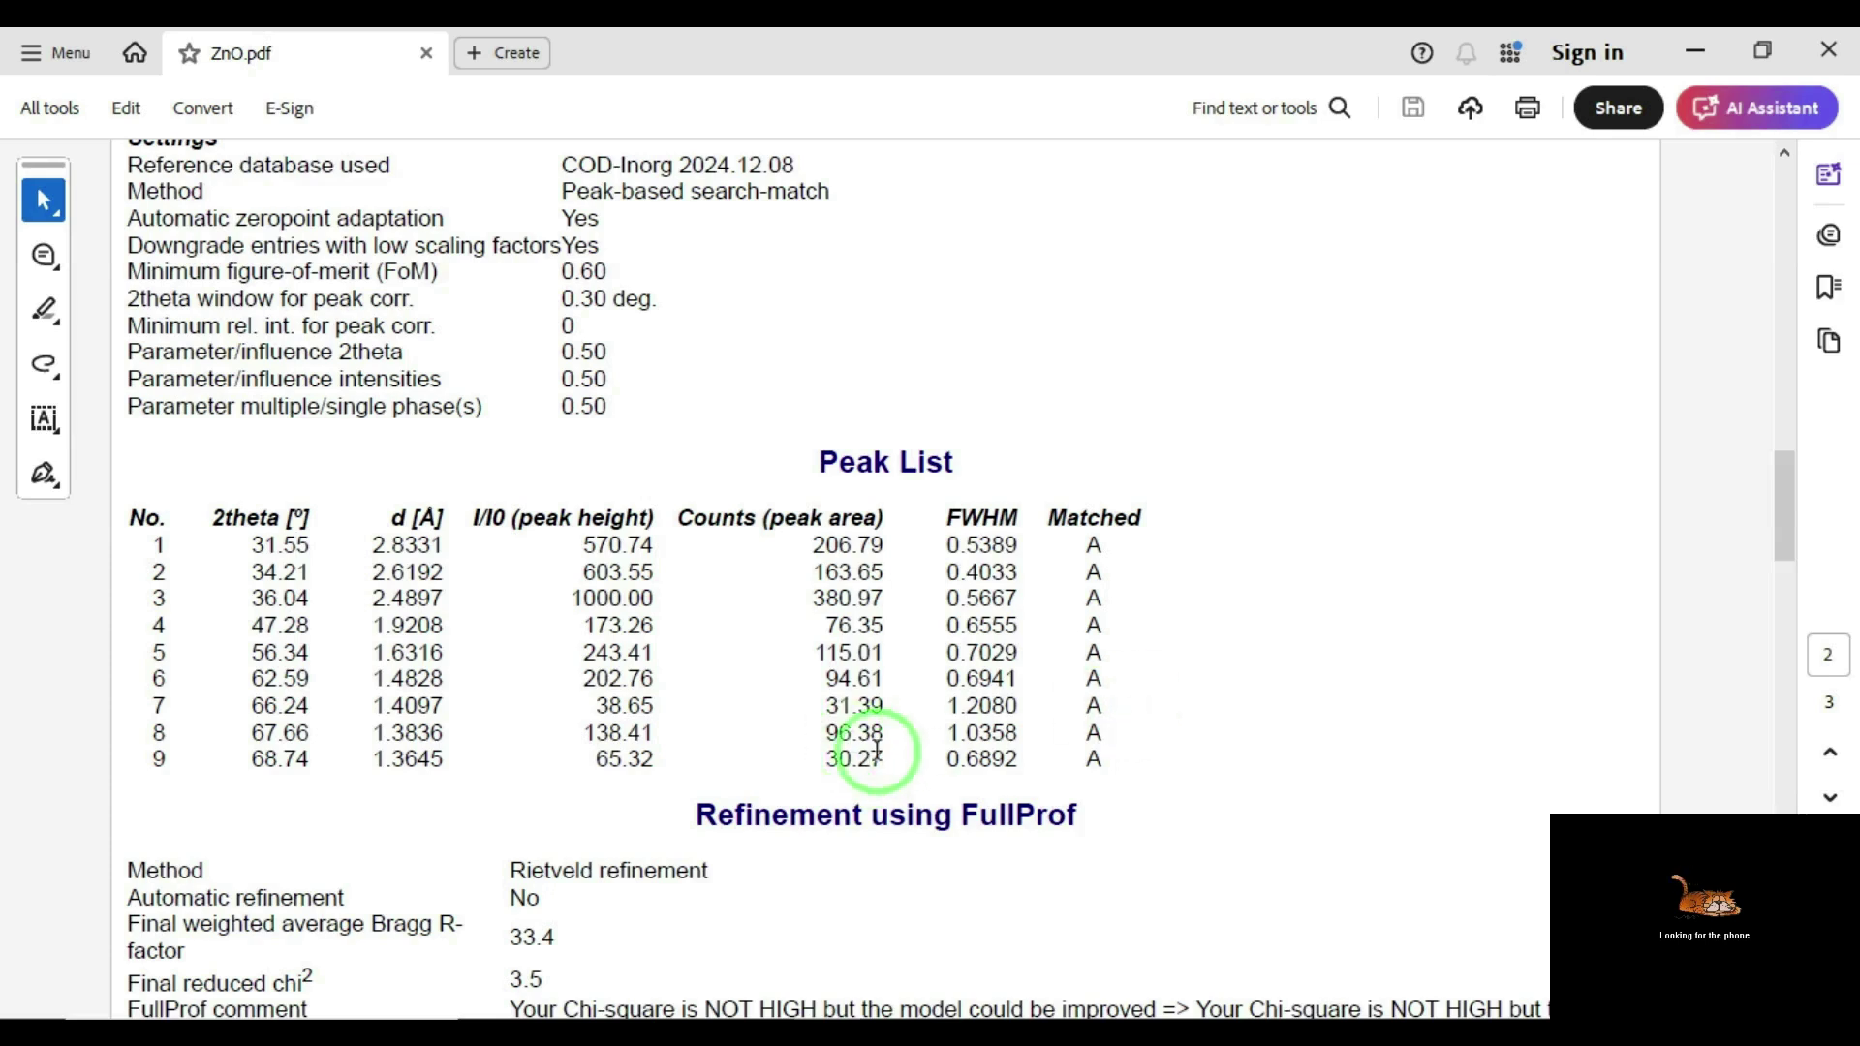
Compare the refined Cell_A and Cell_C final values in the refinement parameter list with the unit cell in the Zincite phase details.
drag(1785, 552, 1795, 617)
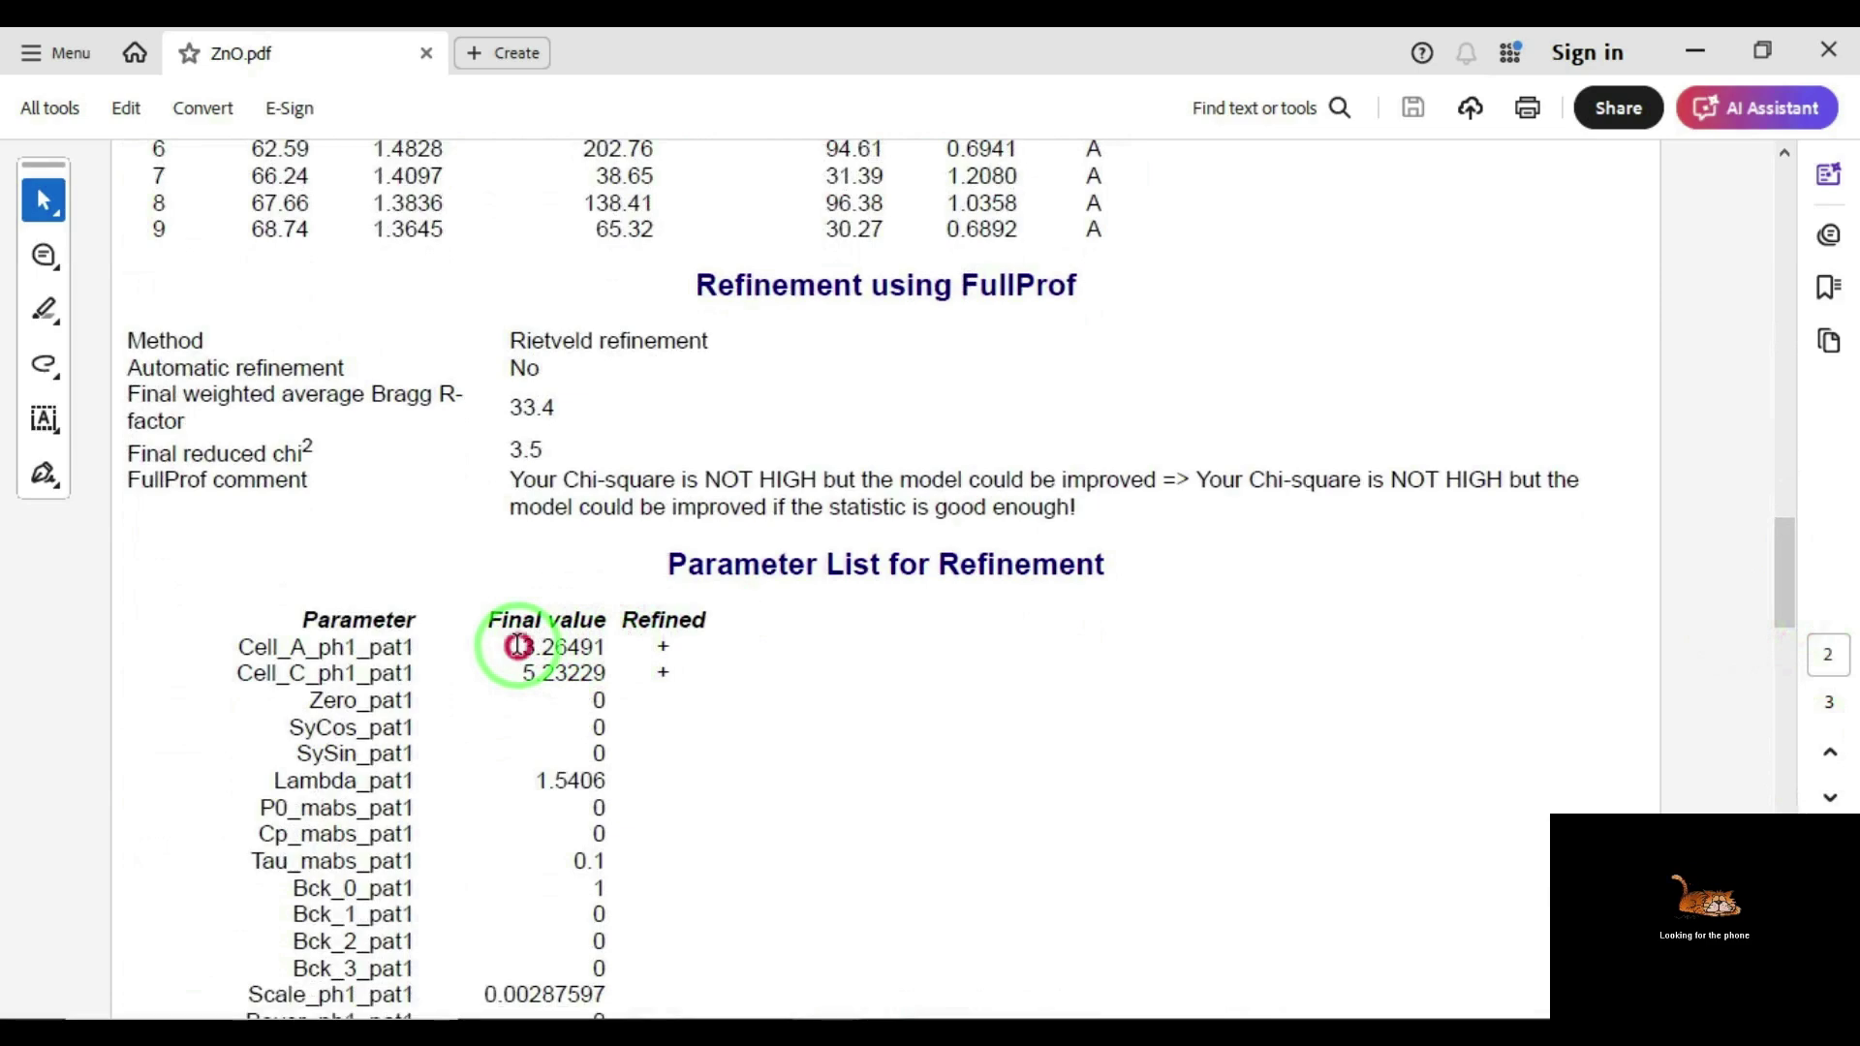
drag(520, 646, 608, 645)
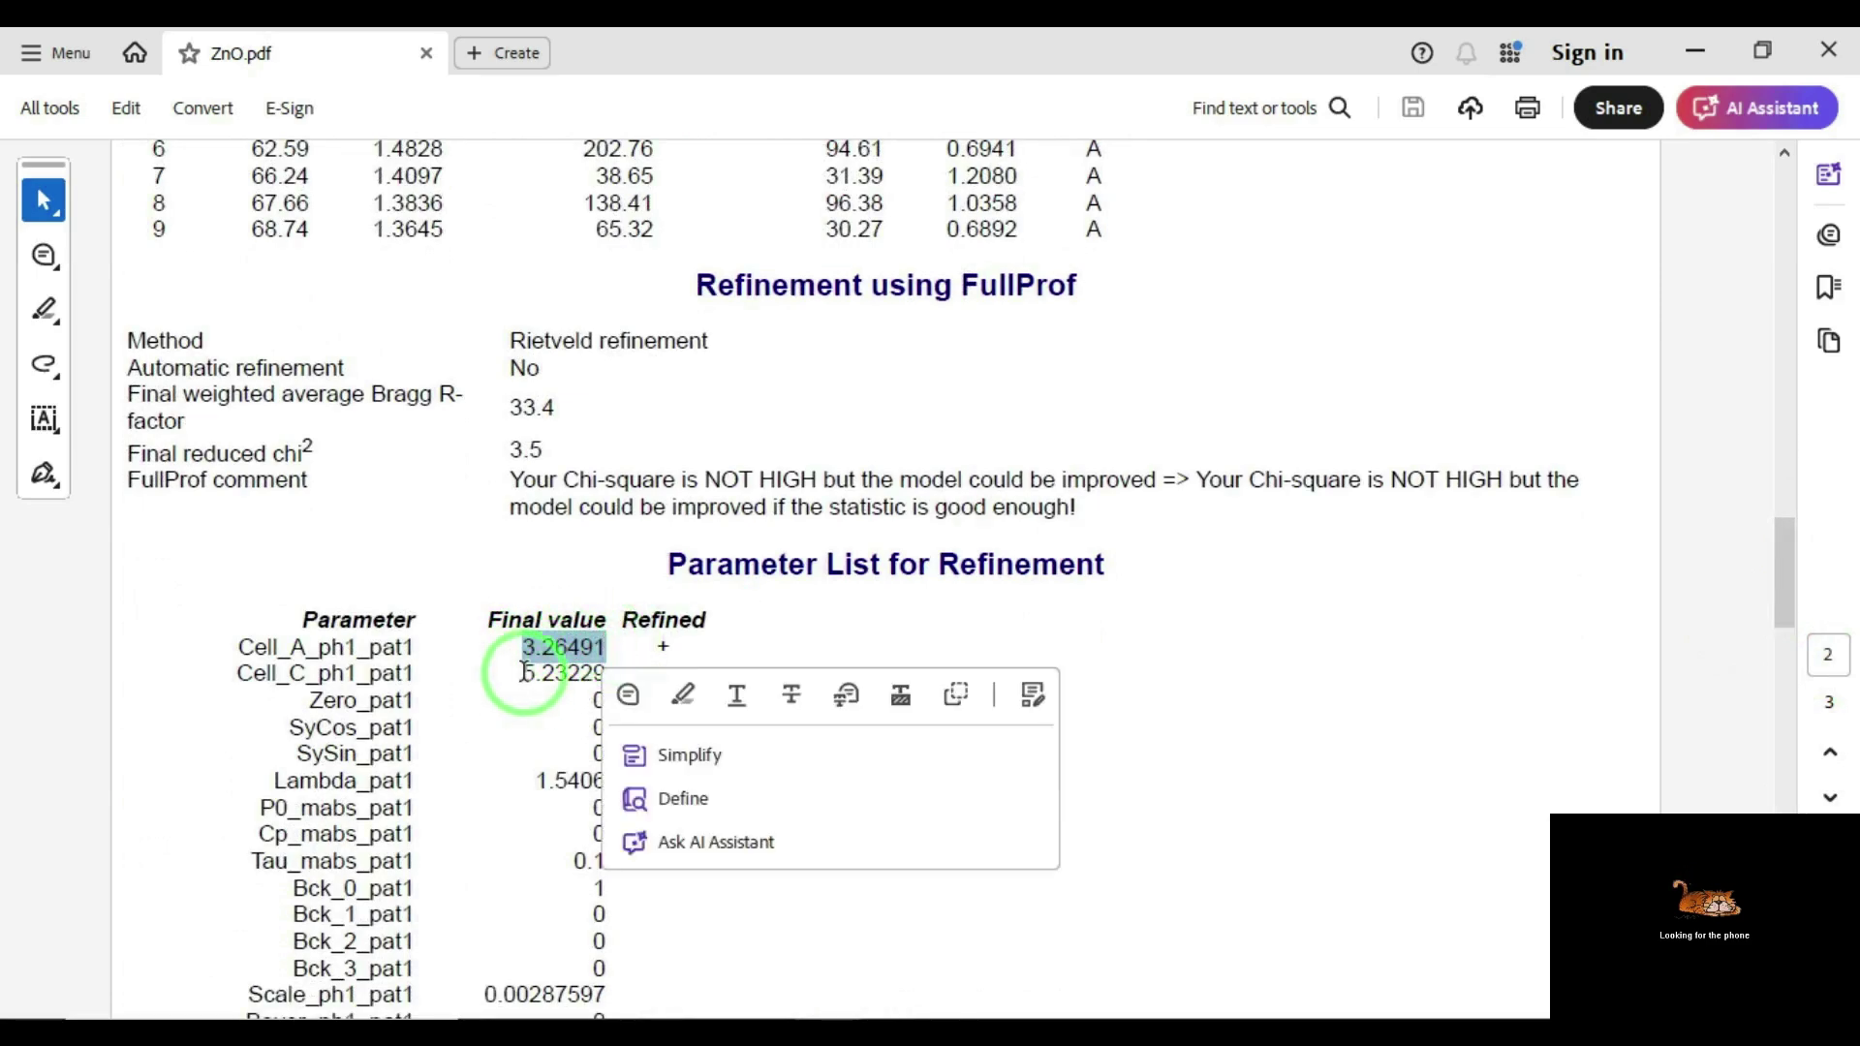
drag(523, 671, 606, 669)
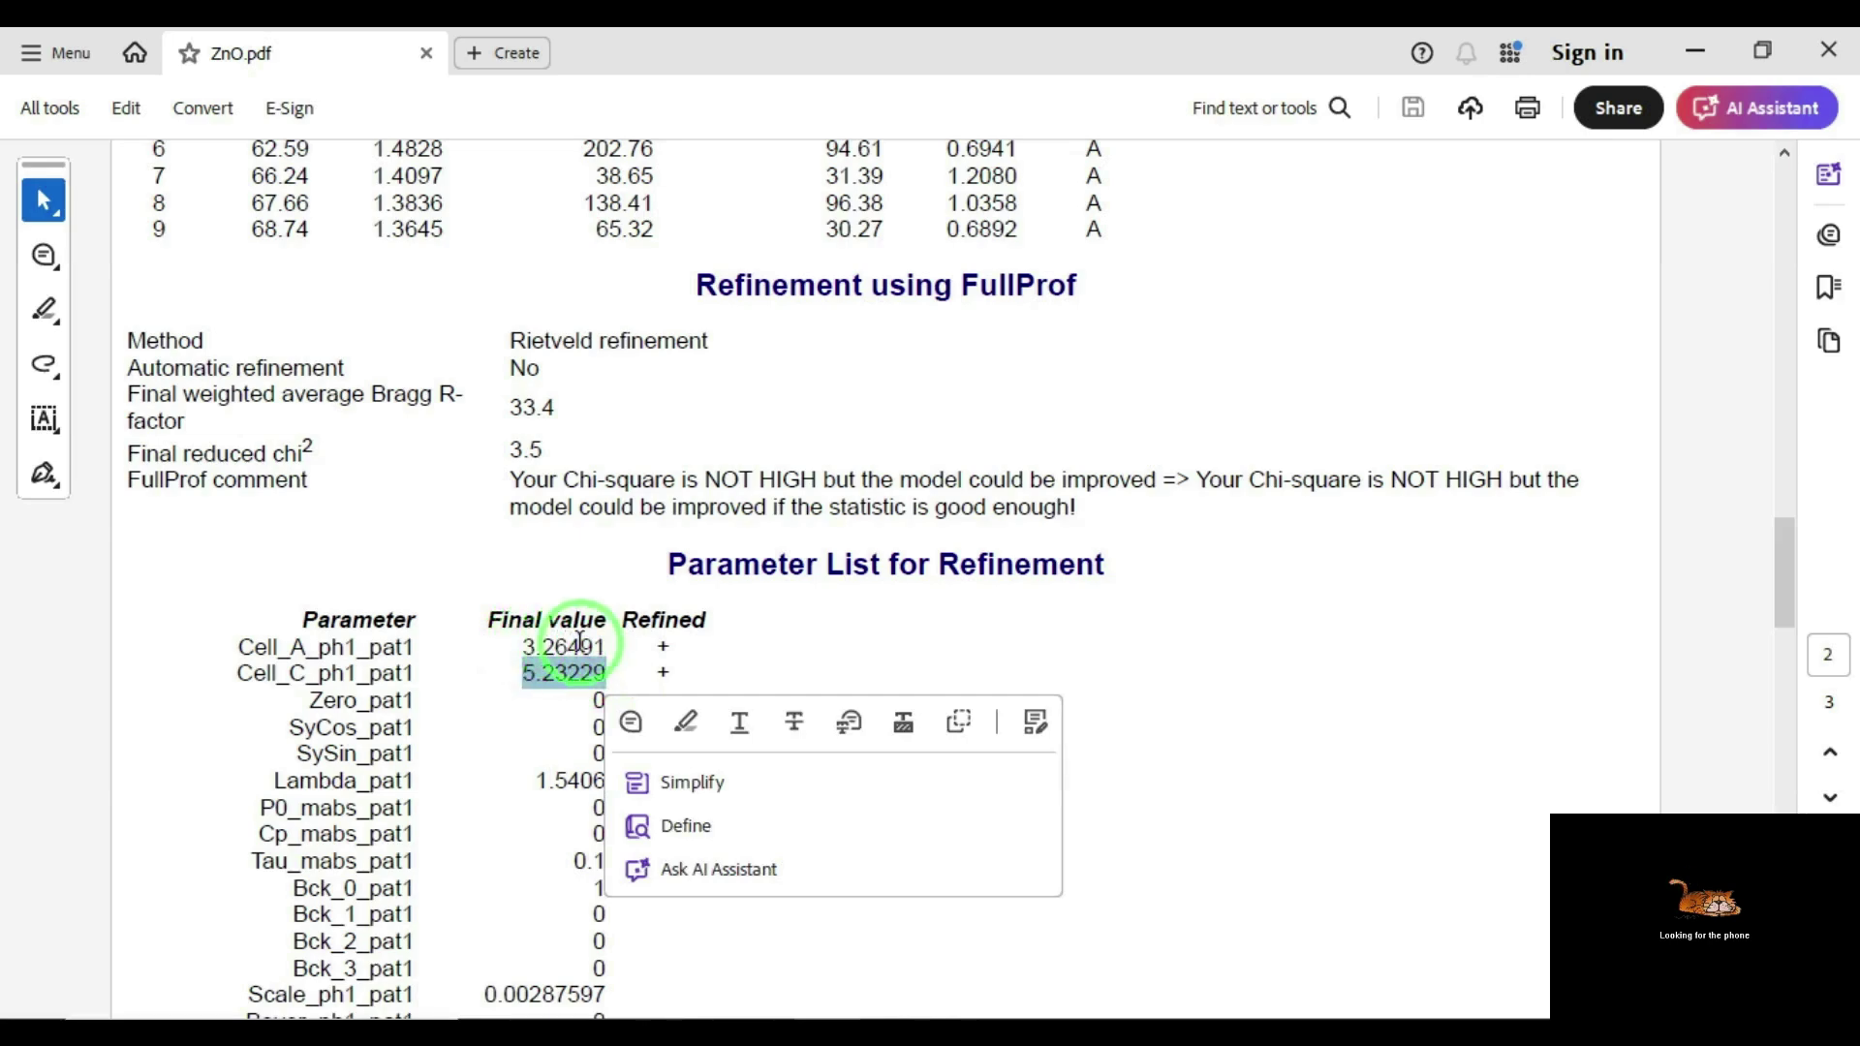
drag(1787, 597, 1802, 442)
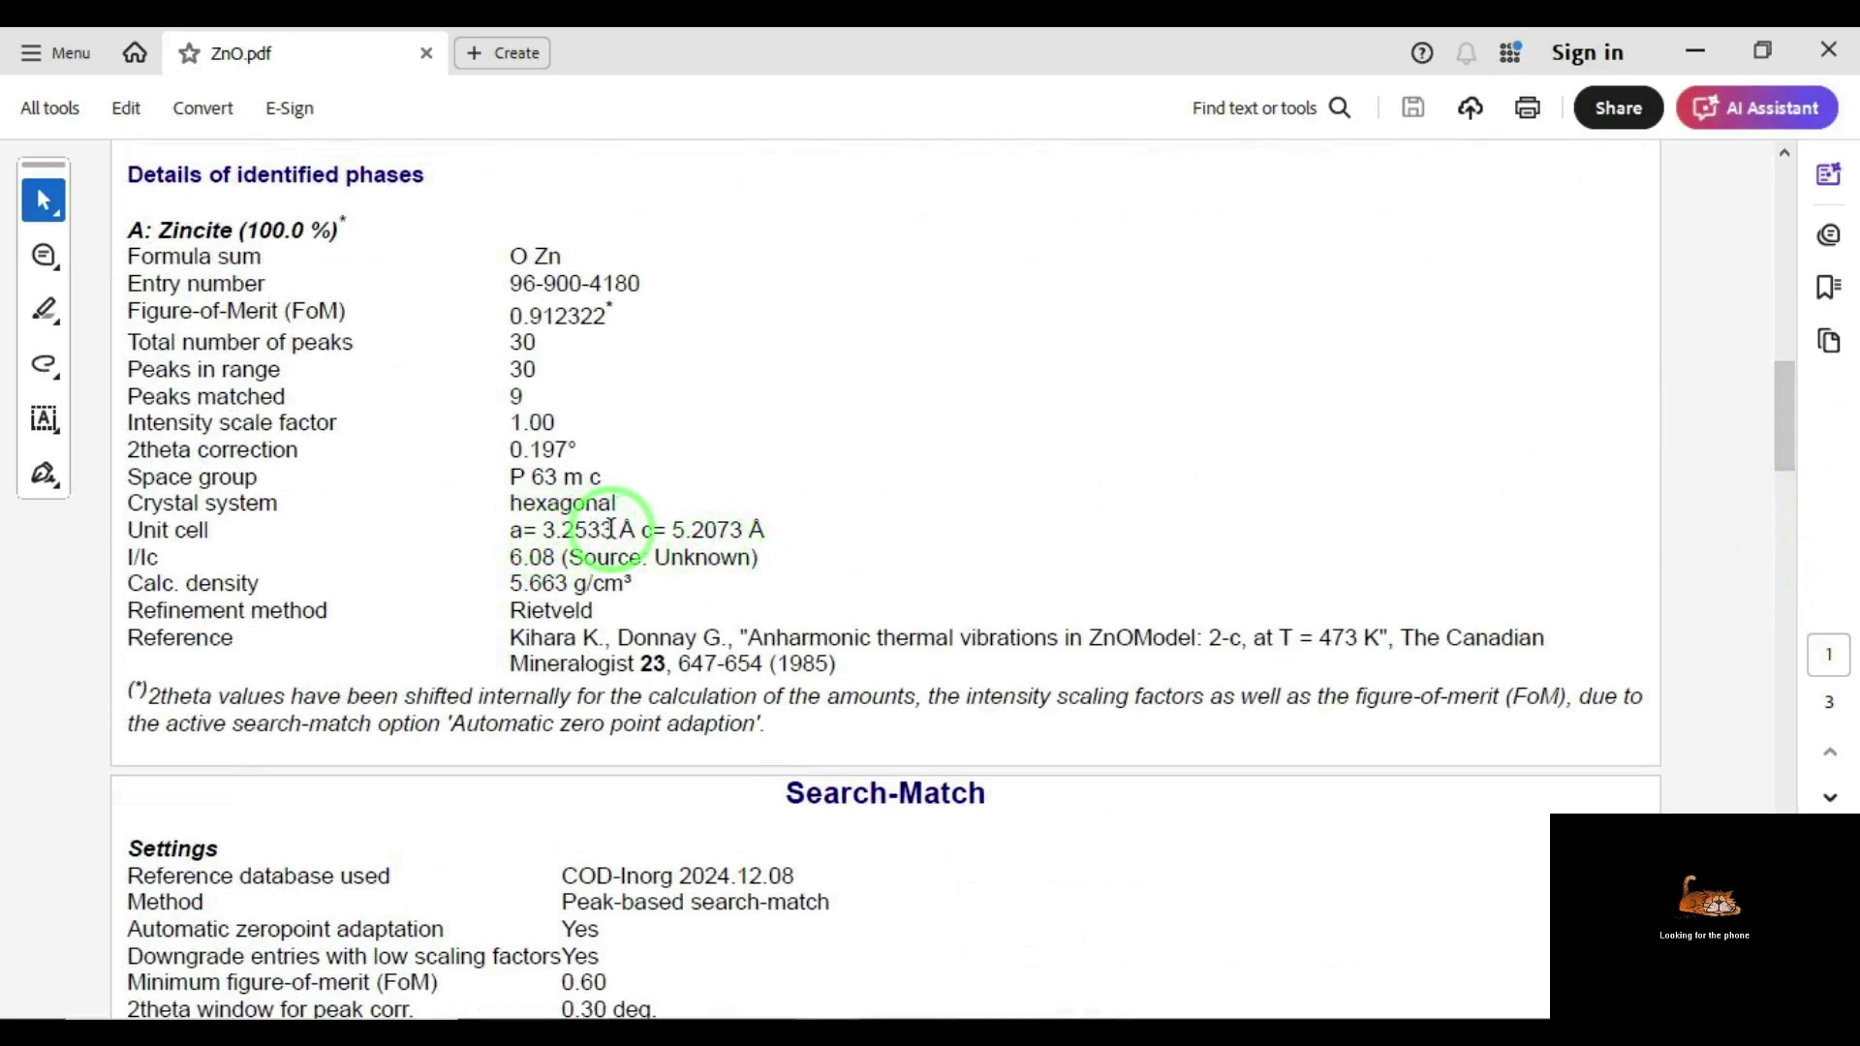
Review the refinement parameter list again and examine the Rietveld diffraction pattern plot on page 3 of the report.
drag(1789, 466, 1790, 612)
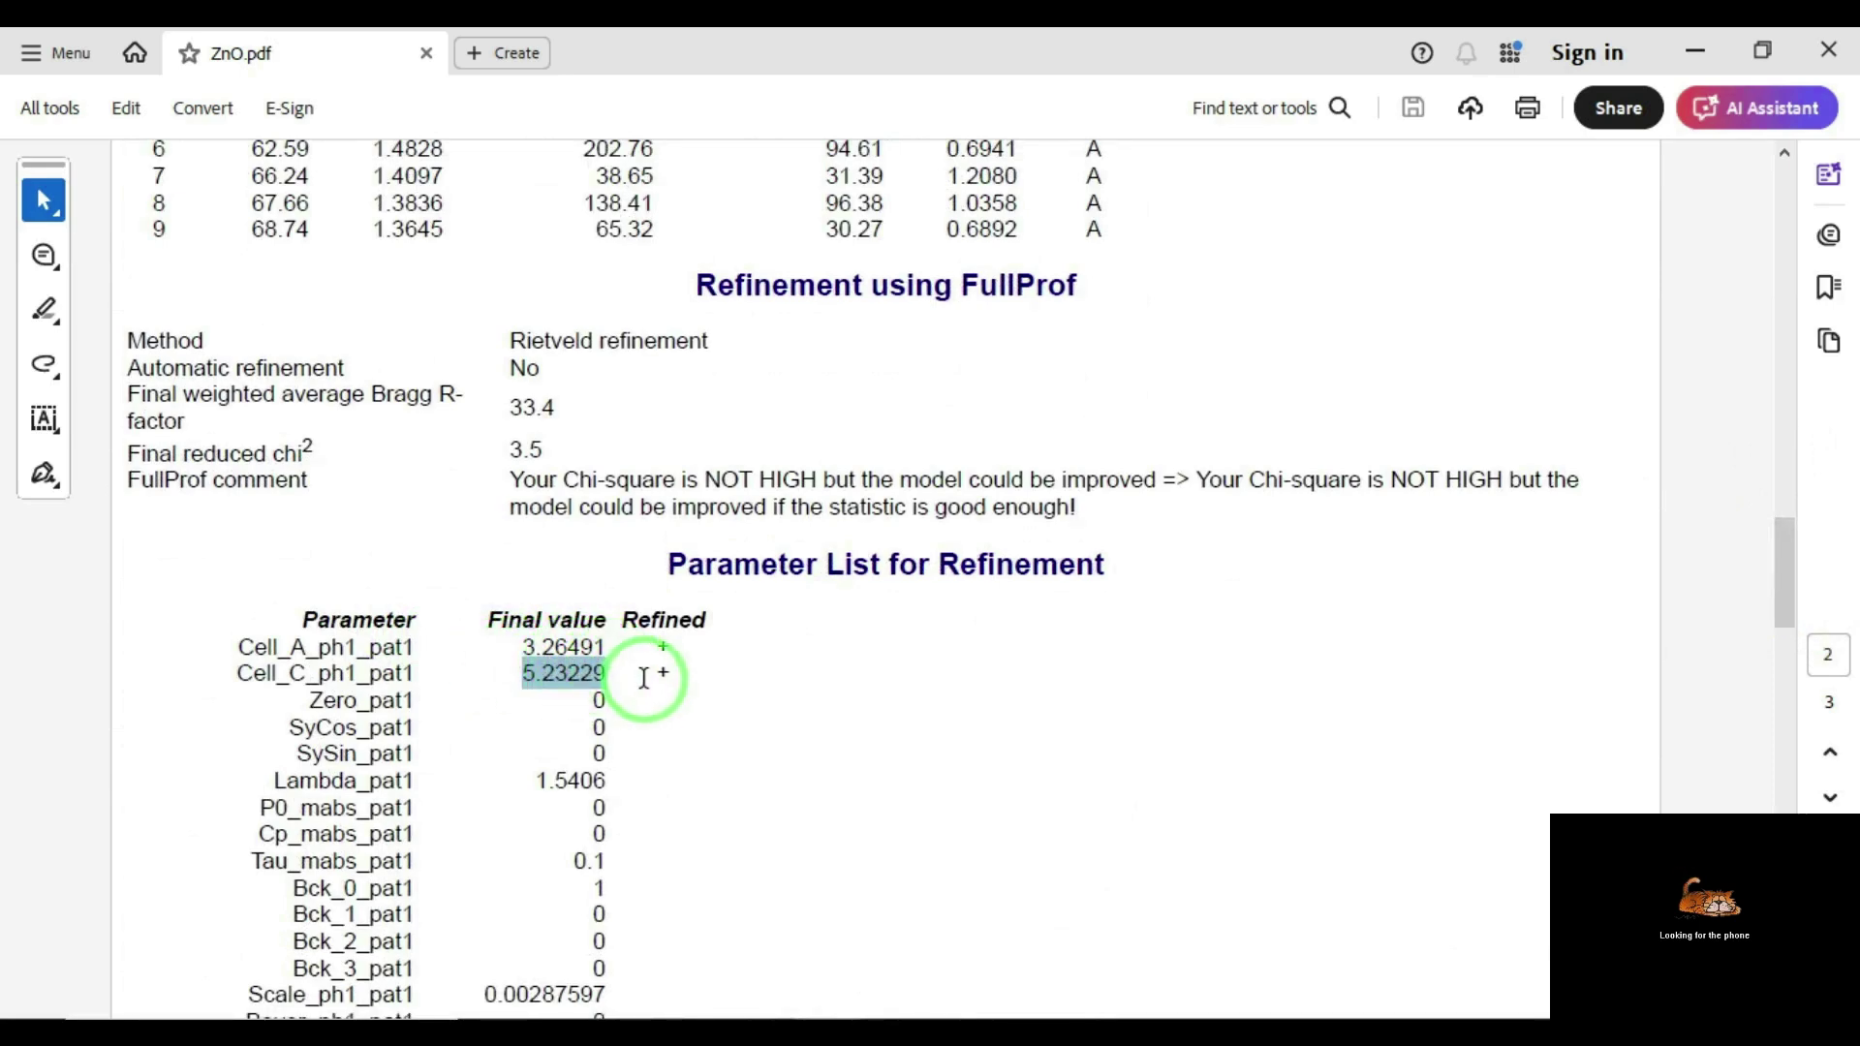
scroll(1065, 650, down, 1)
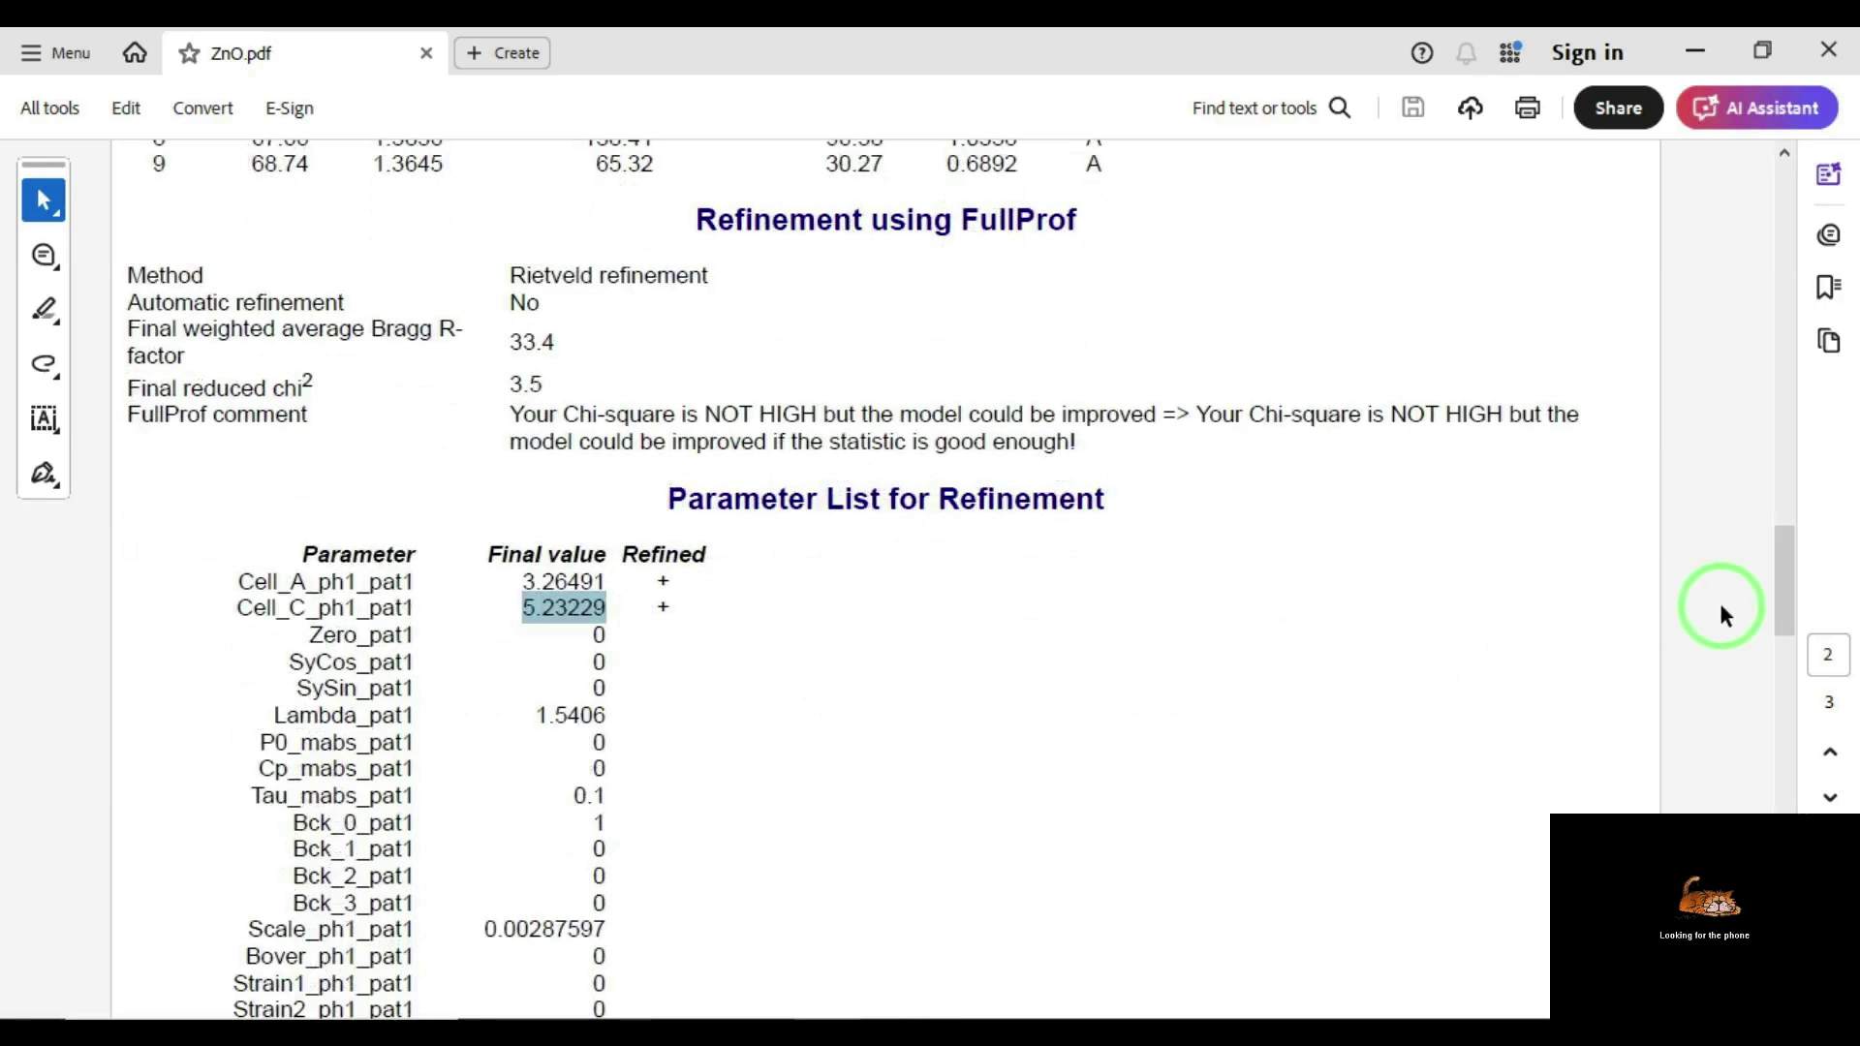
drag(1786, 608, 1785, 877)
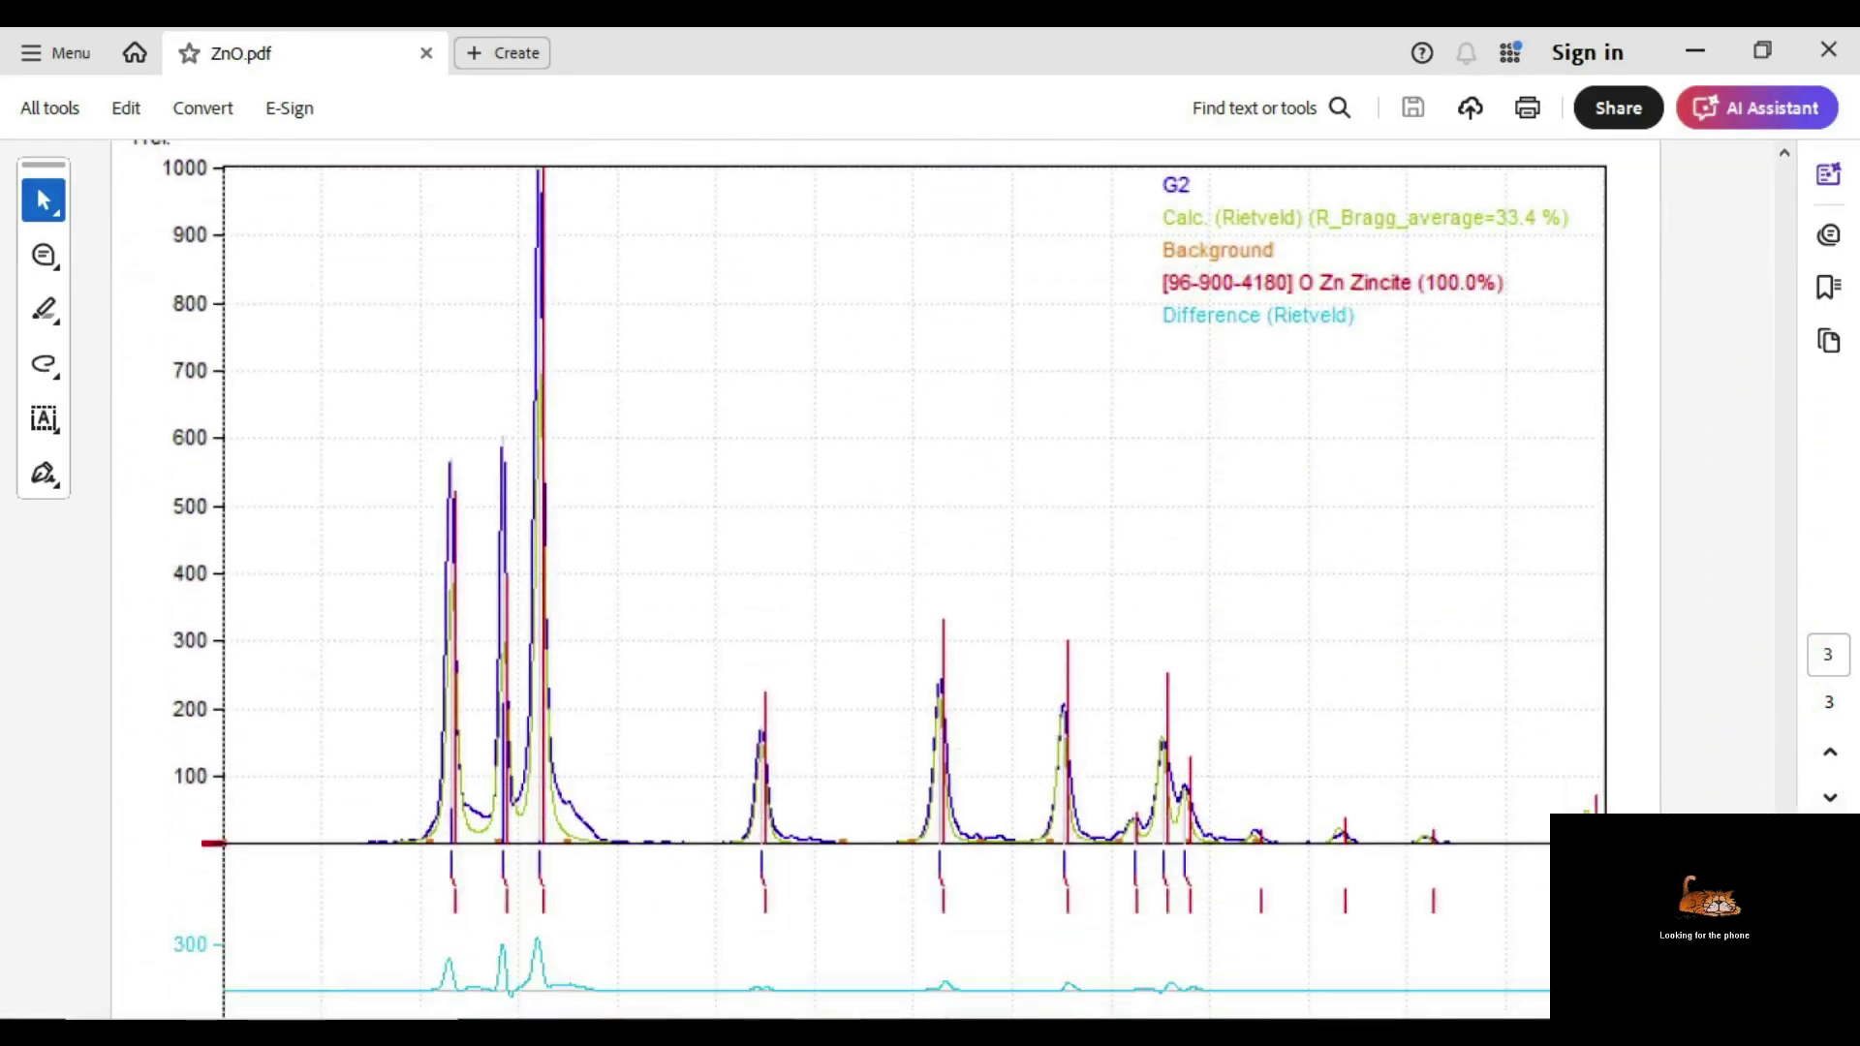